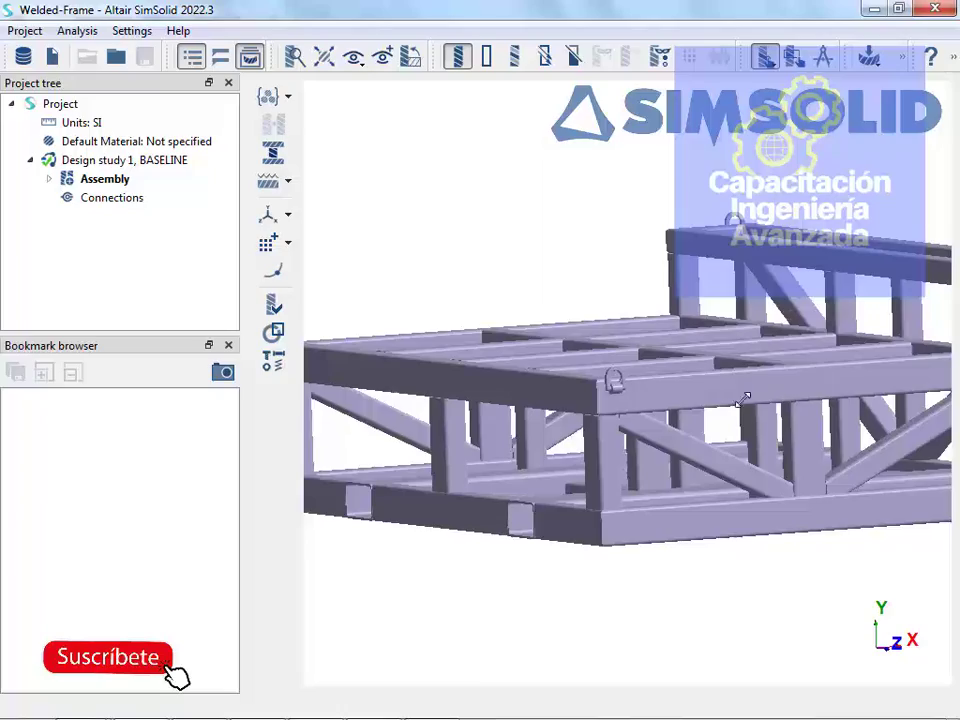
# Examine the welded frame from several angles, including the standard front view and a side view along the X axis
pyautogui.moveTo(744, 399); pyautogui.dragTo(627, 456)
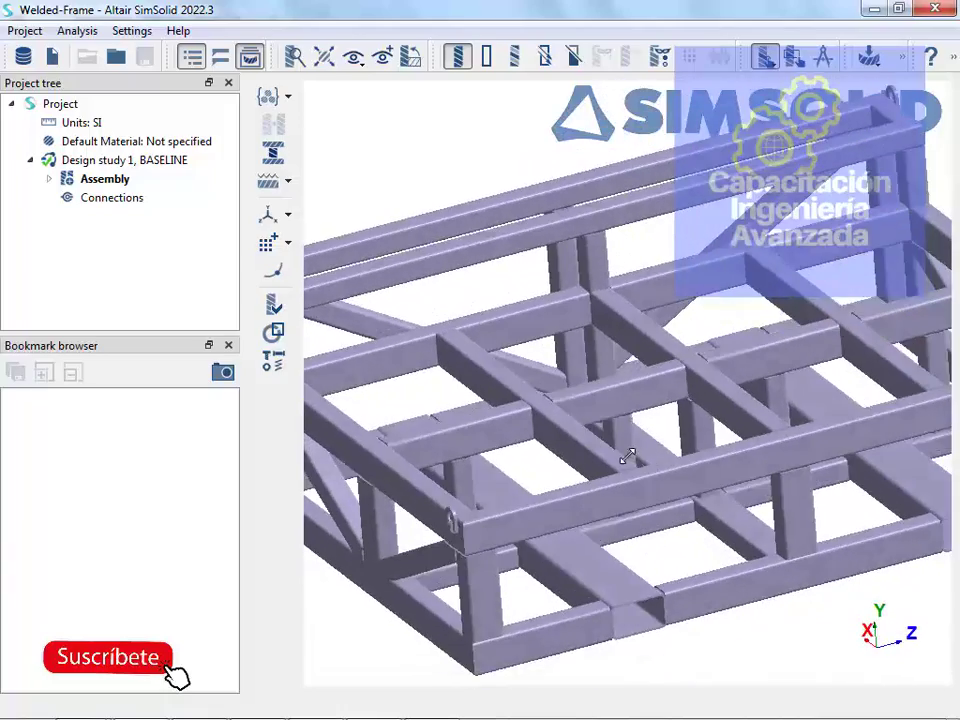
pyautogui.scroll(-5, 627, 456)
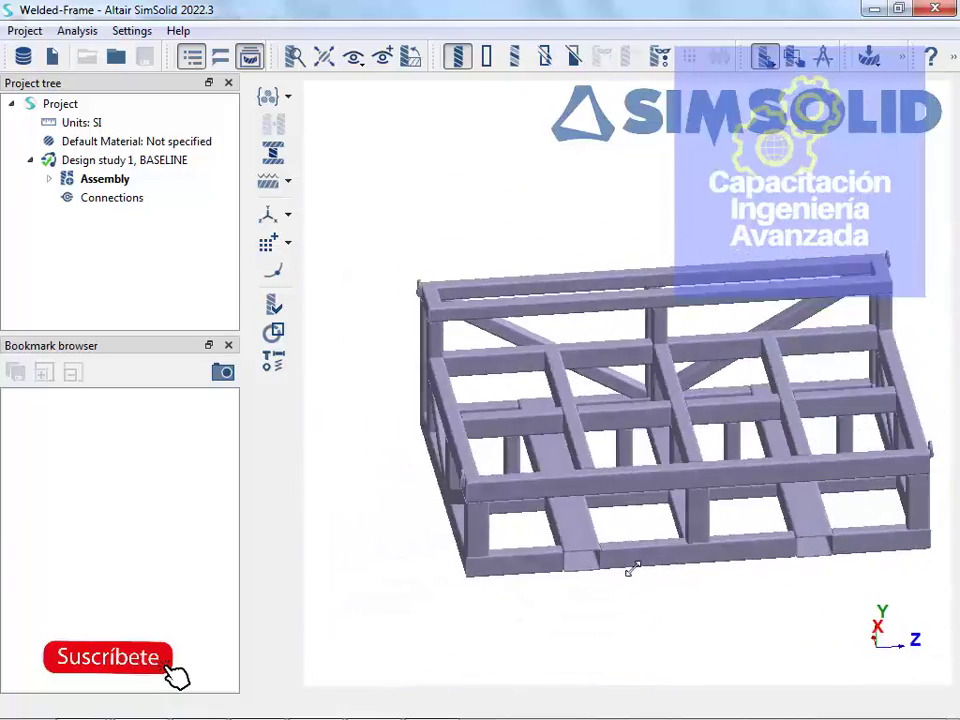
pyautogui.moveTo(632, 568); pyautogui.dragTo(598, 440)
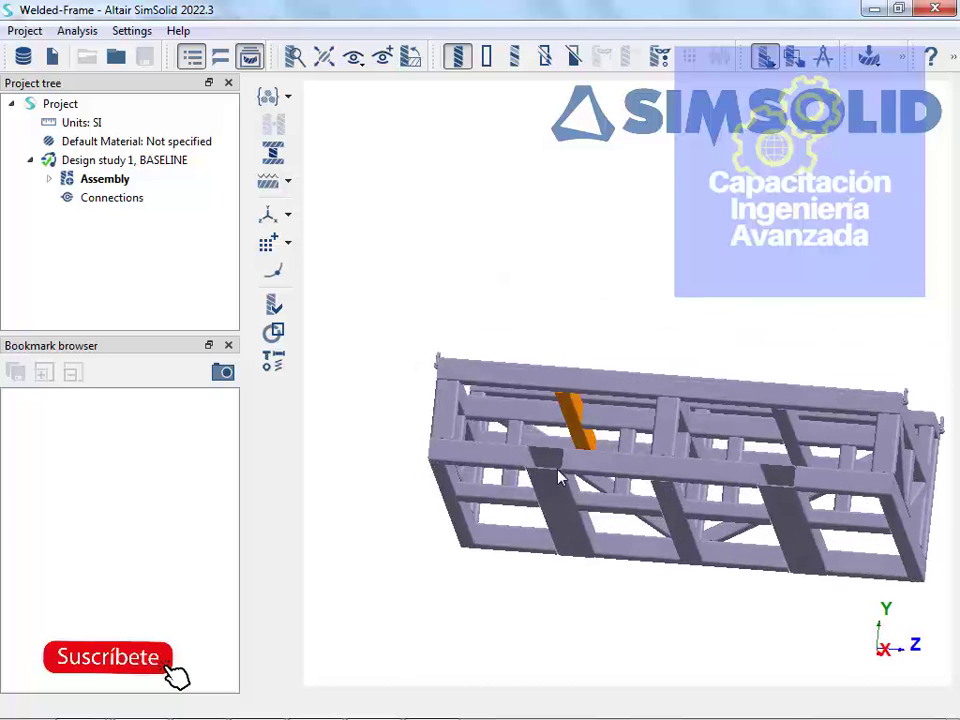
pyautogui.click(356, 60)
pyautogui.click(380, 86)
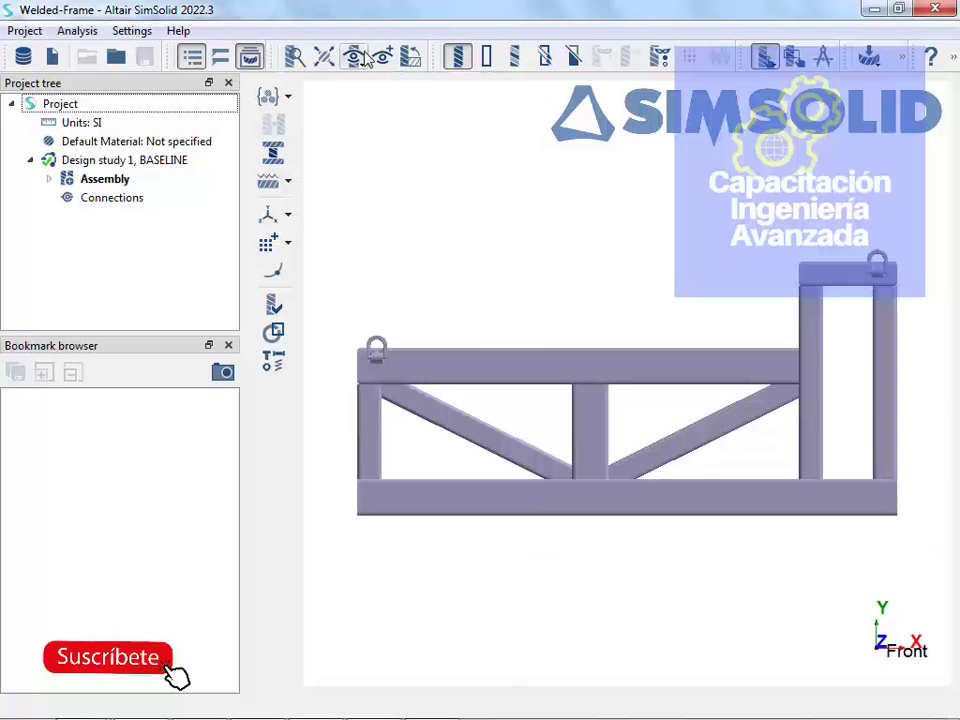
pyautogui.click(358, 62)
pyautogui.click(381, 125)
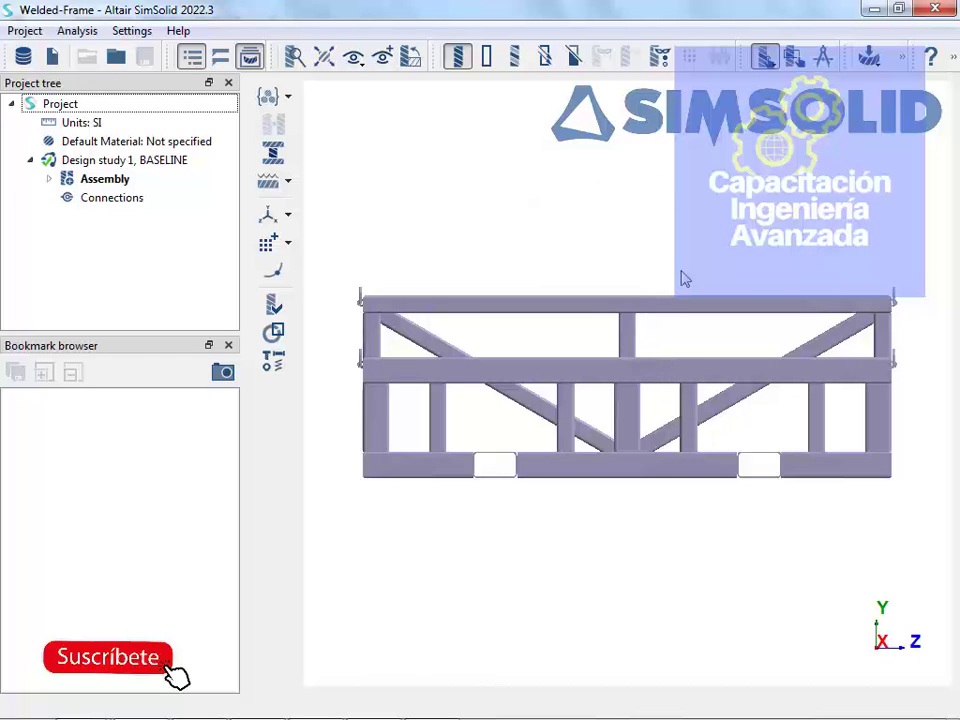
pyautogui.moveTo(684, 276); pyautogui.dragTo(478, 392)
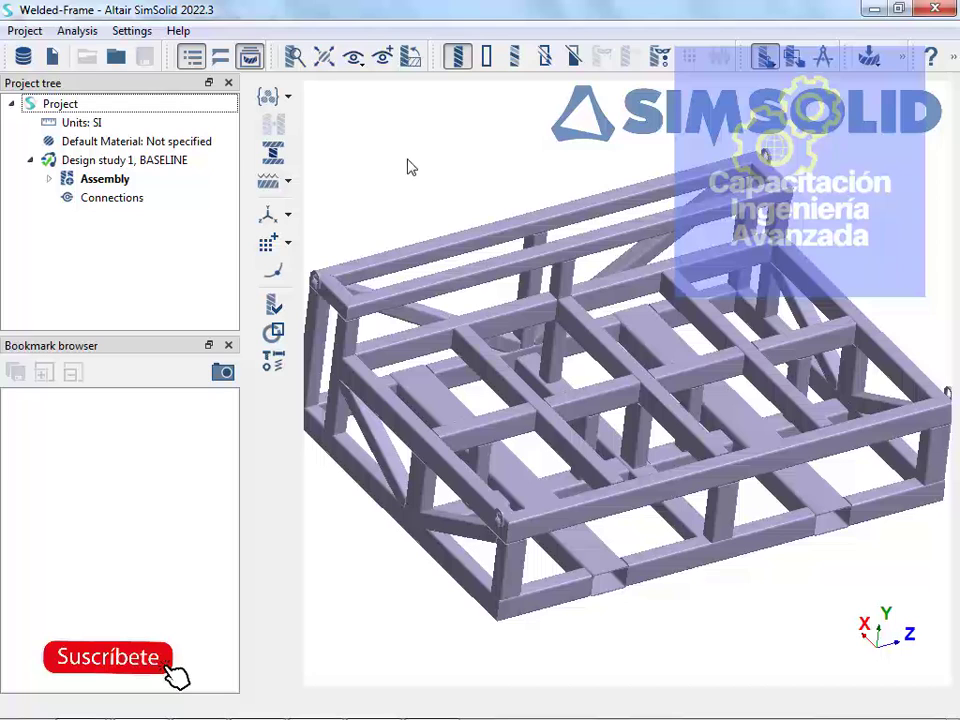
# Switch to the CH5 Connections PDF, read Exercise 5b's Step 2 on creating manual connections, and return to SimSolid
pyautogui.hotkey('alt', 'Tab')
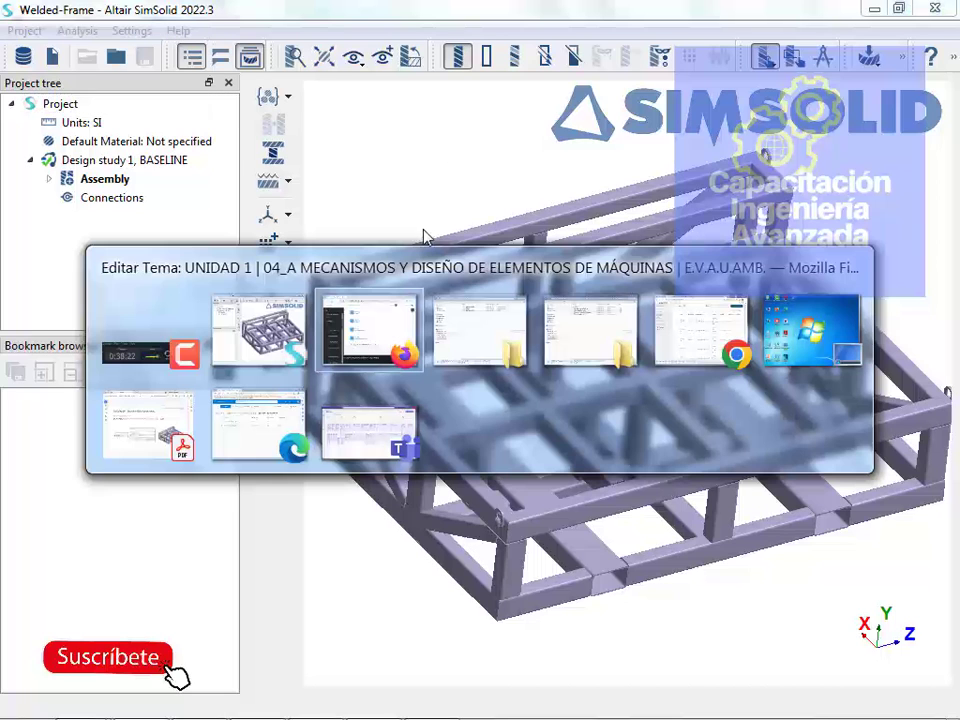
pyautogui.click(150, 430)
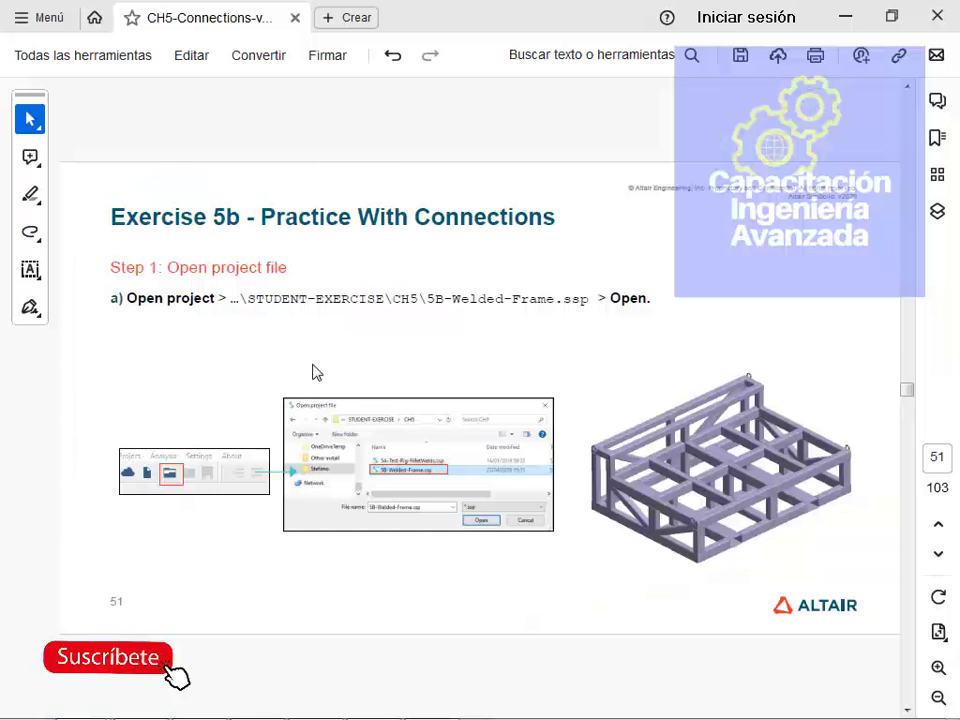
pyautogui.scroll(-2, 313, 372)
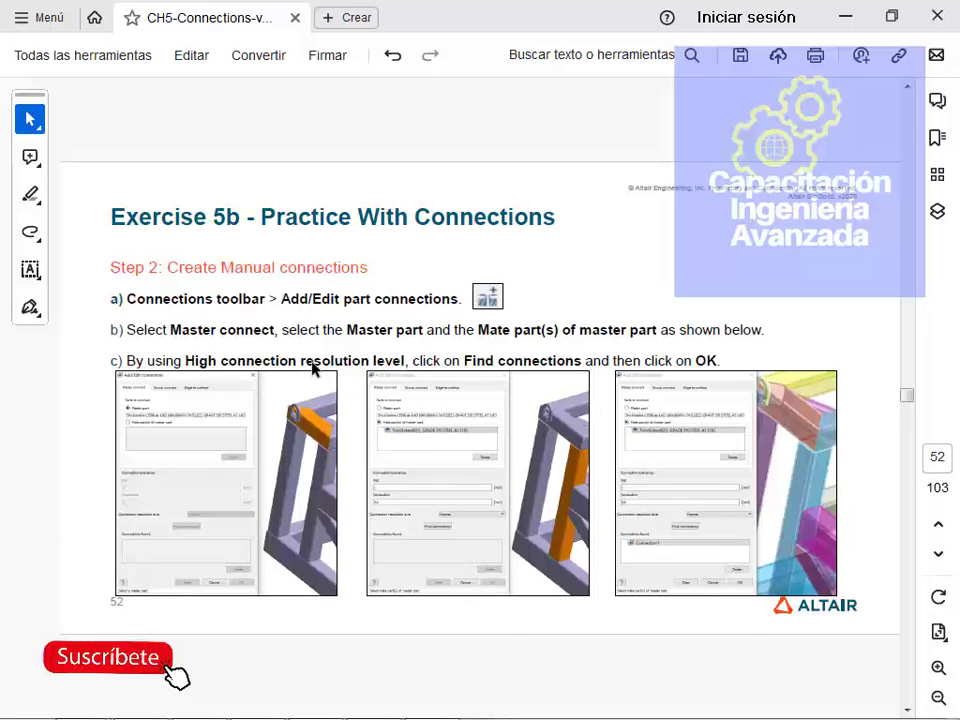
pyautogui.hotkey('alt', 'Tab')
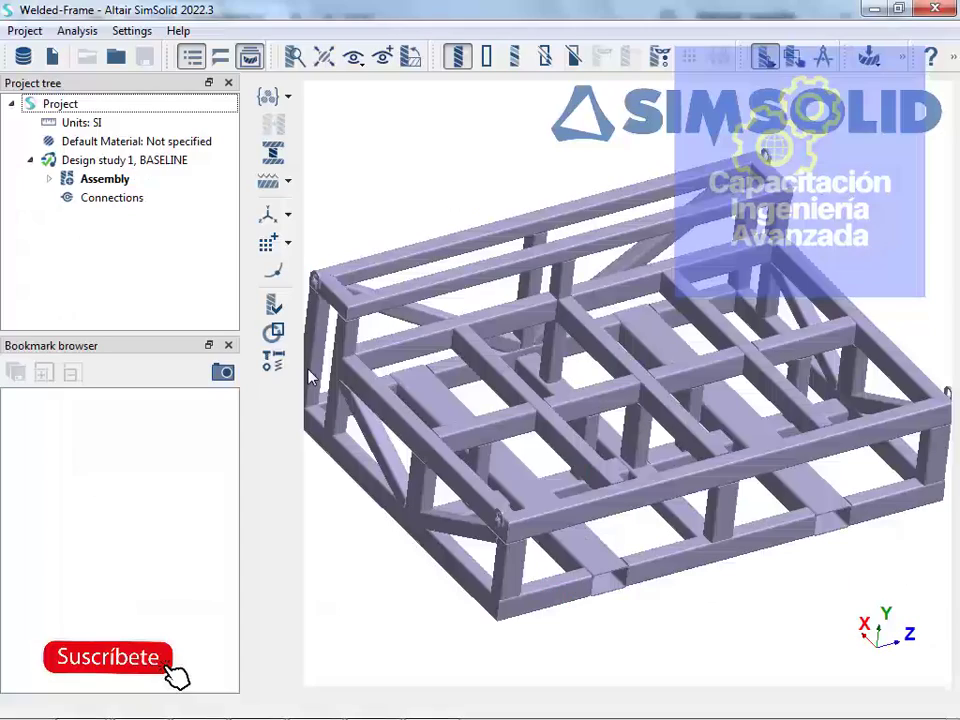
# Clear the beam selection and display every part of the welded frame in its own colour
pyautogui.moveTo(487, 189); pyautogui.dragTo(541, 191, button='middle')
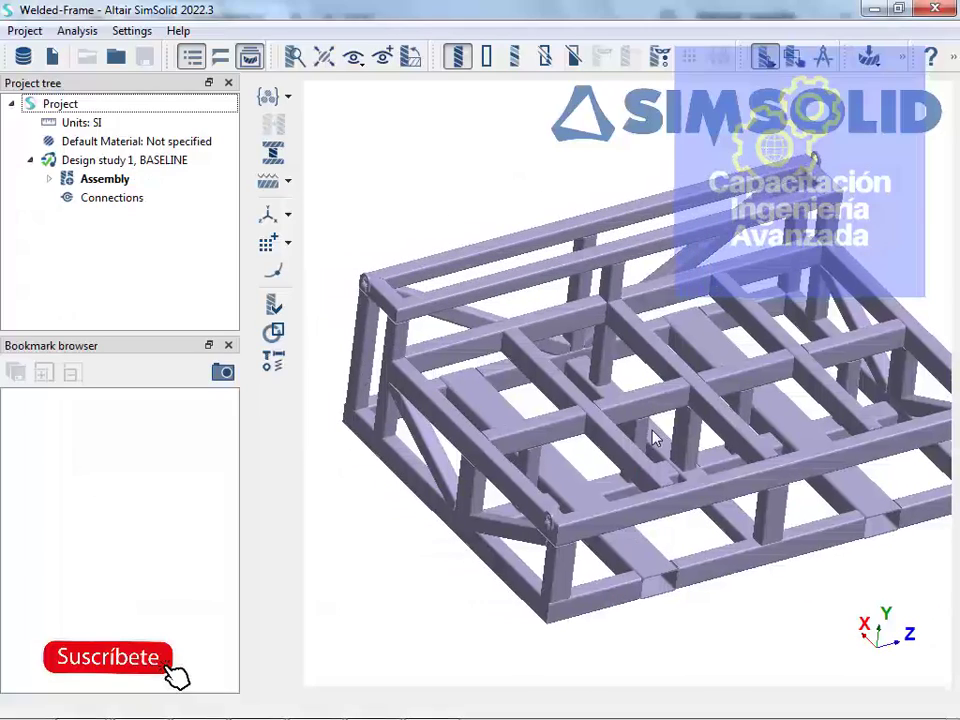
pyautogui.moveTo(655, 438); pyautogui.dragTo(593, 392, button='middle')
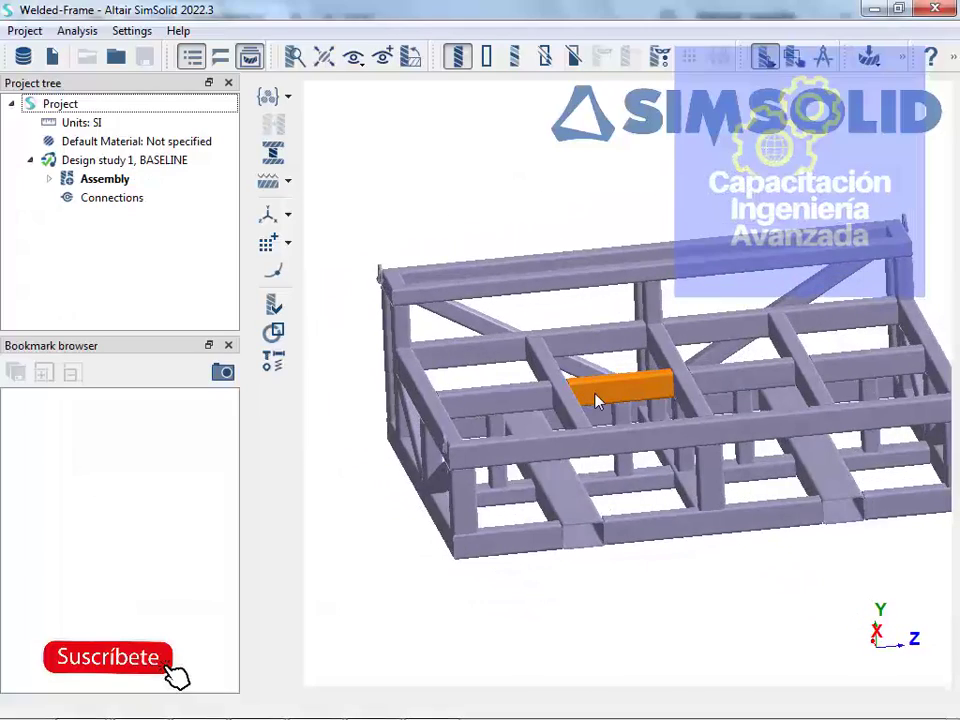
pyautogui.moveTo(556, 353)
pyautogui.mouseDown(button='middle')
pyautogui.moveTo(575, 369)
pyautogui.moveTo(557, 353)
pyautogui.mouseUp(button='middle')
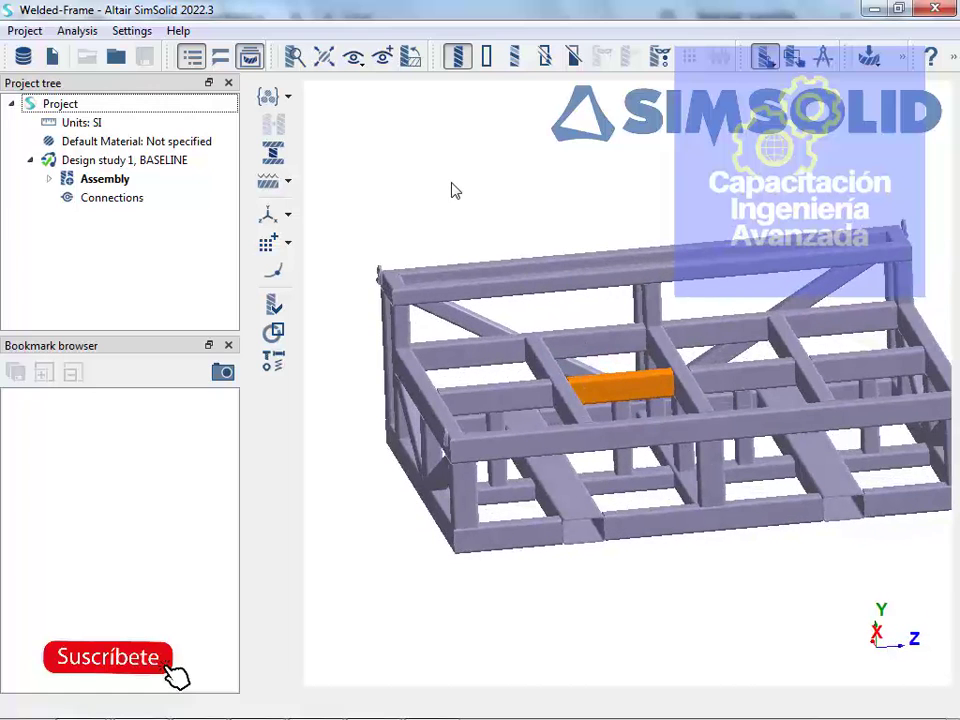
pyautogui.click(429, 217)
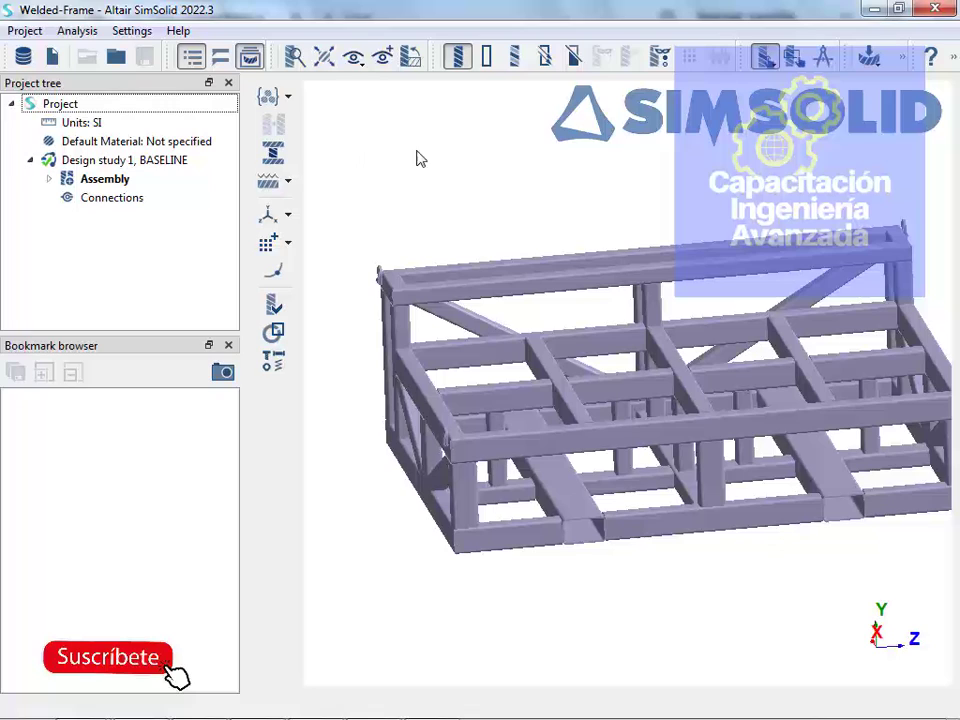
pyautogui.click(515, 57)
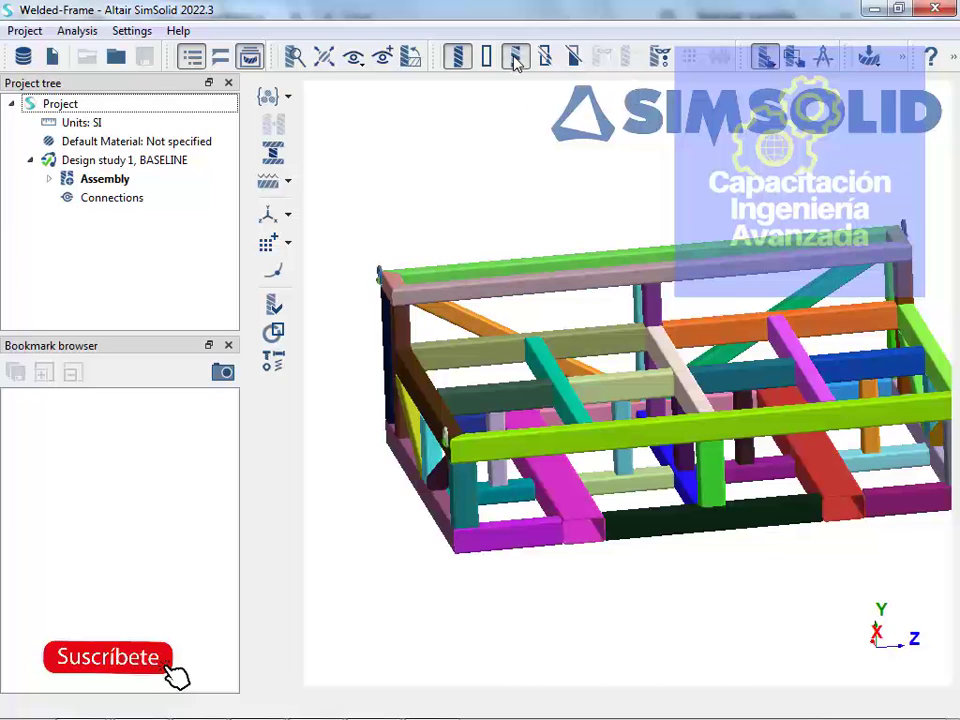
# Examine how the individually coloured beams, posts and diagonals are arranged across the whole frame
pyautogui.moveTo(577, 259); pyautogui.dragTo(546, 266, button='middle')
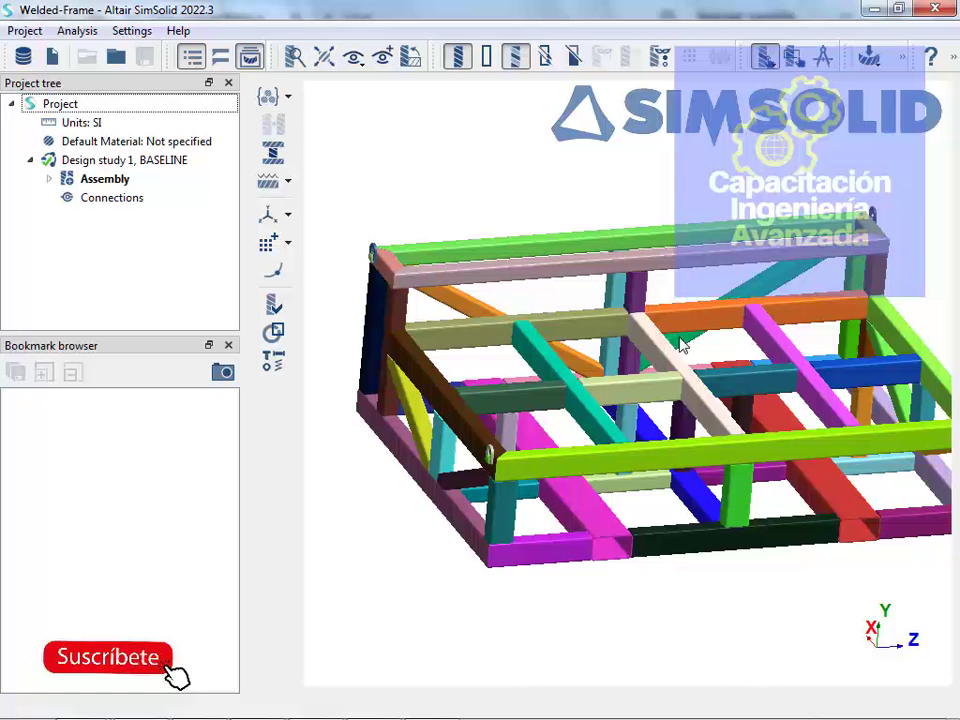
pyautogui.moveTo(681, 339); pyautogui.dragTo(660, 475, button='middle')
pyautogui.moveTo(669, 411); pyautogui.dragTo(568, 368, button='middle')
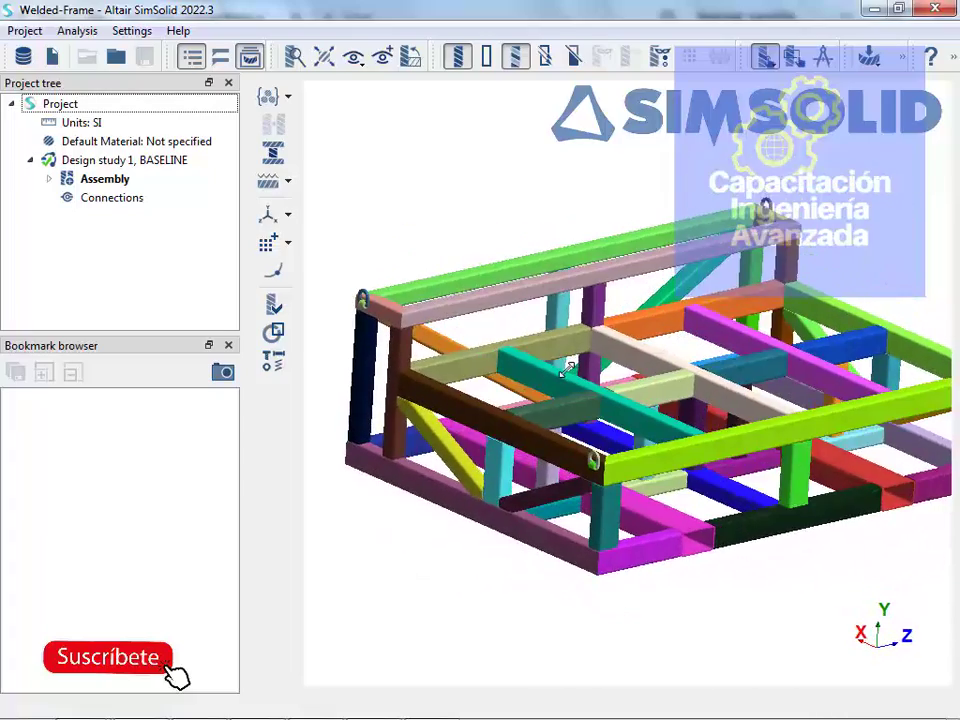
pyautogui.scroll(-3, 592, 355)
pyautogui.scroll(2, 594, 360)
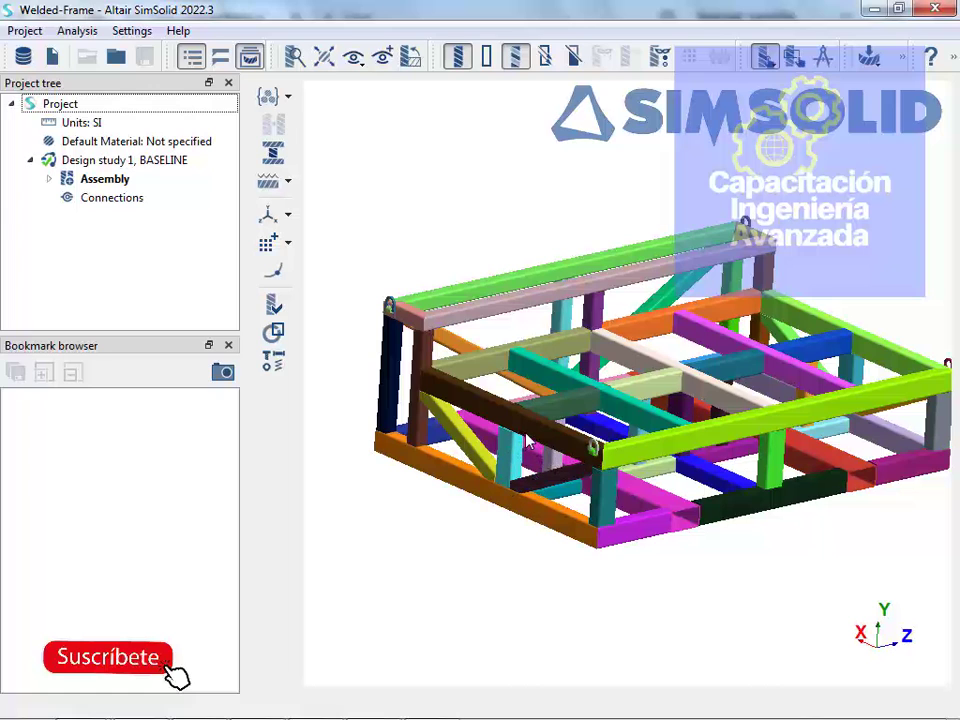
pyautogui.moveTo(503, 417); pyautogui.dragTo(420, 395, button='right')
pyautogui.click(744, 529)
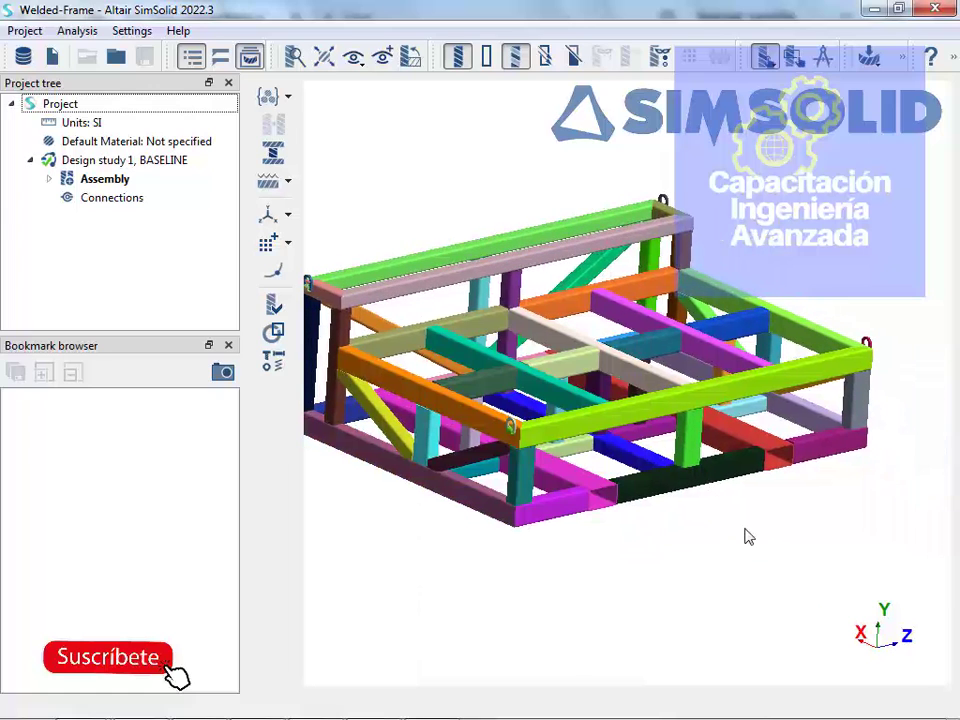
pyautogui.rightClick(745, 529)
pyautogui.click(632, 523)
pyautogui.moveTo(556, 534); pyautogui.dragTo(651, 566)
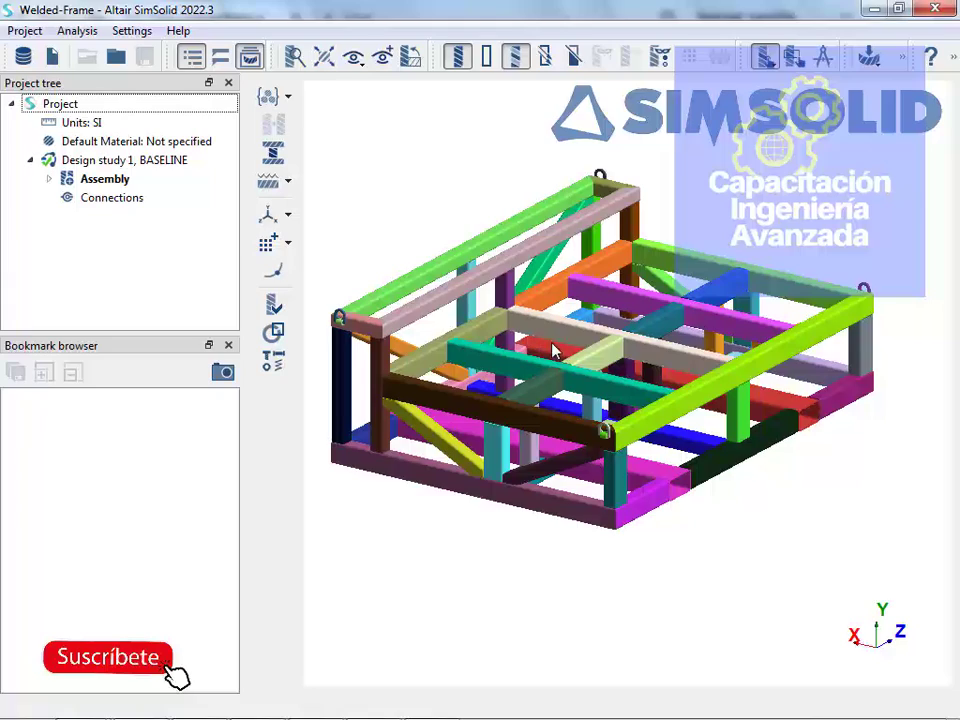
pyautogui.moveTo(553, 349); pyautogui.dragTo(486, 275)
pyautogui.scroll(5, 523, 433)
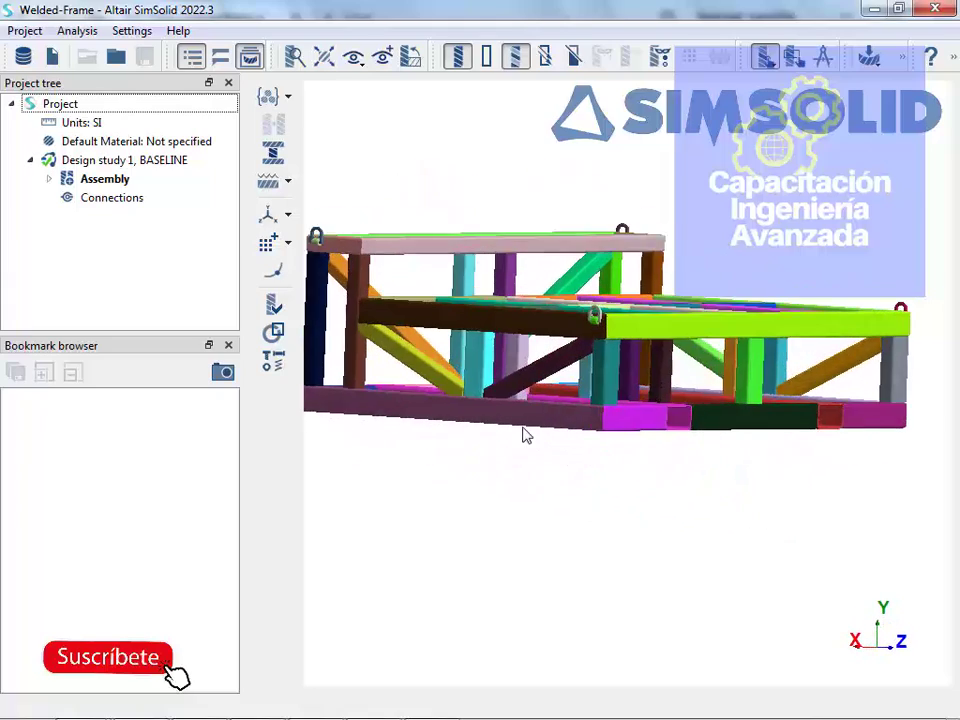
# Inspect the joint between the open magenta rectangular tube and the adjoining purple base beam up close
pyautogui.moveTo(808, 447); pyautogui.dragTo(762, 416)
pyautogui.scroll(8, 762, 416)
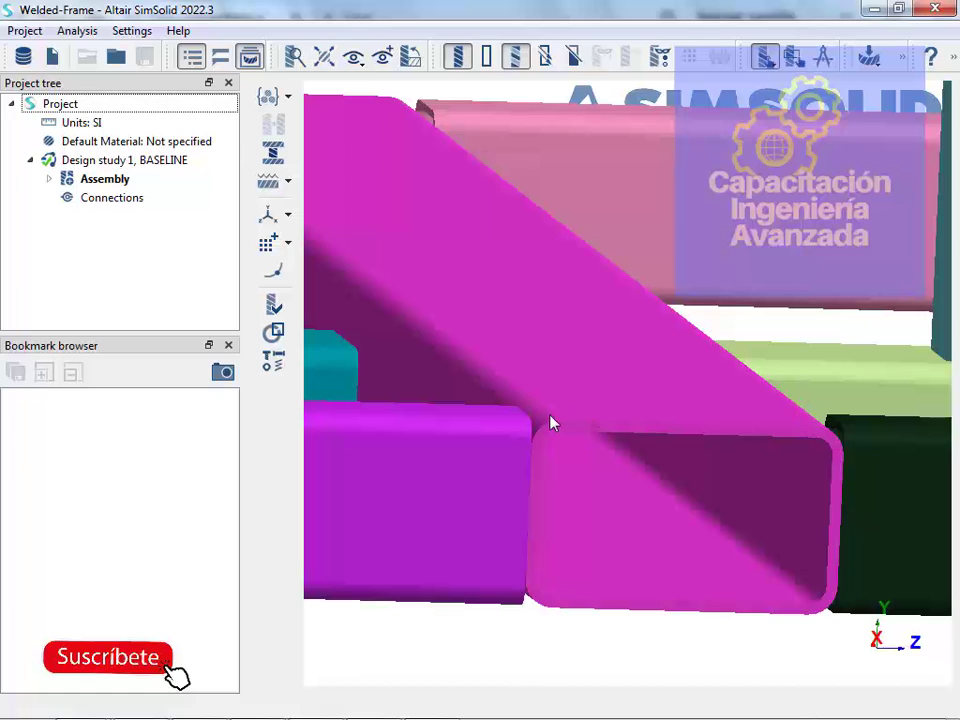
pyautogui.moveTo(588, 465); pyautogui.dragTo(592, 432)
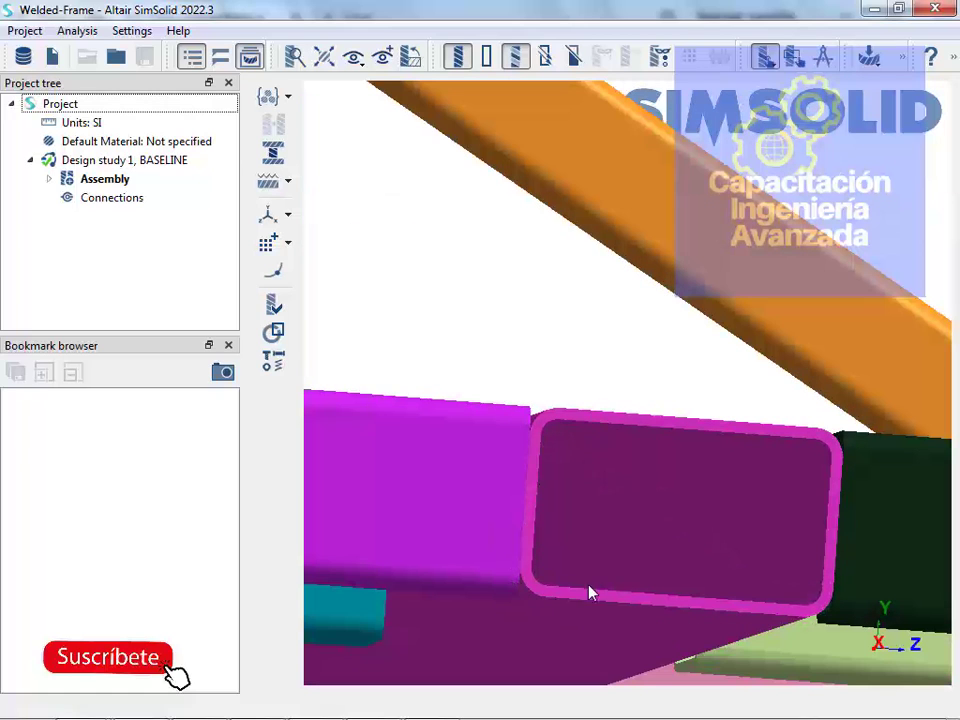
pyautogui.moveTo(590, 593); pyautogui.dragTo(840, 501)
pyautogui.scroll(-3, 643, 439)
pyautogui.moveTo(643, 439); pyautogui.dragTo(607, 449)
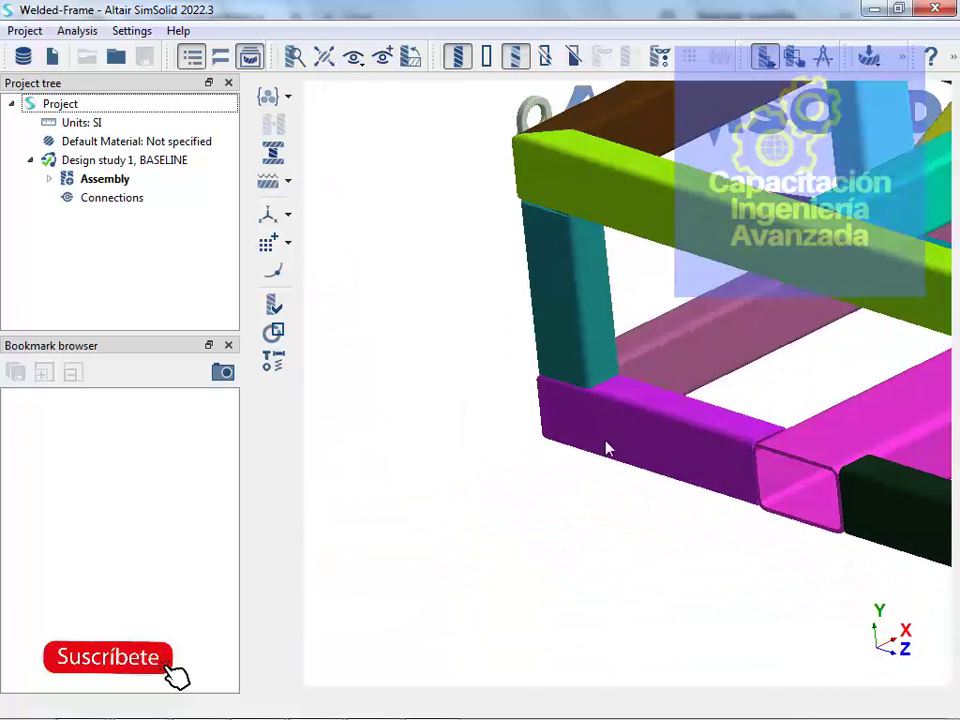
pyautogui.scroll(8, 698, 476)
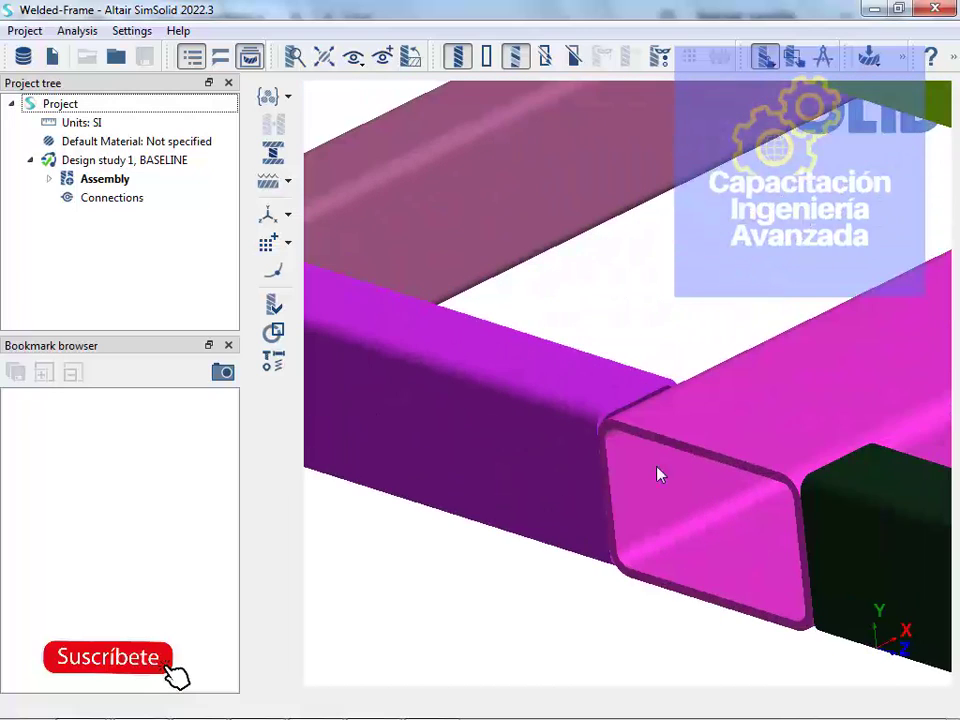
pyautogui.moveTo(603, 434); pyautogui.dragTo(607, 337)
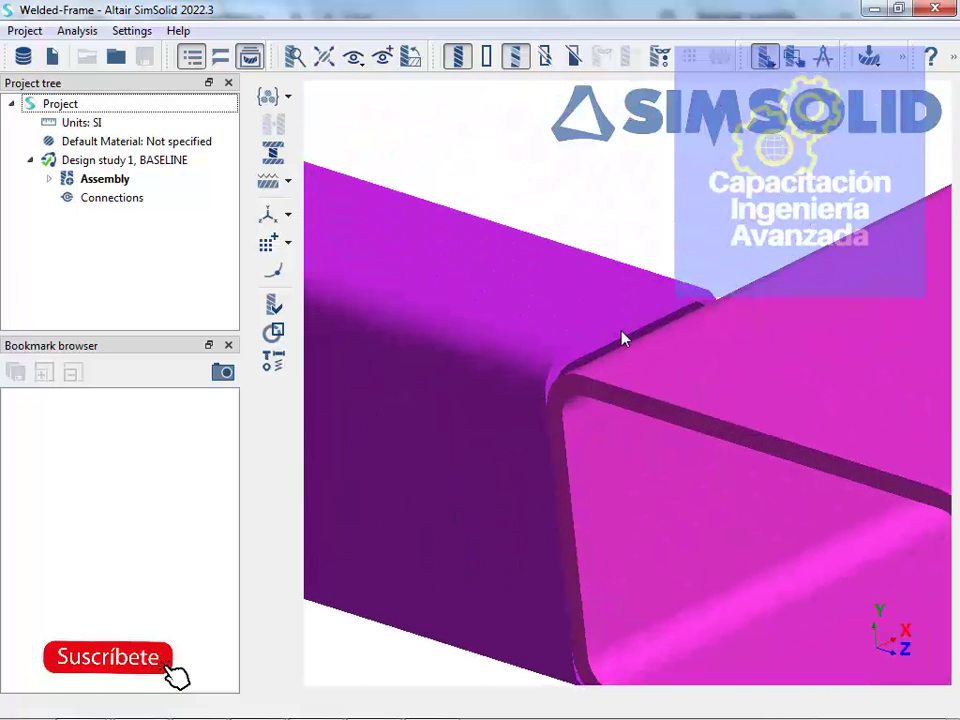
pyautogui.scroll(-8, 621, 338)
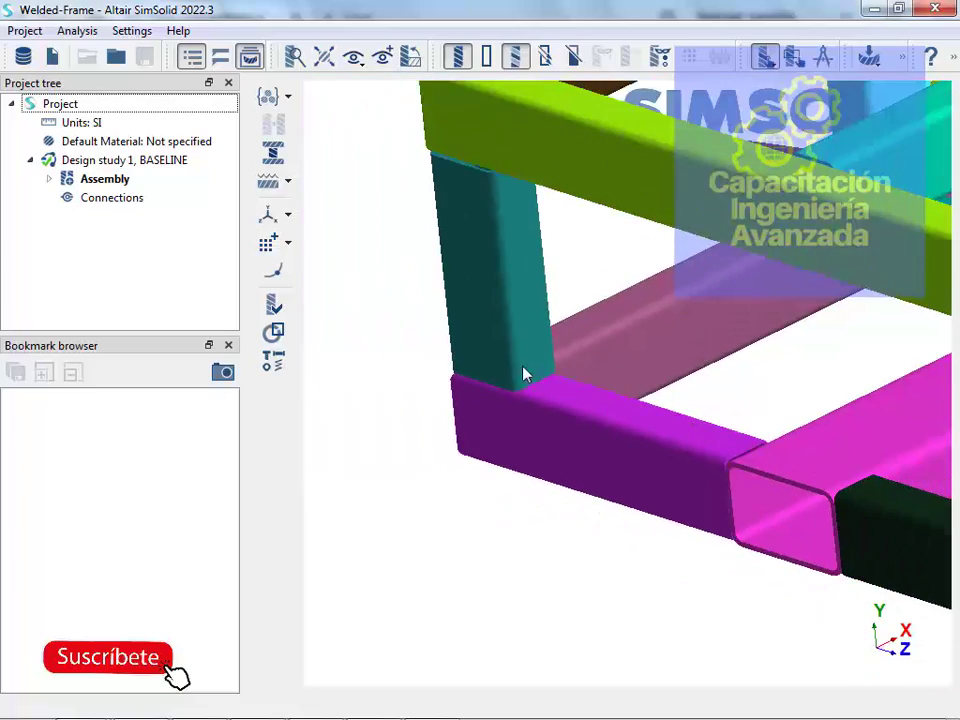
# Examine where the corner posts, long front rail and cross beams meet around the frame
pyautogui.moveTo(518, 414); pyautogui.dragTo(514, 170)
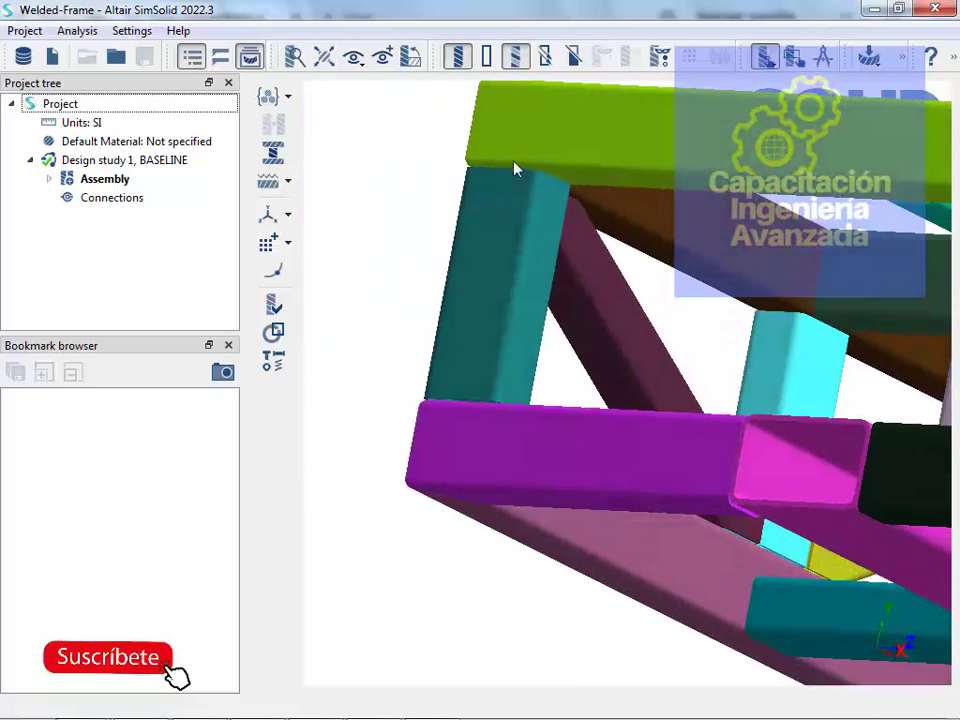
pyautogui.scroll(-6, 530, 191)
pyautogui.moveTo(503, 307); pyautogui.dragTo(695, 268)
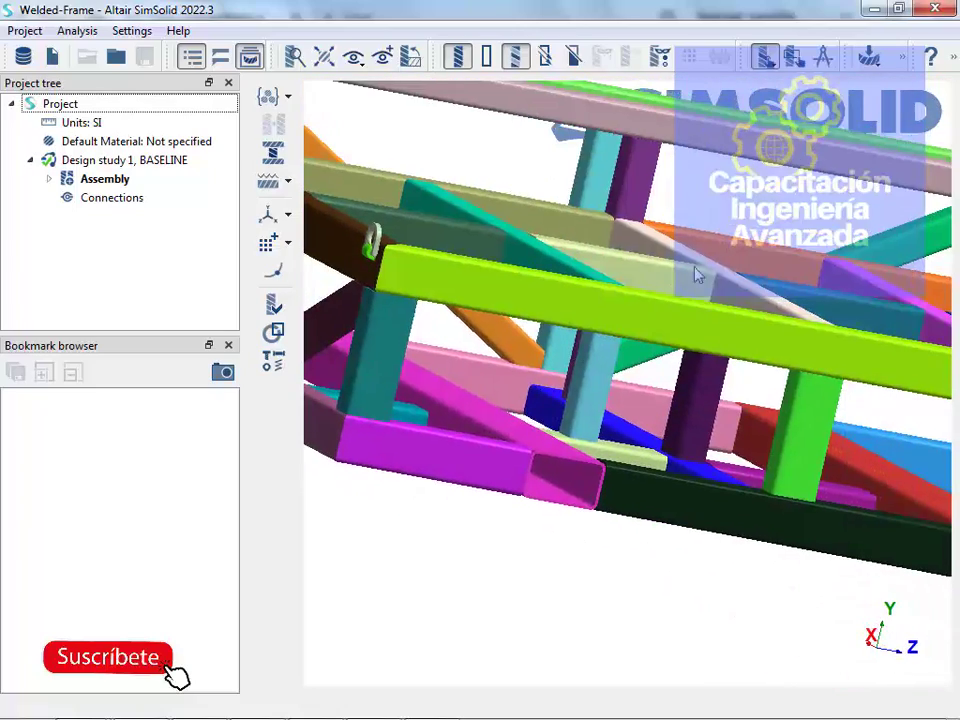
pyautogui.moveTo(696, 336); pyautogui.dragTo(611, 279)
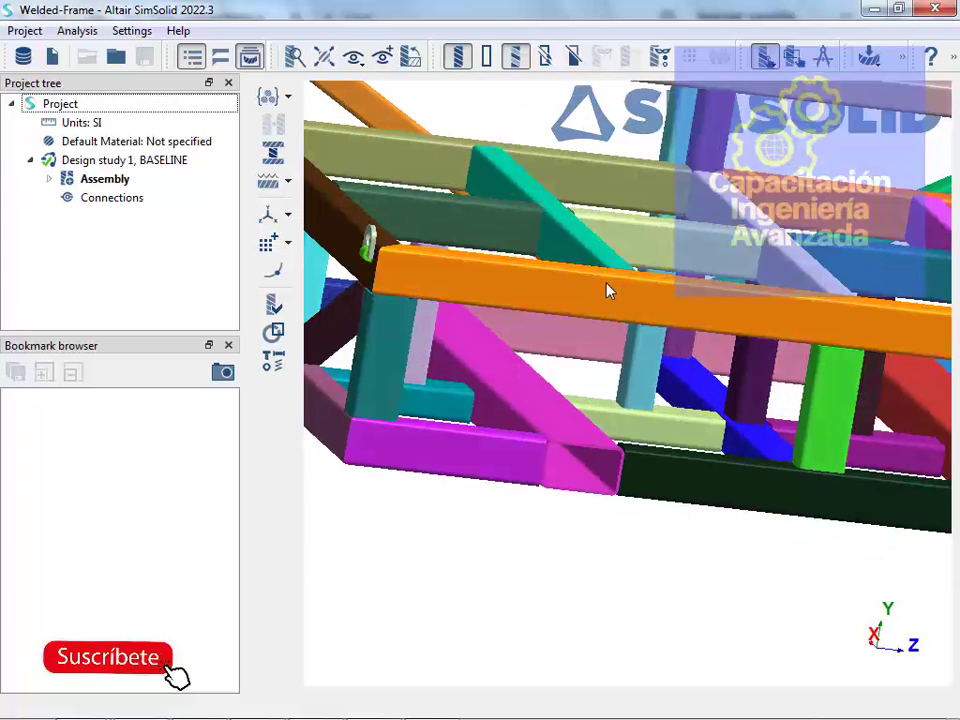
pyautogui.scroll(-4, 627, 281)
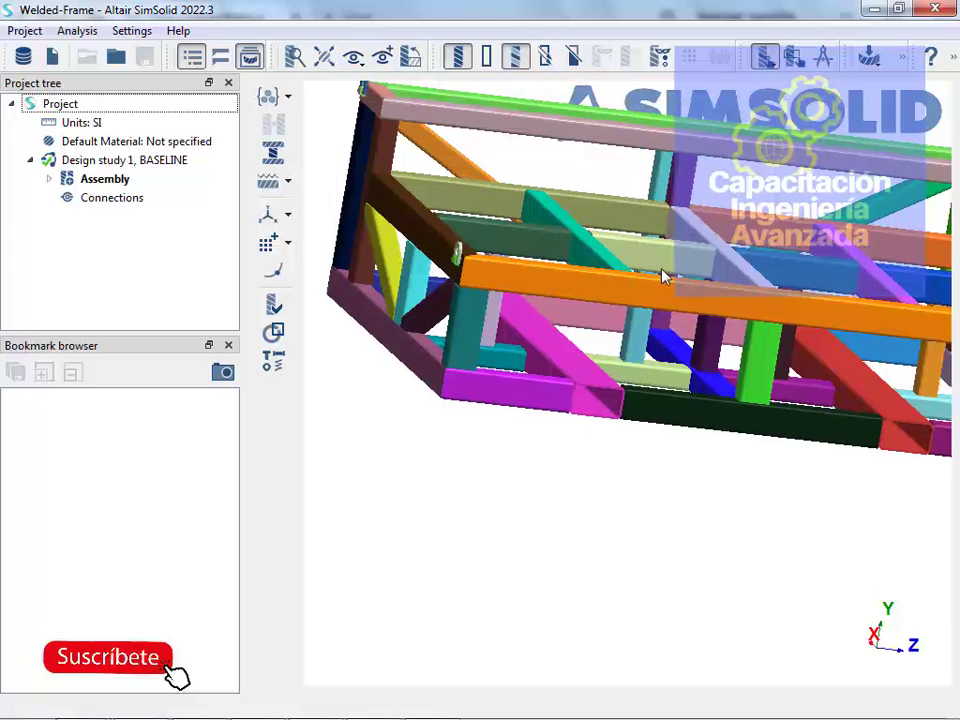
pyautogui.moveTo(627, 368); pyautogui.dragTo(568, 390, button='right')
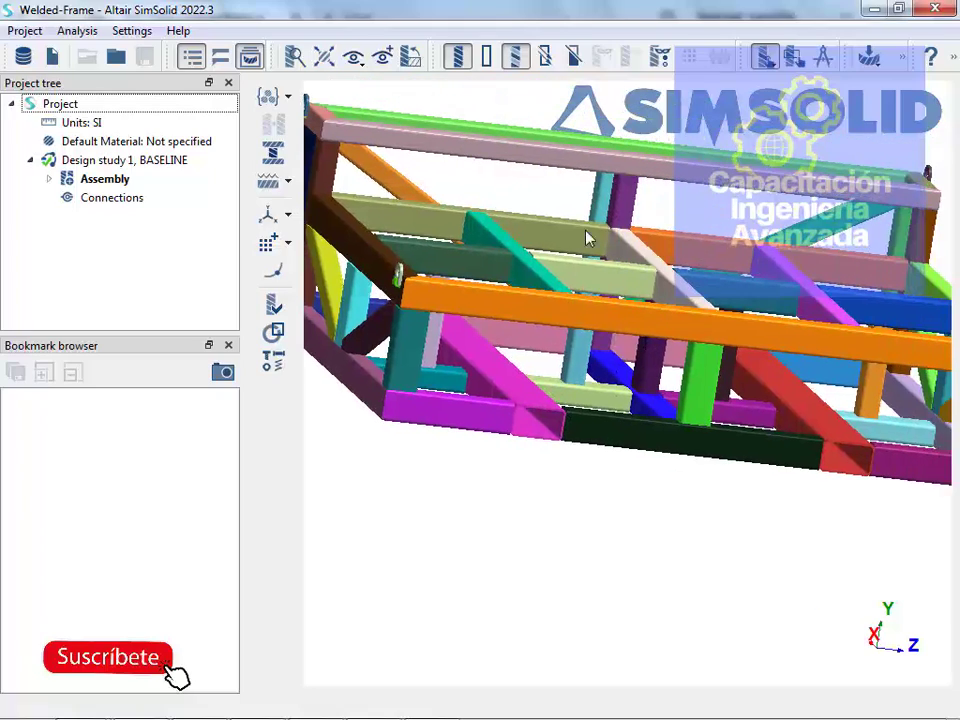
pyautogui.moveTo(643, 368); pyautogui.dragTo(643, 325)
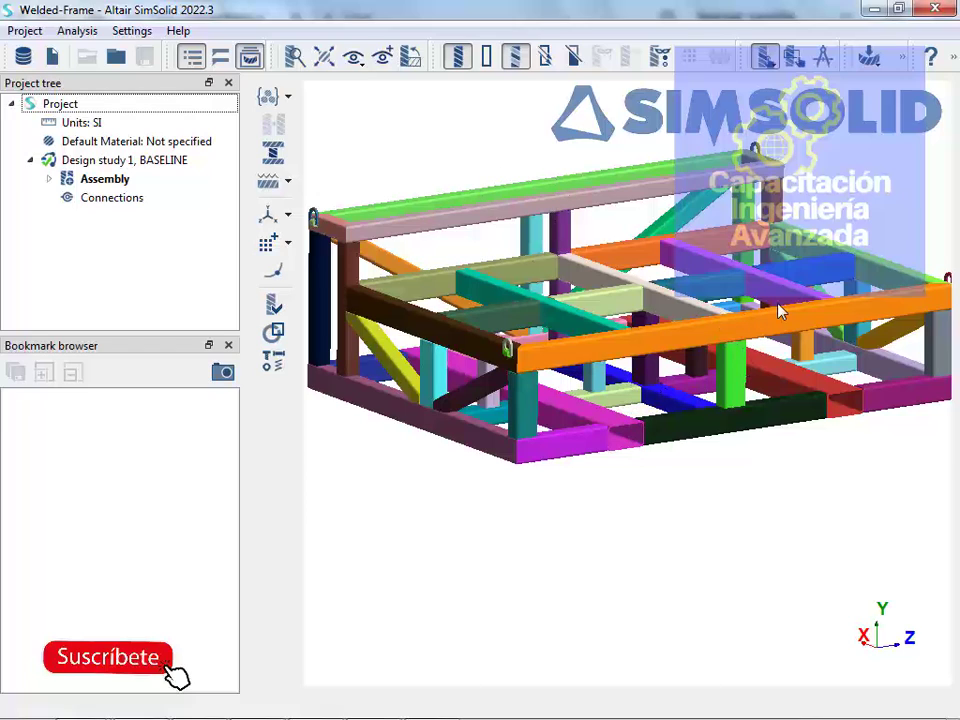
pyautogui.scroll(-1, 778, 303)
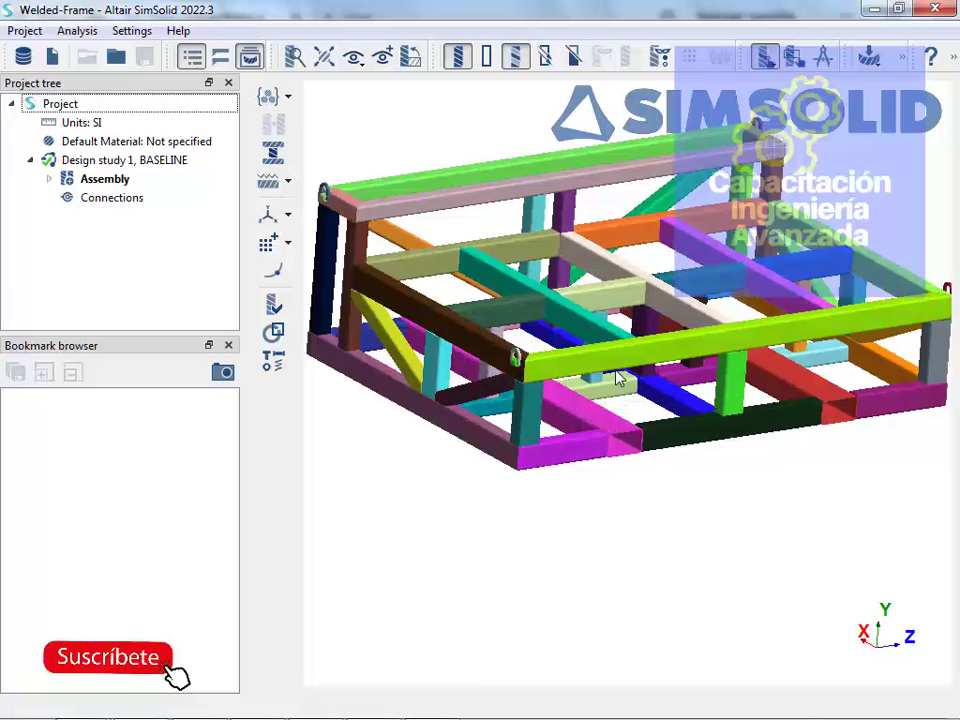
pyautogui.scroll(3, 660, 395)
pyautogui.moveTo(681, 392)
pyautogui.mouseDown(button='middle')
pyautogui.moveTo(698, 288)
pyautogui.moveTo(690, 382)
pyautogui.mouseUp(button='middle')
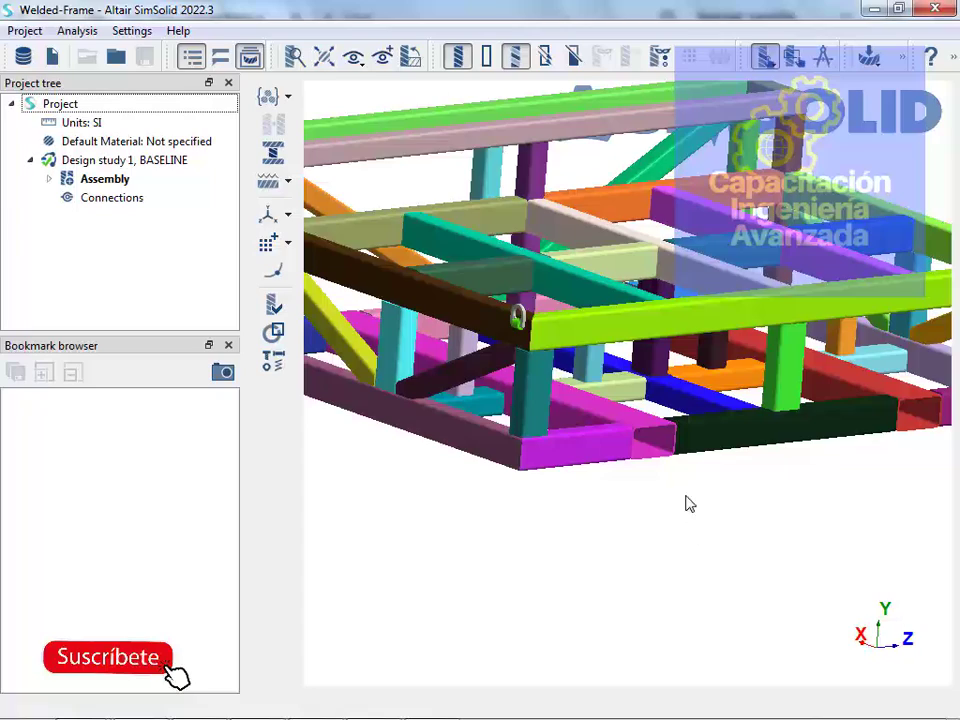
# Examine the long front rail and the surrounding beams from the corner close-up out to the whole frame
pyautogui.moveTo(688, 504)
pyautogui.mouseDown()
pyautogui.moveTo(660, 482)
pyautogui.moveTo(690, 489)
pyautogui.moveTo(682, 525)
pyautogui.mouseUp()
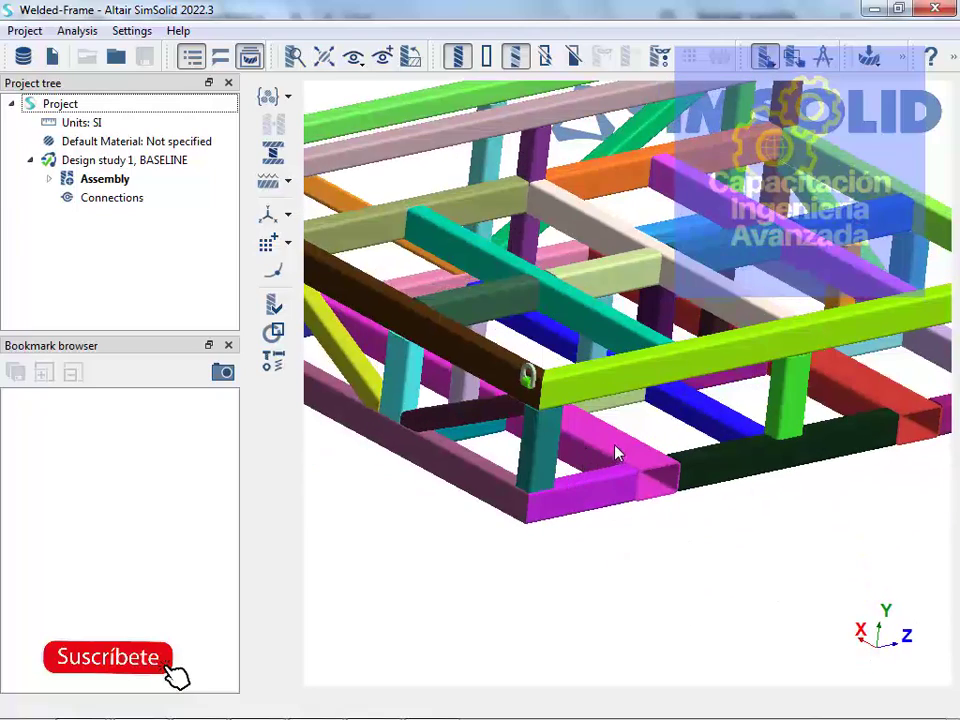
pyautogui.moveTo(617, 439); pyautogui.dragTo(750, 408)
pyautogui.rightClick(750, 408)
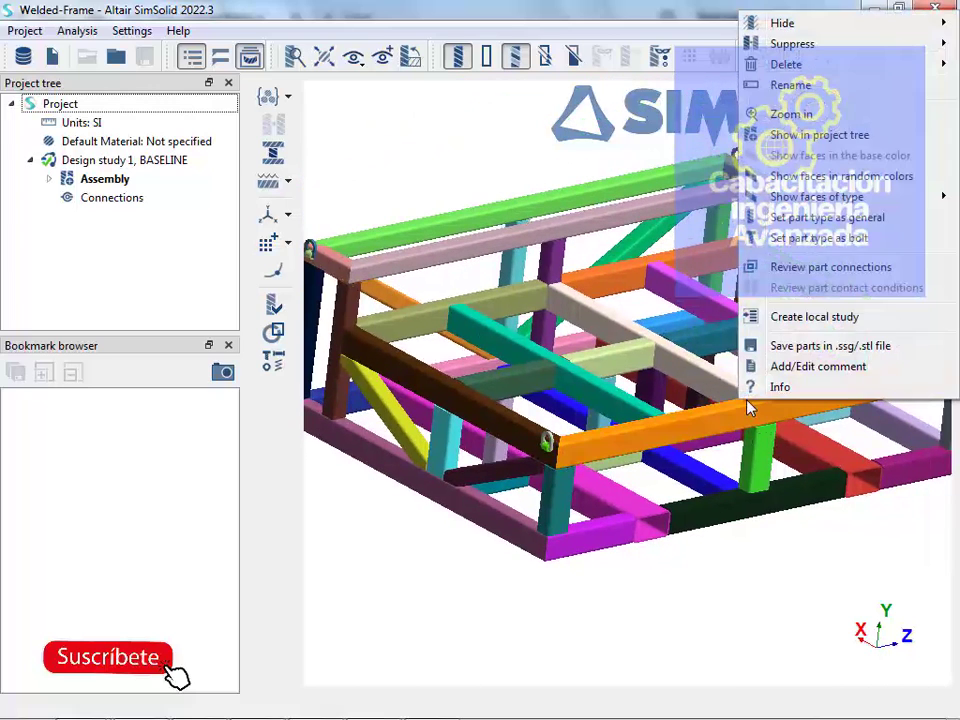
pyautogui.click(688, 570)
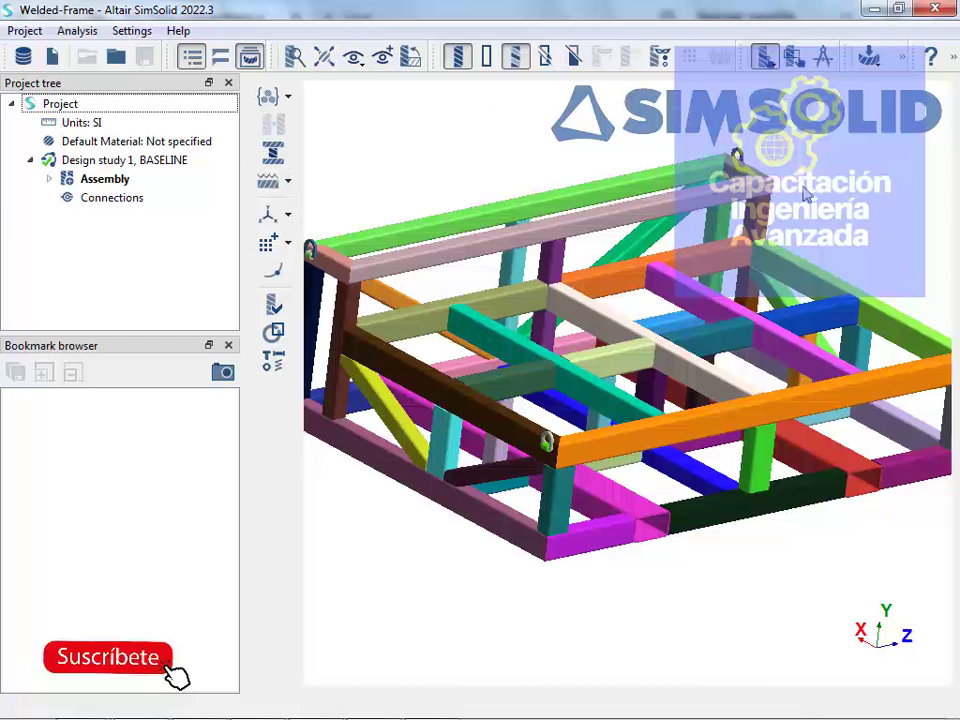
pyautogui.moveTo(605, 146); pyautogui.dragTo(703, 302)
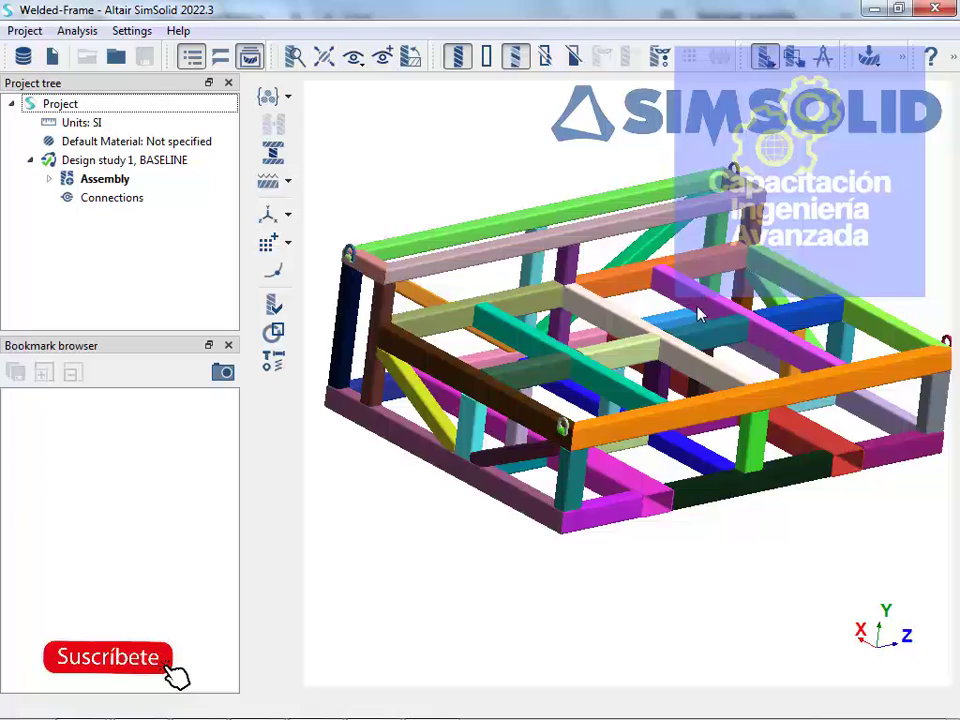
pyautogui.moveTo(703, 302); pyautogui.dragTo(678, 310, button='right')
# Inspect the lifting ring and its green bracket on the brown beam near the frame's front corner
pyautogui.scroll(10, 477, 447)
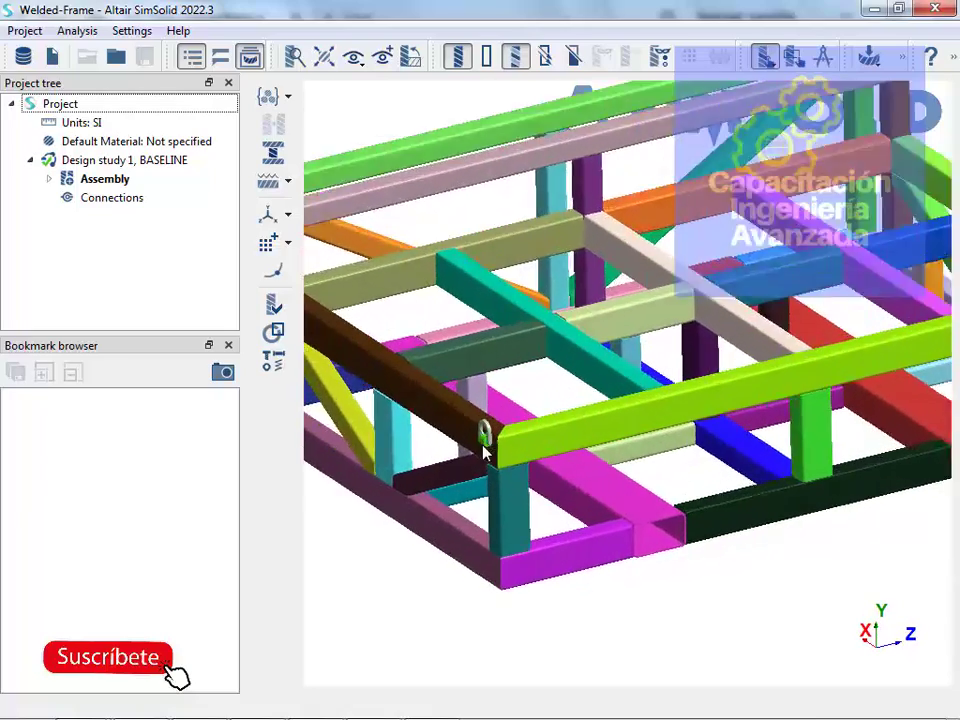
pyautogui.scroll(4, 477, 447)
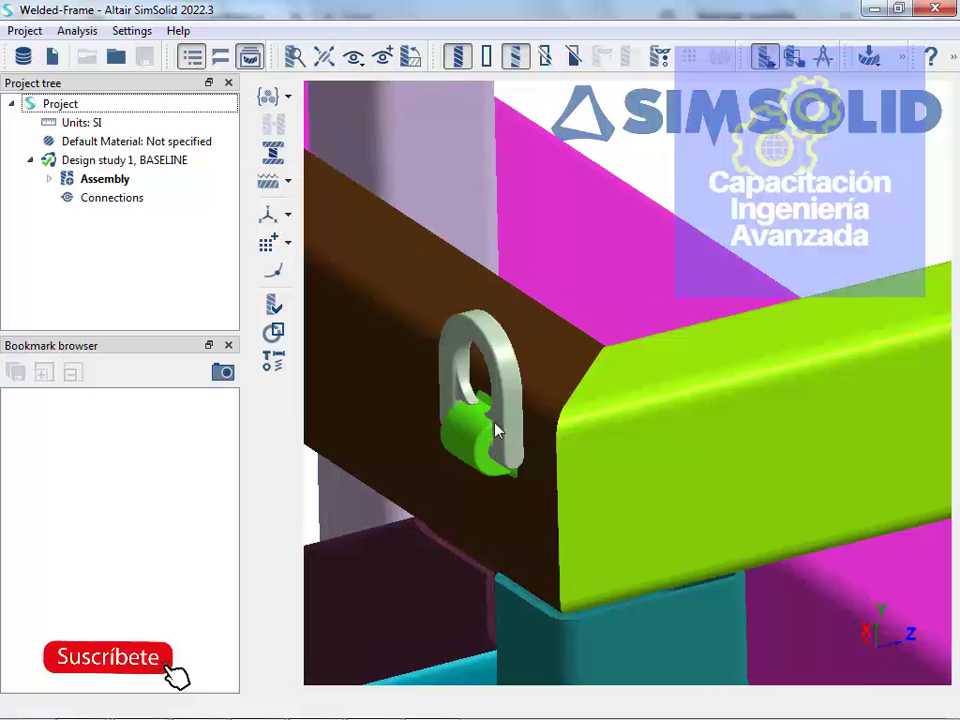
pyautogui.click(465, 362)
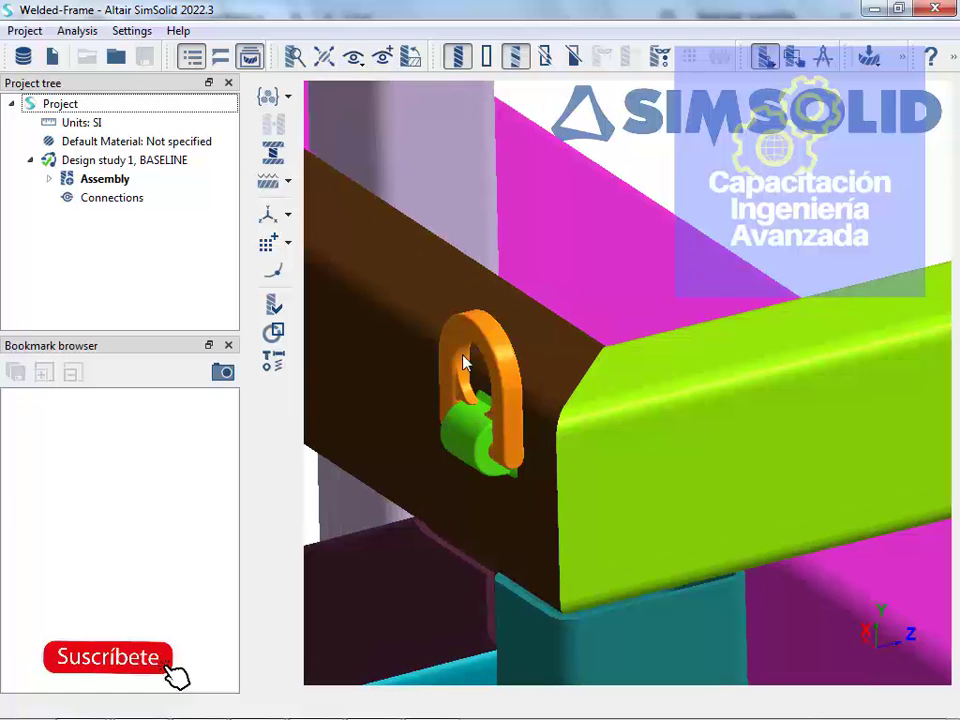
pyautogui.scroll(-5, 690, 317)
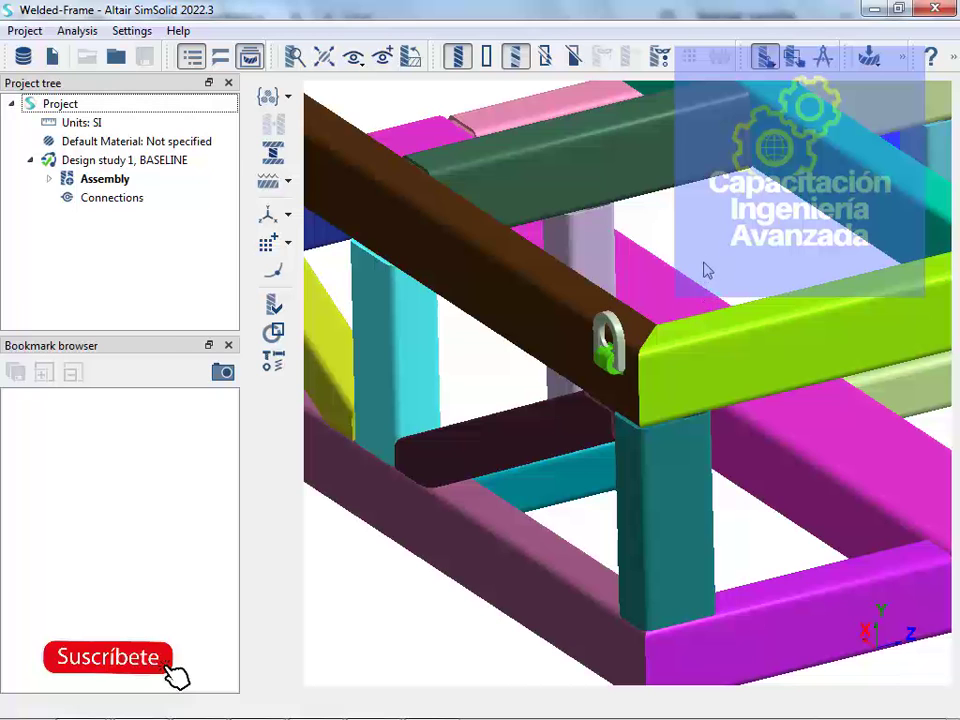
pyautogui.scroll(-5, 705, 270)
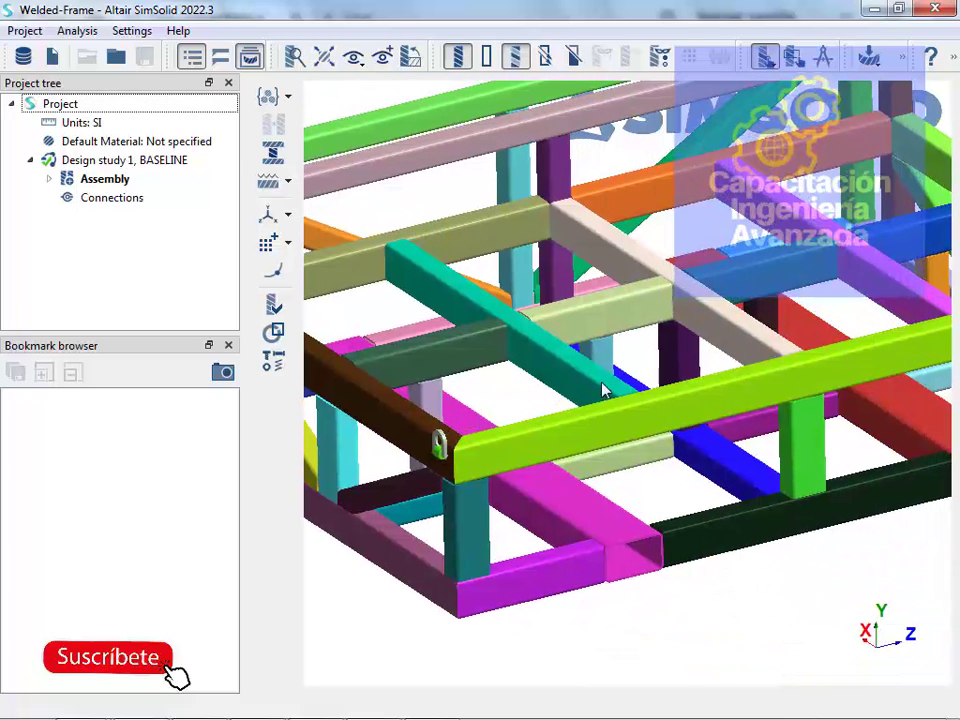
pyautogui.scroll(-4, 440, 428)
pyautogui.moveTo(473, 419); pyautogui.dragTo(702, 482, button='right')
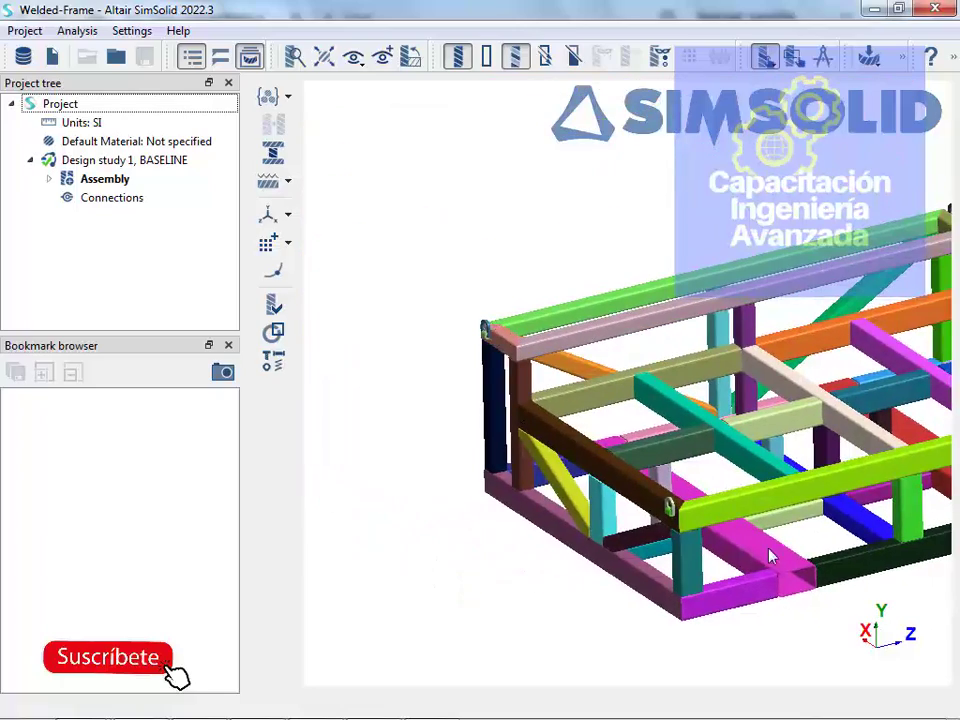
# Examine how the green bracket holding the lifting ring sits against the brown beam, from several angles
pyautogui.scroll(3, 612, 490)
pyautogui.scroll(6, 612, 490)
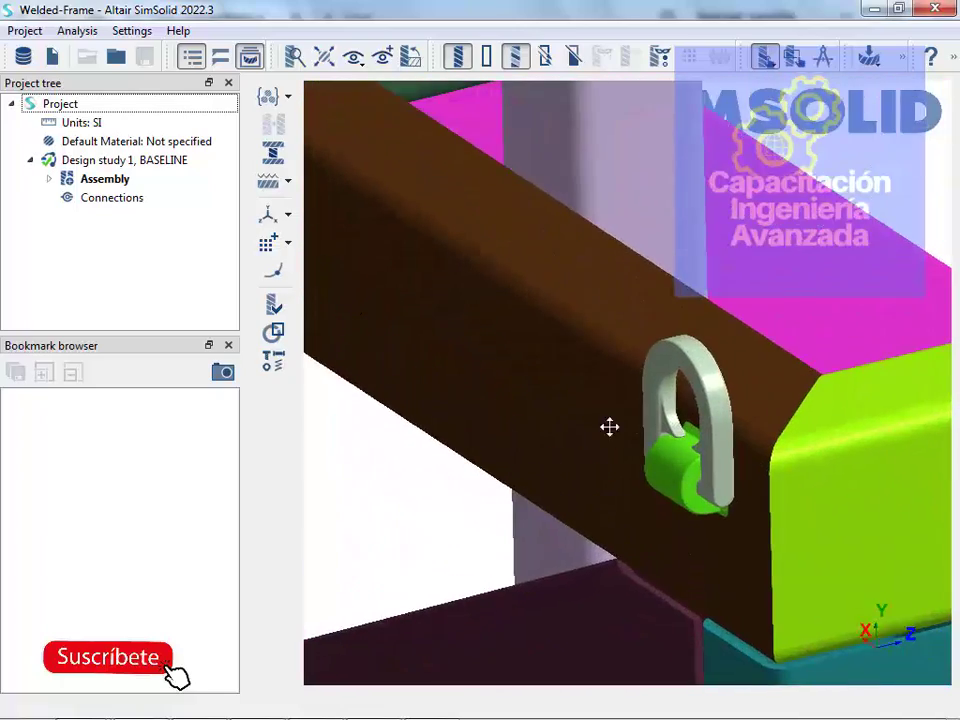
pyautogui.rightClick(585, 425)
pyautogui.click(500, 486)
pyautogui.scroll(3, 554, 422)
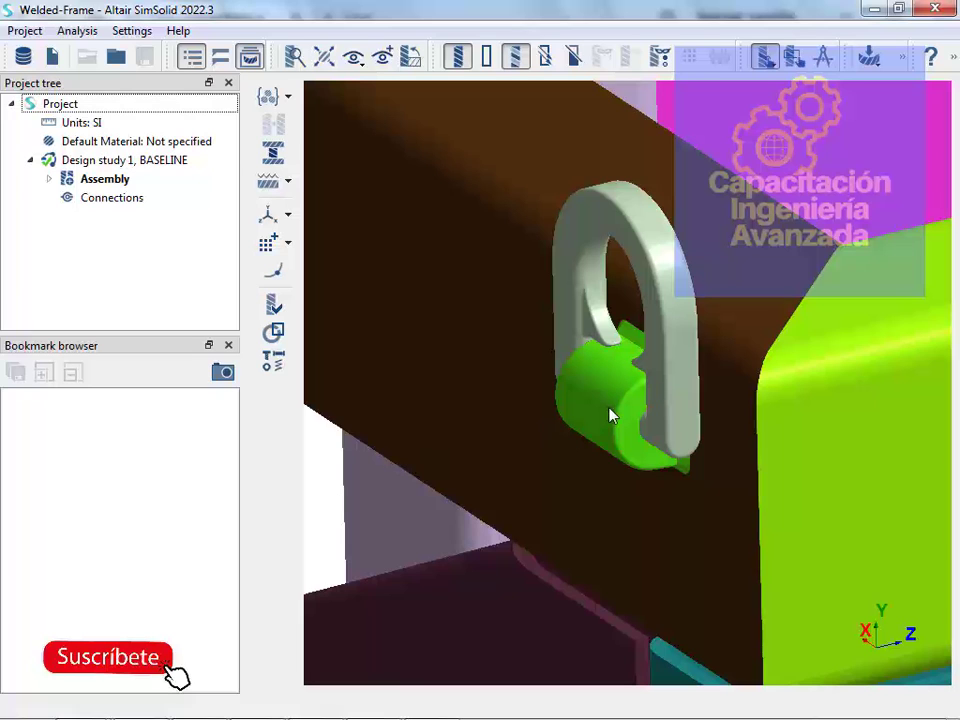
pyautogui.moveTo(733, 427); pyautogui.dragTo(518, 551)
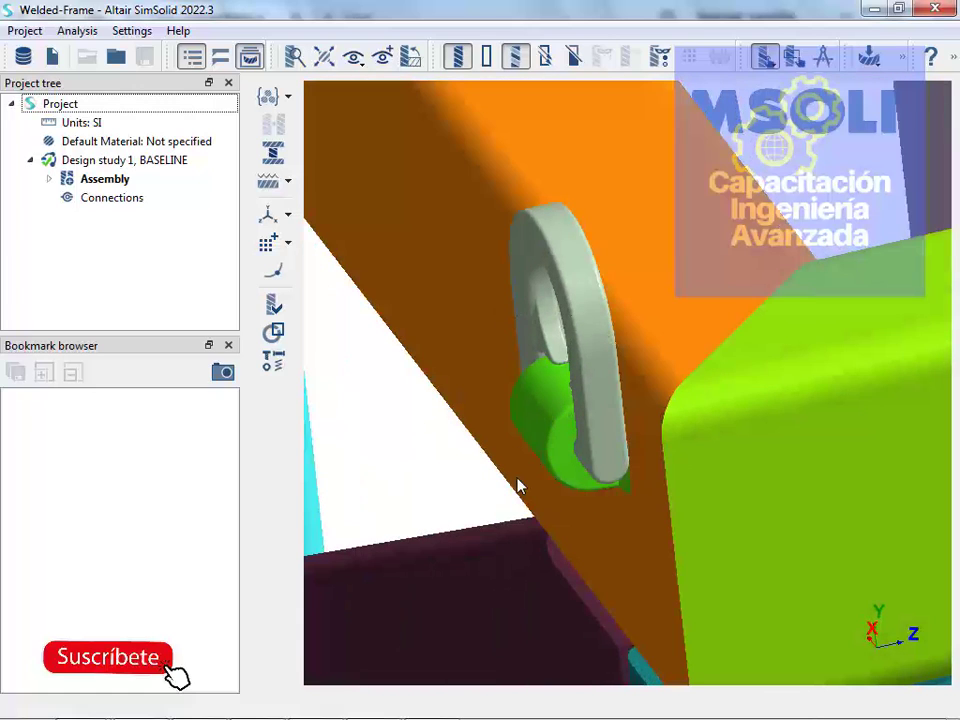
pyautogui.moveTo(396, 540); pyautogui.dragTo(533, 340)
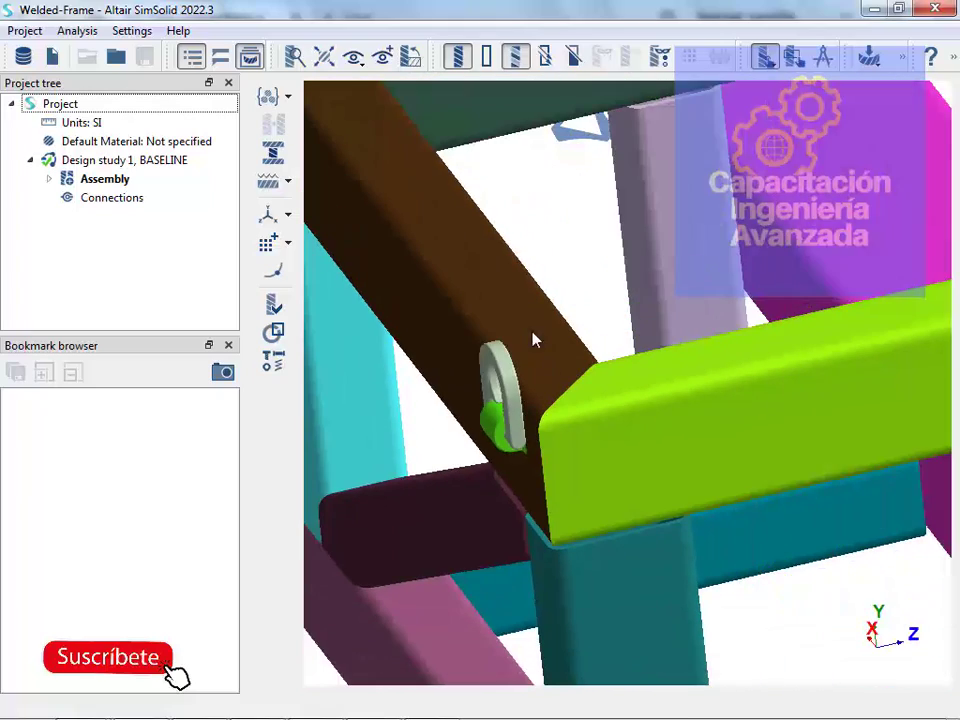
pyautogui.scroll(-10, 527, 453)
pyautogui.moveTo(541, 450); pyautogui.dragTo(492, 521, button='right')
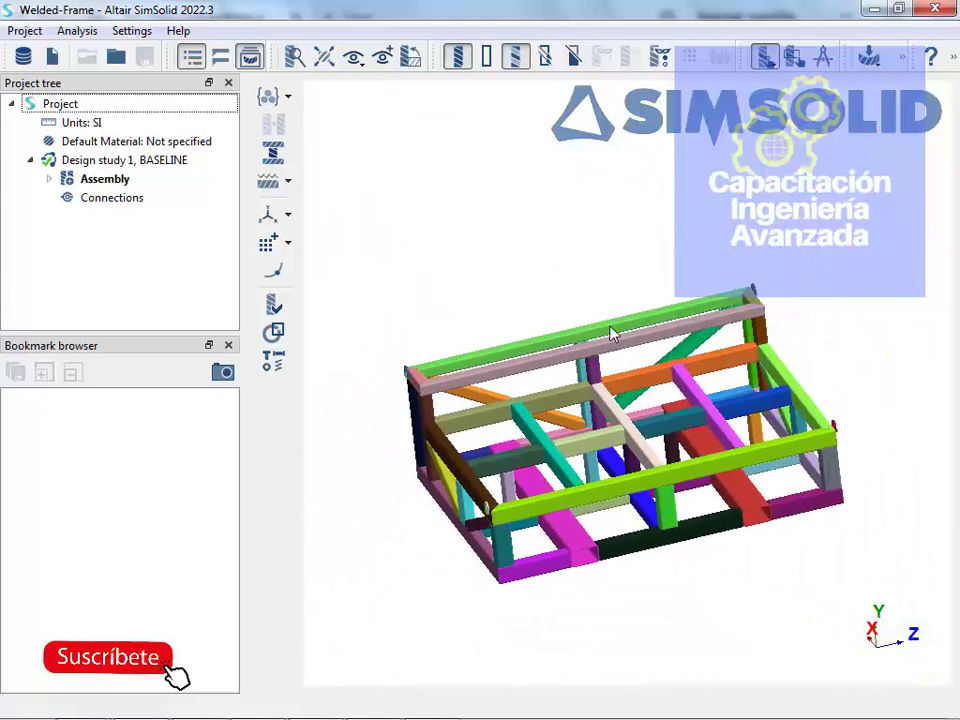
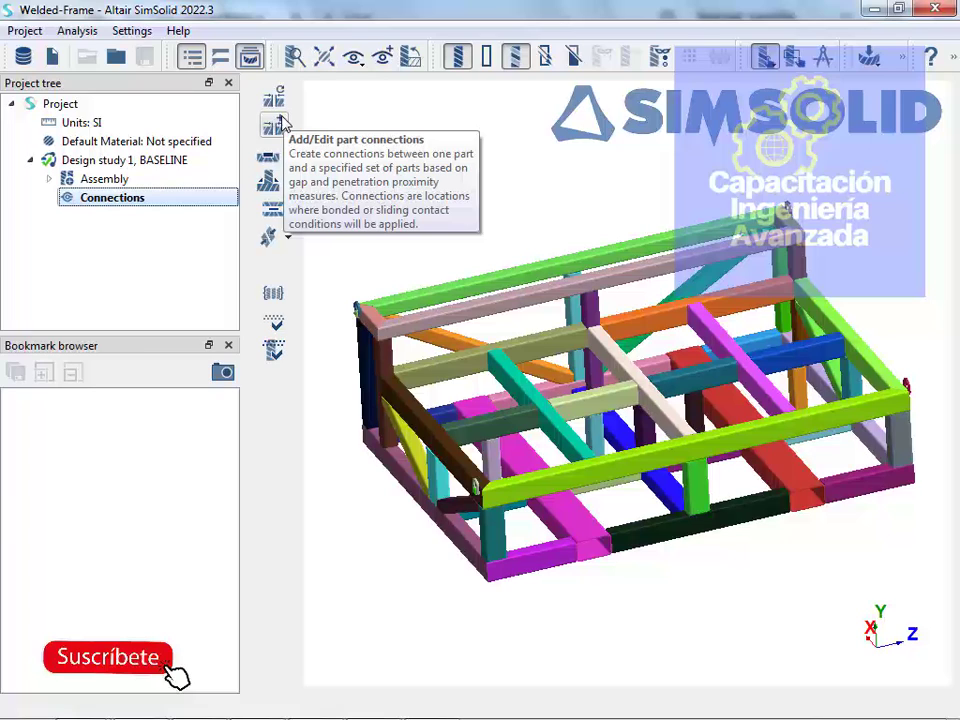
# Look over the available virtual connector types for the frame's connections
pyautogui.click(276, 124)
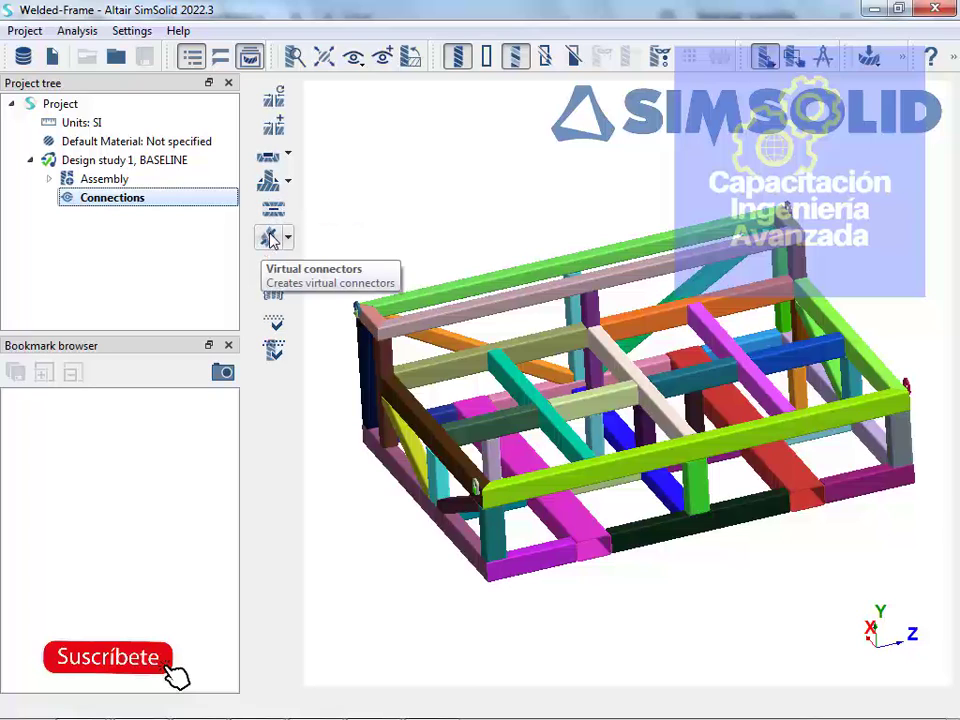
pyautogui.click(290, 238)
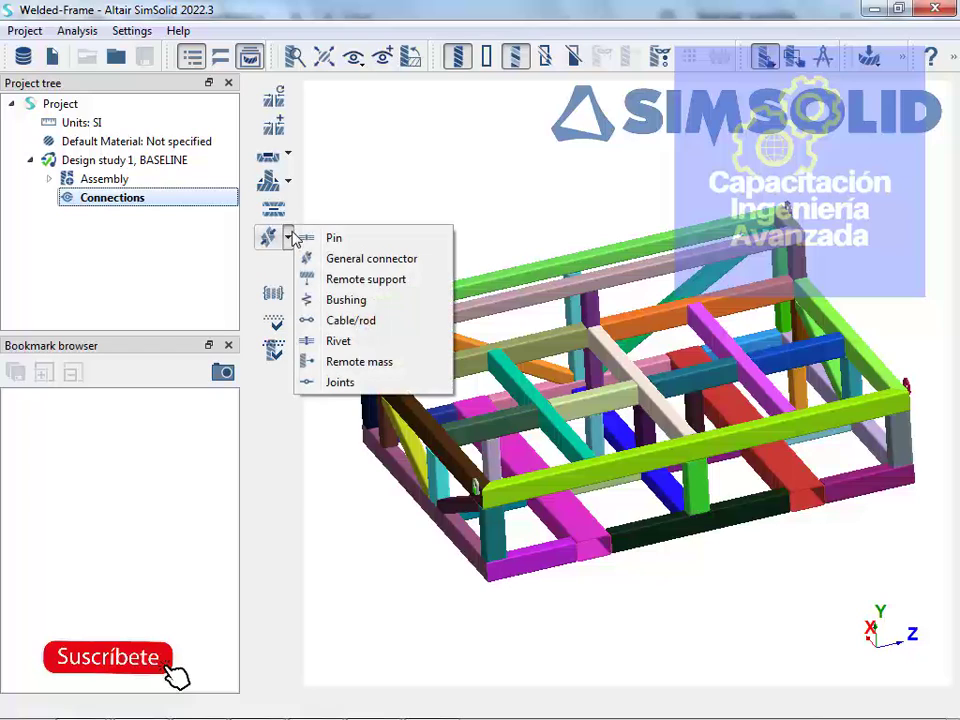
pyautogui.click(290, 238)
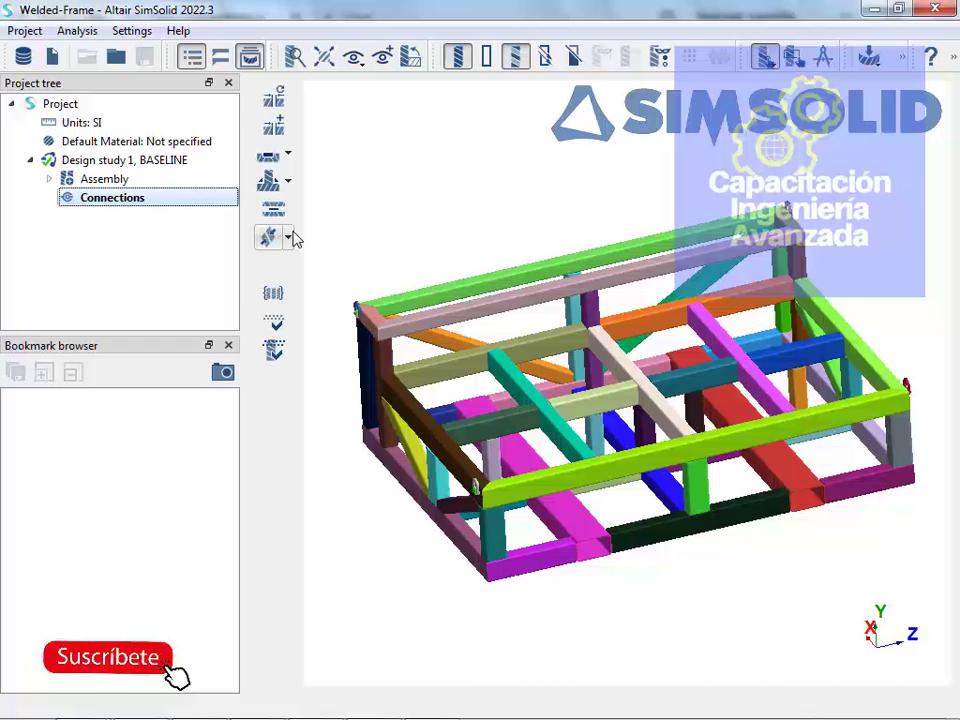
# Find the assembly's disconnected groups of parts and highlight Groups 5, 7, 8 and 10 one by one
pyautogui.click(274, 294)
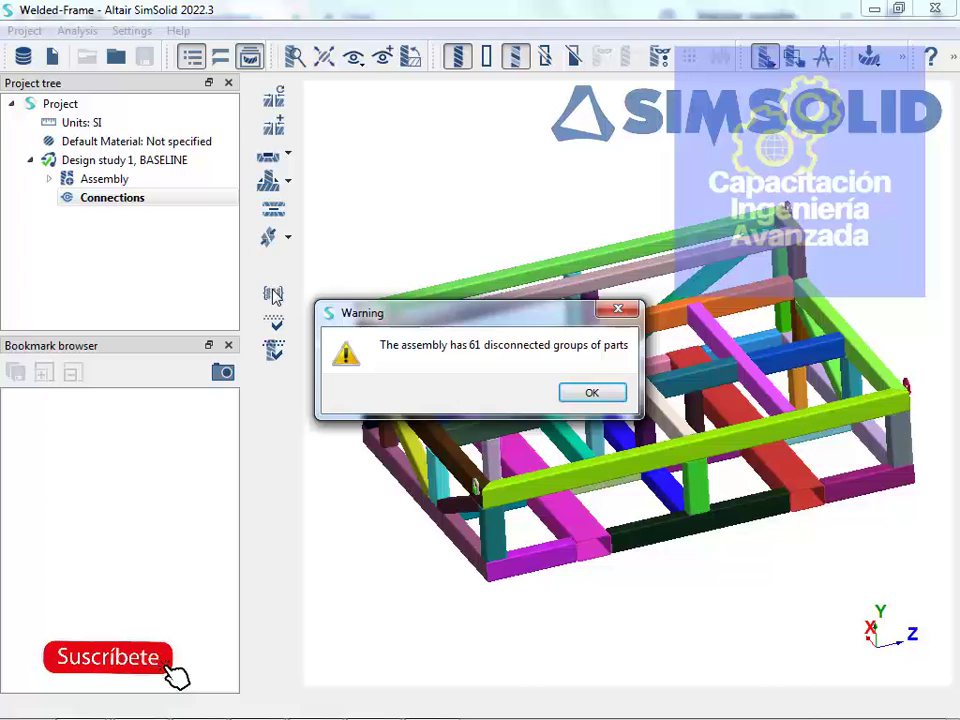
pyautogui.click(590, 392)
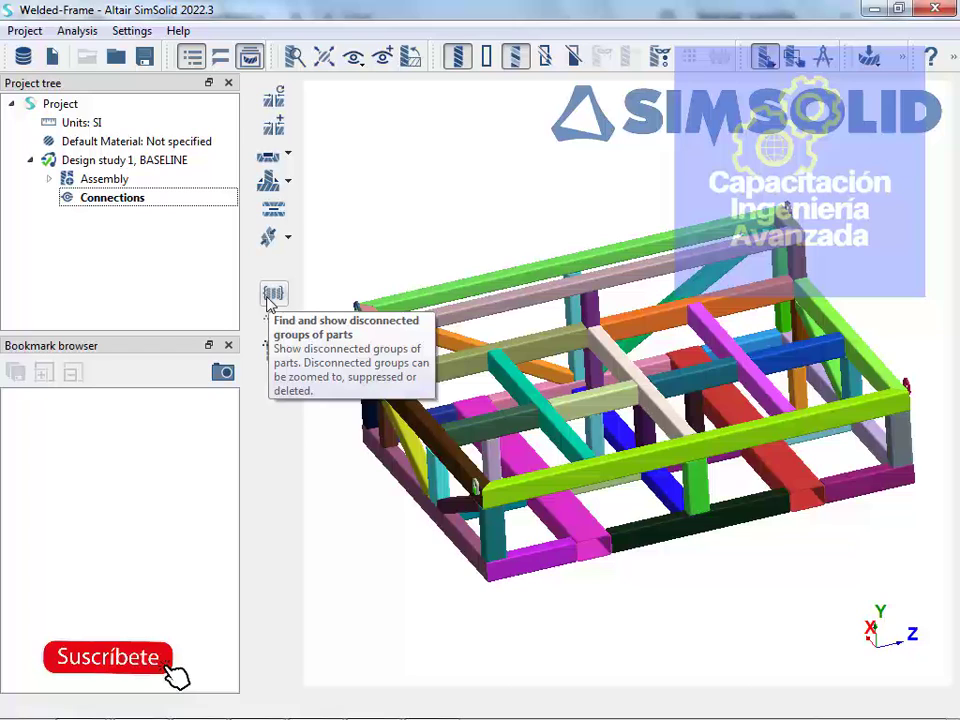
pyautogui.click(270, 298)
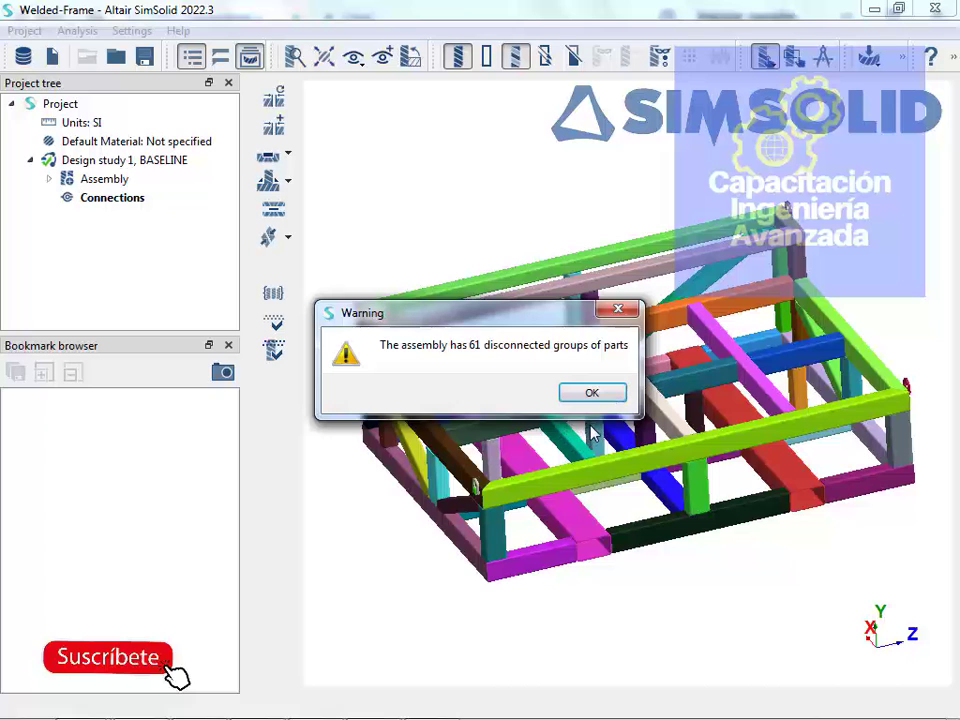
pyautogui.click(592, 392)
pyautogui.click(352, 350)
pyautogui.click(345, 381)
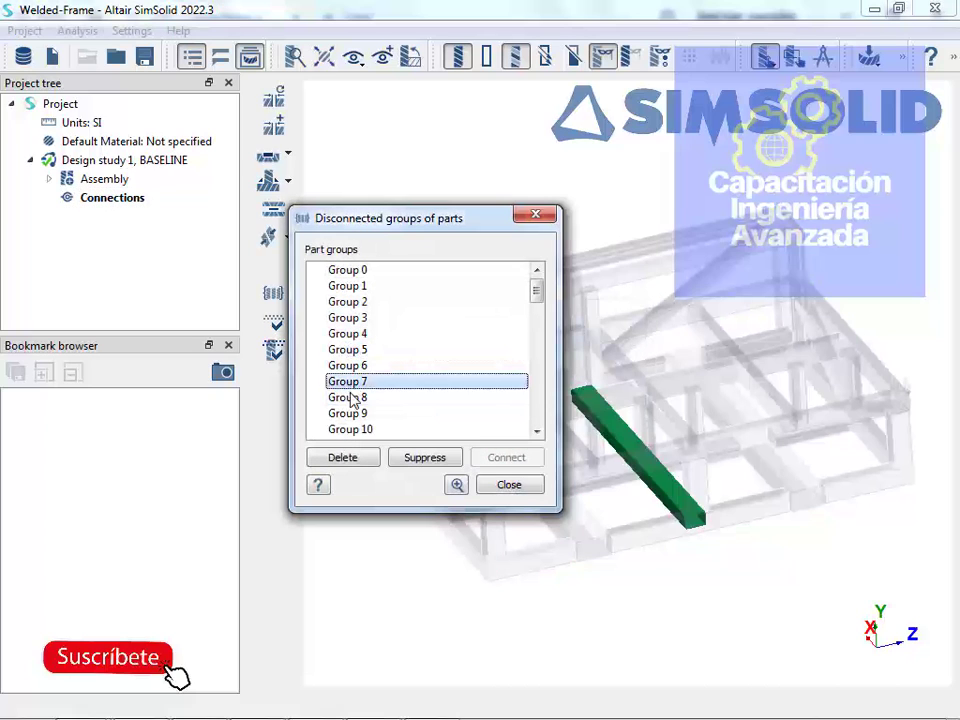
pyautogui.click(345, 397)
pyautogui.click(348, 429)
# Highlight disconnected Groups 29, 30, 45 and 46 to see which frame members they contain
pyautogui.scroll(-7, 352, 424)
pyautogui.click(350, 397)
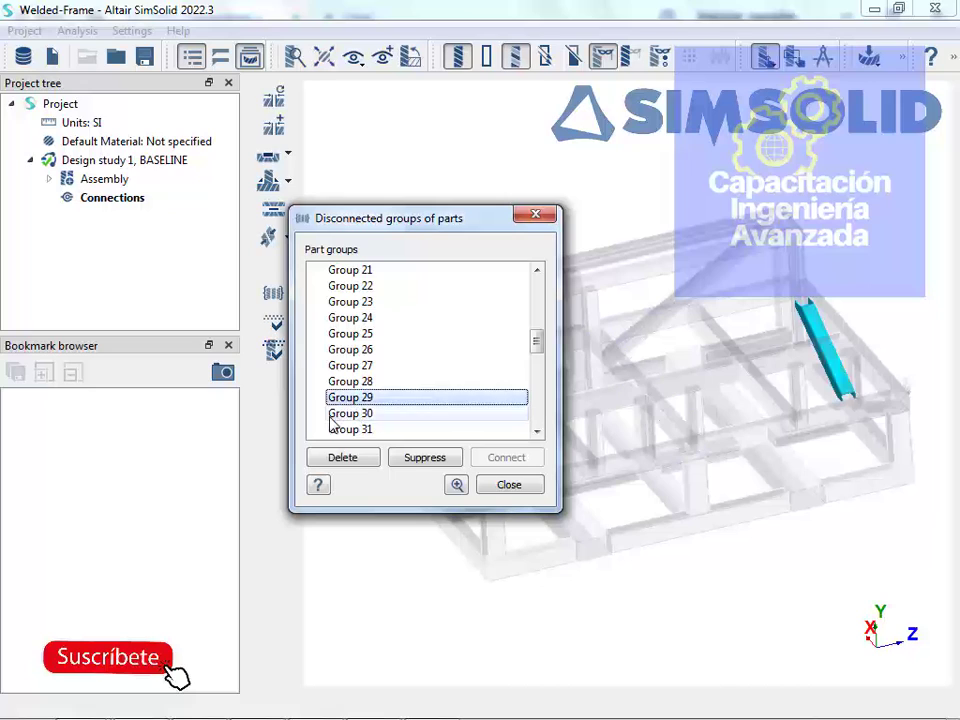
pyautogui.click(350, 413)
pyautogui.scroll(-5, 355, 428)
pyautogui.click(355, 413)
pyautogui.click(360, 428)
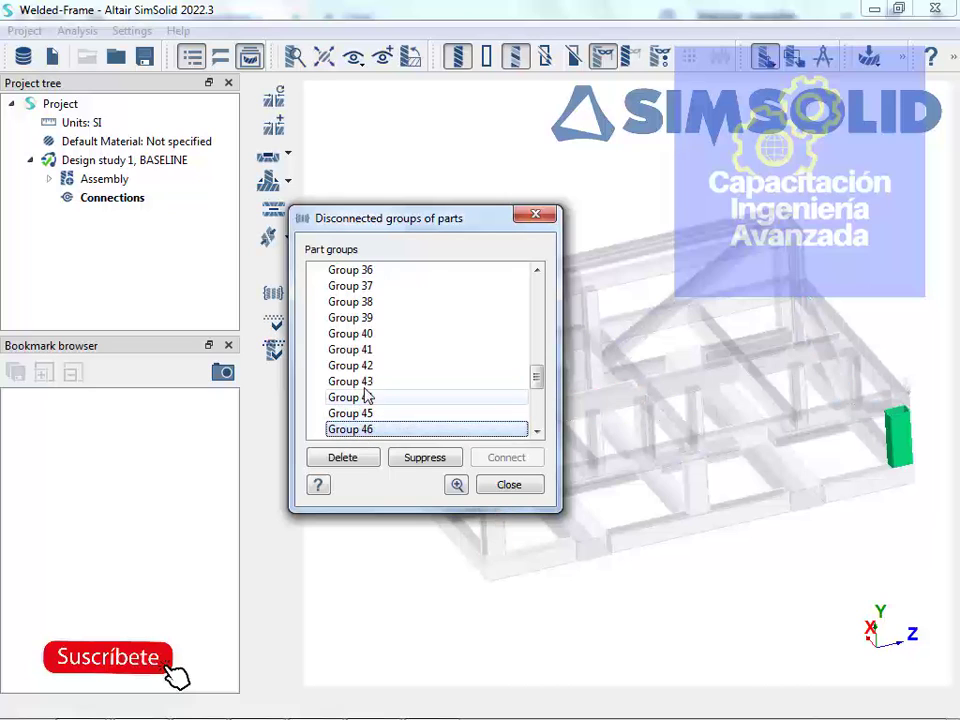
# Review the parts in disconnected Groups 50 to 60 and a few groups in the twenties, then end the review
pyautogui.scroll(-5, 364, 395)
pyautogui.click(362, 429)
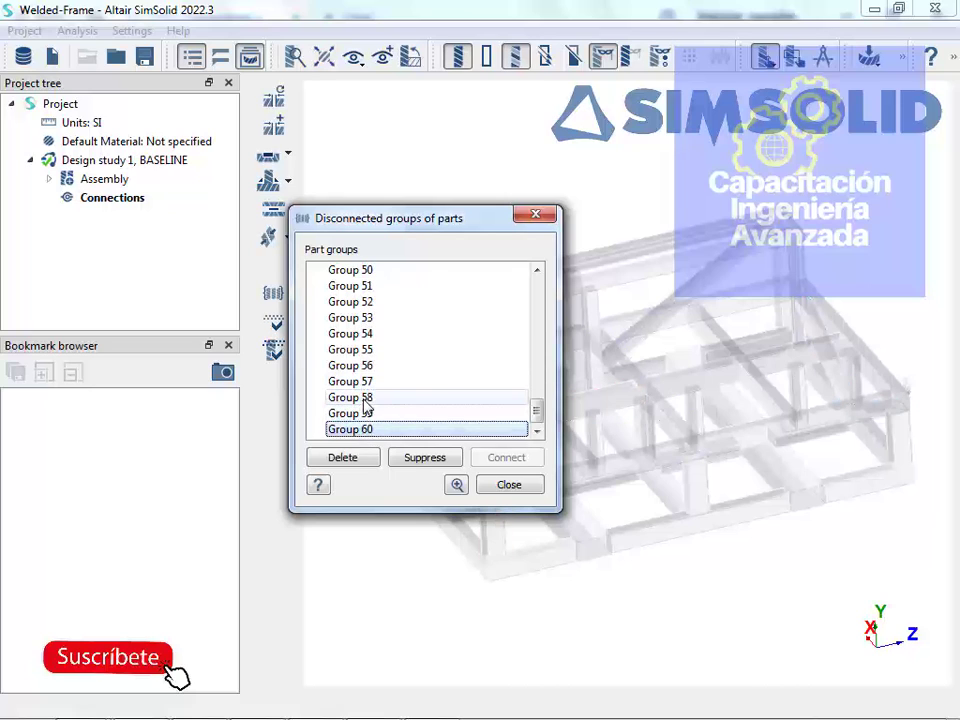
pyautogui.click(366, 413)
pyautogui.click(368, 334)
pyautogui.click(360, 381)
pyautogui.click(350, 349)
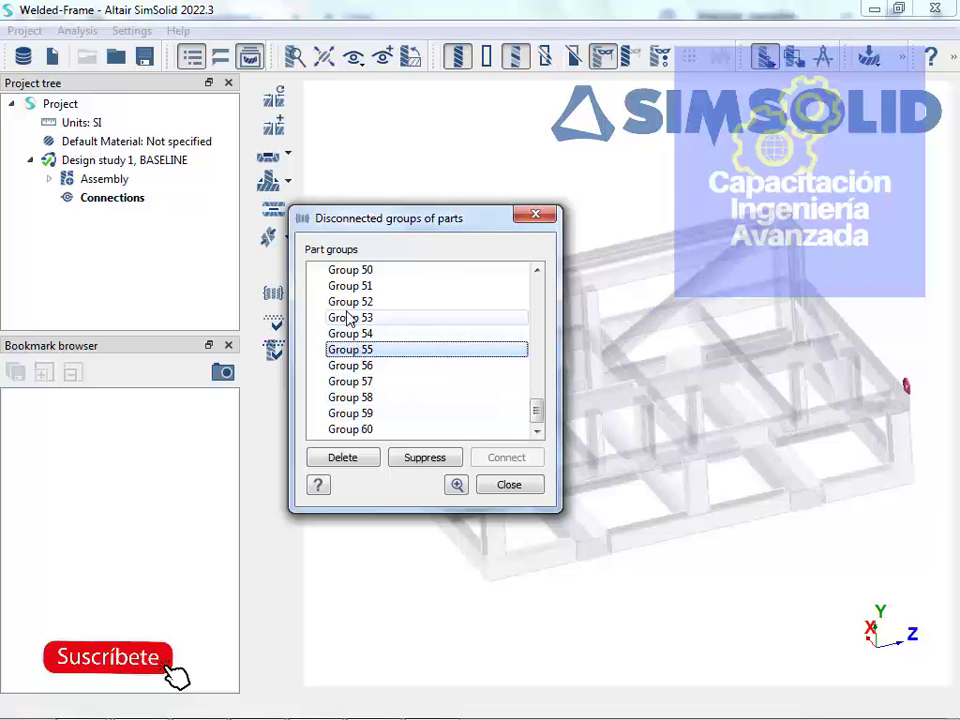
pyautogui.click(350, 285)
pyautogui.click(348, 270)
pyautogui.scroll(9, 365, 366)
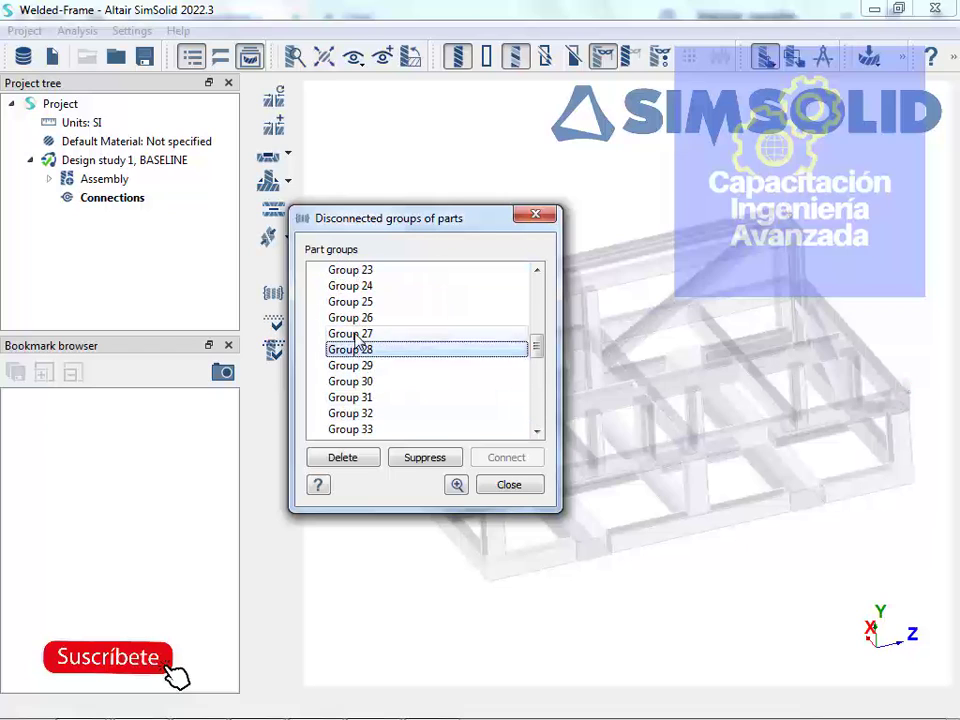
pyautogui.click(345, 285)
pyautogui.click(509, 485)
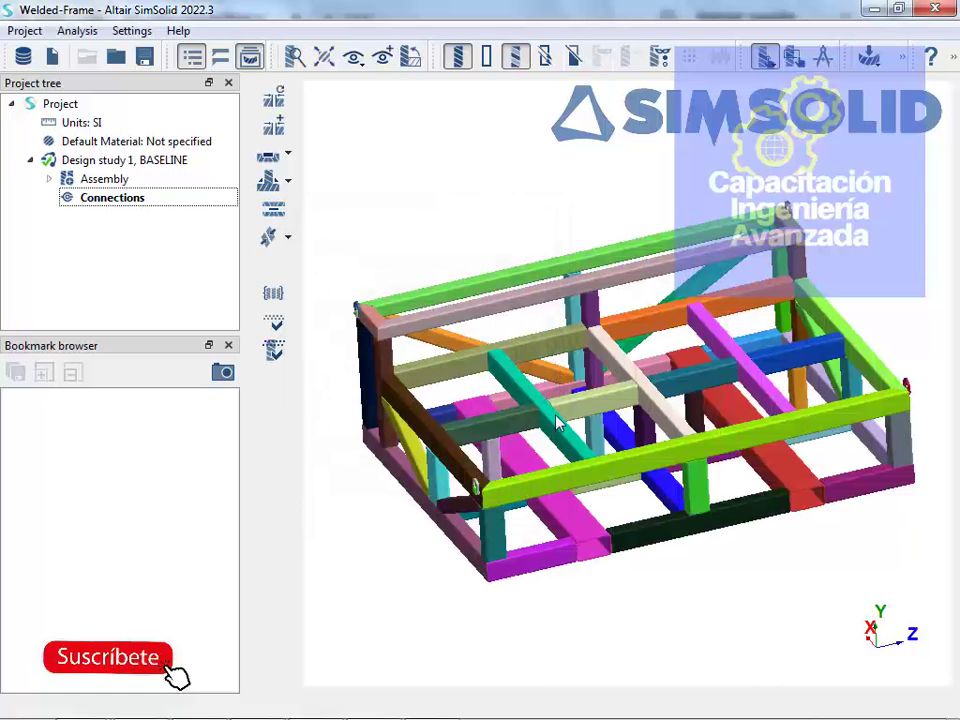
# Check the assembly for regular connections and for defects in its connections
pyautogui.click(279, 326)
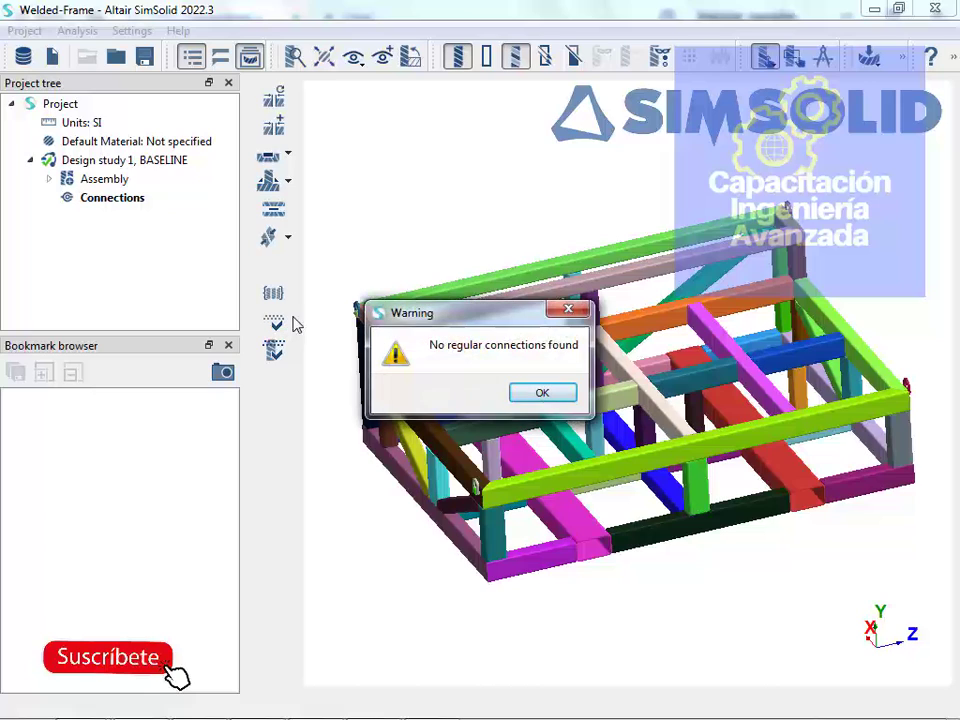
pyautogui.click(561, 393)
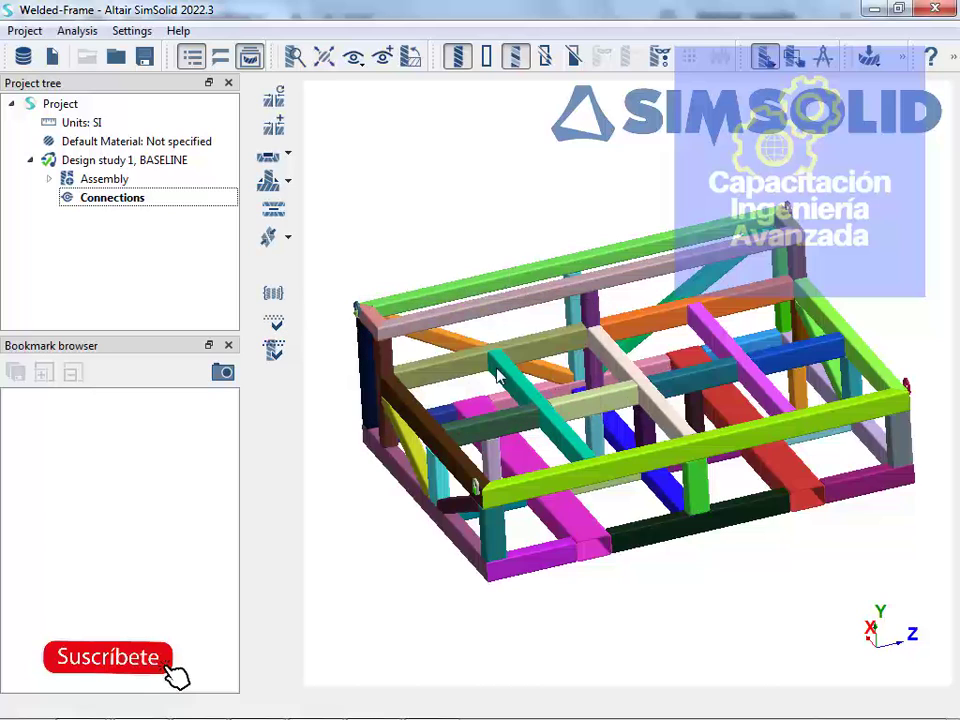
pyautogui.click(275, 354)
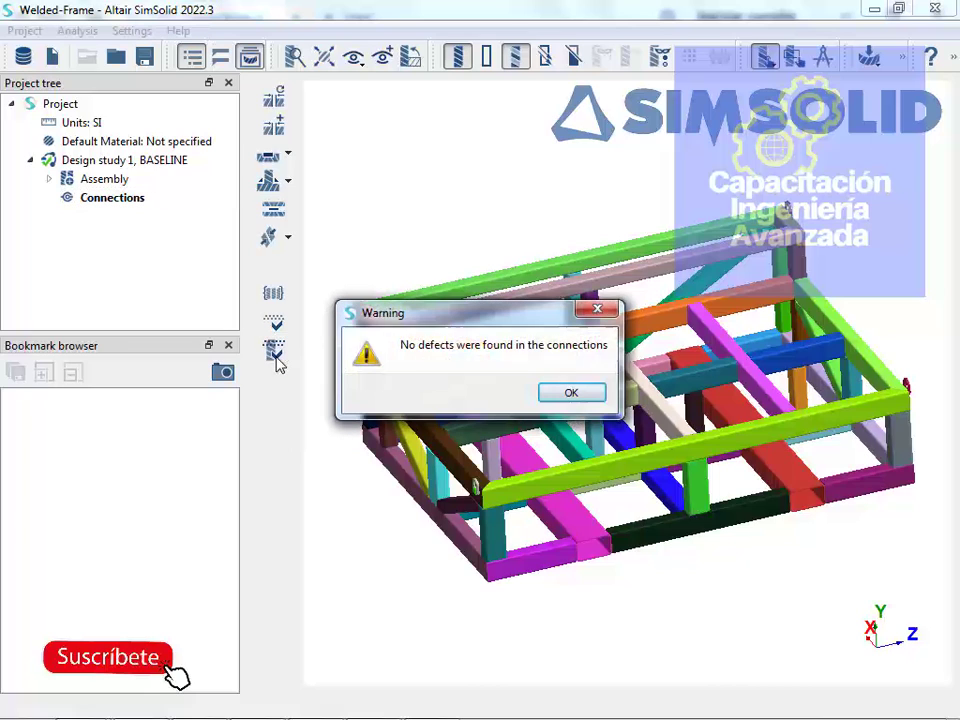
pyautogui.click(572, 391)
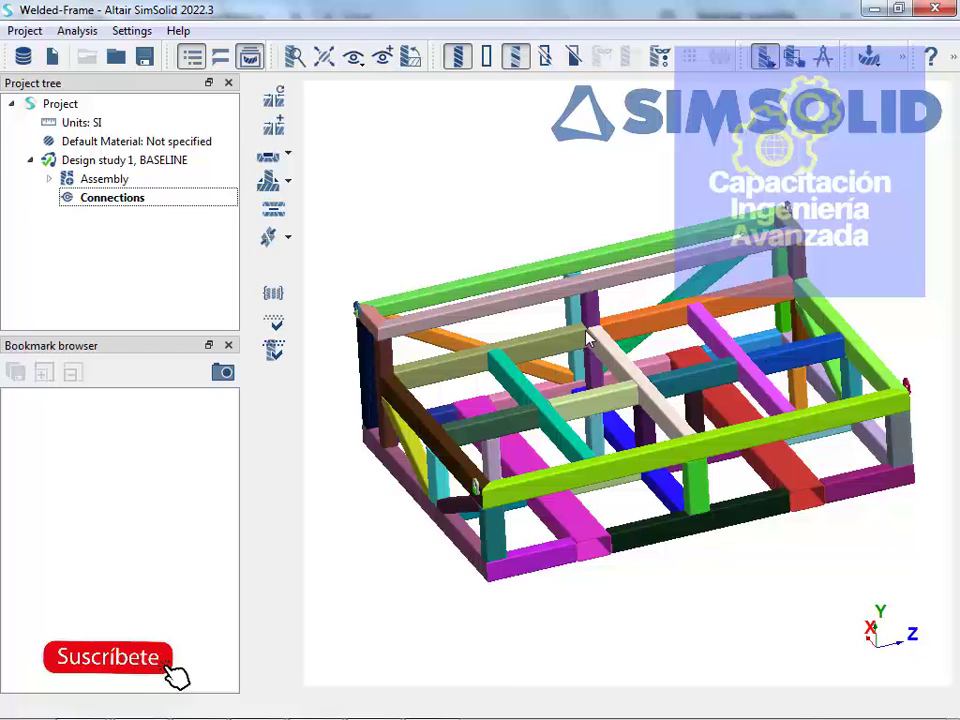
# Start creating new seam welds and consult the Seam Welds page in the Connections PDF on section size and length
pyautogui.click(270, 185)
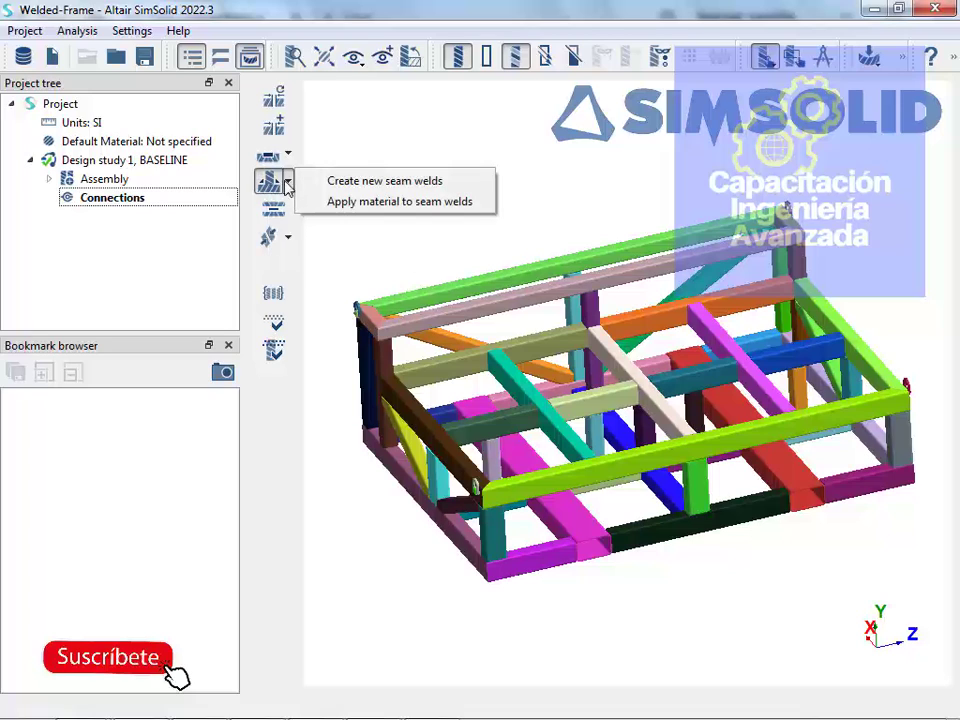
pyautogui.click(357, 183)
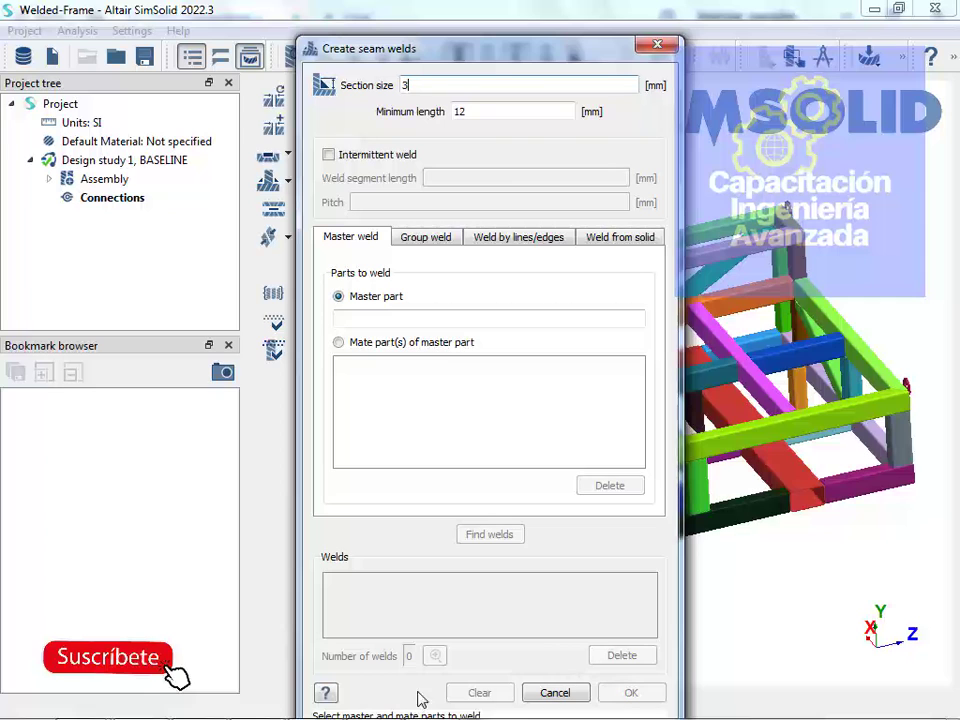
pyautogui.moveTo(161, 711)
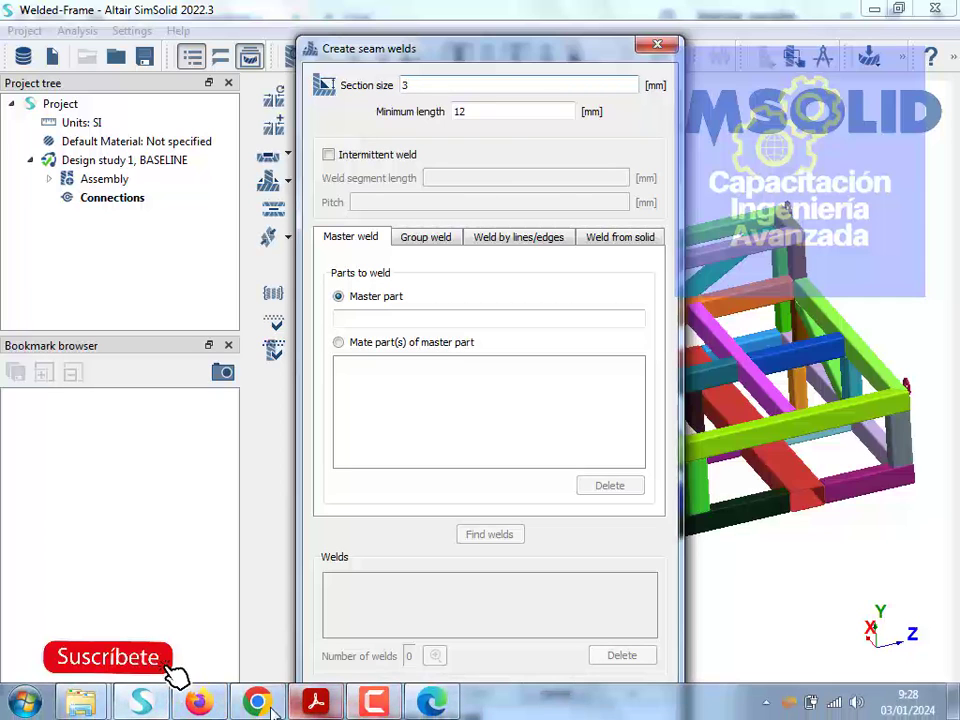
pyautogui.click(316, 702)
pyautogui.scroll(15, 276, 420)
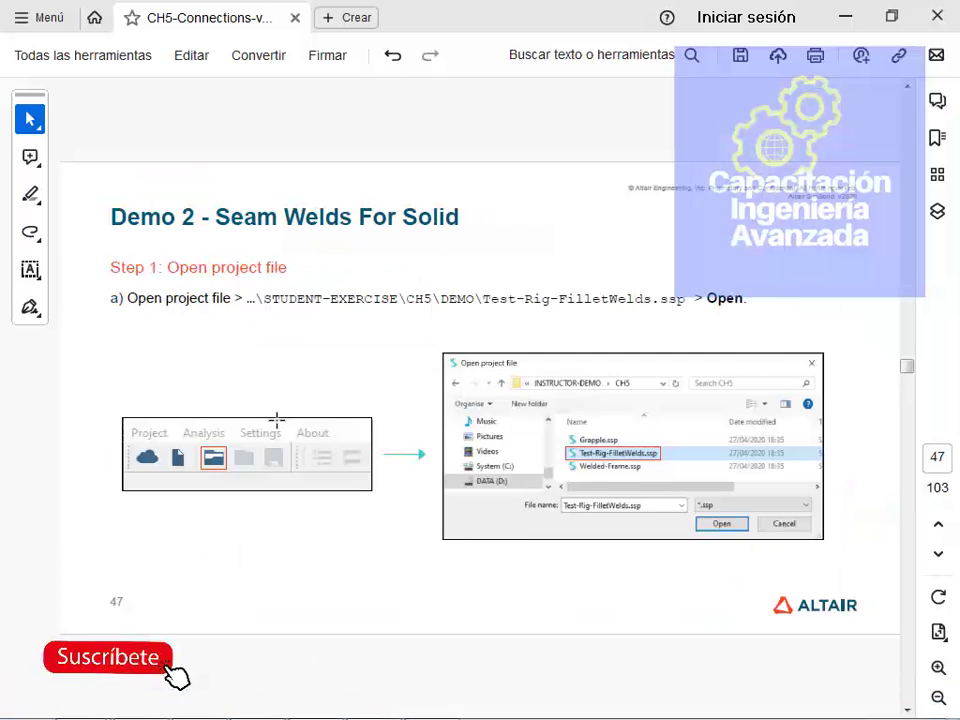
pyautogui.scroll(20, 276, 420)
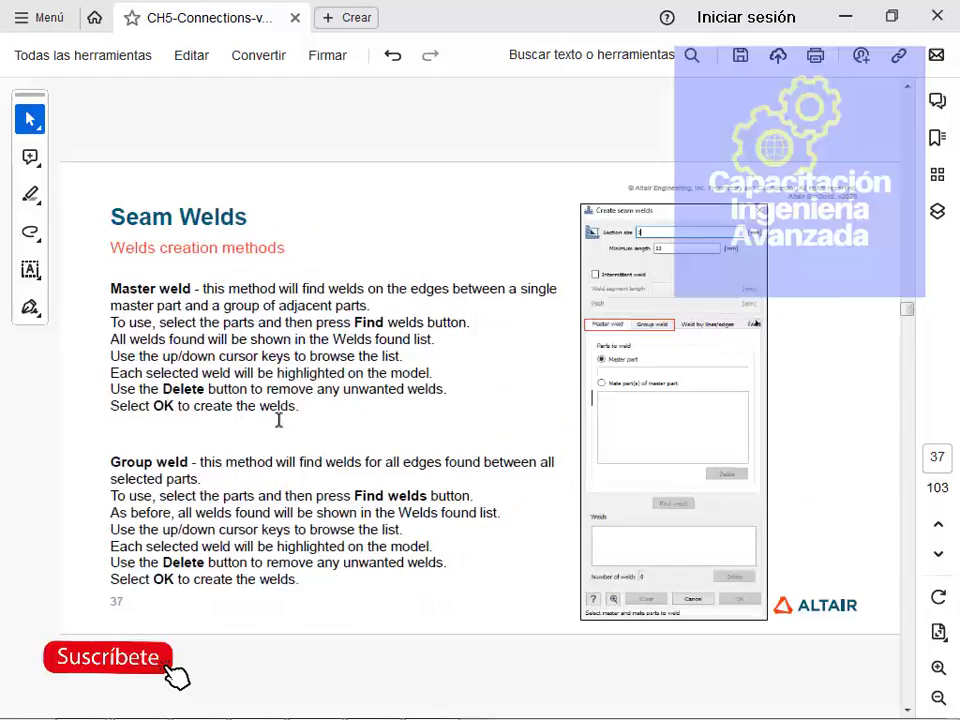
pyautogui.scroll(15, 279, 420)
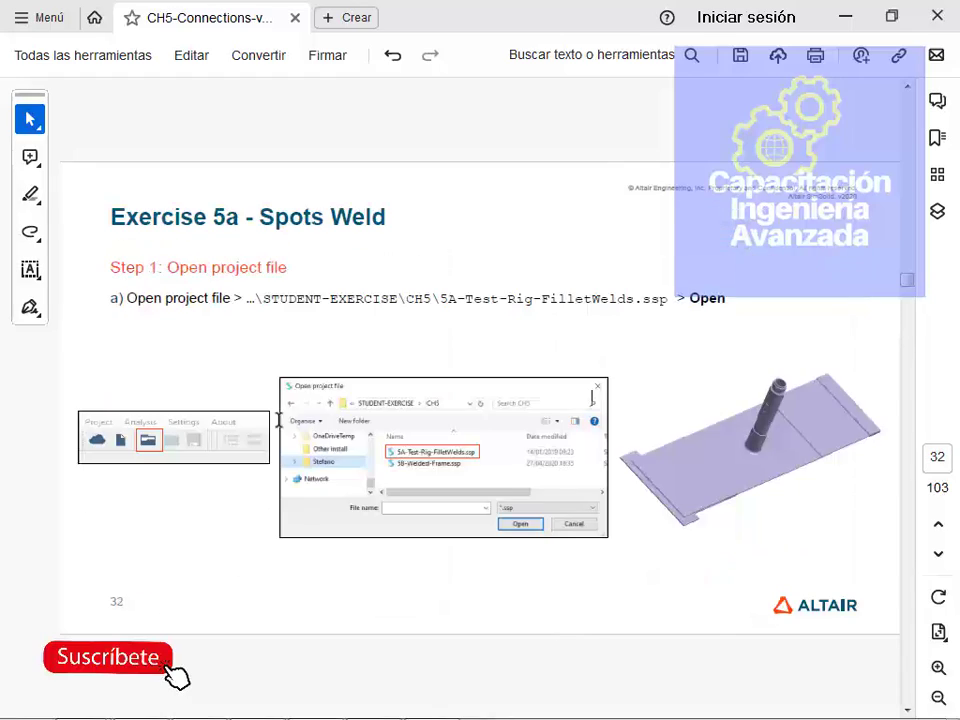
pyautogui.scroll(-12, 279, 419)
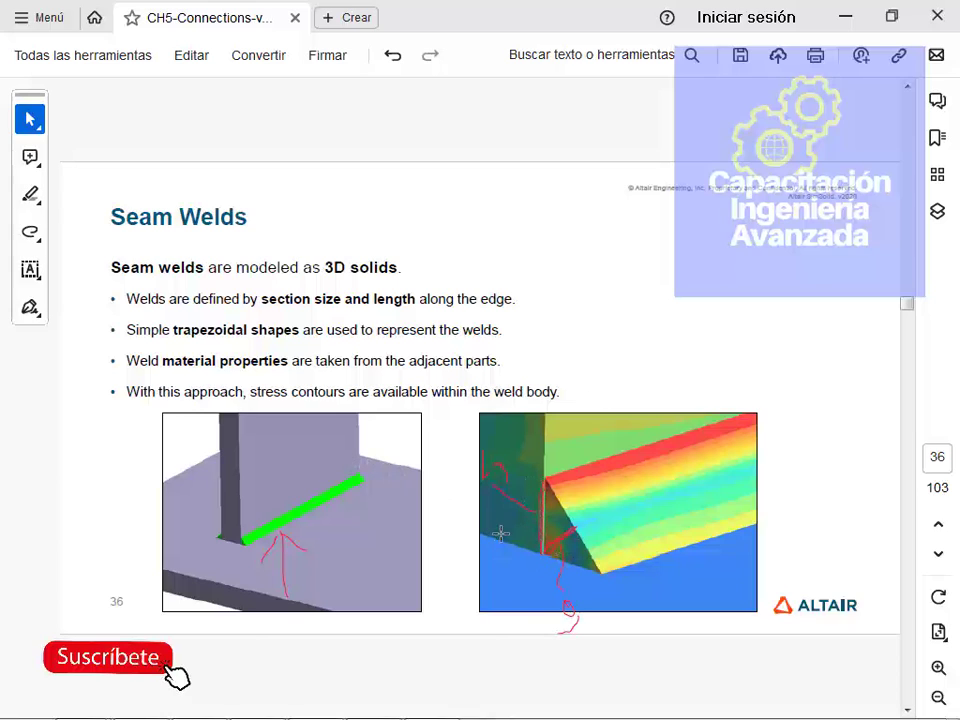
pyautogui.hotkey('alt', 'Tab')
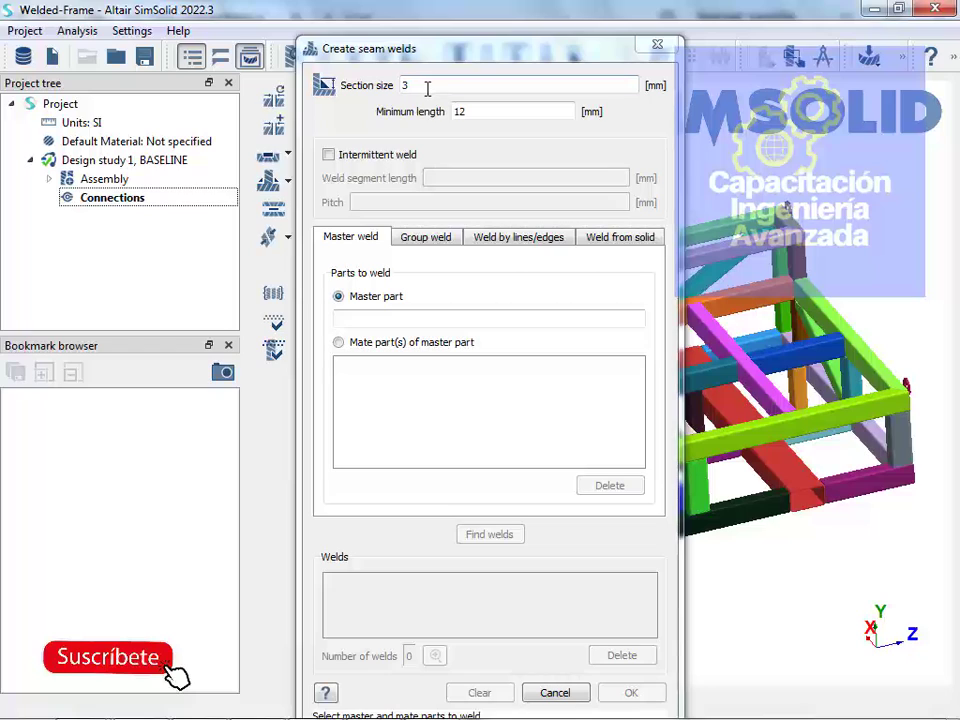
# Set the seam weld section size to 5 mm and the minimum length to 15 mm
pyautogui.moveTo(425, 89); pyautogui.dragTo(397, 88)
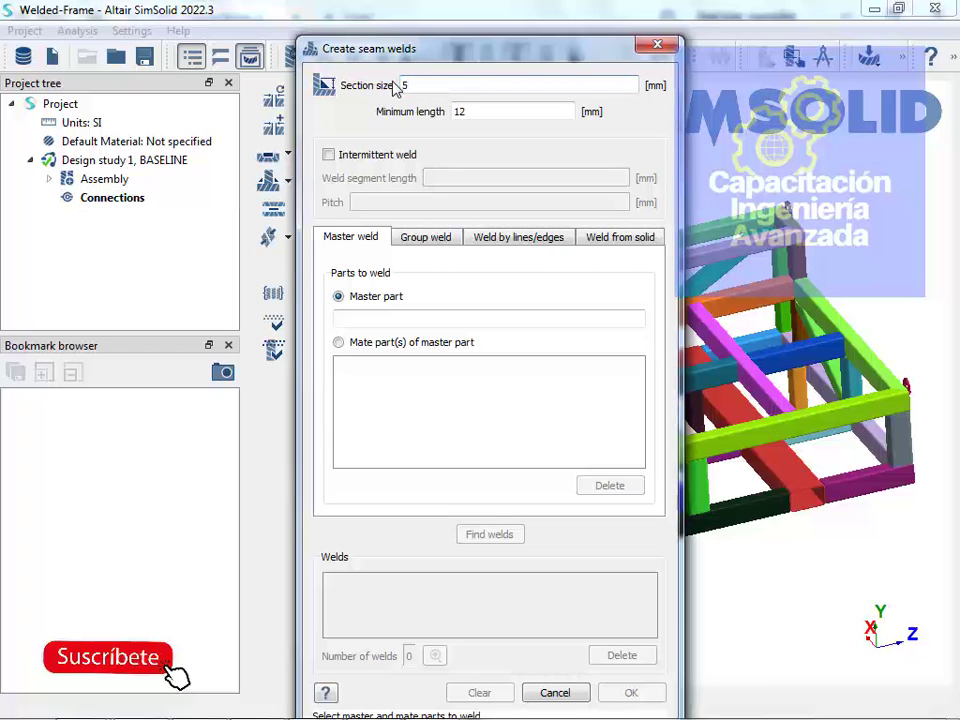
pyautogui.write('5')
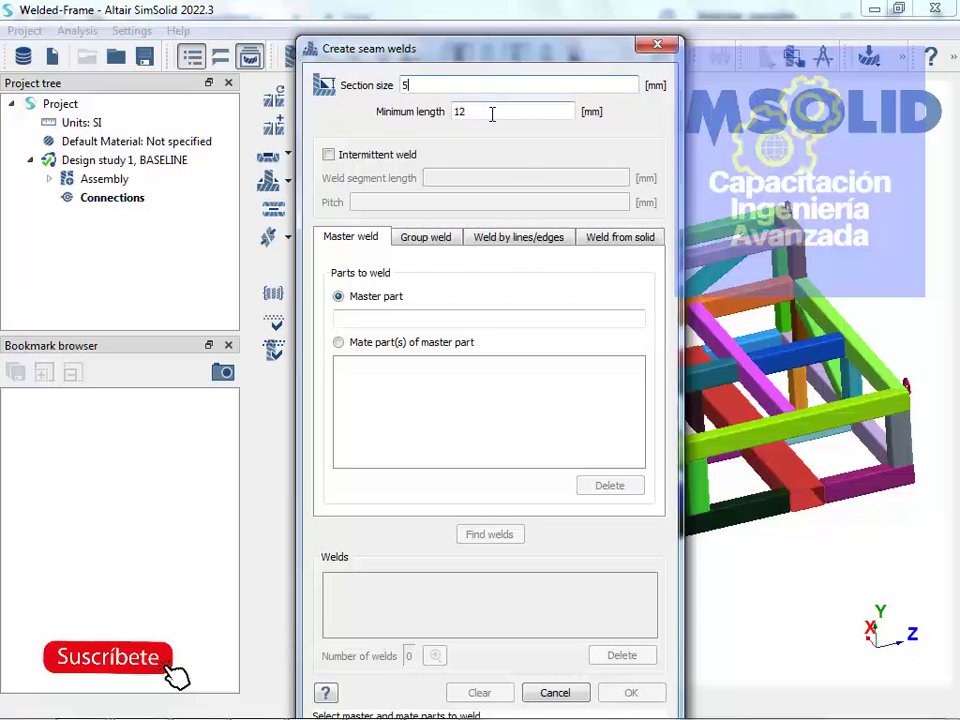
pyautogui.doubleClick(491, 113)
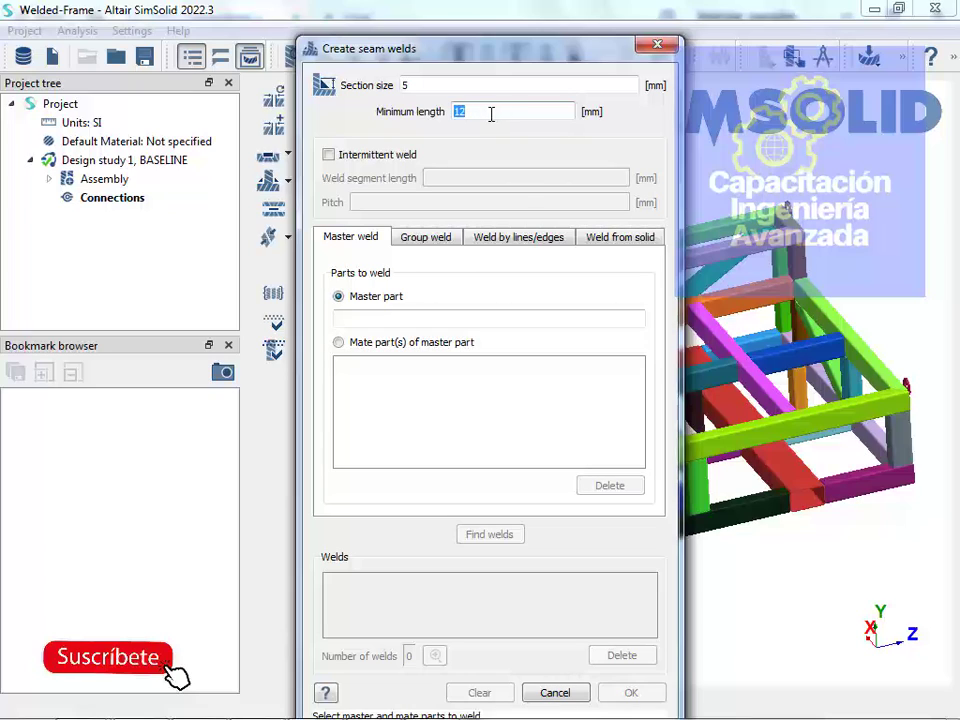
pyautogui.write('15')
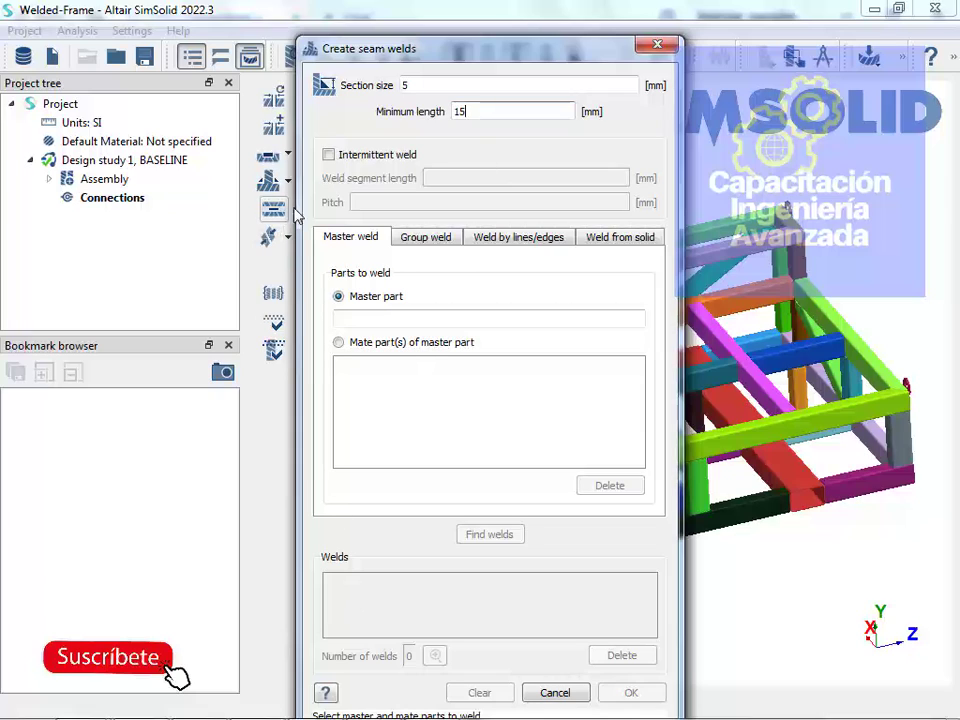
# Try out the intermittent weld option for the seam welds and return to continuous welds
pyautogui.click(338, 158)
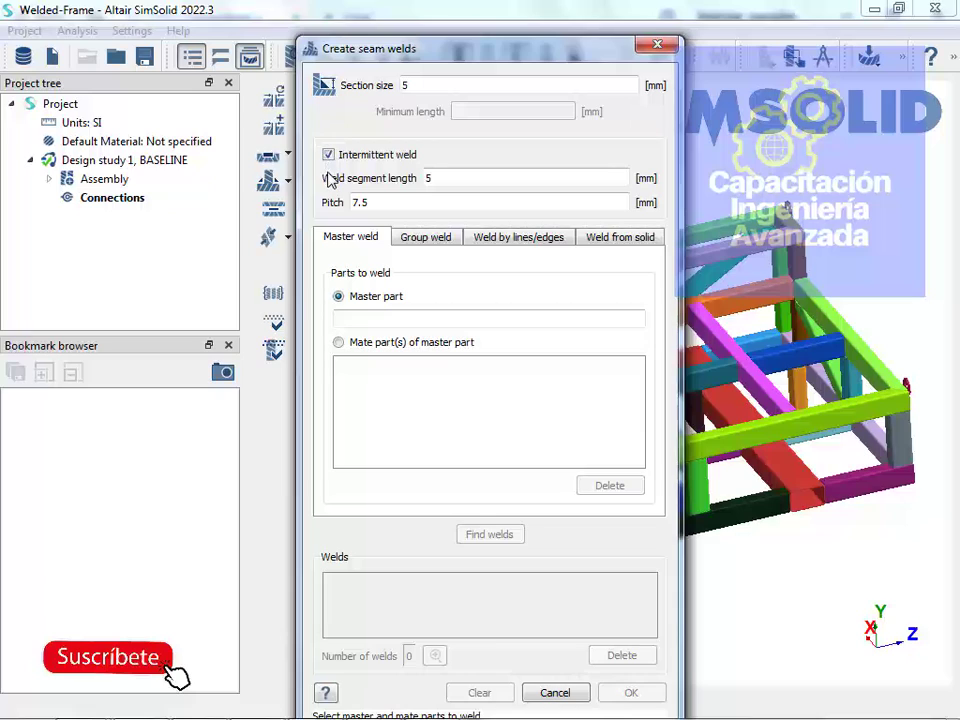
pyautogui.click(329, 155)
pyautogui.click(328, 156)
pyautogui.click(766, 428)
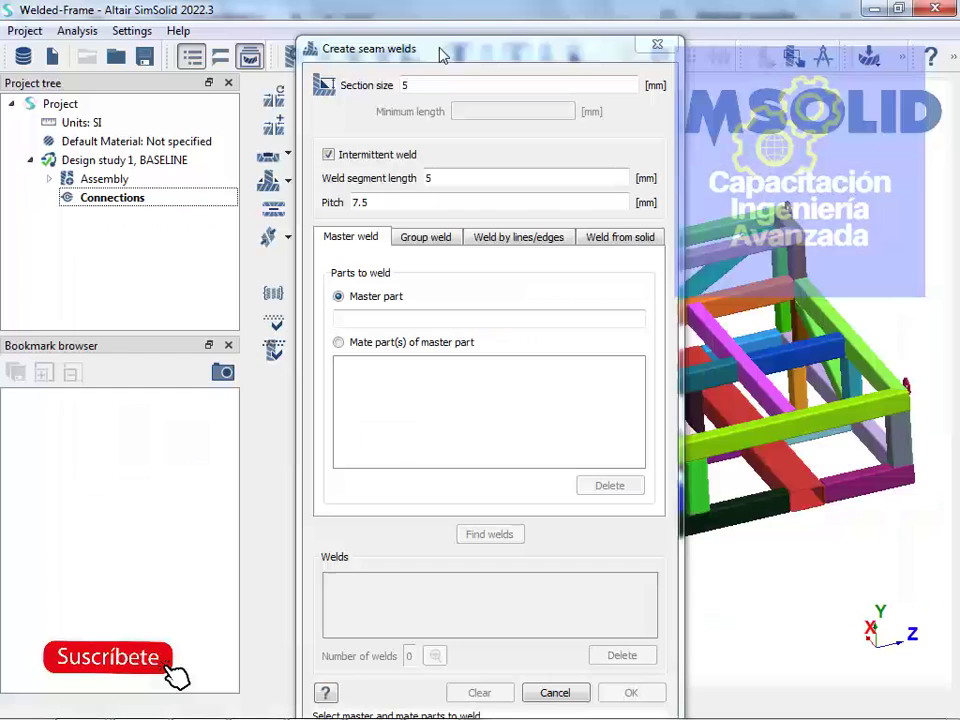
pyautogui.moveTo(430, 57); pyautogui.dragTo(125, 40)
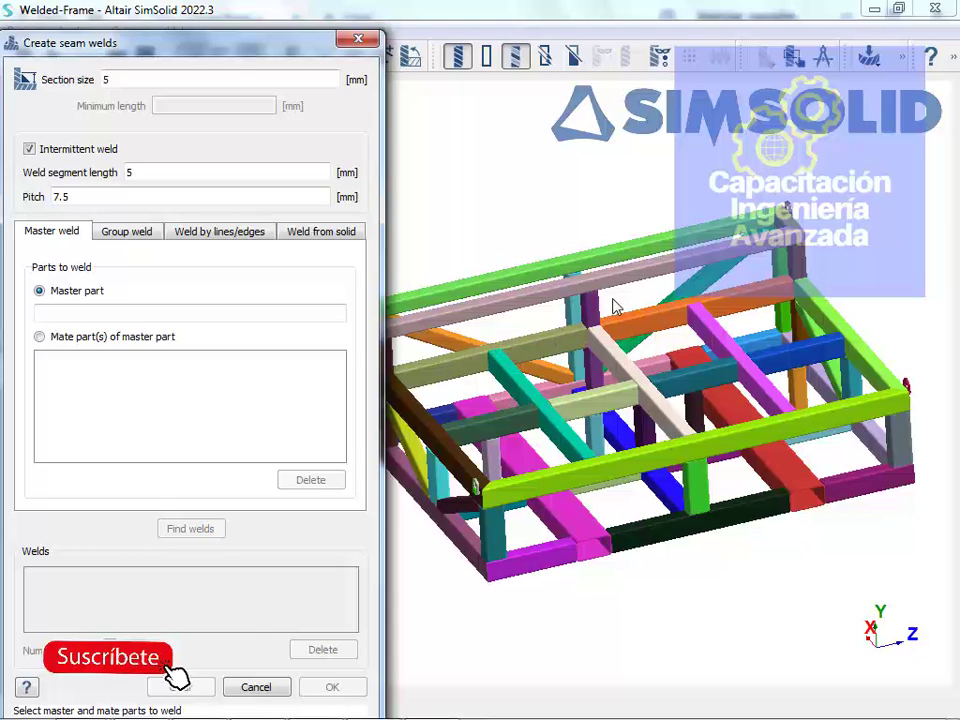
pyautogui.hotkey('alt', 'Tab')
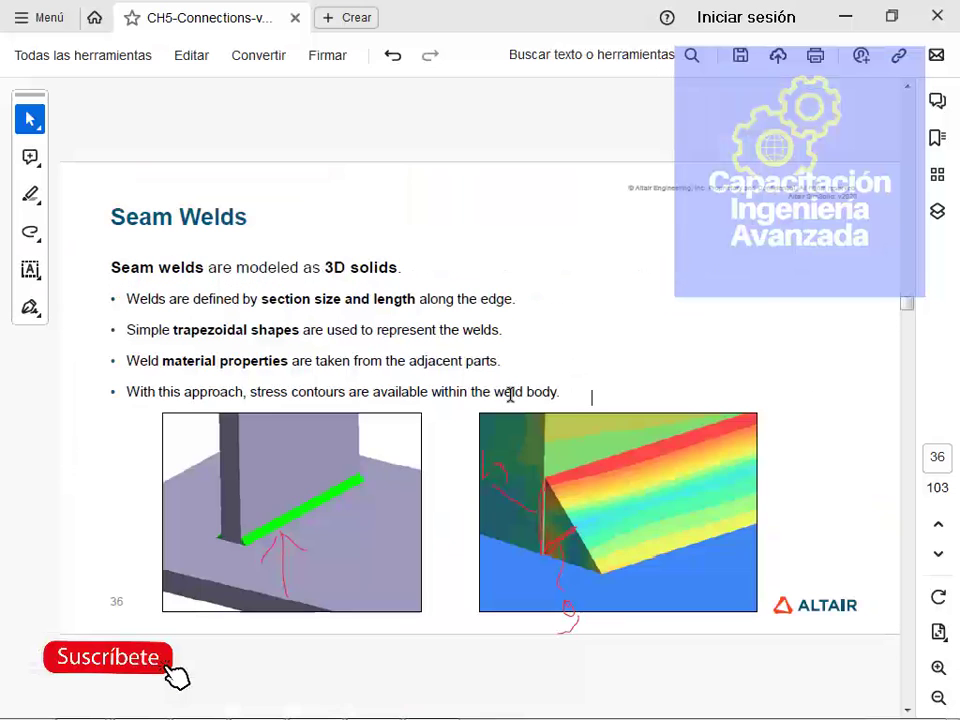
pyautogui.scroll(3, 238, 467)
pyautogui.hotkey('alt', 'Tab')
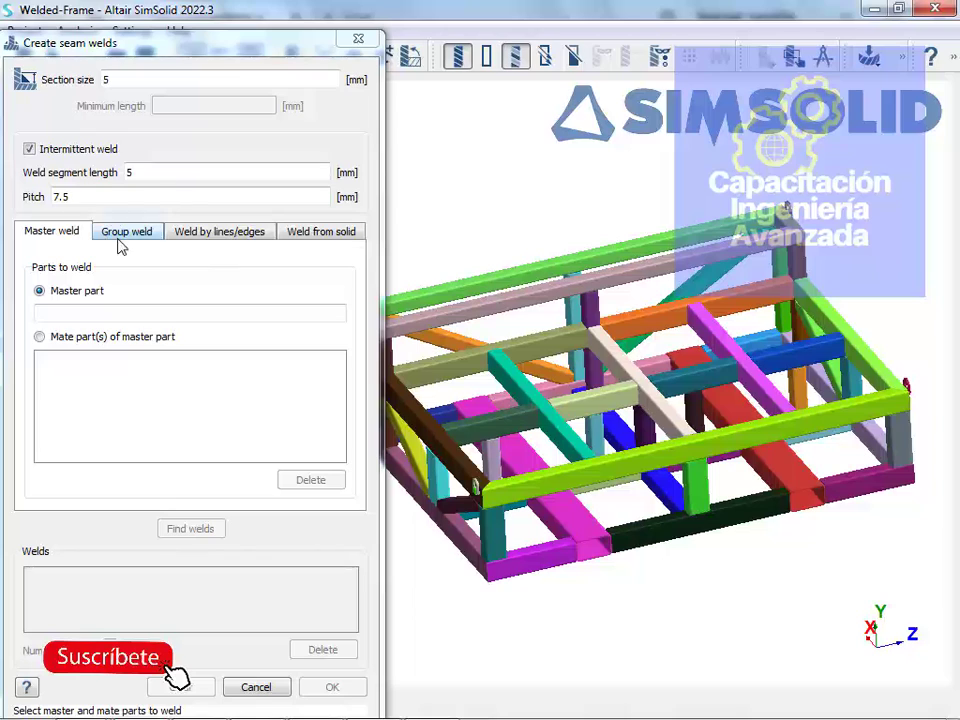
pyautogui.click(31, 150)
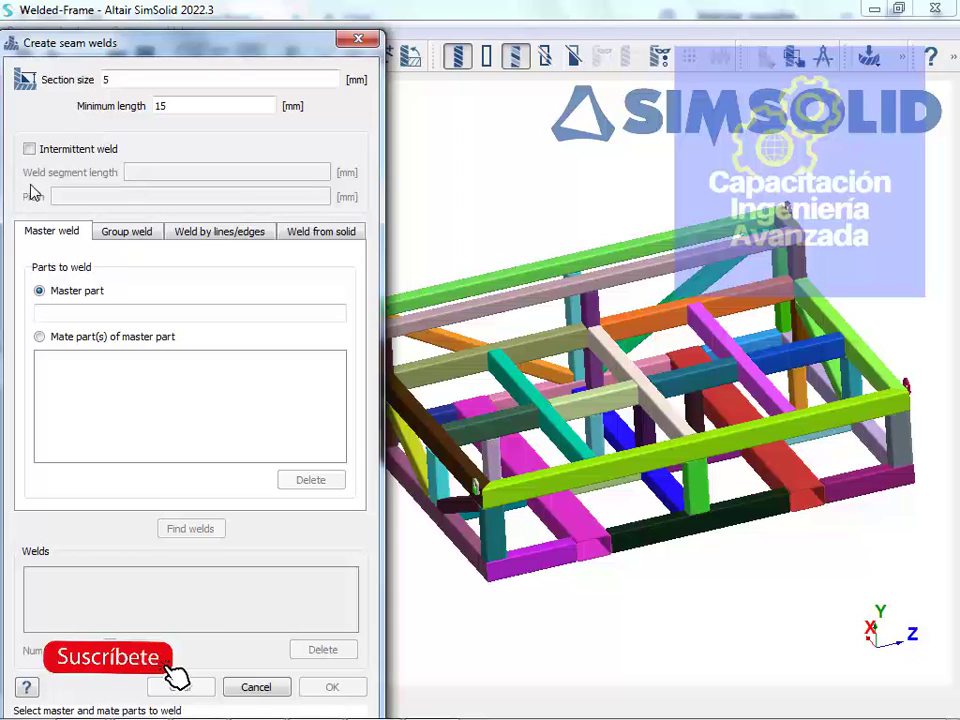
# Choose the Group weld method for creating the seam welds
pyautogui.click(109, 236)
pyautogui.click(74, 238)
pyautogui.click(122, 240)
pyautogui.click(30, 234)
pyautogui.click(120, 232)
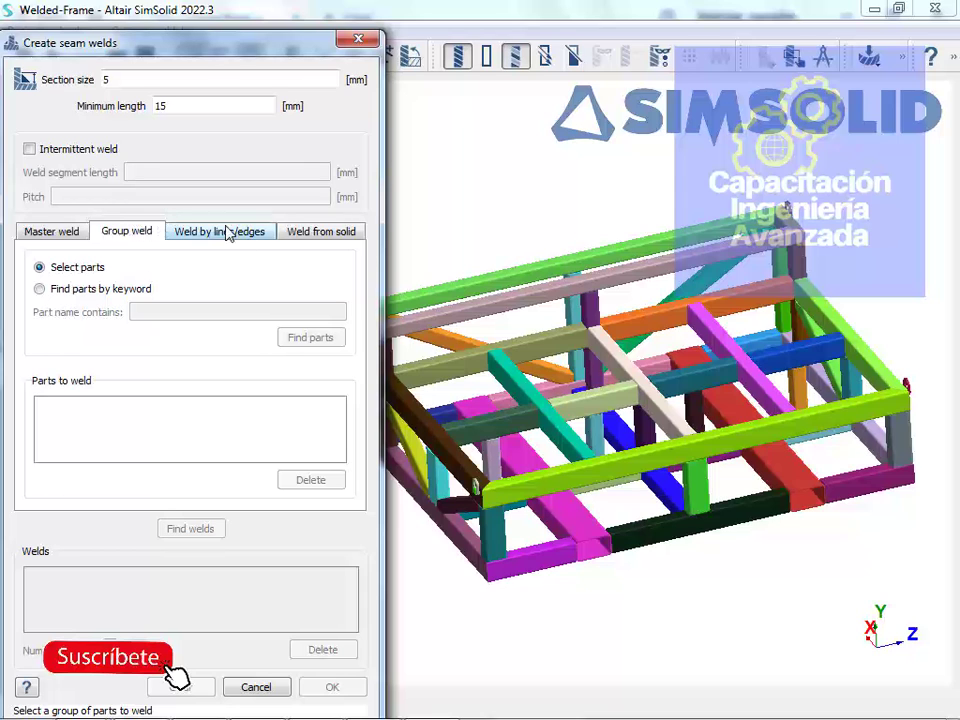
# Select all parts of the frame as the group to weld and find the seam welds between them
pyautogui.scroll(1, 475, 369)
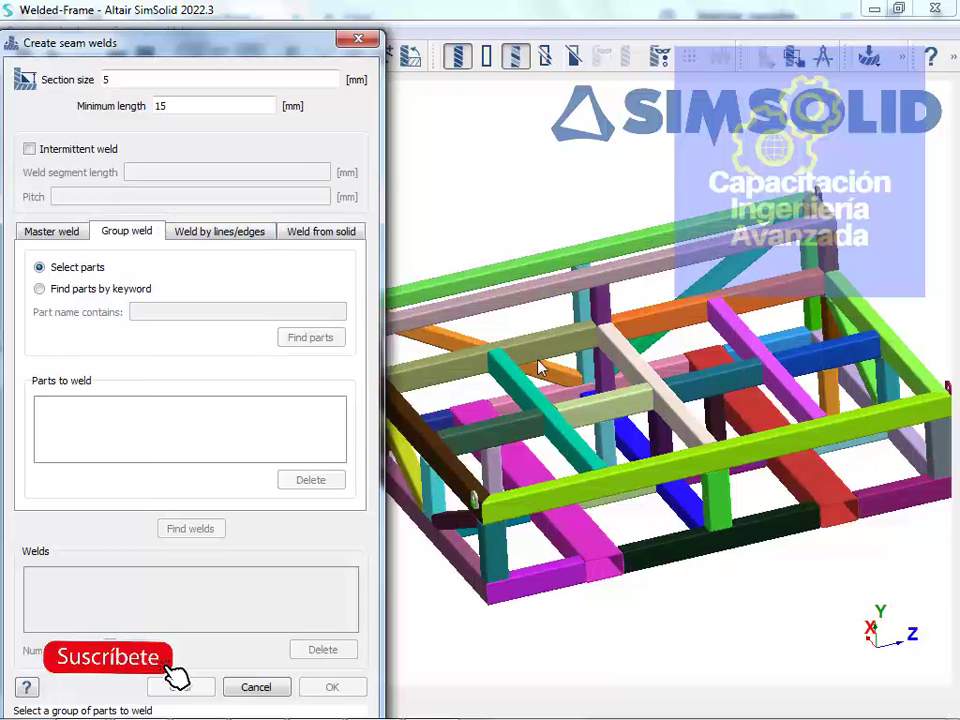
pyautogui.scroll(-2, 557, 370)
pyautogui.moveTo(578, 371); pyautogui.dragTo(666, 365, button='right')
pyautogui.scroll(-1, 634, 370)
pyautogui.scroll(1, 627, 370)
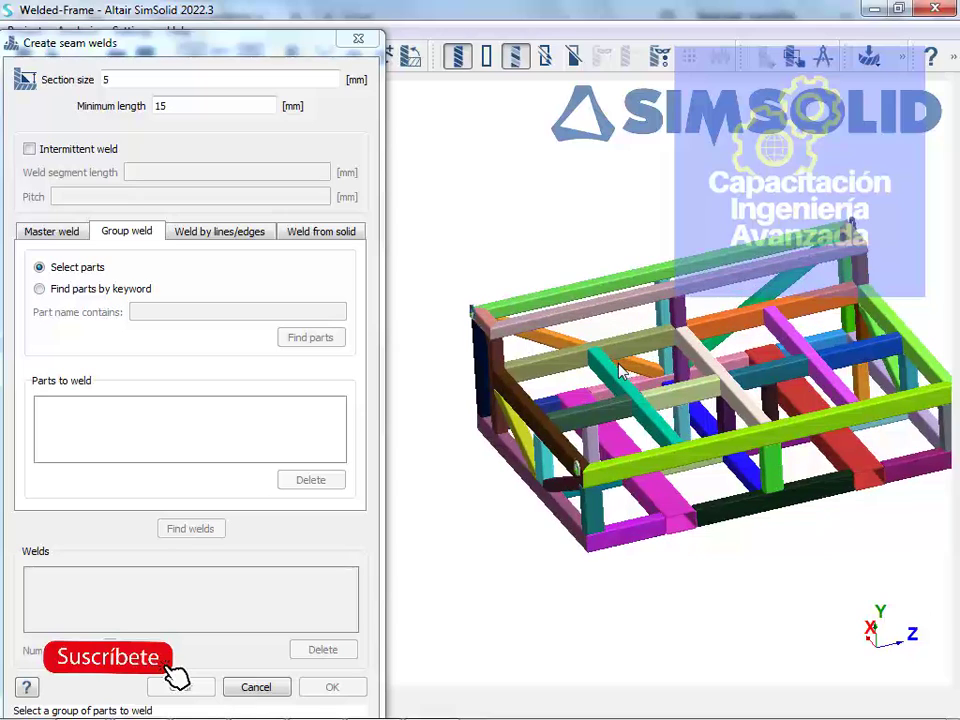
pyautogui.scroll(-1, 616, 370)
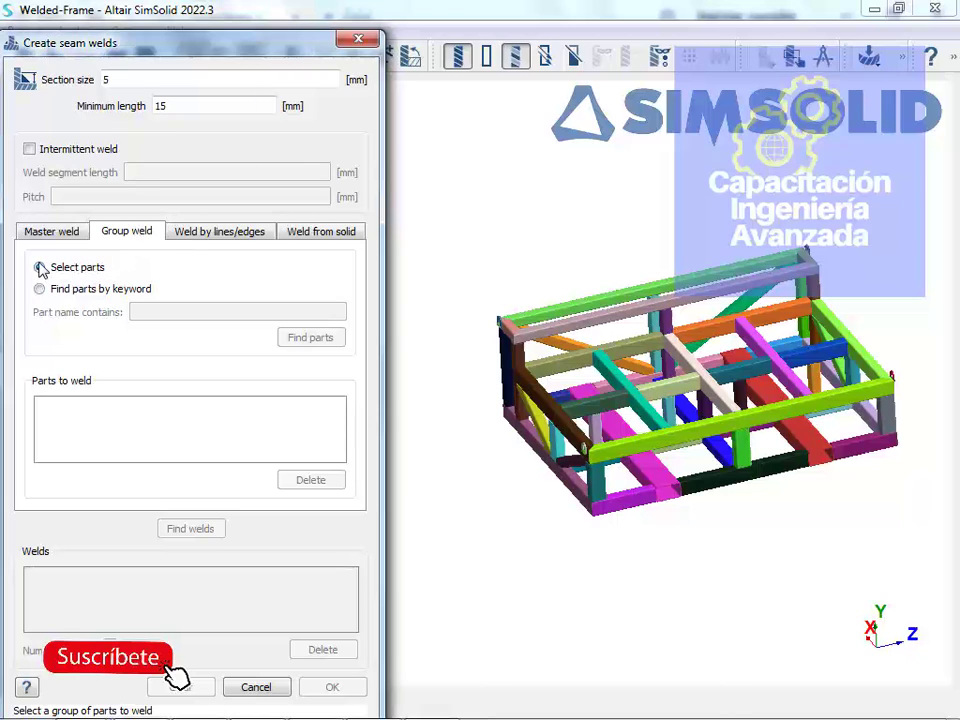
pyautogui.click(126, 30)
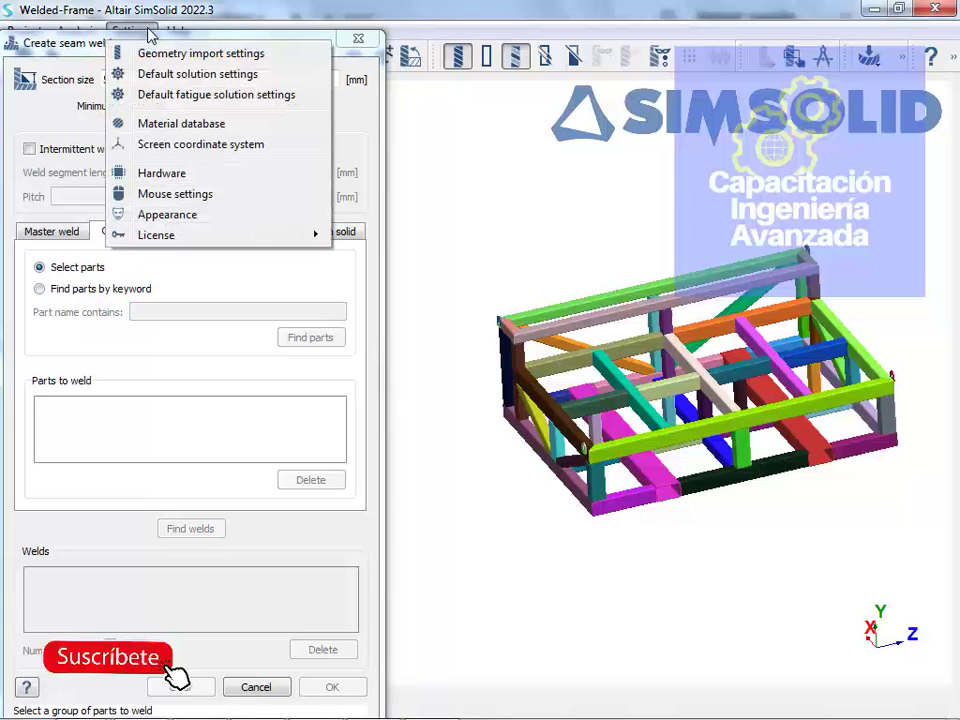
pyautogui.click(394, 102)
pyautogui.moveTo(318, 46); pyautogui.dragTo(410, 26)
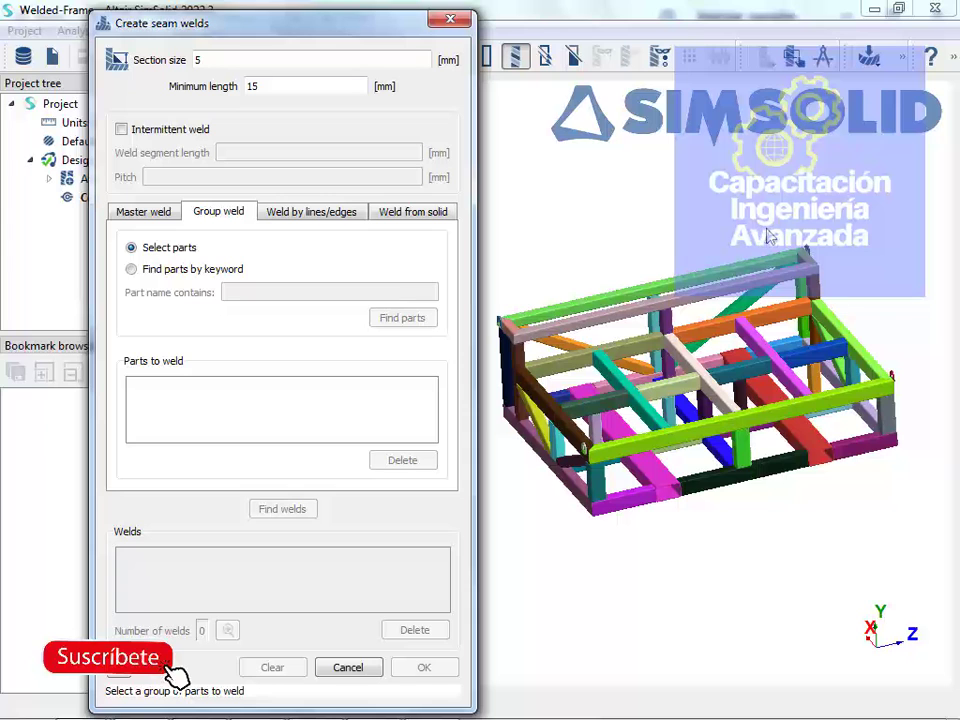
pyautogui.scroll(-3, 660, 201)
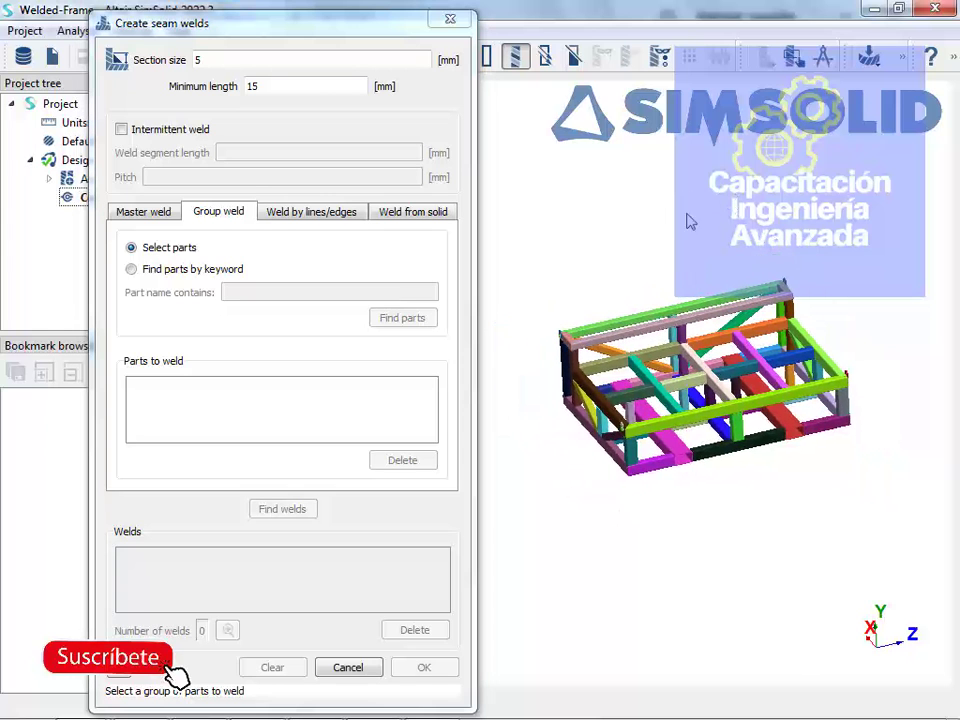
pyautogui.moveTo(514, 213)
pyautogui.mouseDown(button='right')
pyautogui.moveTo(600, 271)
pyautogui.moveTo(498, 218)
pyautogui.mouseUp(button='right')
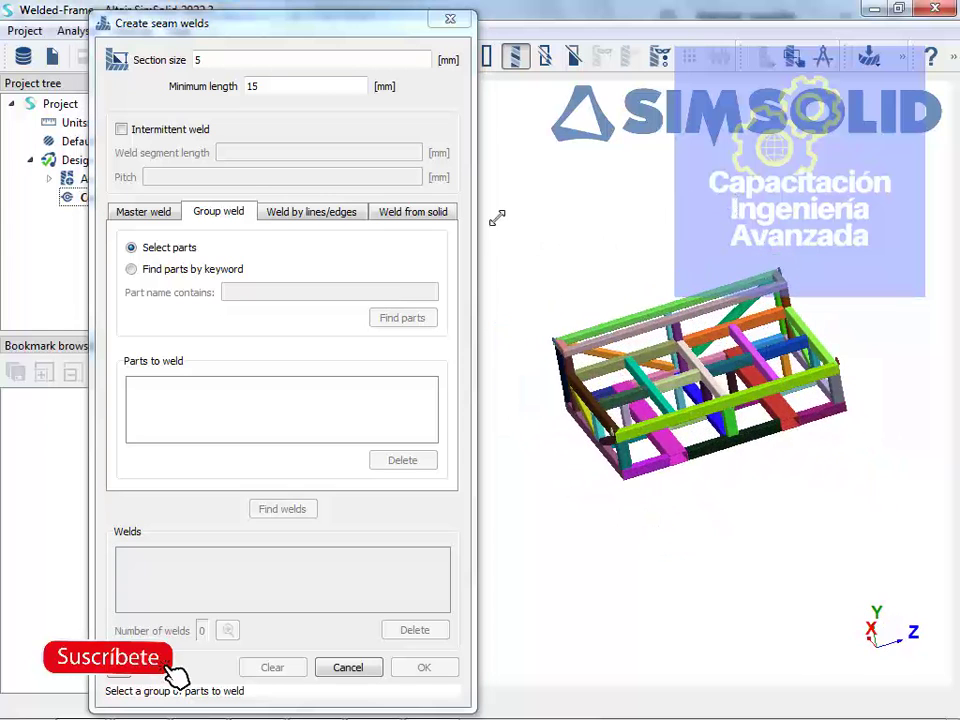
pyautogui.moveTo(540, 239); pyautogui.dragTo(884, 522)
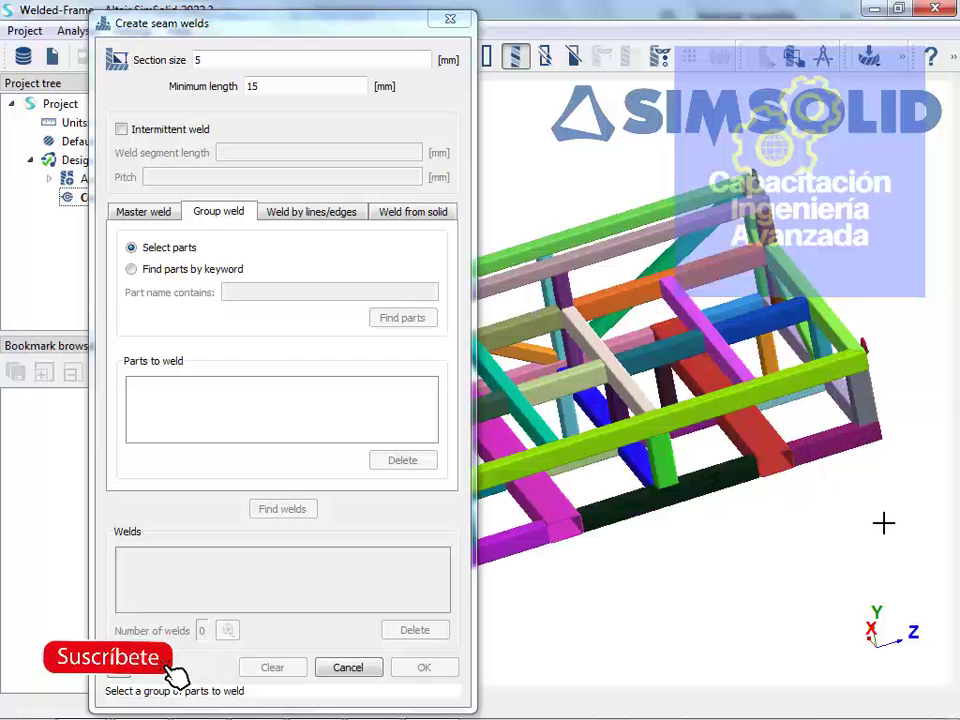
pyautogui.scroll(-5, 877, 496)
pyautogui.moveTo(874, 450); pyautogui.dragTo(957, 450, button='middle')
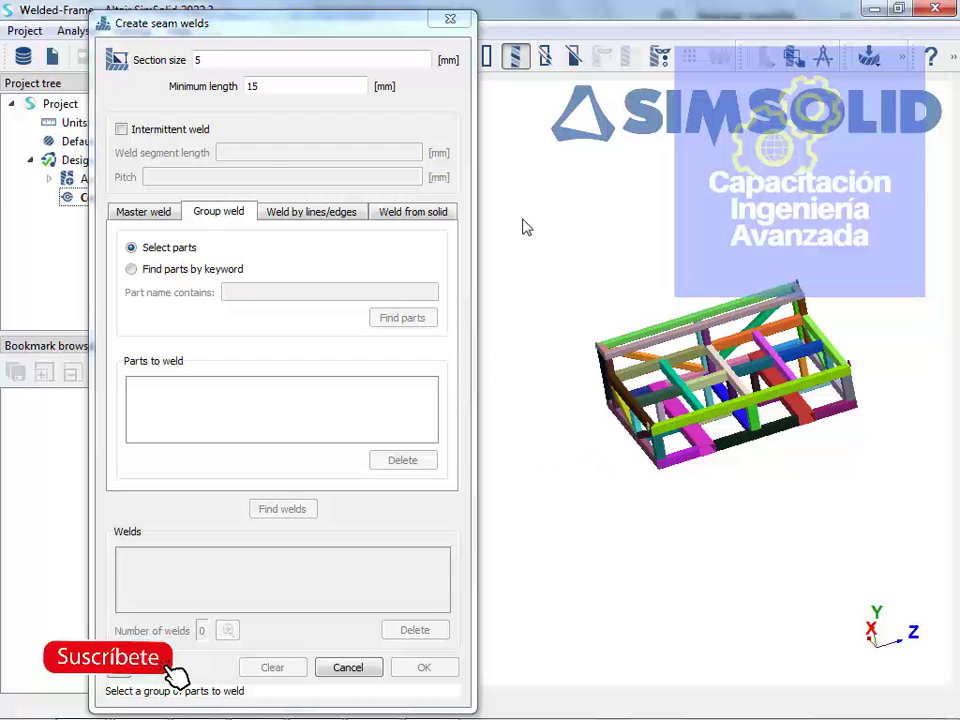
pyautogui.moveTo(519, 214); pyautogui.dragTo(906, 538)
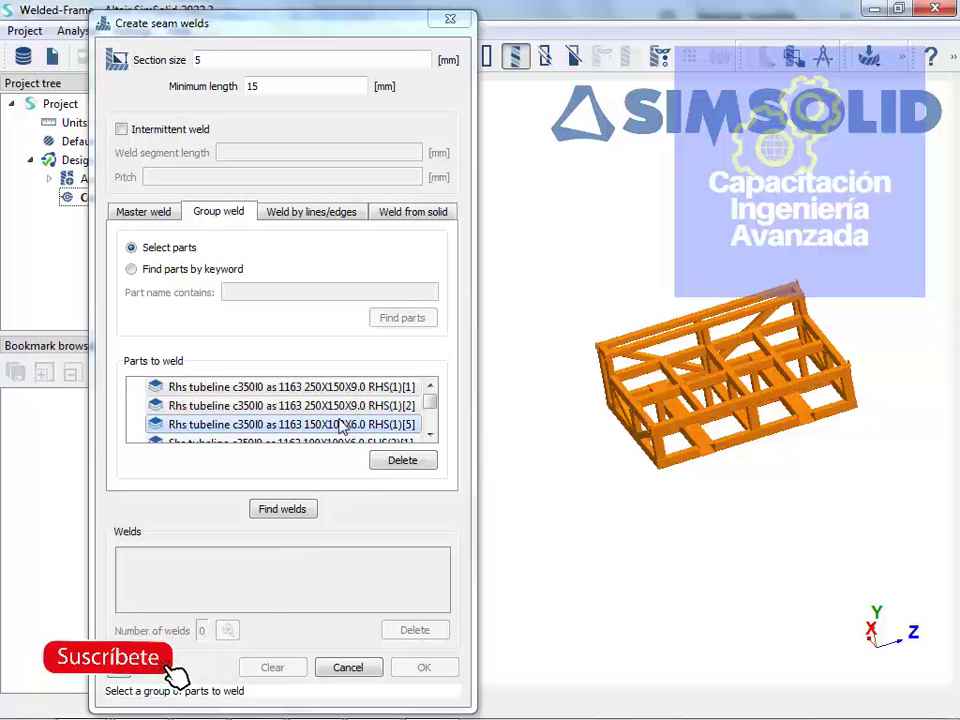
pyautogui.click(283, 510)
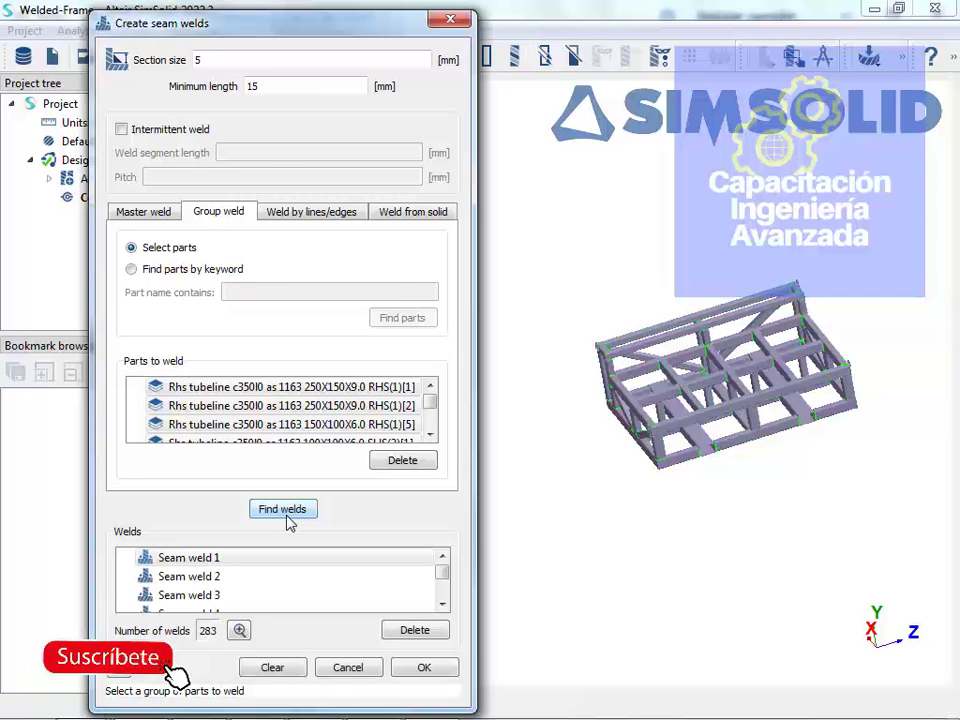
# Examine the found seam welds around the joints of the frame's members and uprights
pyautogui.scroll(6, 705, 350)
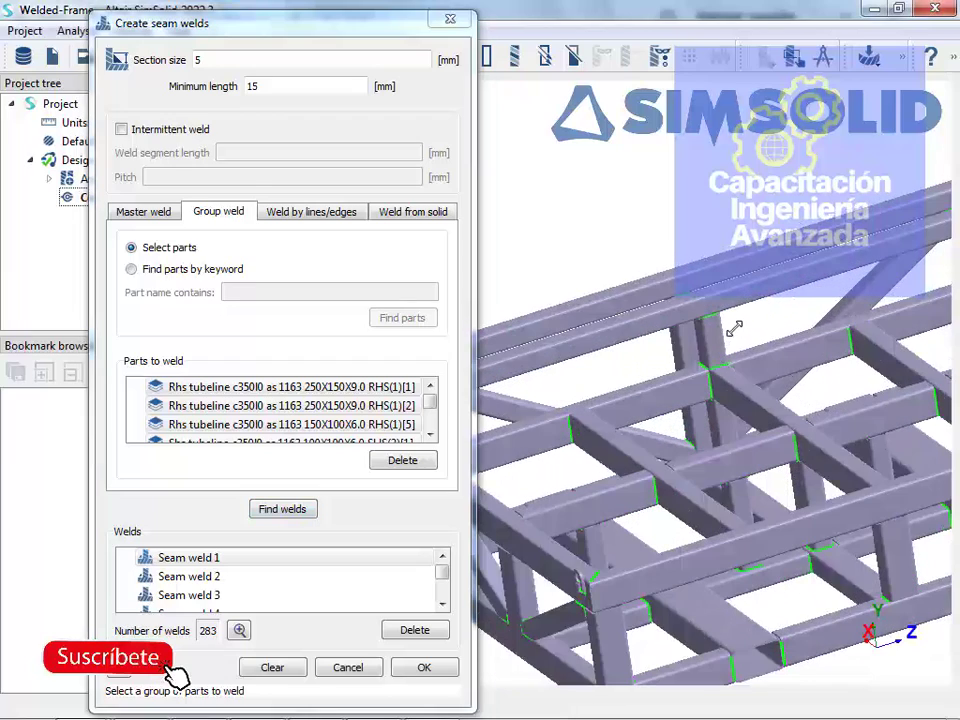
pyautogui.moveTo(734, 329); pyautogui.dragTo(754, 476)
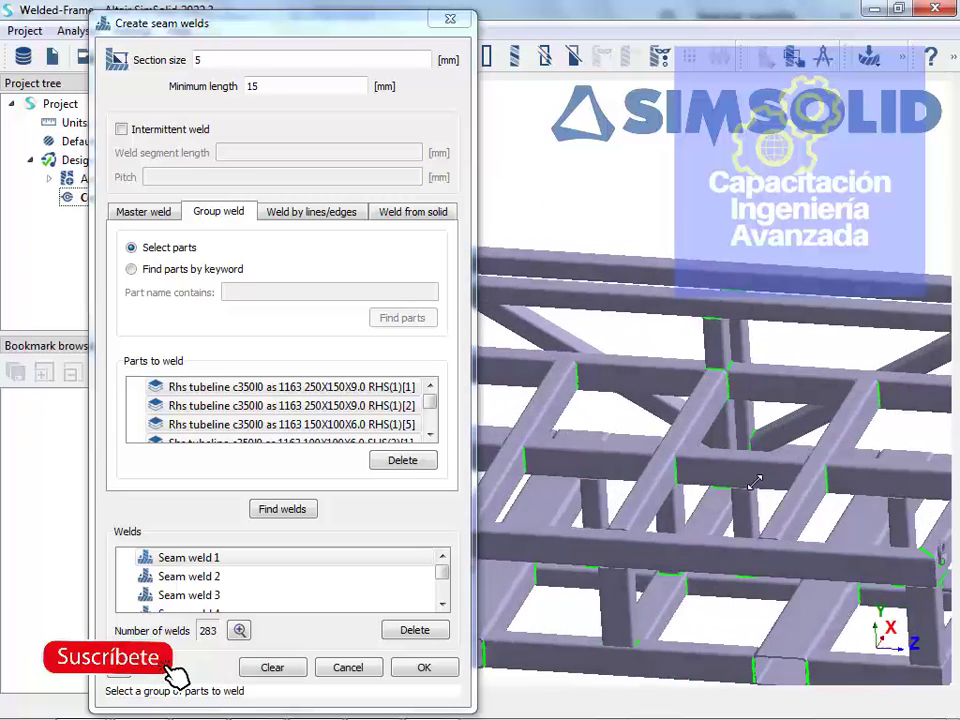
pyautogui.moveTo(671, 461); pyautogui.dragTo(796, 479)
pyautogui.scroll(8, 796, 479)
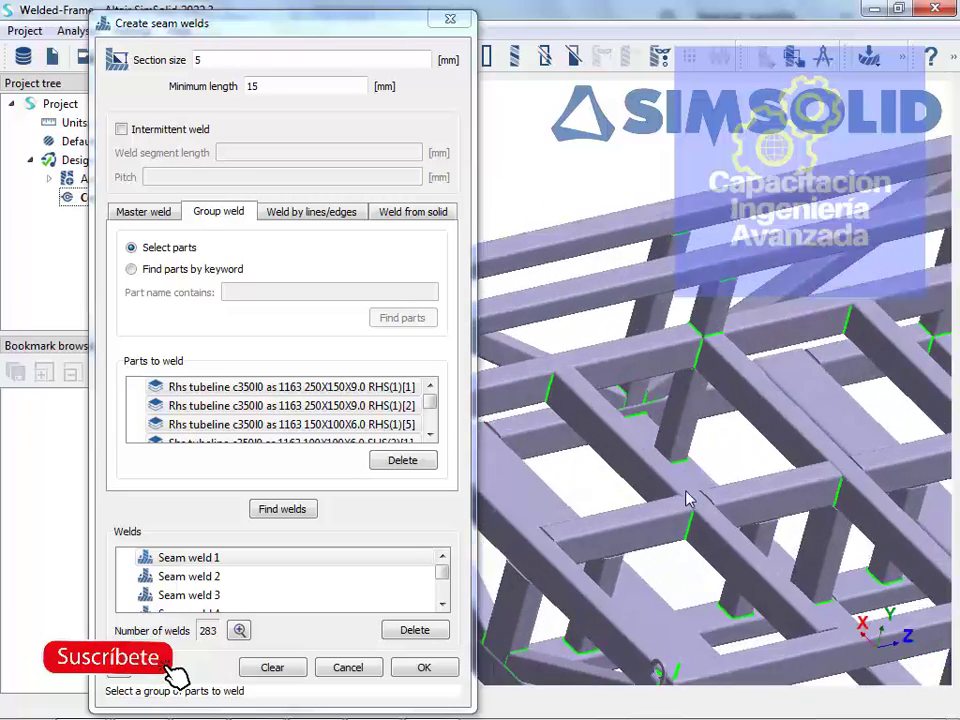
pyautogui.scroll(3, 789, 515)
pyautogui.rightClick(740, 368)
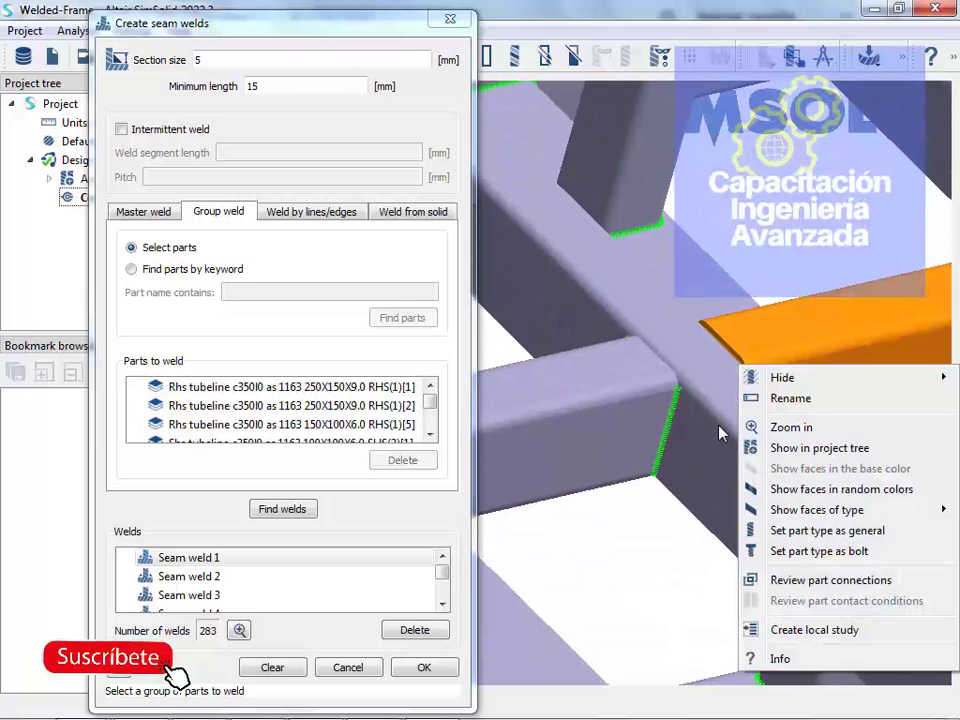
pyautogui.scroll(-8, 650, 530)
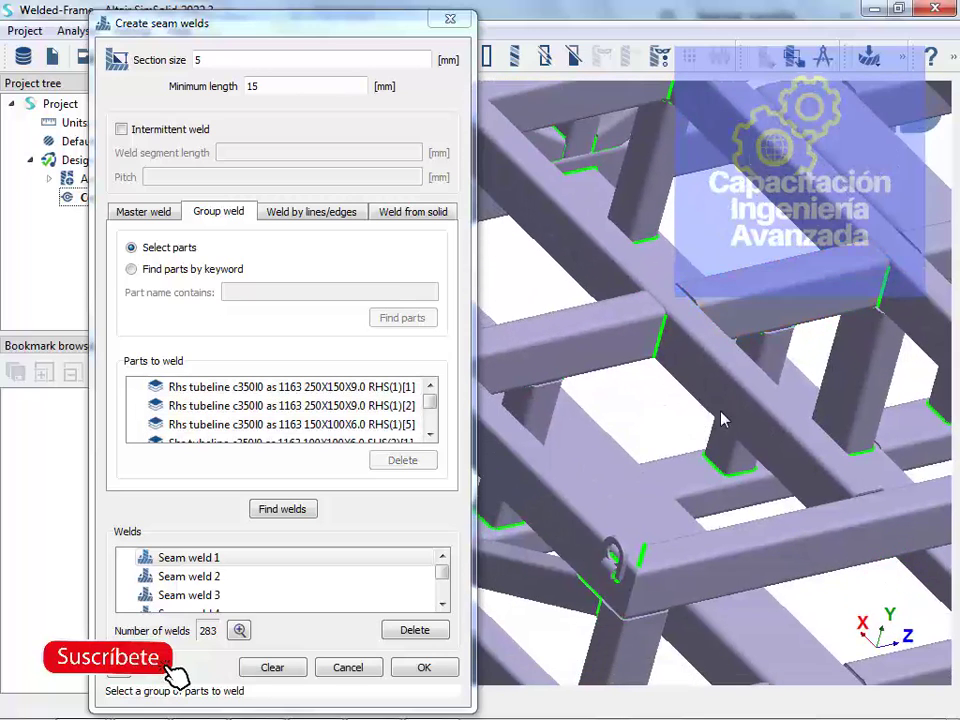
# Examine the frame's corner, uprights and lower members around the joints that need seam welds
pyautogui.moveTo(724, 419); pyautogui.dragTo(712, 371)
pyautogui.moveTo(712, 371); pyautogui.dragTo(849, 439, button='right')
pyautogui.moveTo(820, 448); pyautogui.dragTo(670, 473)
pyautogui.click(604, 421)
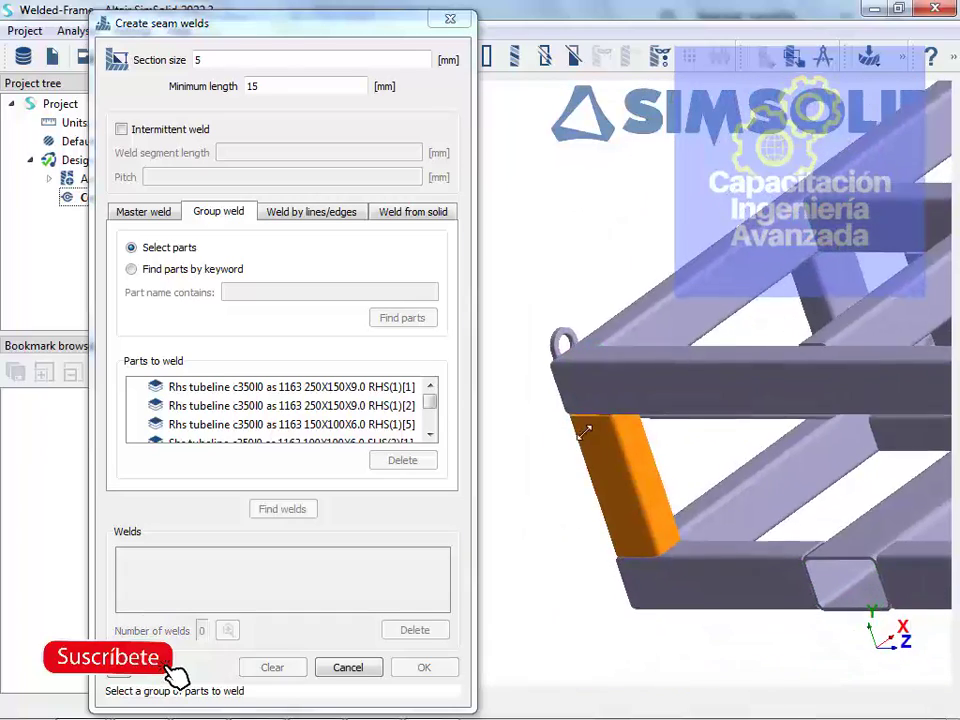
pyautogui.moveTo(583, 430); pyautogui.dragTo(633, 372)
pyautogui.click(596, 381)
pyautogui.moveTo(632, 321); pyautogui.dragTo(780, 327)
pyautogui.moveTo(765, 341); pyautogui.dragTo(728, 471, button='right')
pyautogui.scroll(4, 728, 471)
pyautogui.moveTo(728, 471); pyautogui.dragTo(797, 474)
pyautogui.scroll(-4, 797, 474)
pyautogui.moveTo(679, 463); pyautogui.dragTo(616, 427)
# Highlight the 100X100X6.0 SHS(2)[1] tube from the parts to weld and locate it on the frame
pyautogui.click(285, 443)
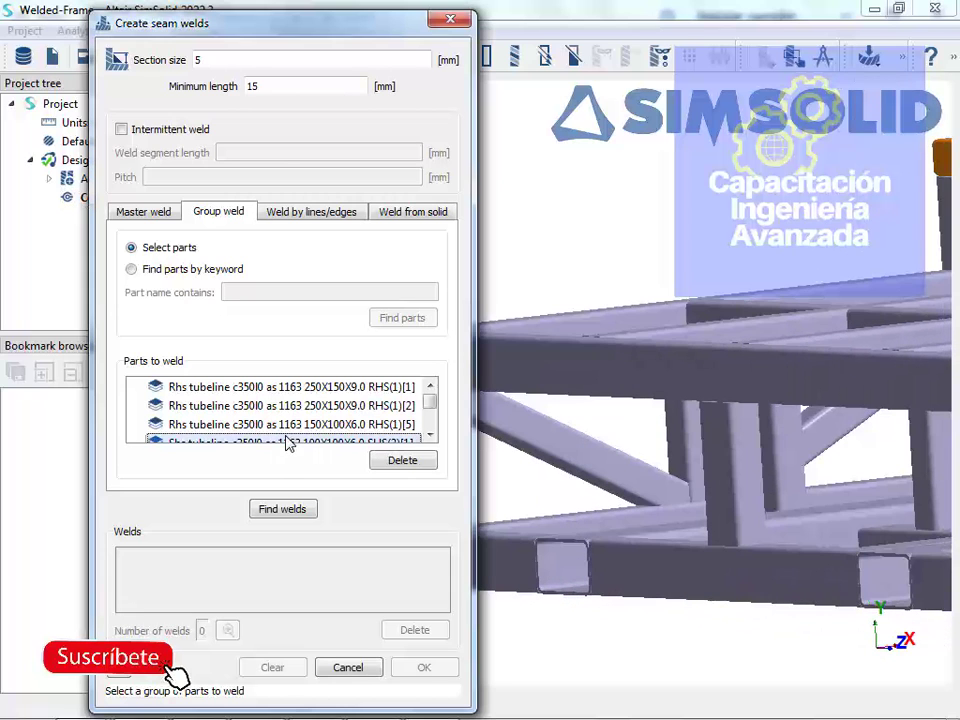
pyautogui.scroll(-3, 709, 455)
pyautogui.moveTo(720, 451); pyautogui.dragTo(849, 529)
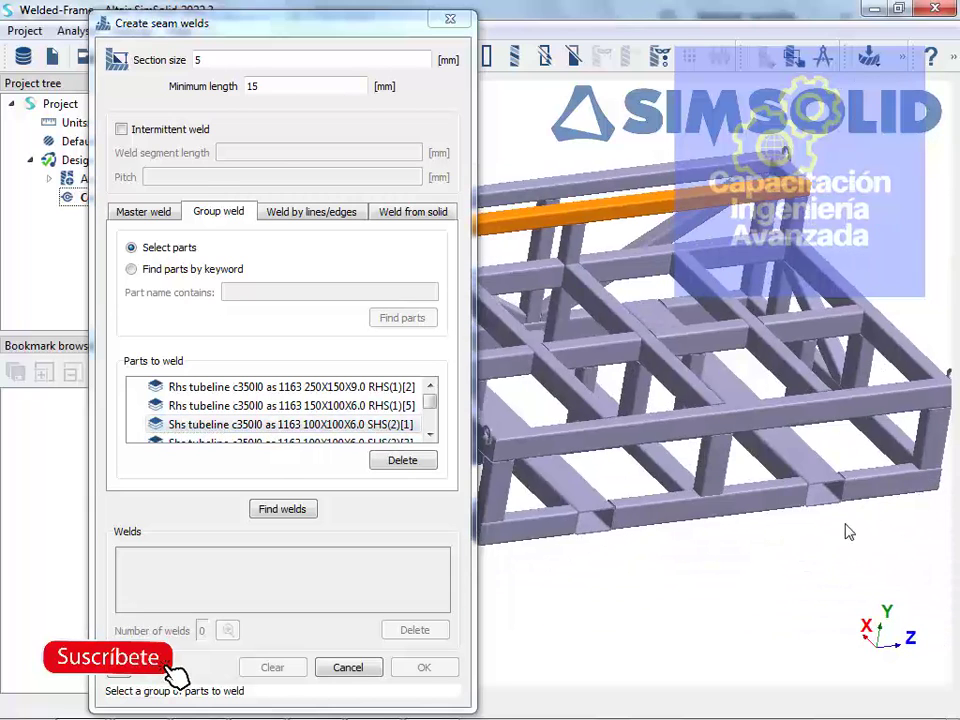
pyautogui.click(309, 507)
pyautogui.moveTo(563, 482); pyautogui.dragTo(612, 447)
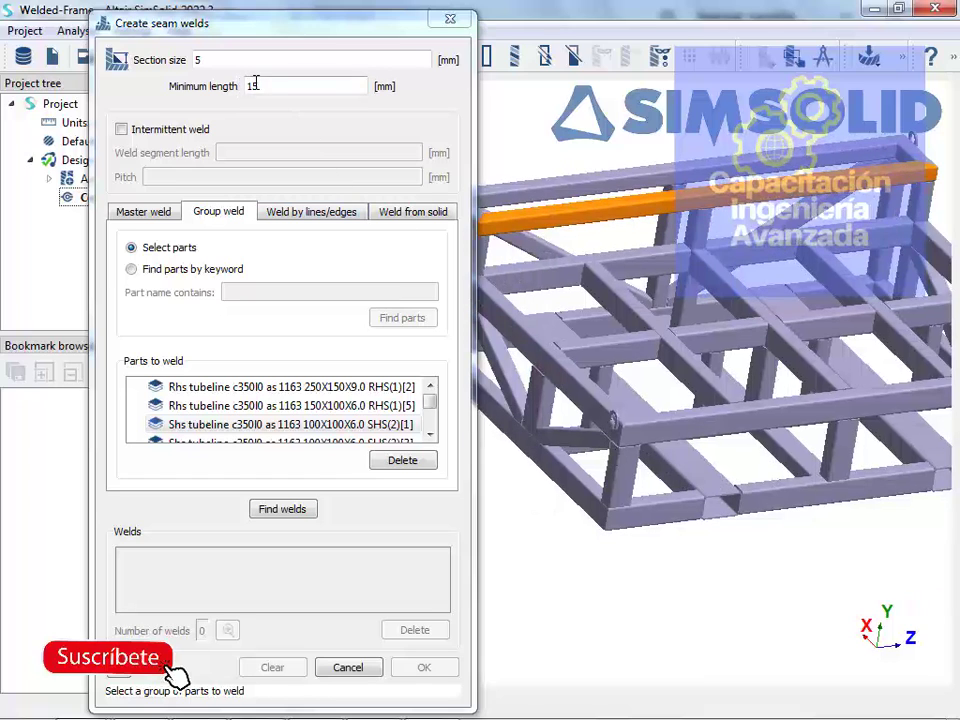
# Set the minimum weld length to 5 mm and find the seam welds across all the frame's parts
pyautogui.doubleClick(261, 86)
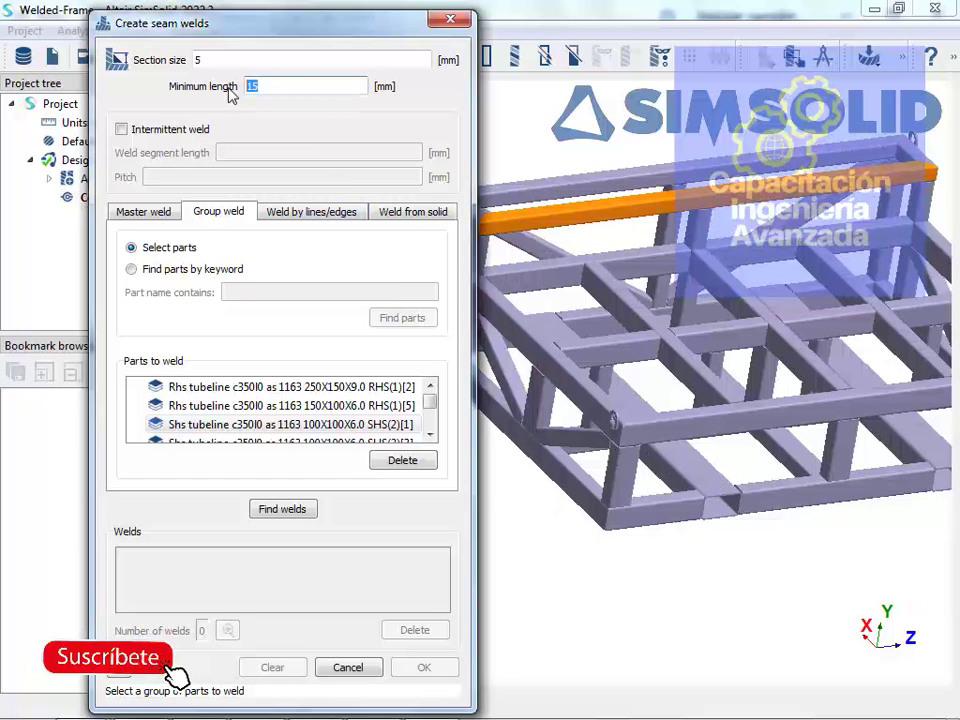
pyautogui.write('5')
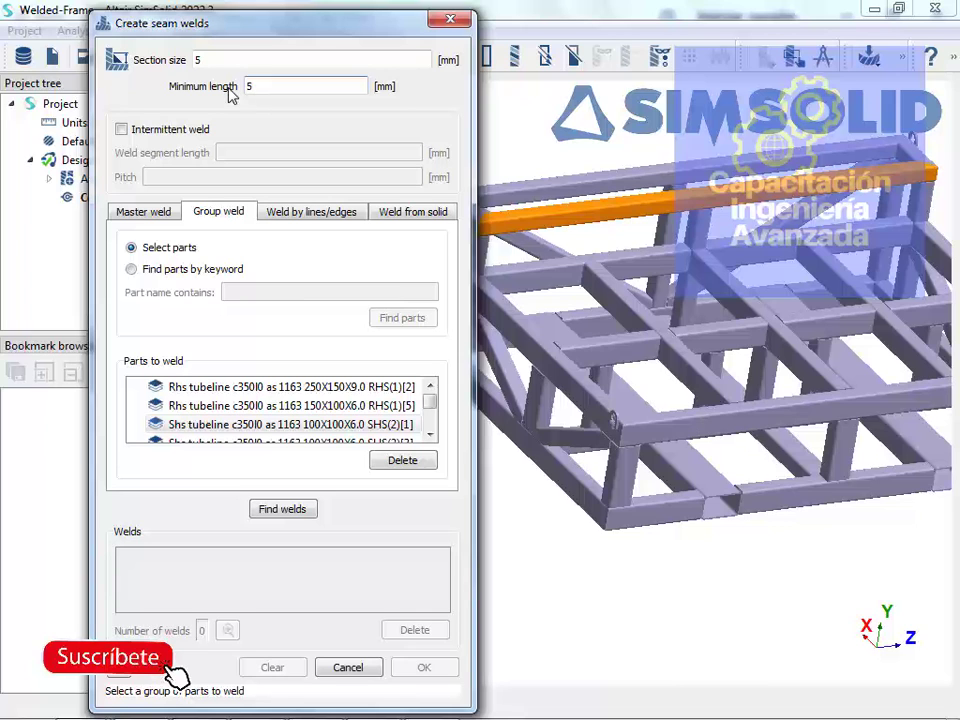
pyautogui.moveTo(606, 628); pyautogui.dragTo(643, 577)
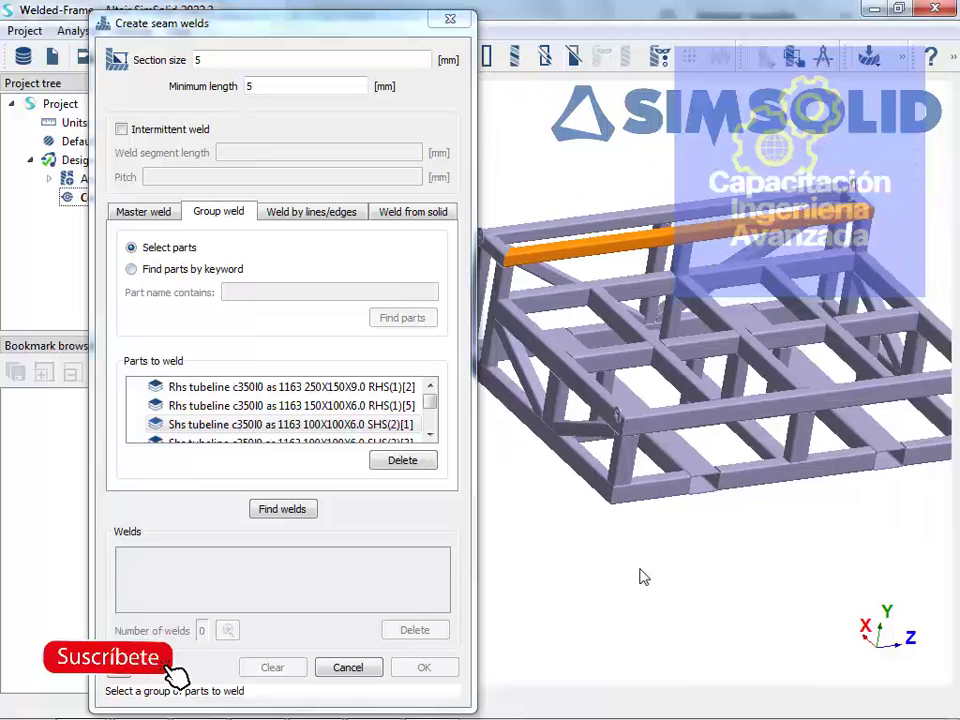
pyautogui.scroll(-3, 592, 537)
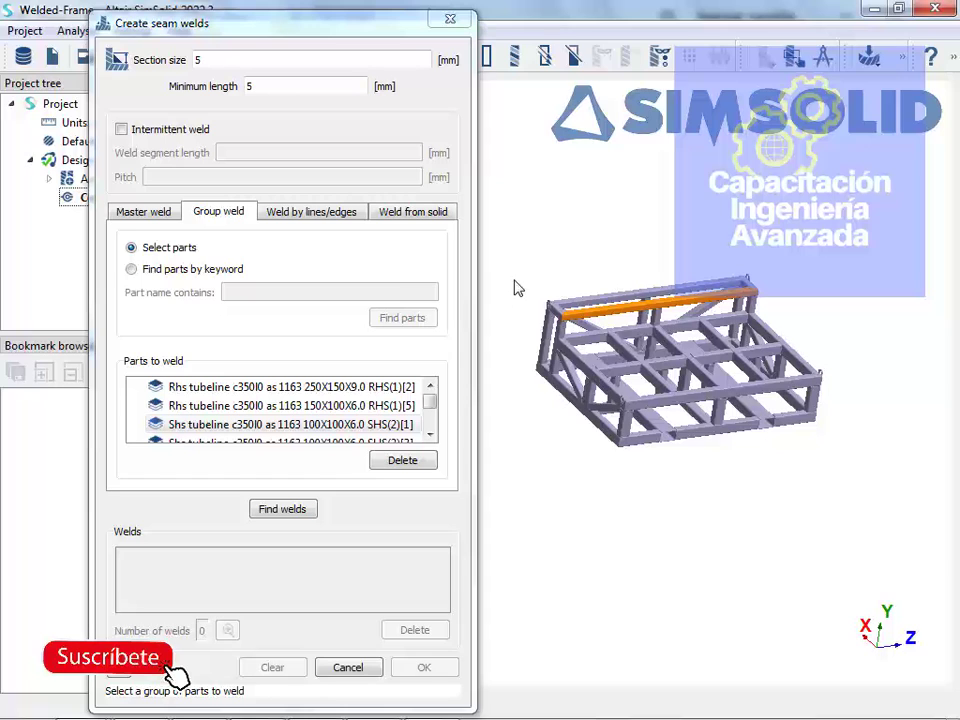
pyautogui.moveTo(510, 208); pyautogui.dragTo(868, 512)
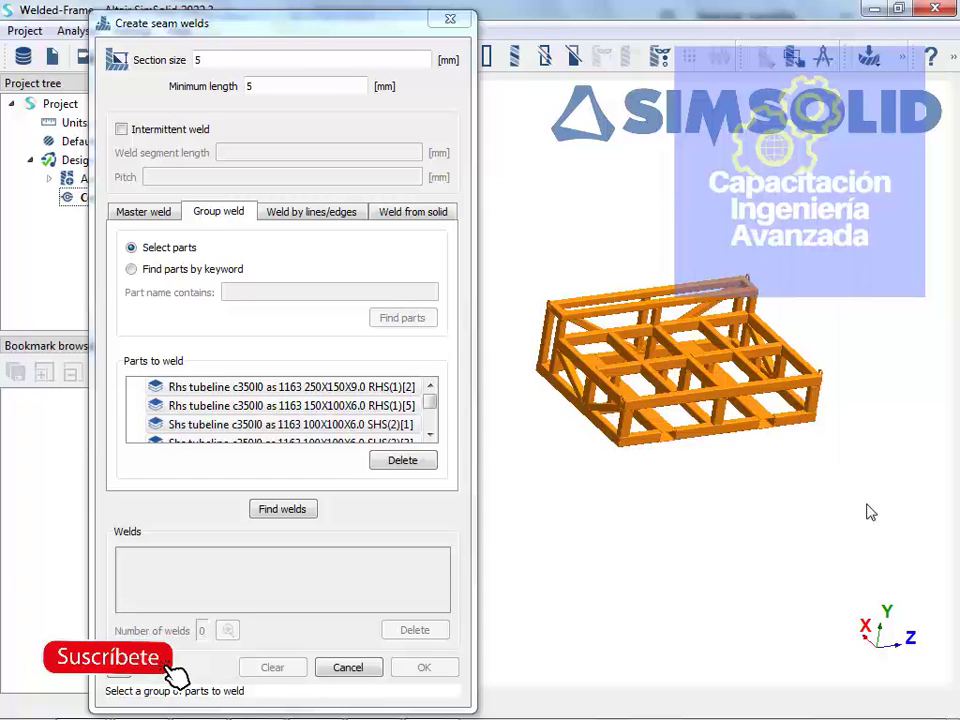
pyautogui.click(297, 512)
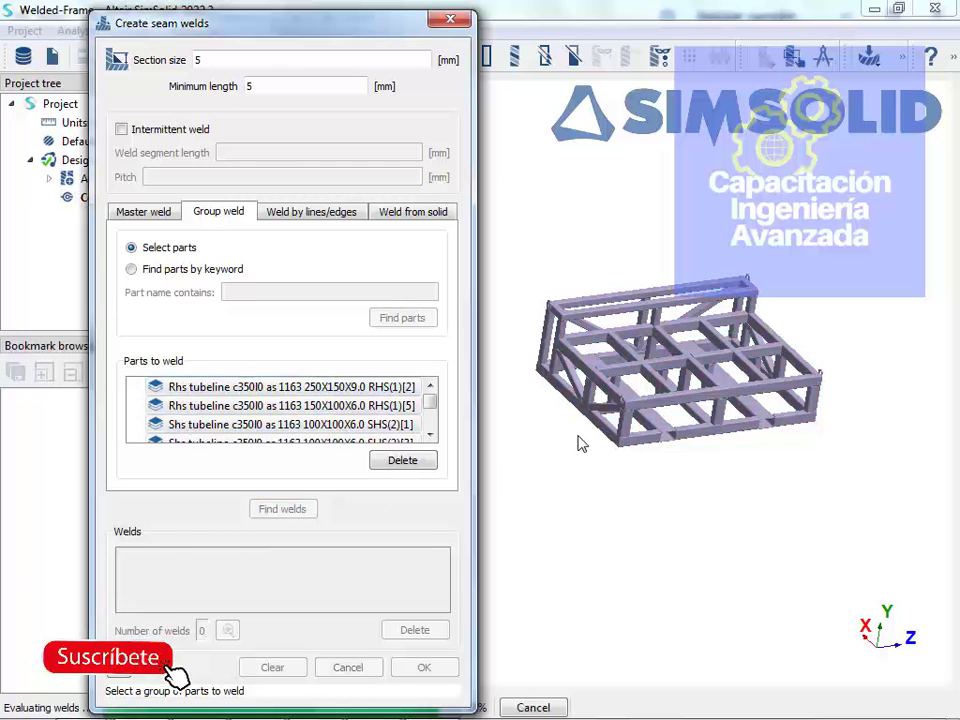
# Examine the found seam welds up close at the lifting lug corner, diagonal braces and upright joints
pyautogui.scroll(5, 630, 408)
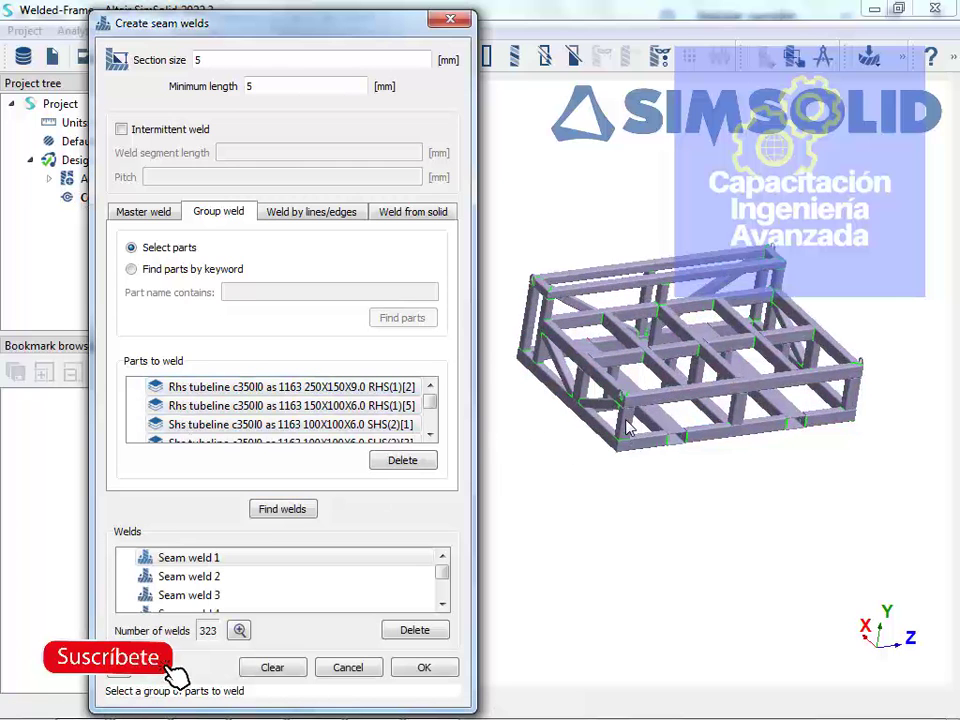
pyautogui.moveTo(714, 508); pyautogui.dragTo(882, 509, button='middle')
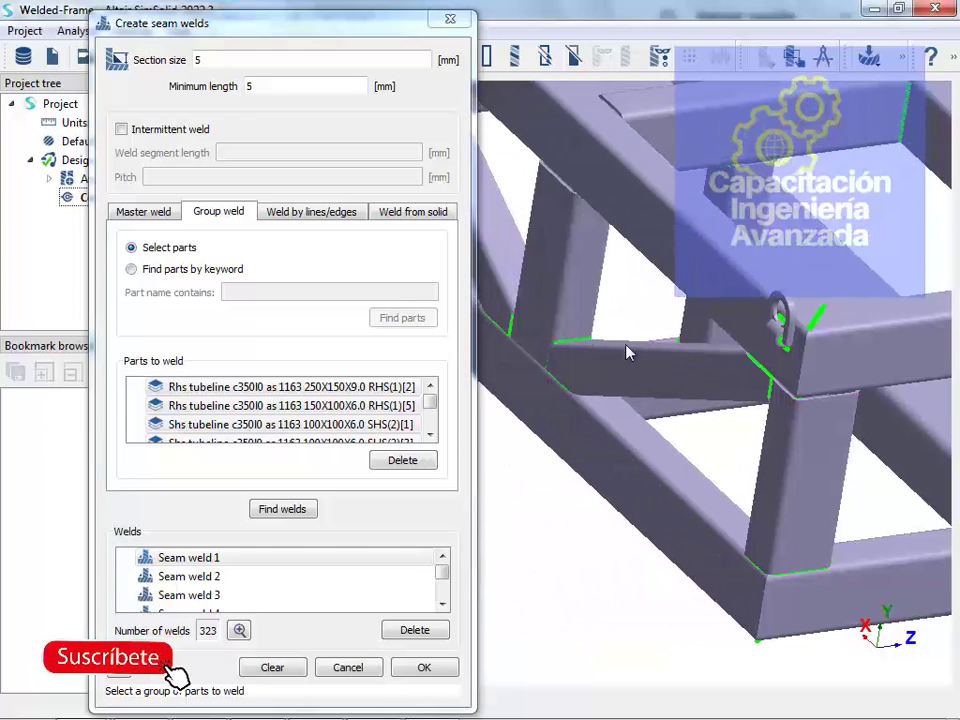
pyautogui.moveTo(627, 352); pyautogui.dragTo(645, 318, button='middle')
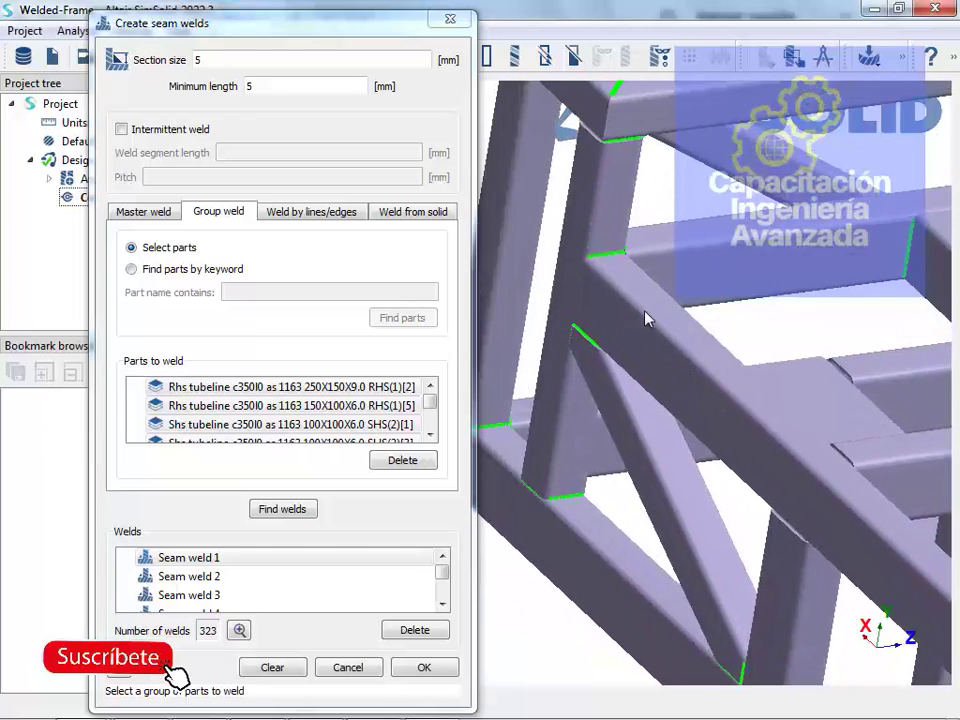
pyautogui.scroll(8, 621, 509)
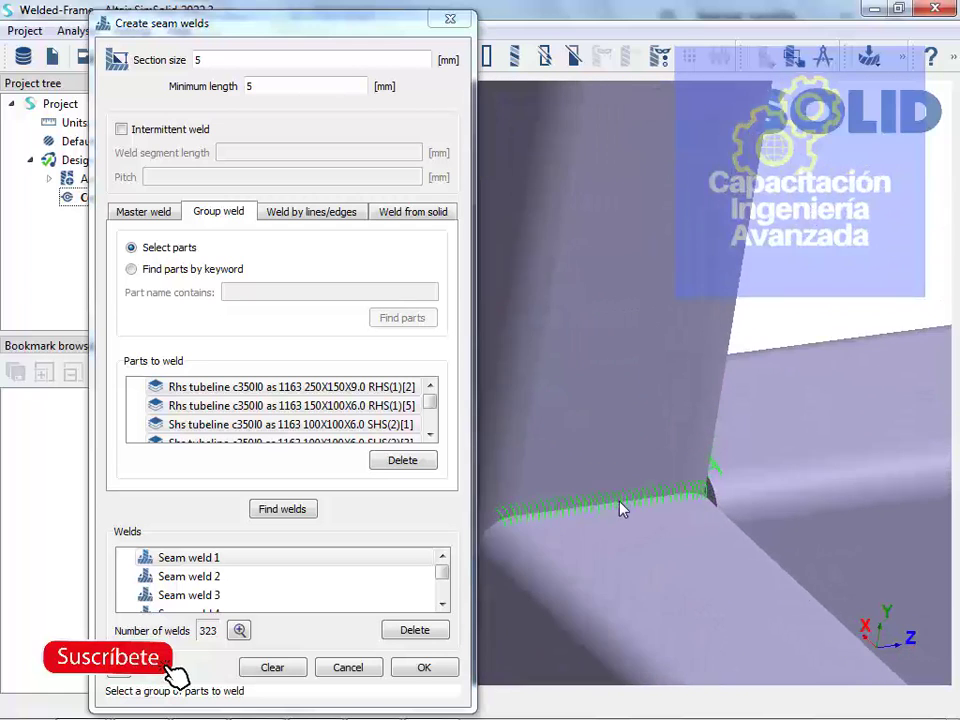
pyautogui.moveTo(621, 509); pyautogui.dragTo(574, 499, button='middle')
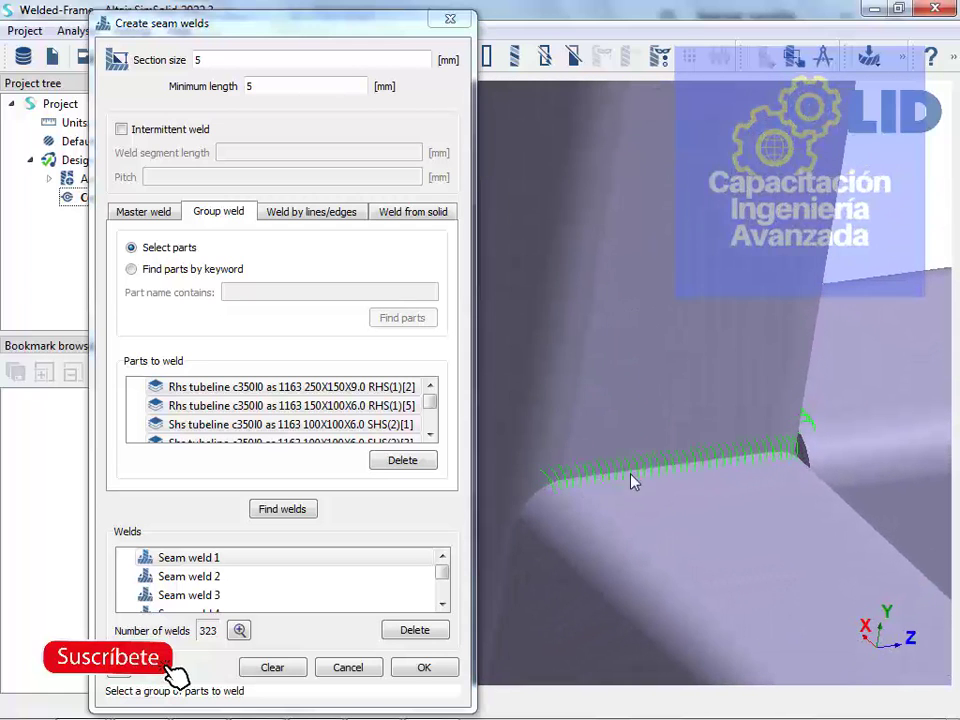
pyautogui.moveTo(806, 483); pyautogui.dragTo(675, 360, button='middle')
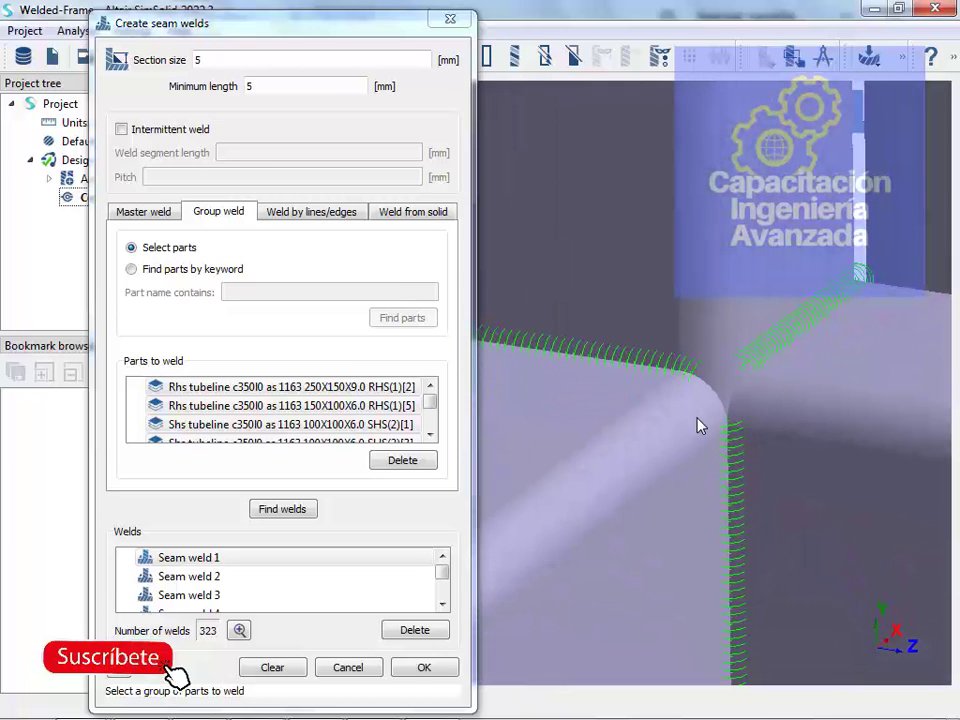
pyautogui.scroll(-6, 698, 425)
pyautogui.scroll(6, 790, 414)
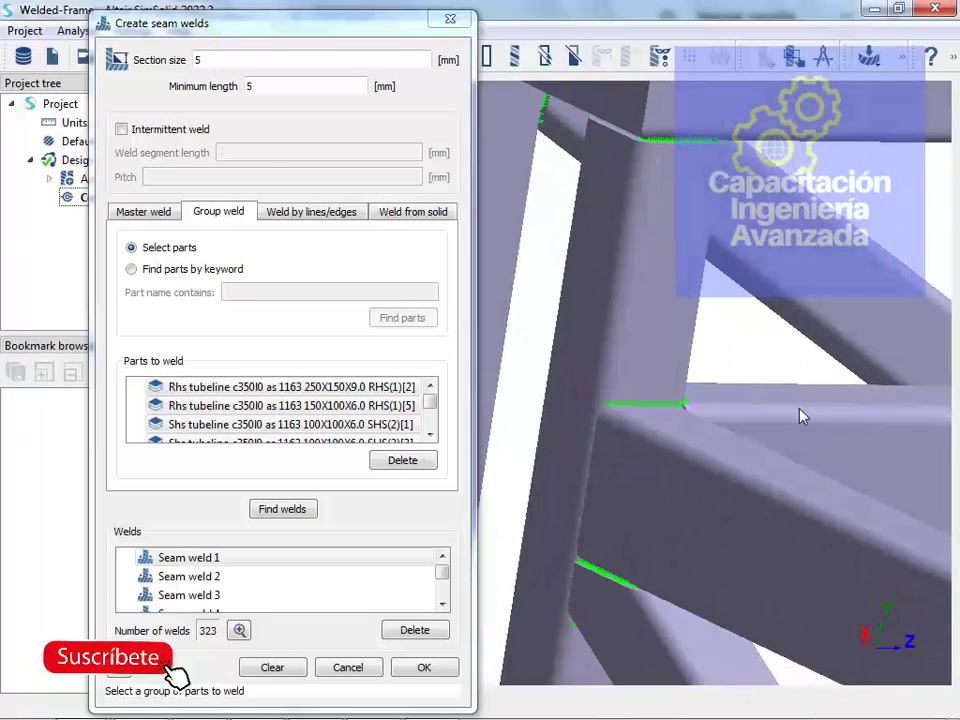
pyautogui.moveTo(800, 416); pyautogui.dragTo(500, 316, button='middle')
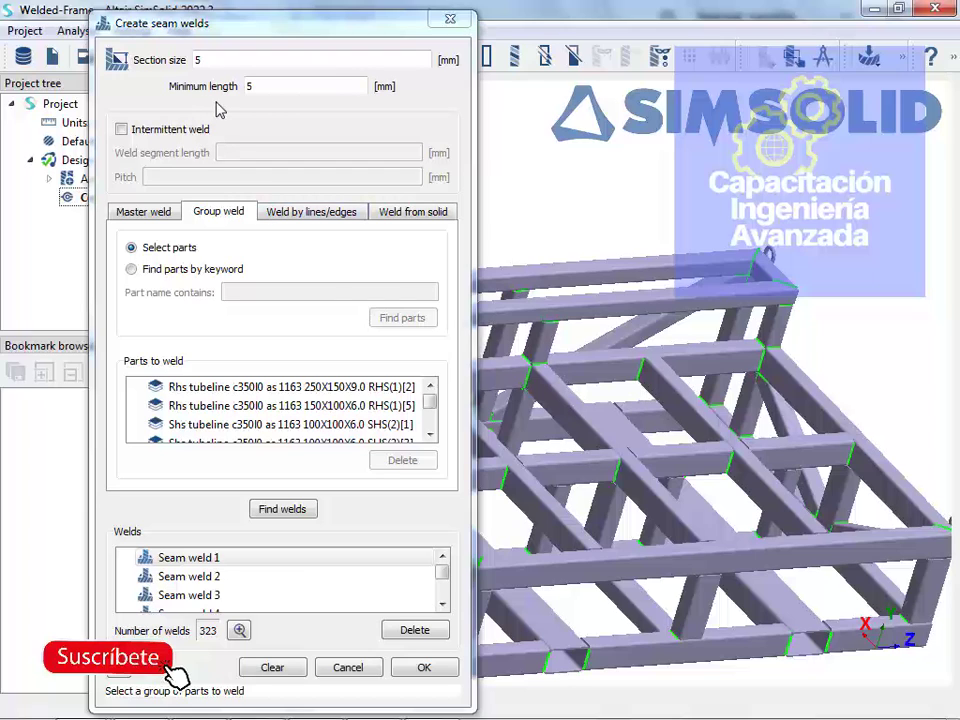
# Try to find the seam welds on all frame parts with a minimum weld length of 1 mm
pyautogui.doubleClick(252, 86)
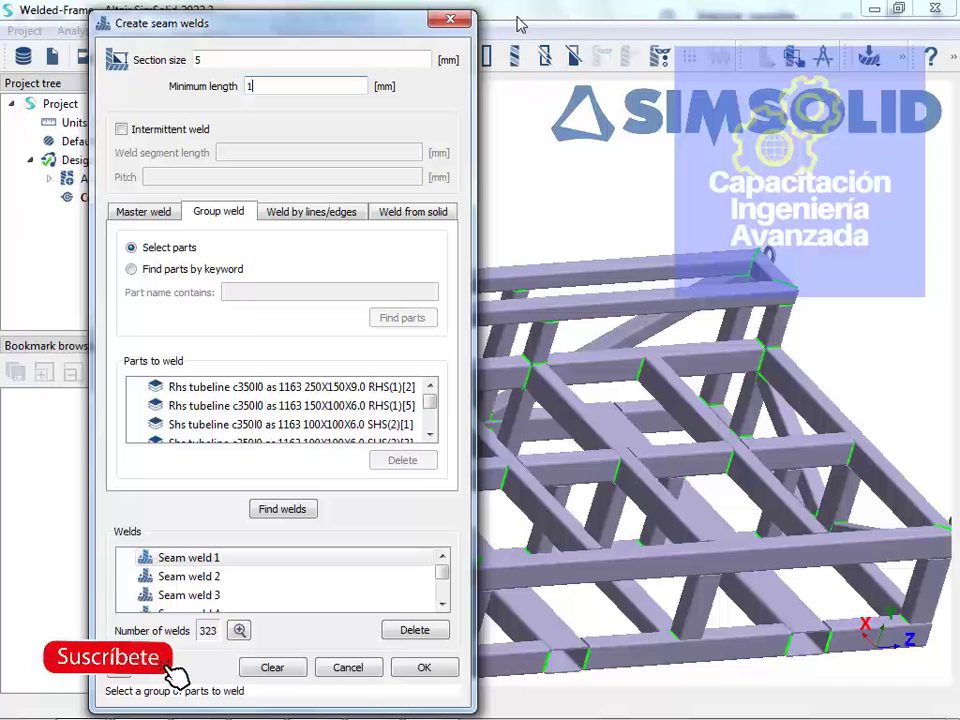
pyautogui.scroll(-5, 700, 350)
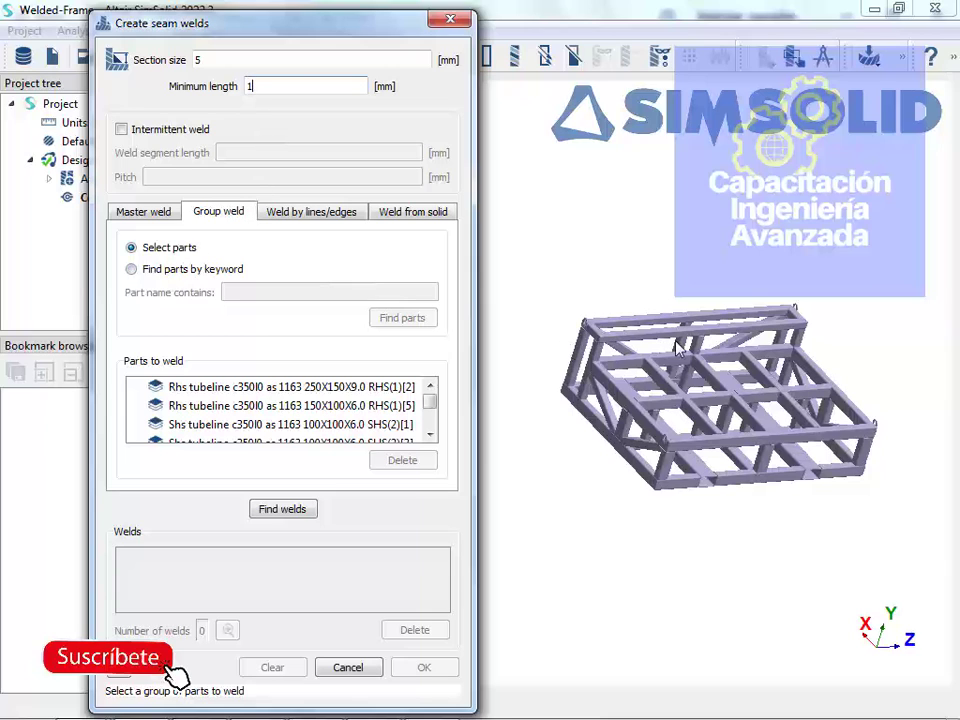
pyautogui.moveTo(524, 210); pyautogui.dragTo(915, 566)
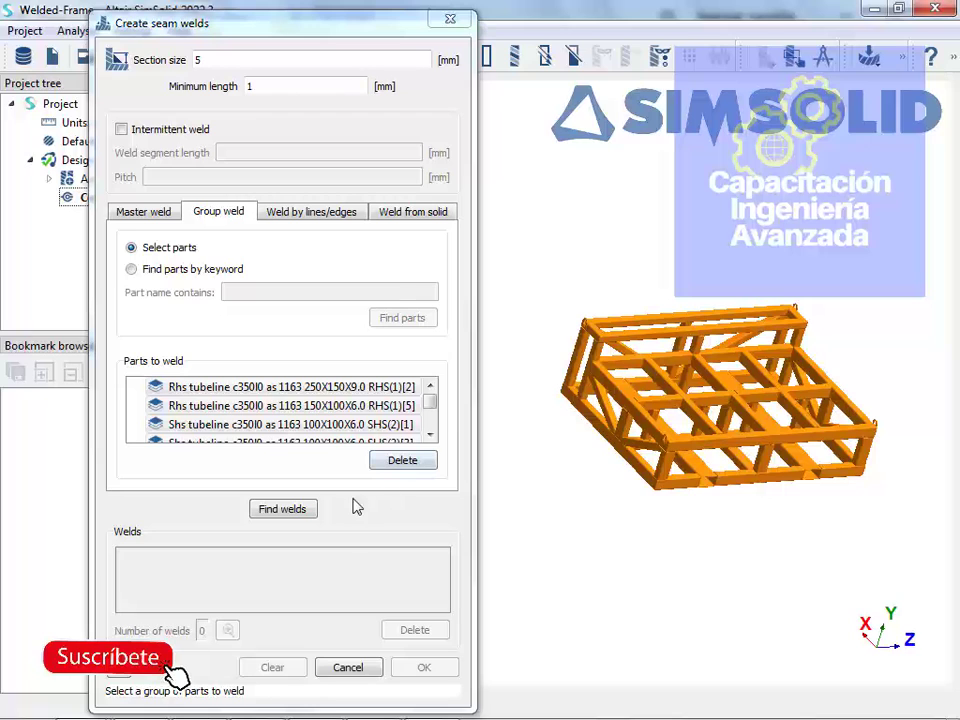
pyautogui.click(274, 507)
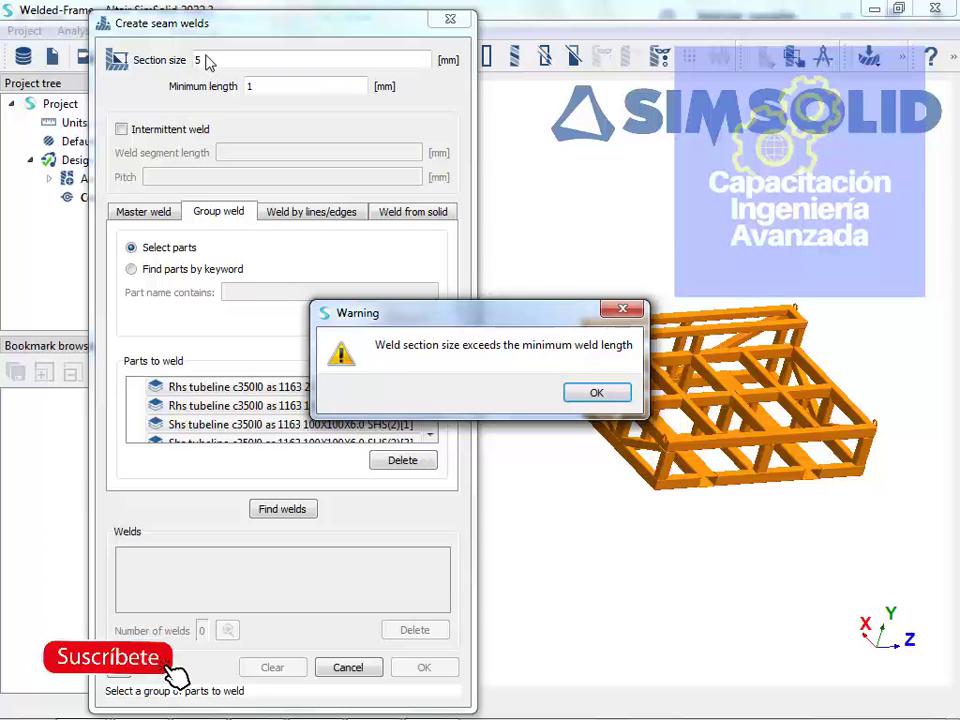
pyautogui.click(596, 393)
# Set the minimum weld length to 5 mm, find the welds on all parts and create the seam welds
pyautogui.doubleClick(259, 85)
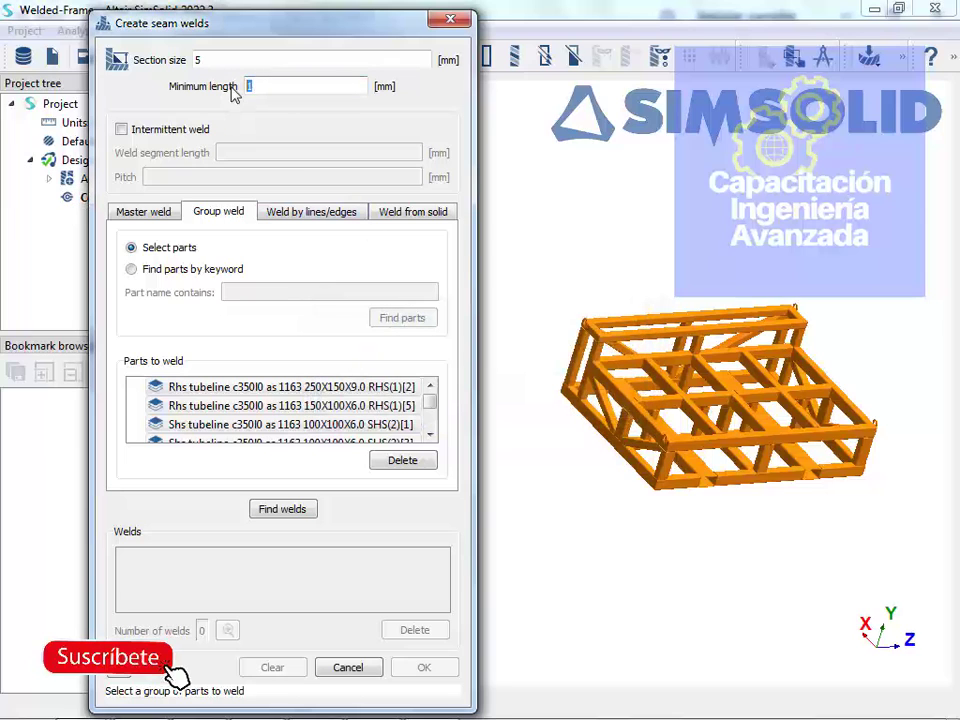
pyautogui.write('5')
pyautogui.click(276, 508)
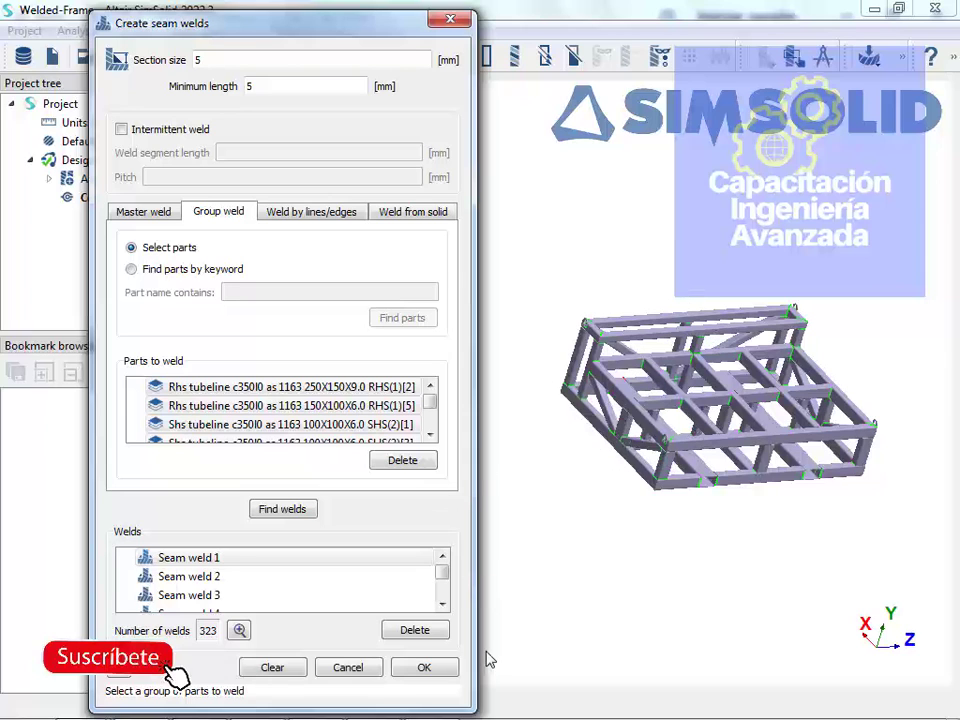
pyautogui.click(448, 672)
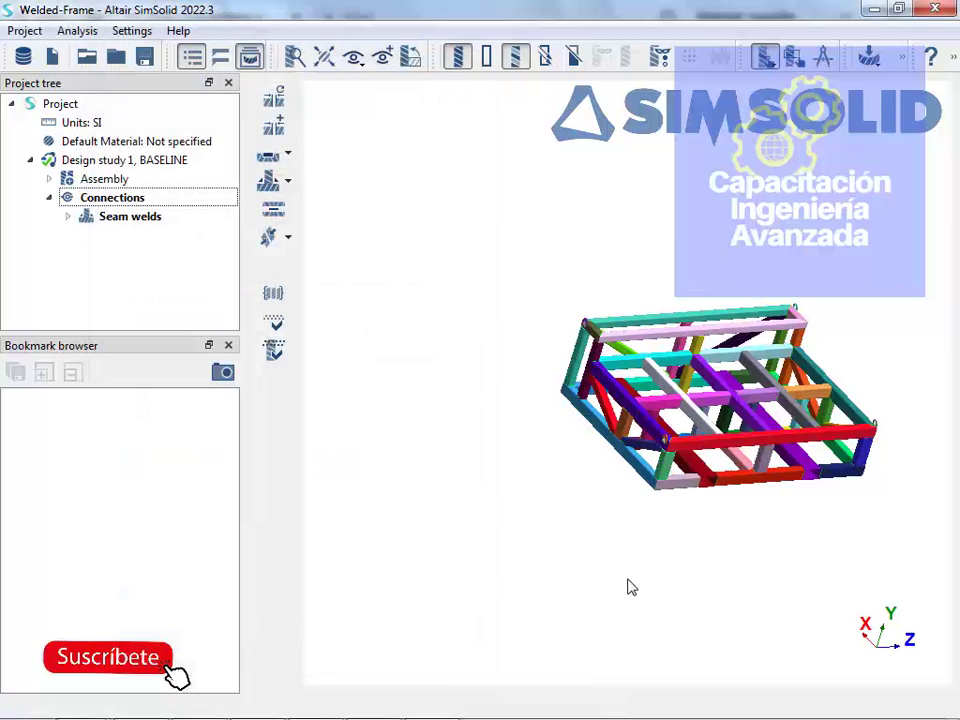
# Examine the created seam welds where the short upright meets the long front beam and lower rail
pyautogui.scroll(10, 786, 407)
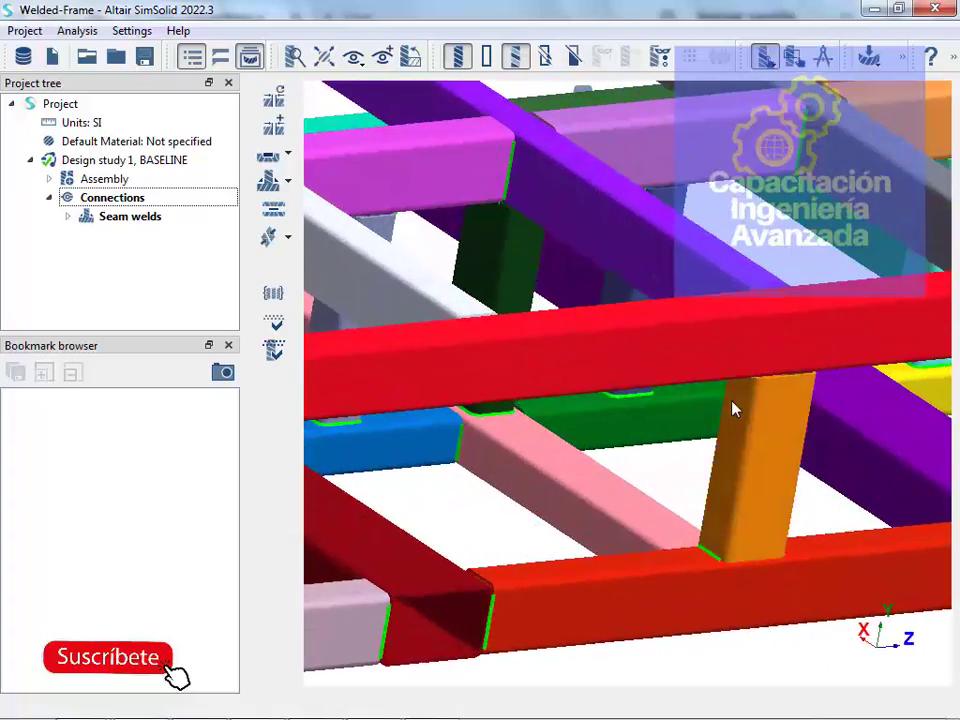
pyautogui.moveTo(732, 402); pyautogui.dragTo(784, 250, button='middle')
pyautogui.moveTo(825, 427); pyautogui.dragTo(955, 420, button='middle')
pyautogui.moveTo(531, 332); pyautogui.dragTo(490, 553, button='middle')
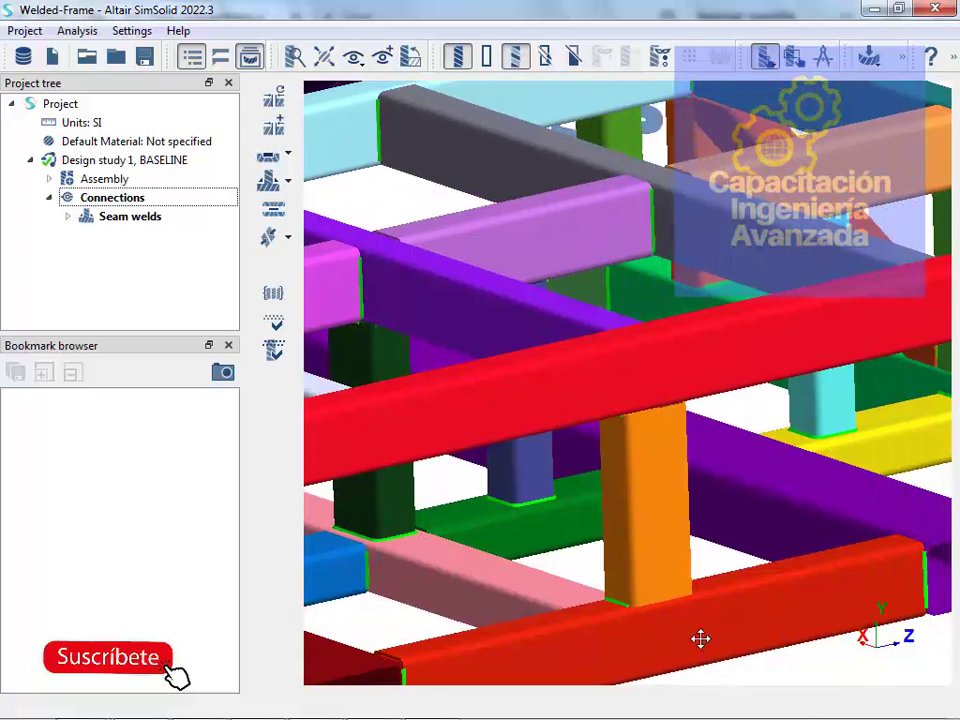
pyautogui.moveTo(701, 636); pyautogui.dragTo(686, 470, button='middle')
pyautogui.scroll(5, 632, 403)
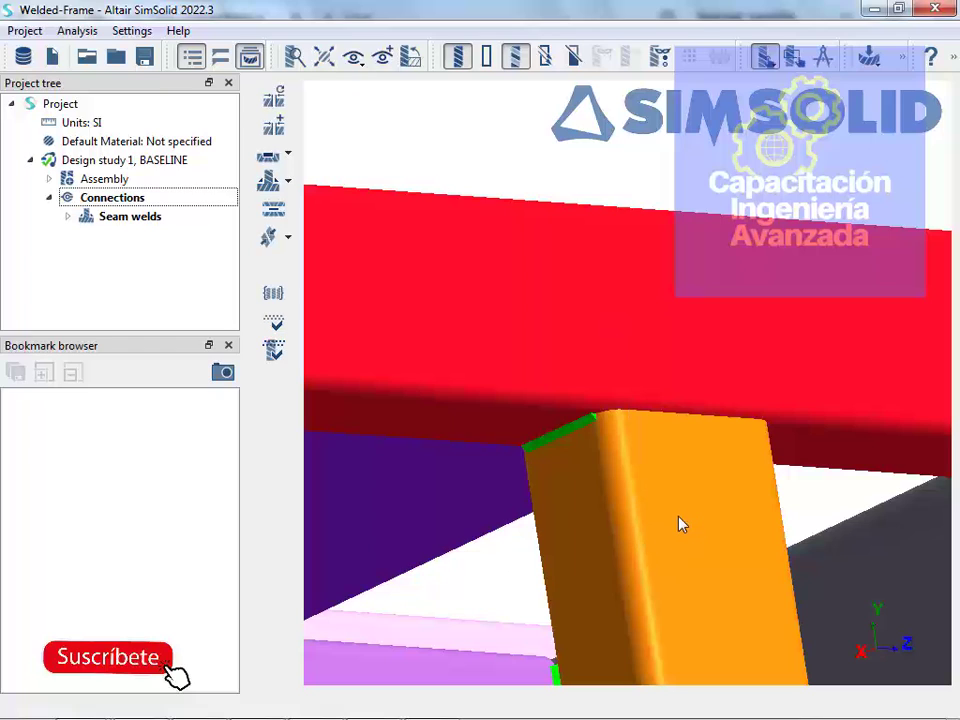
pyautogui.click(546, 174)
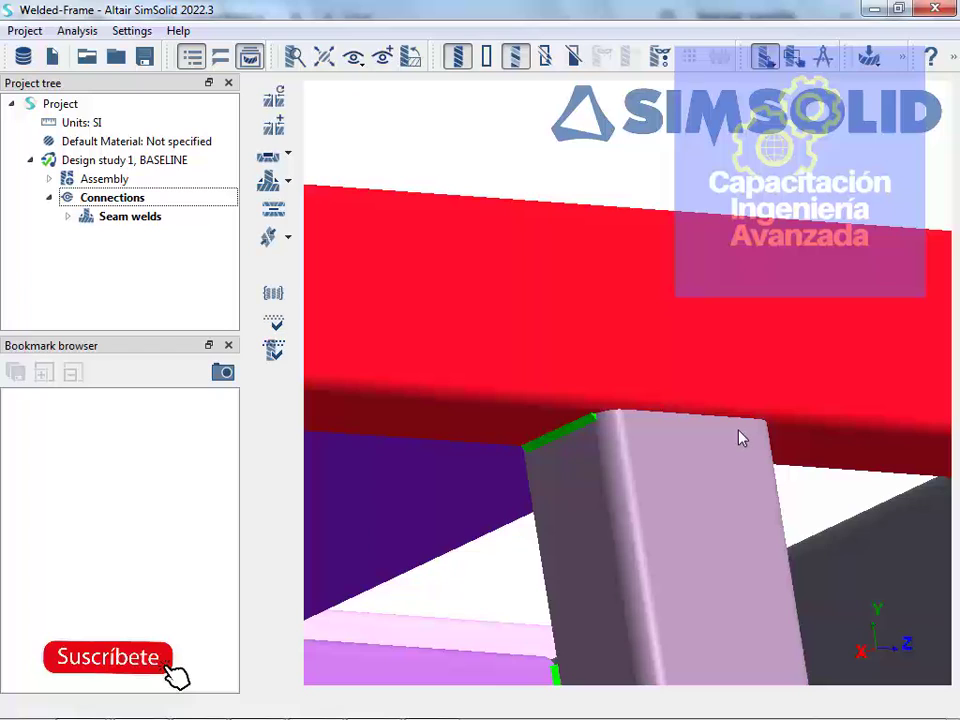
pyautogui.scroll(-5, 741, 437)
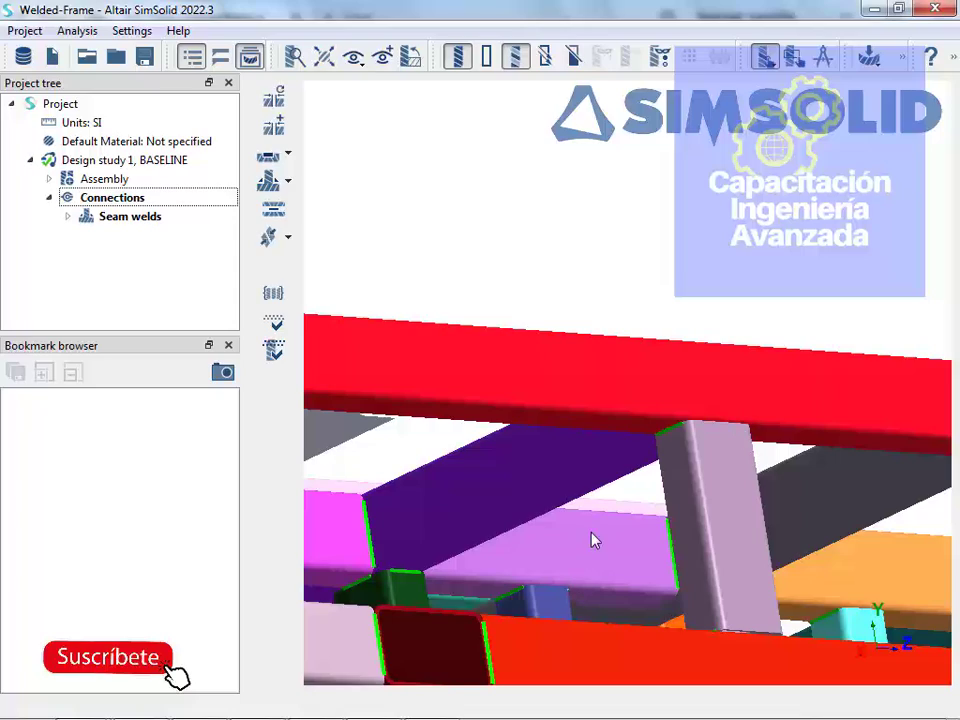
# Examine the created seam welds along the deck's cross members and the joints at the rear uprights
pyautogui.moveTo(594, 540); pyautogui.dragTo(752, 416, button='right')
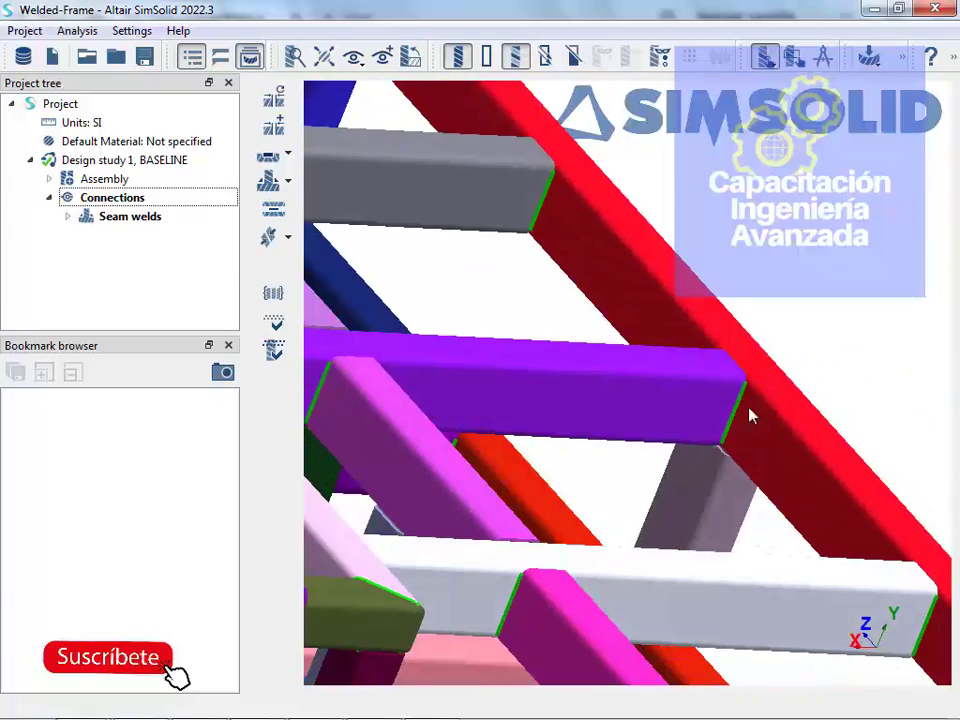
pyautogui.moveTo(690, 395); pyautogui.dragTo(704, 420, button='right')
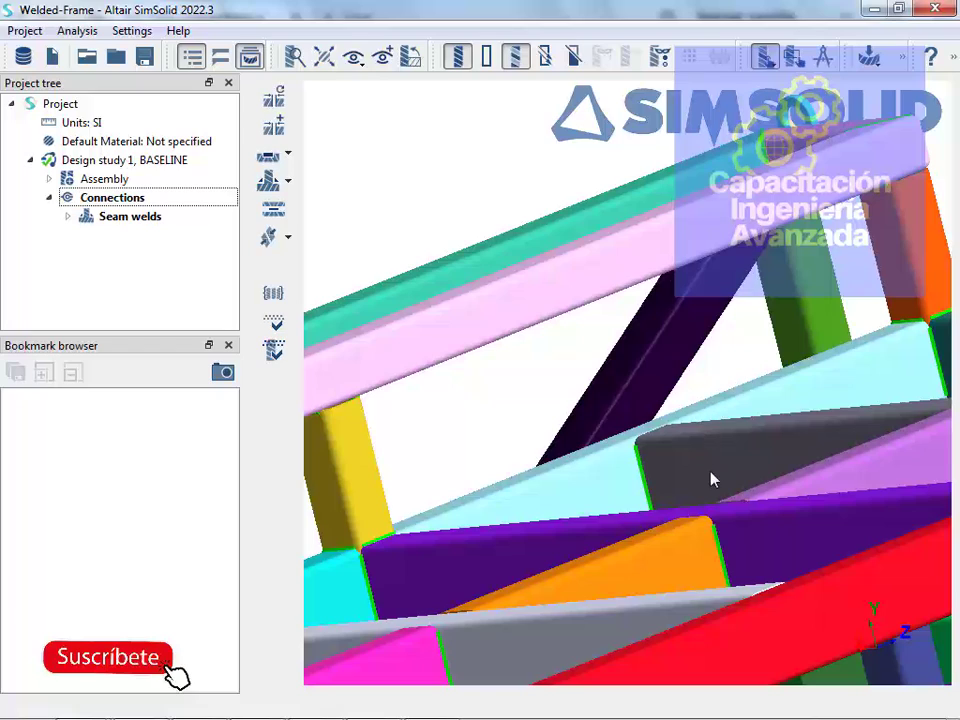
pyautogui.scroll(-2, 711, 479)
pyautogui.moveTo(655, 375); pyautogui.dragTo(605, 240, button='middle')
pyautogui.scroll(1, 736, 374)
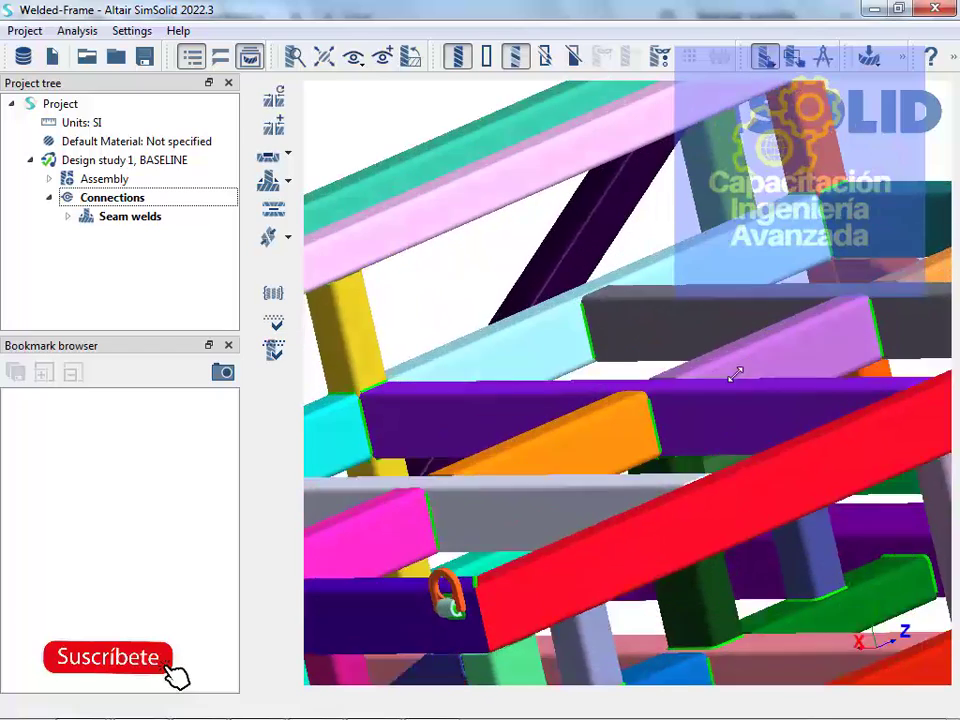
pyautogui.moveTo(736, 374); pyautogui.dragTo(656, 476, button='right')
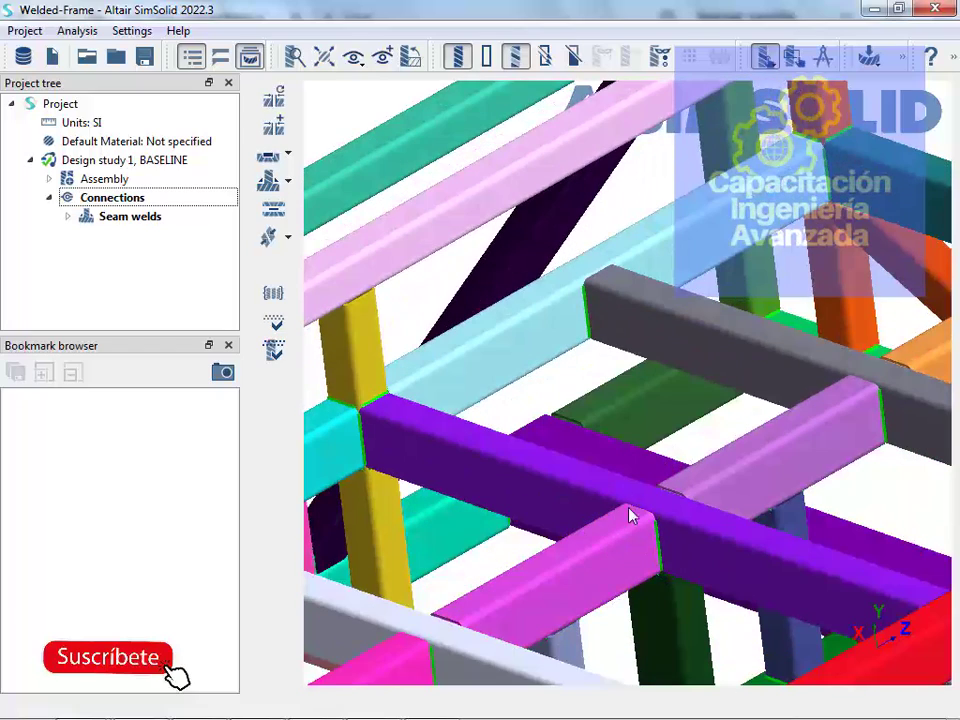
pyautogui.moveTo(631, 537); pyautogui.dragTo(639, 371, button='right')
pyautogui.scroll(2, 577, 363)
pyautogui.moveTo(577, 362); pyautogui.dragTo(552, 364, button='right')
pyautogui.moveTo(617, 352); pyautogui.dragTo(681, 585, button='middle')
pyautogui.moveTo(593, 277); pyautogui.dragTo(628, 413, button='right')
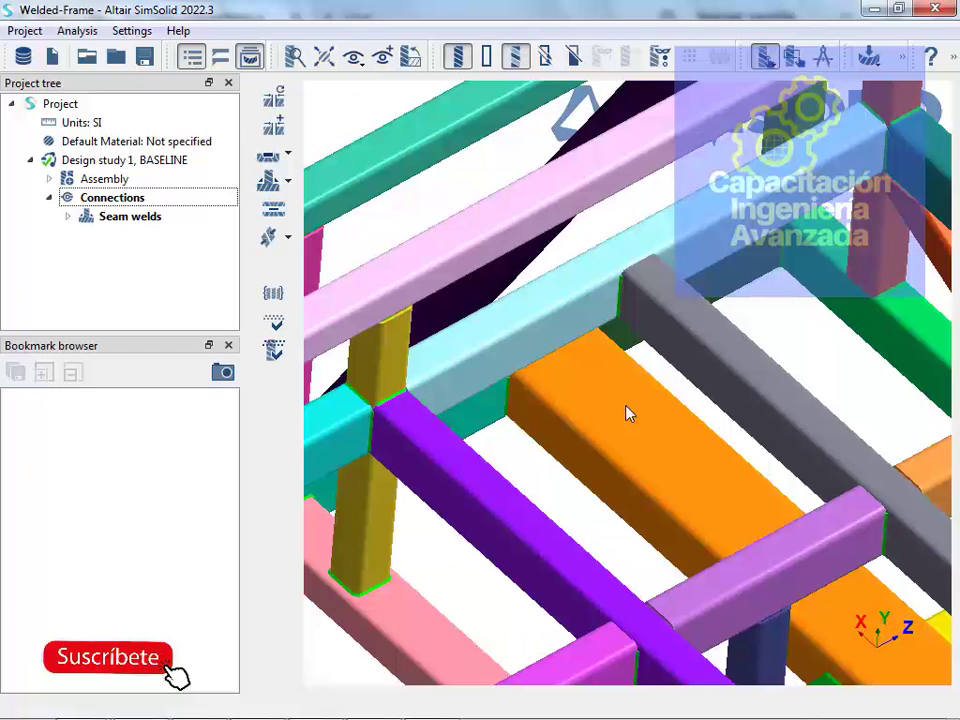
# Examine the seam welds at the foot of the short inner upright and at the end of the lower cross beam carrying it
pyautogui.click(843, 376)
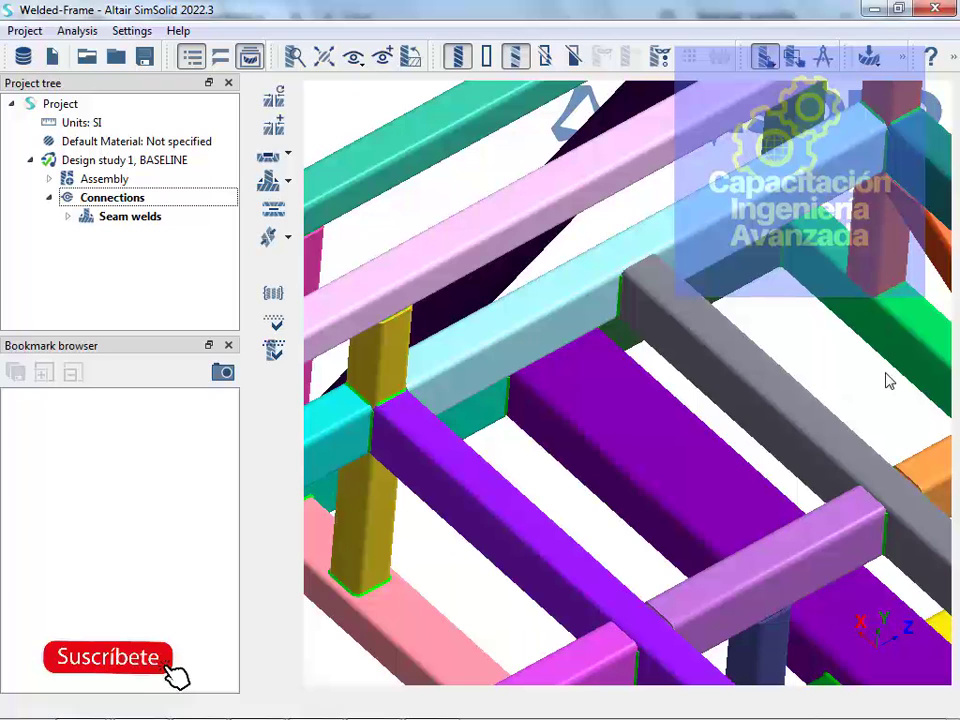
pyautogui.scroll(-2, 885, 372)
pyautogui.moveTo(771, 369); pyautogui.dragTo(557, 408, button='middle')
pyautogui.scroll(-5, 750, 378)
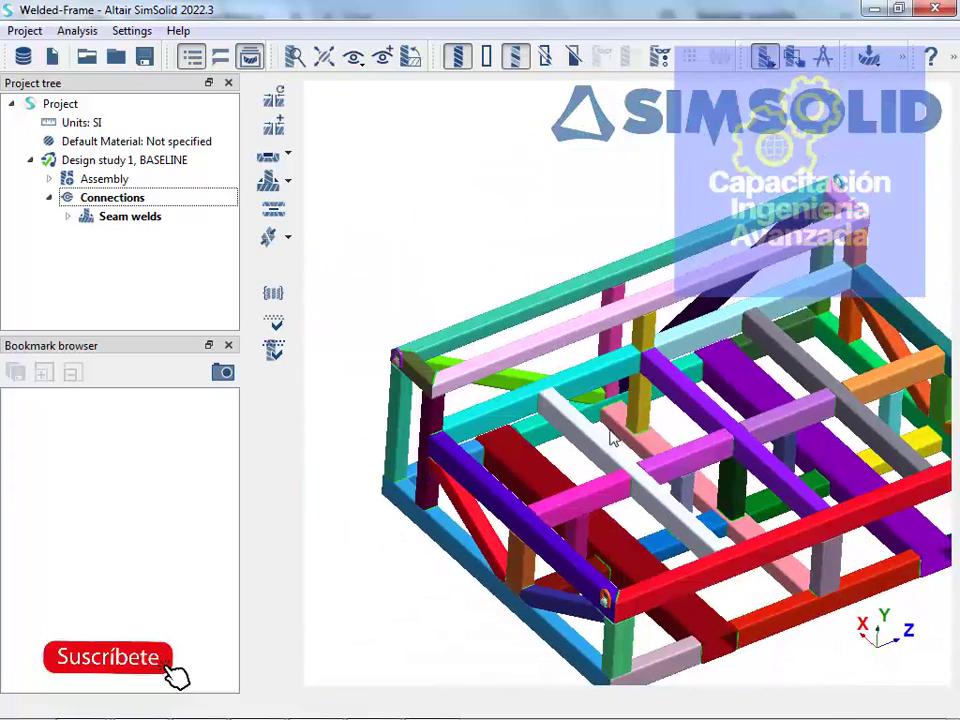
pyautogui.scroll(8, 640, 437)
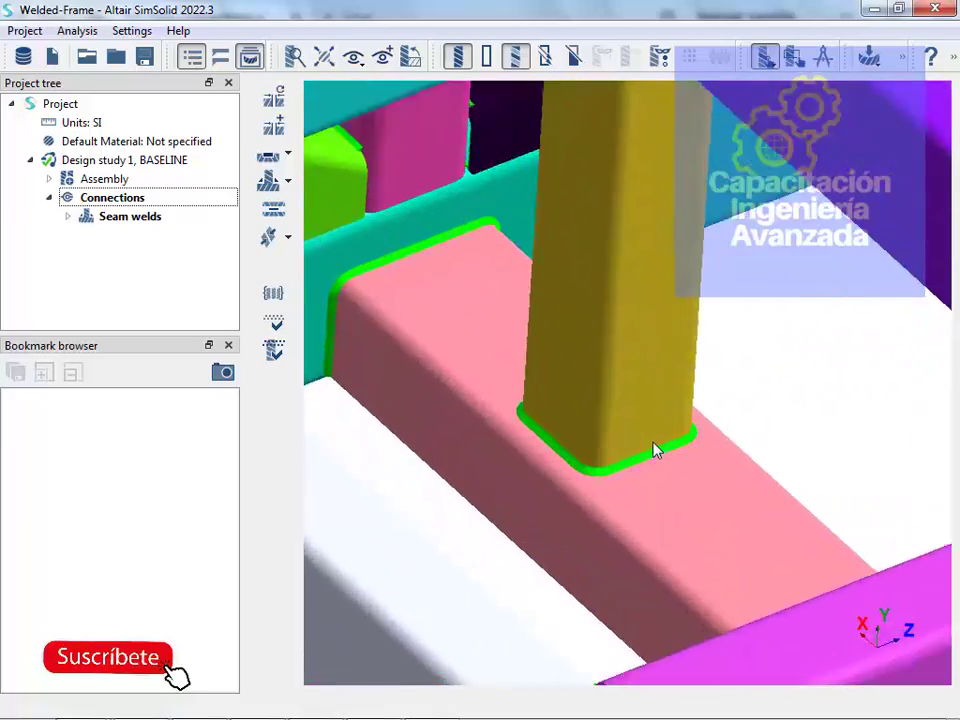
pyautogui.moveTo(655, 450); pyautogui.dragTo(621, 487, button='middle')
pyautogui.scroll(-10, 473, 410)
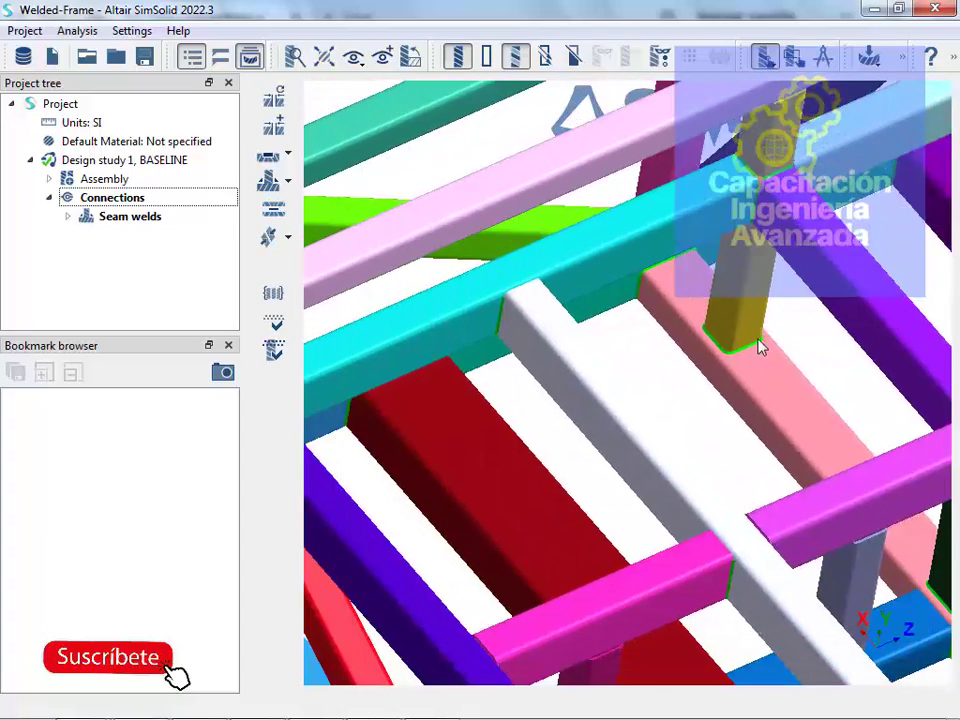
pyautogui.scroll(-3, 702, 374)
# Examine the seam welds on the frame's underside, at the base corner joints and along the lower side rail
pyautogui.moveTo(737, 390); pyautogui.dragTo(437, 411, button='middle')
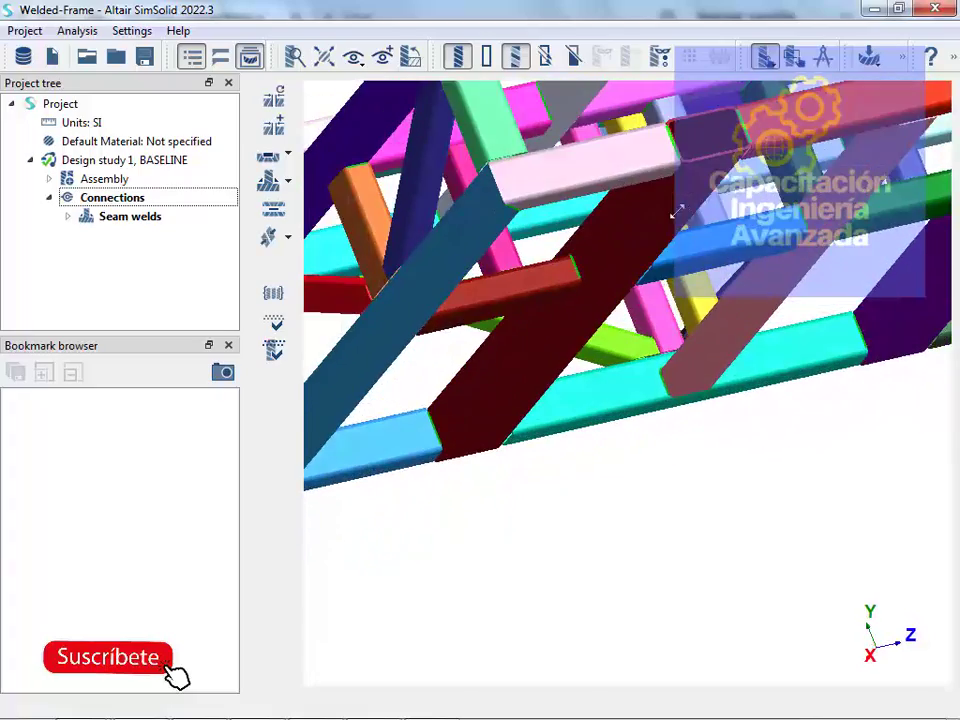
pyautogui.scroll(5, 437, 411)
pyautogui.moveTo(403, 480); pyautogui.dragTo(732, 460, button='middle')
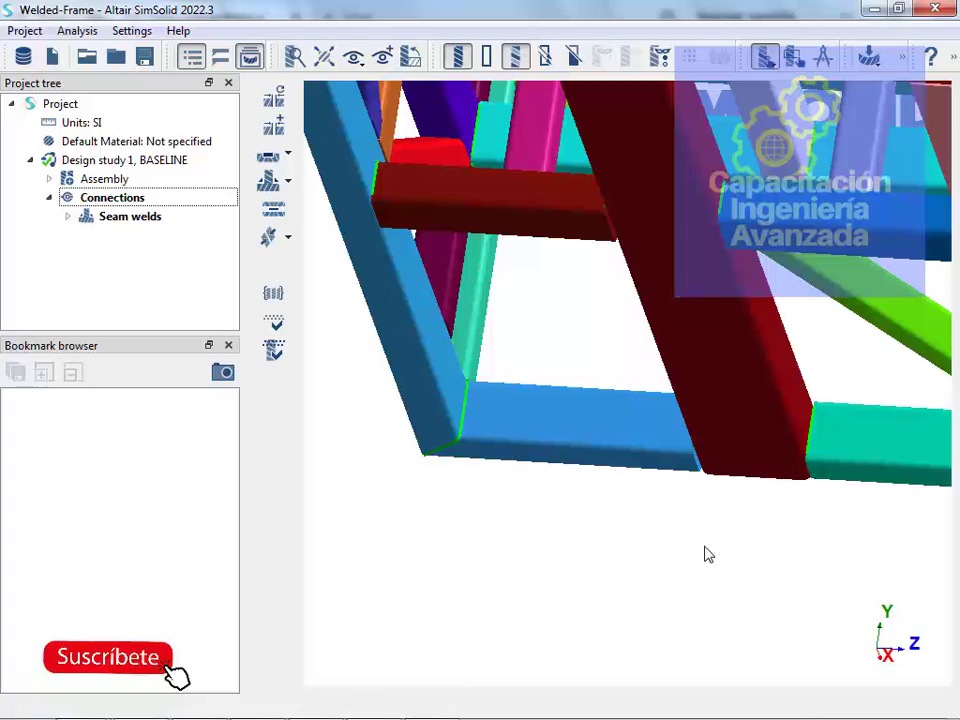
pyautogui.scroll(-3, 596, 497)
pyautogui.moveTo(596, 505); pyautogui.dragTo(799, 544, button='middle')
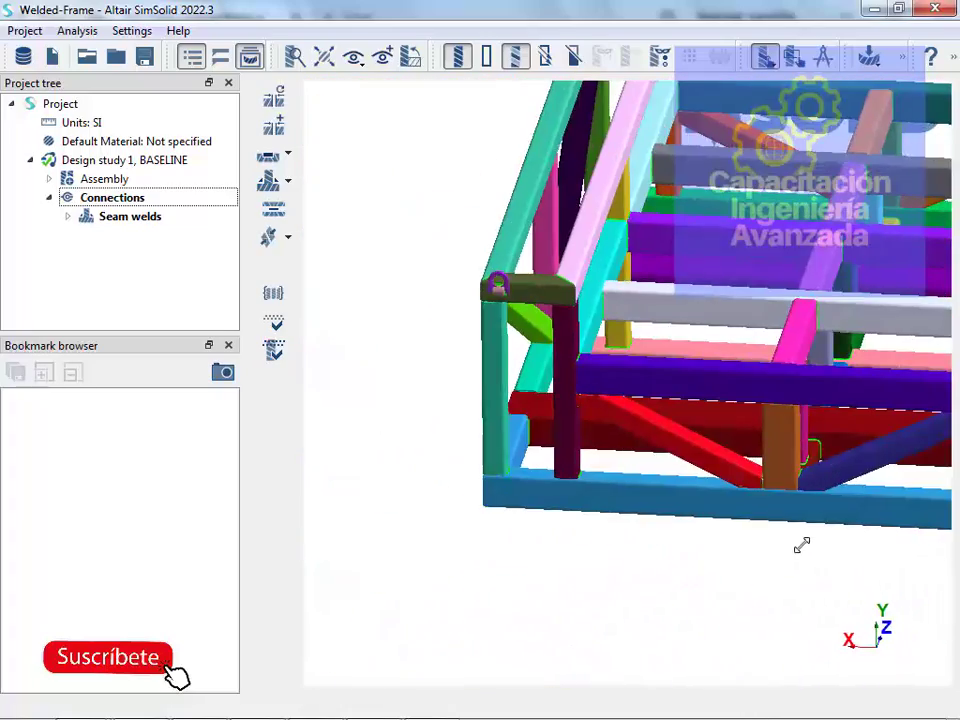
pyautogui.moveTo(690, 521); pyautogui.dragTo(653, 357, button='middle')
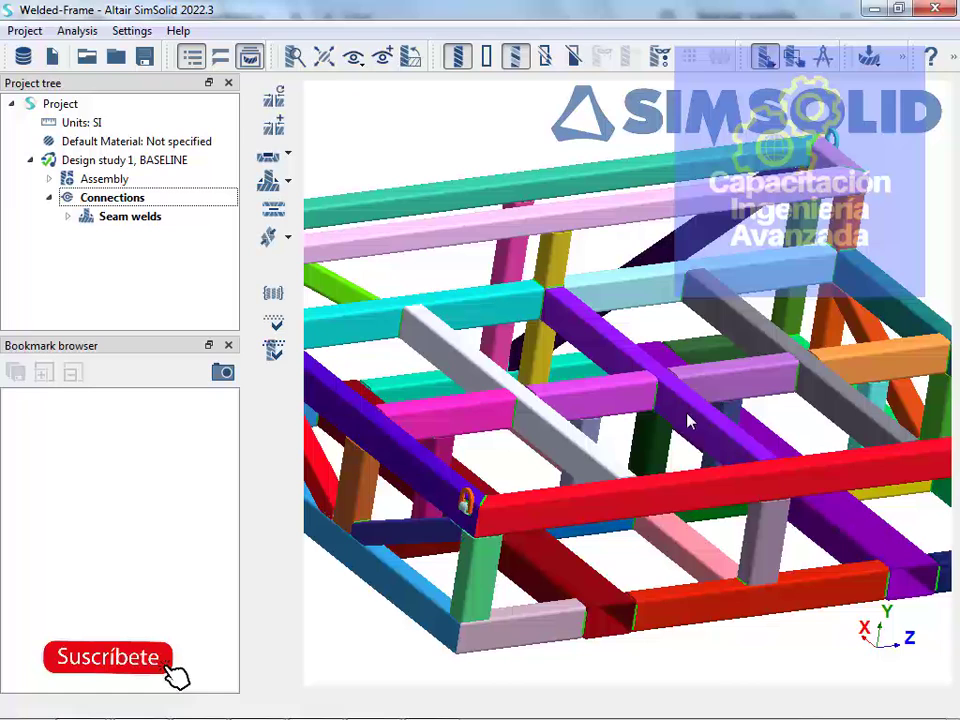
pyautogui.scroll(-3, 650, 430)
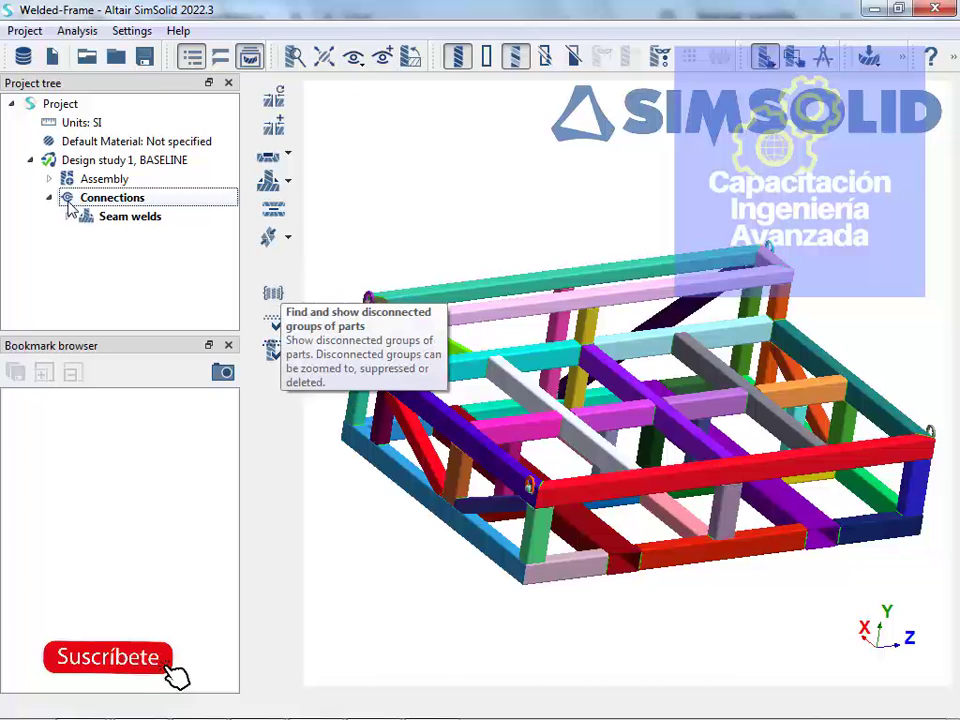
# Check the connected assembly for disconnected groups of parts
pyautogui.doubleClick(120, 203)
pyautogui.doubleClick(121, 201)
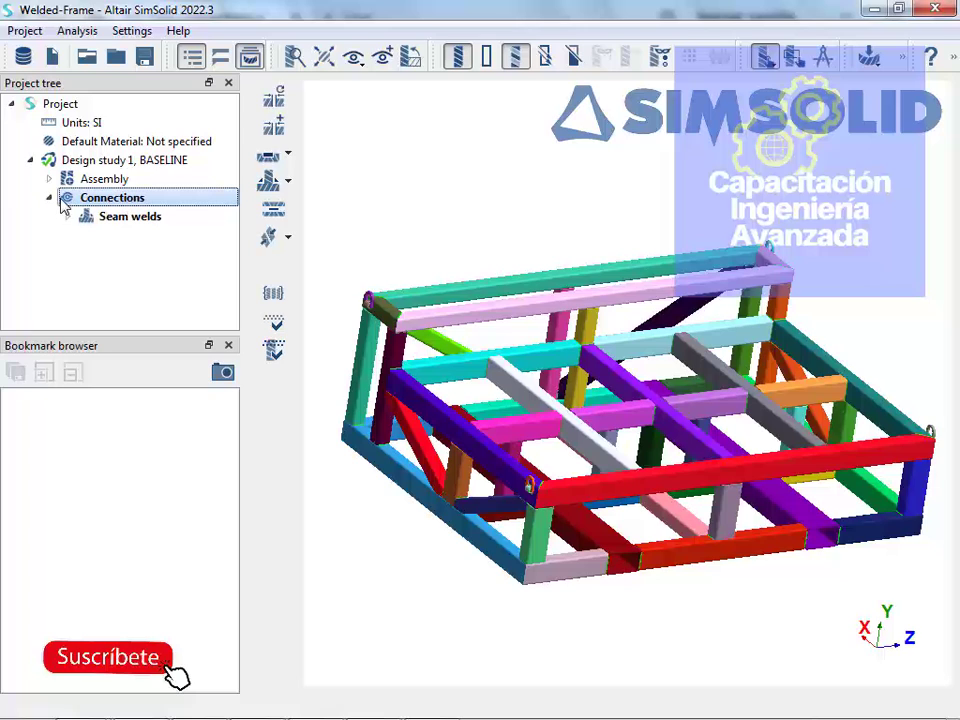
pyautogui.doubleClick(90, 180)
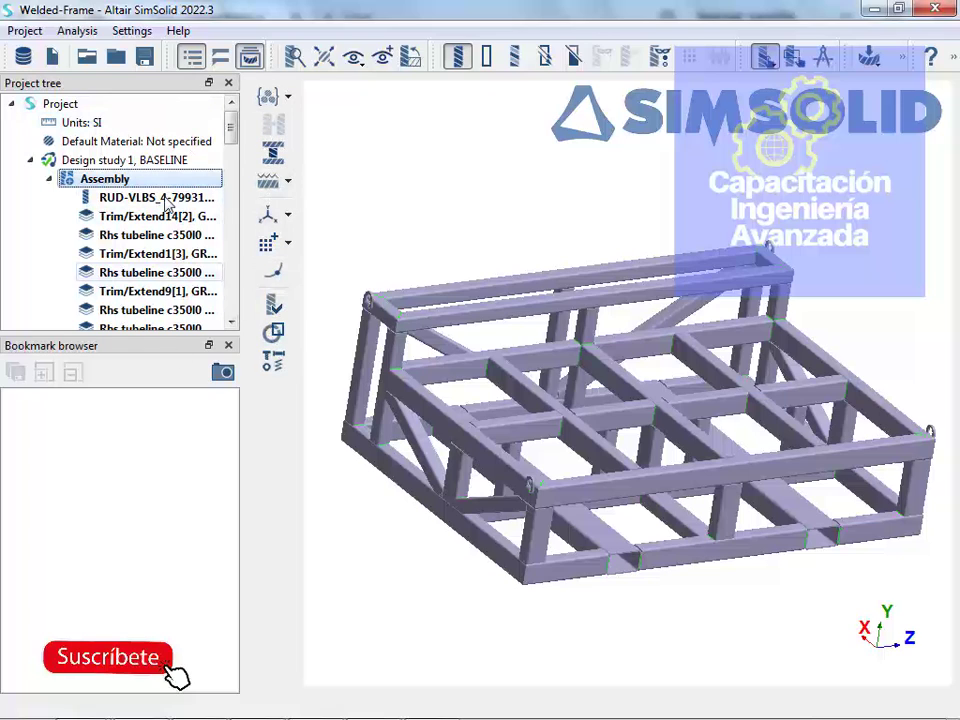
pyautogui.click(48, 179)
pyautogui.click(110, 198)
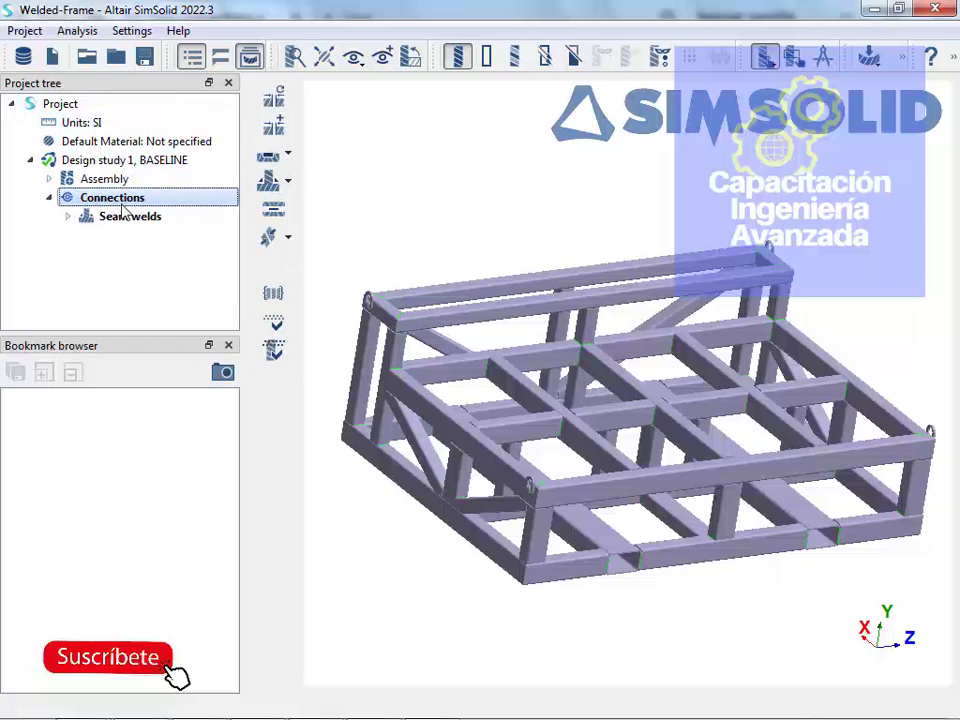
pyautogui.click(275, 318)
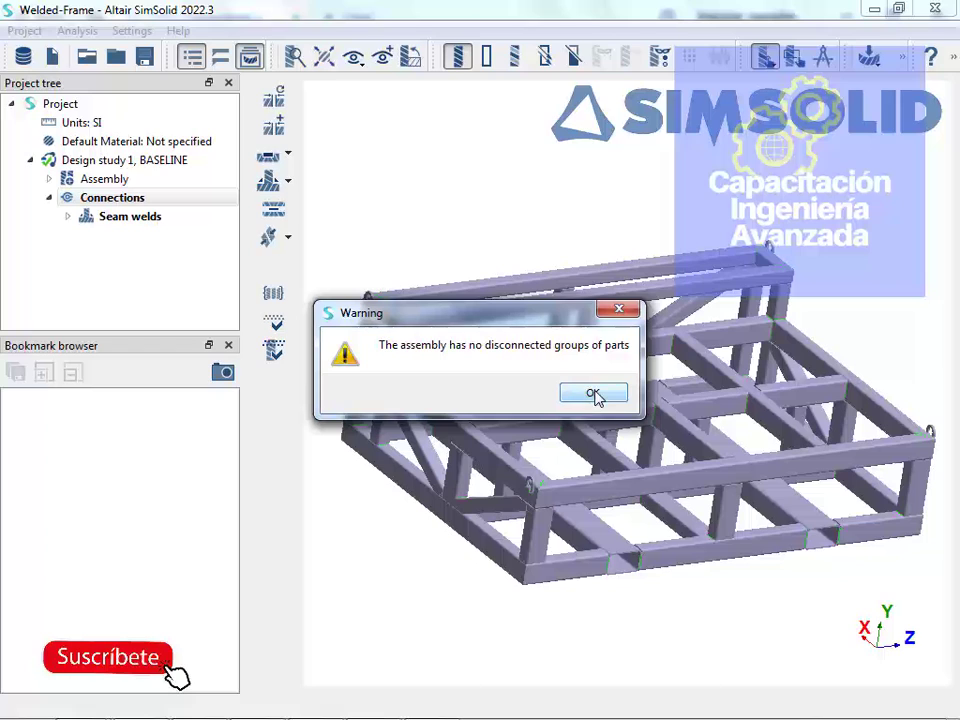
pyautogui.click(593, 394)
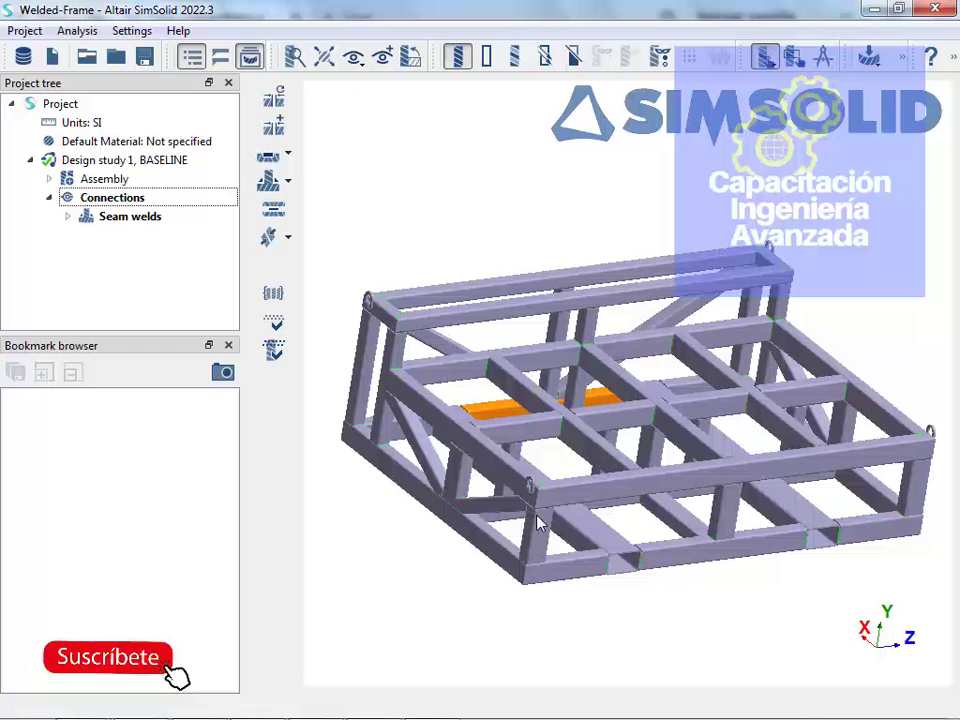
pyautogui.press('super')
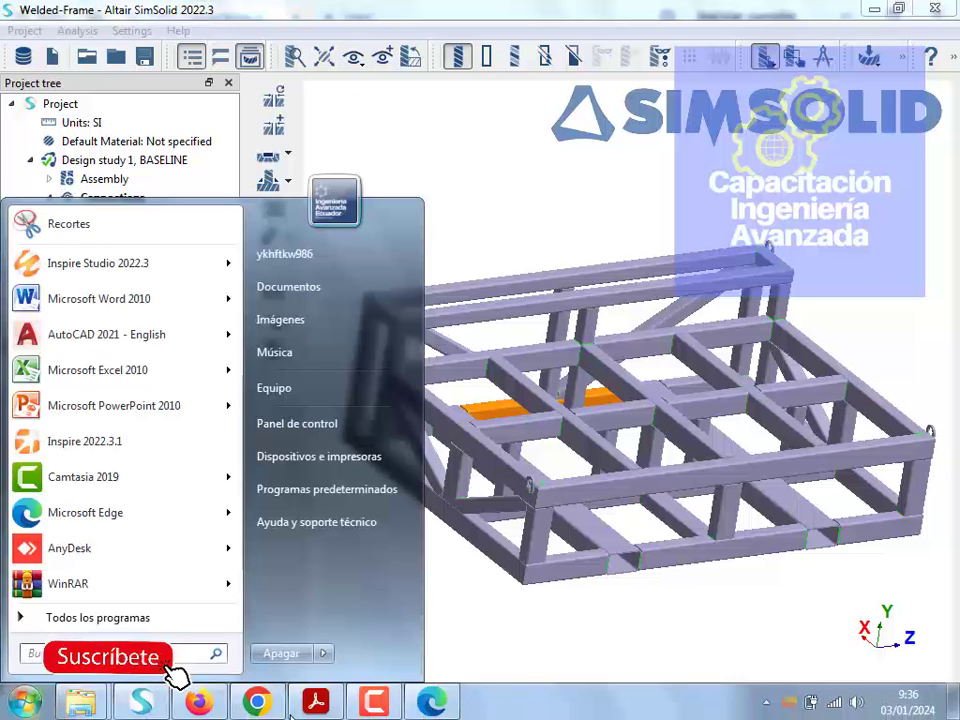
pyautogui.click(375, 702)
pyautogui.click(871, 643)
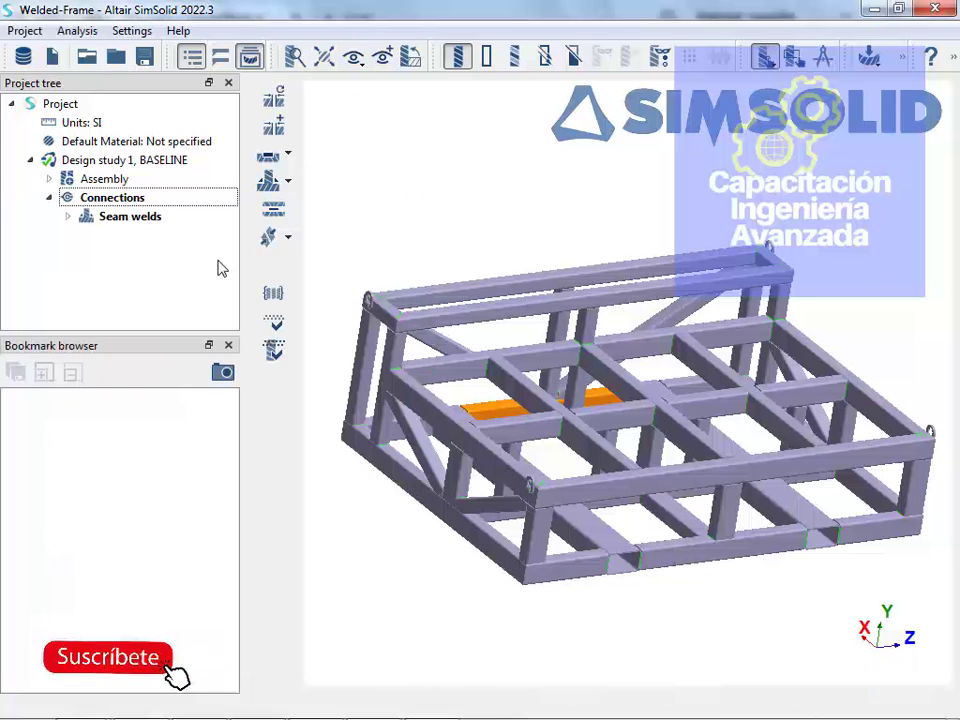
# Apply the generic Steel from the material database to all parts of the assembly
pyautogui.click(228, 200)
pyautogui.click(100, 180)
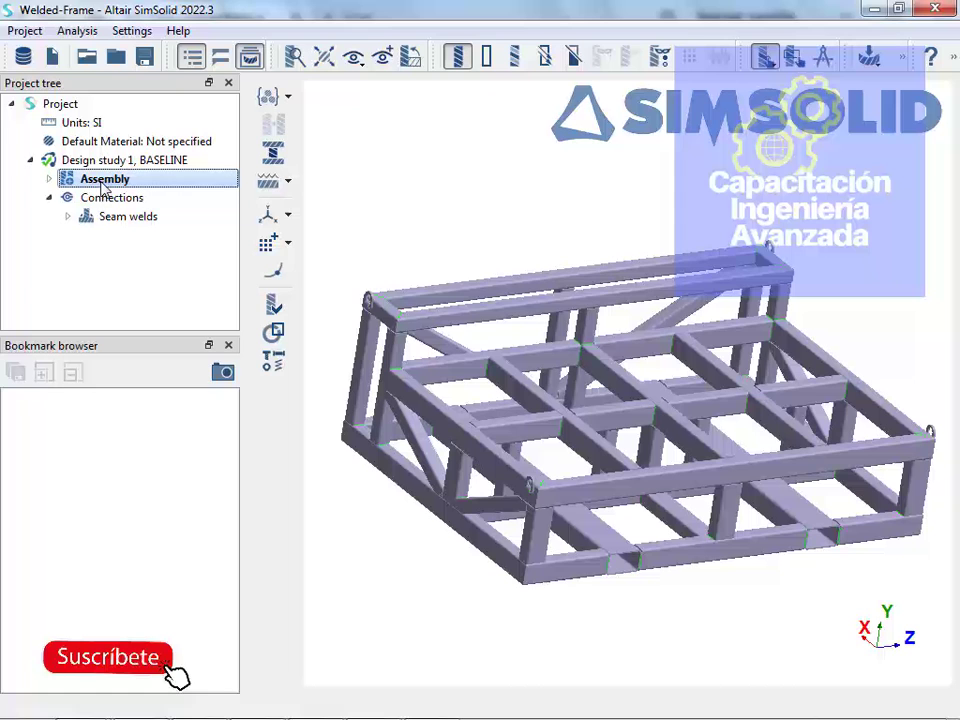
pyautogui.click(272, 99)
pyautogui.click(347, 100)
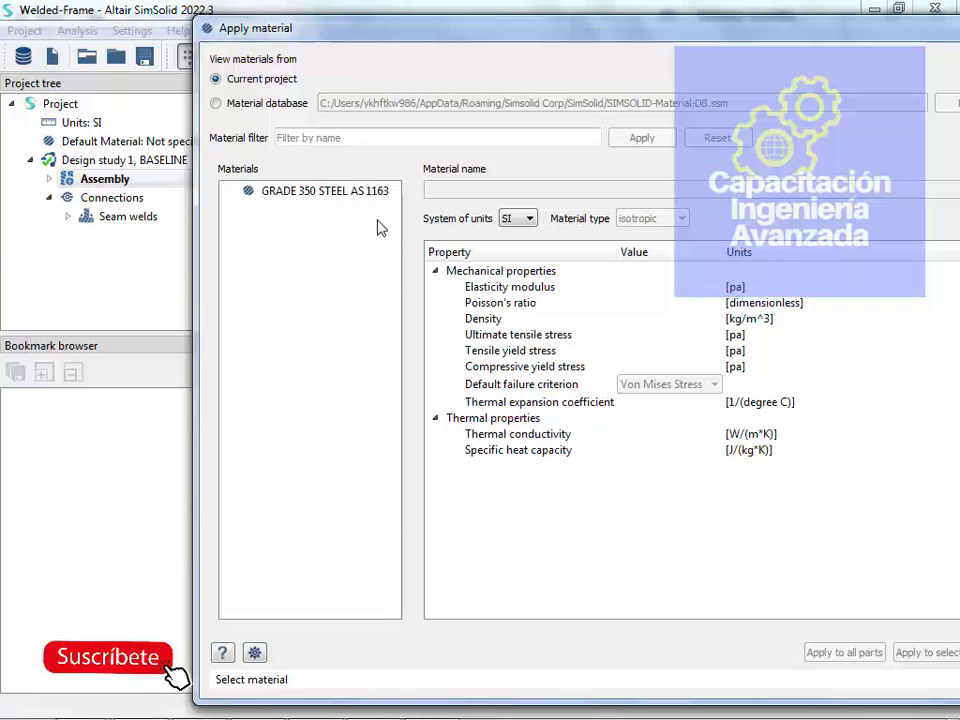
pyautogui.click(242, 105)
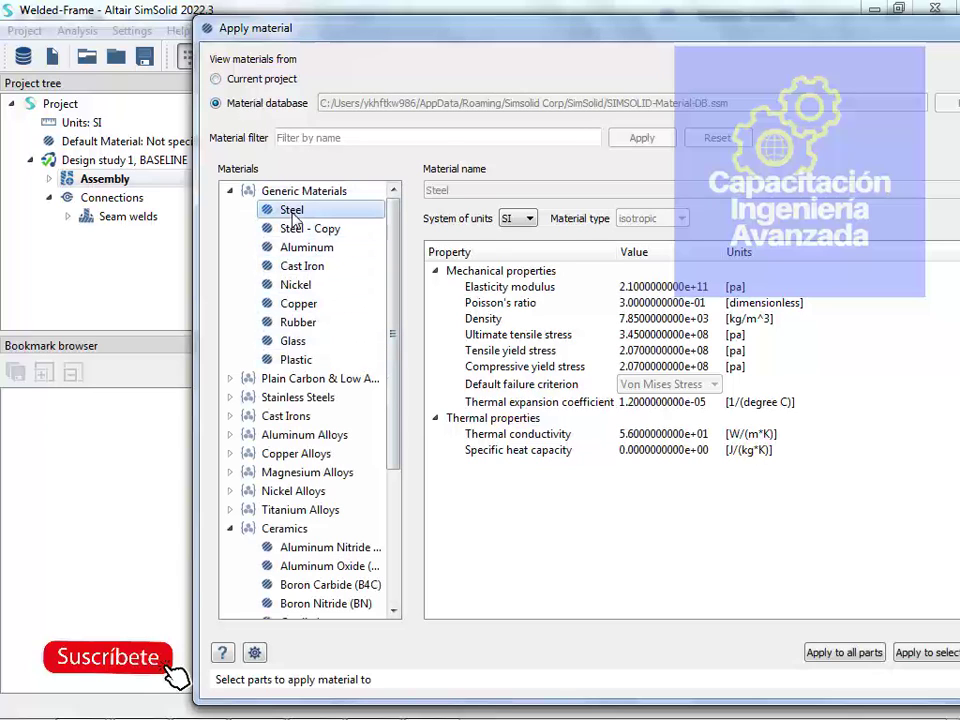
pyautogui.scroll(-4, 354, 508)
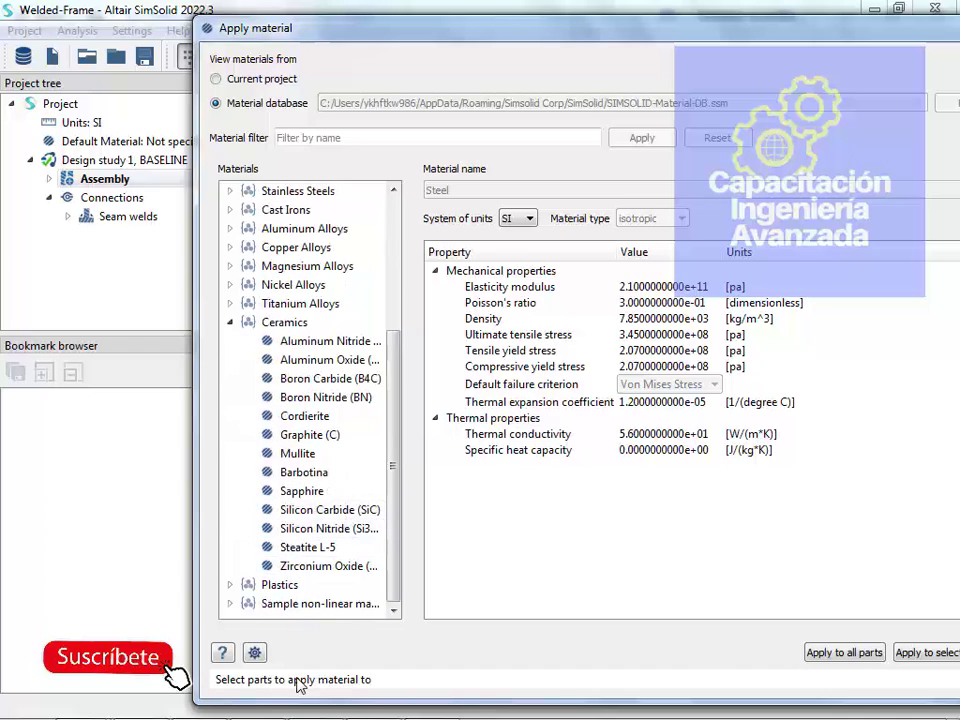
pyautogui.click(812, 652)
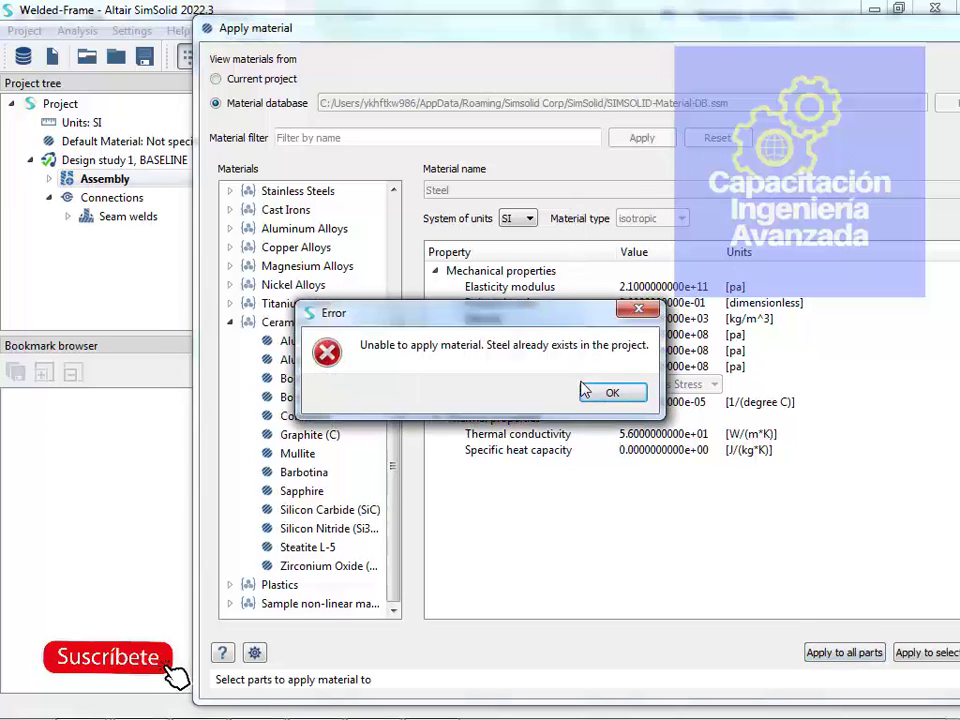
pyautogui.click(589, 392)
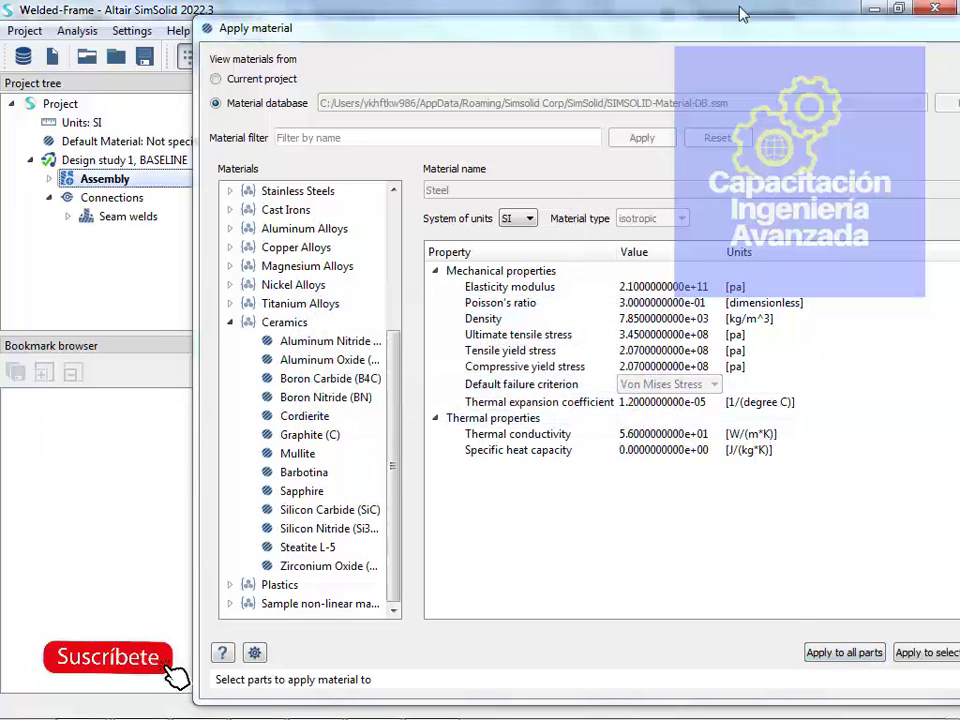
pyautogui.moveTo(713, 35); pyautogui.dragTo(585, 21)
pyautogui.click(926, 643)
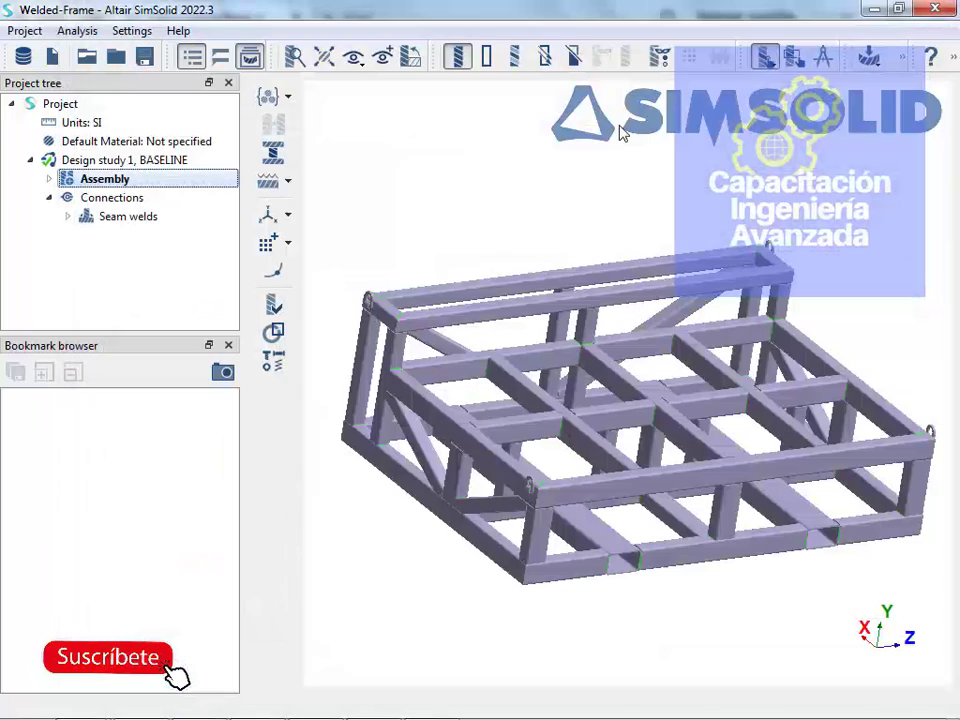
pyautogui.doubleClick(556, 15)
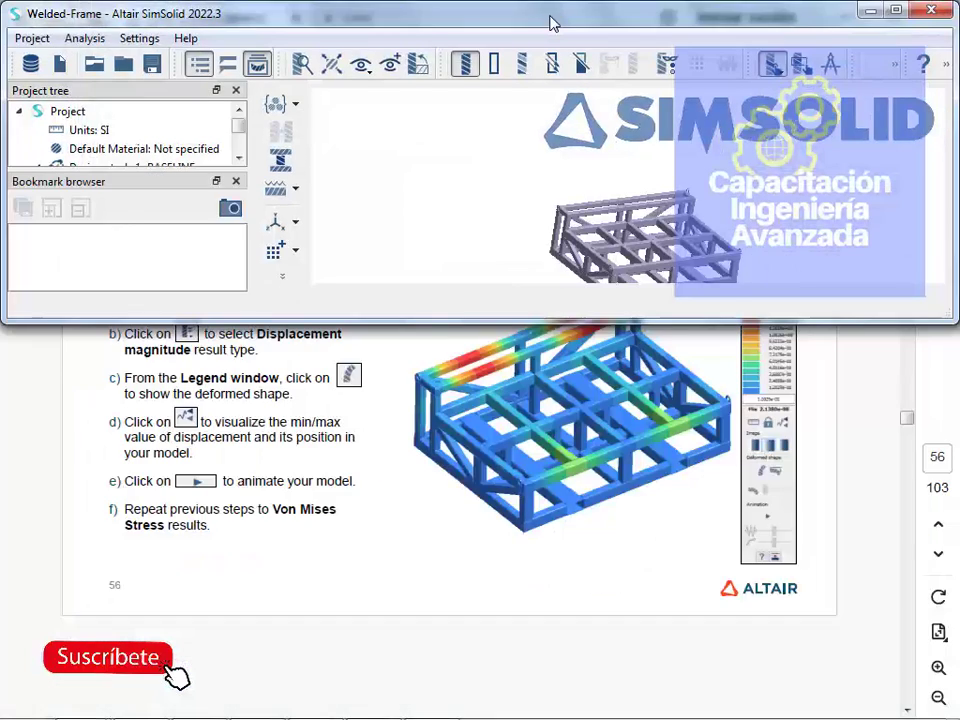
pyautogui.doubleClick(549, 22)
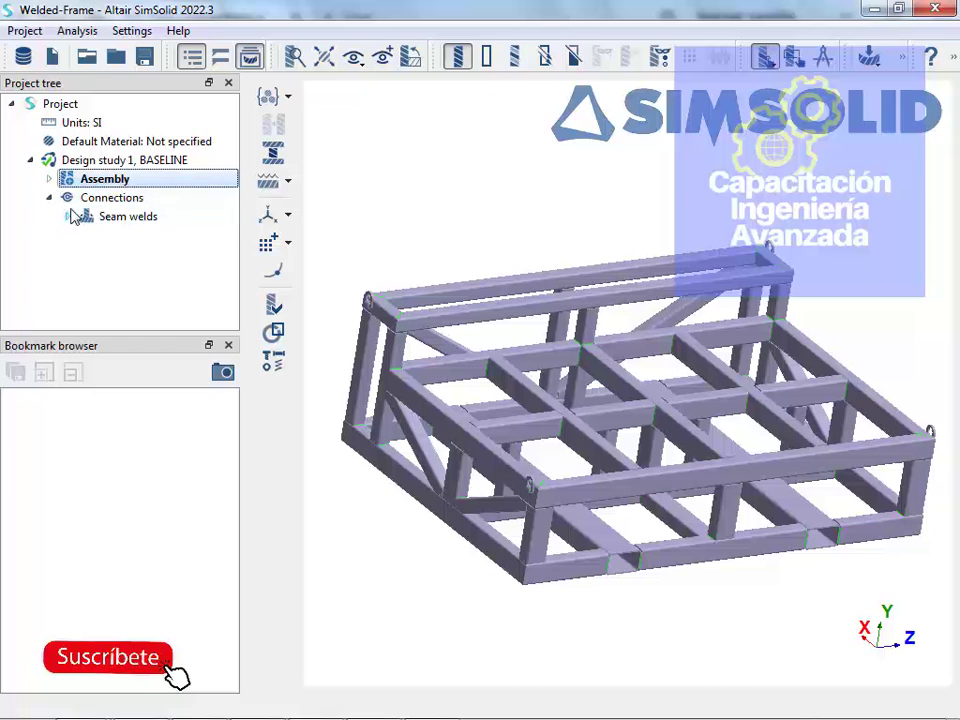
# Review the material assigned to each part of the assembly
pyautogui.click(49, 179)
pyautogui.scroll(-2, 108, 285)
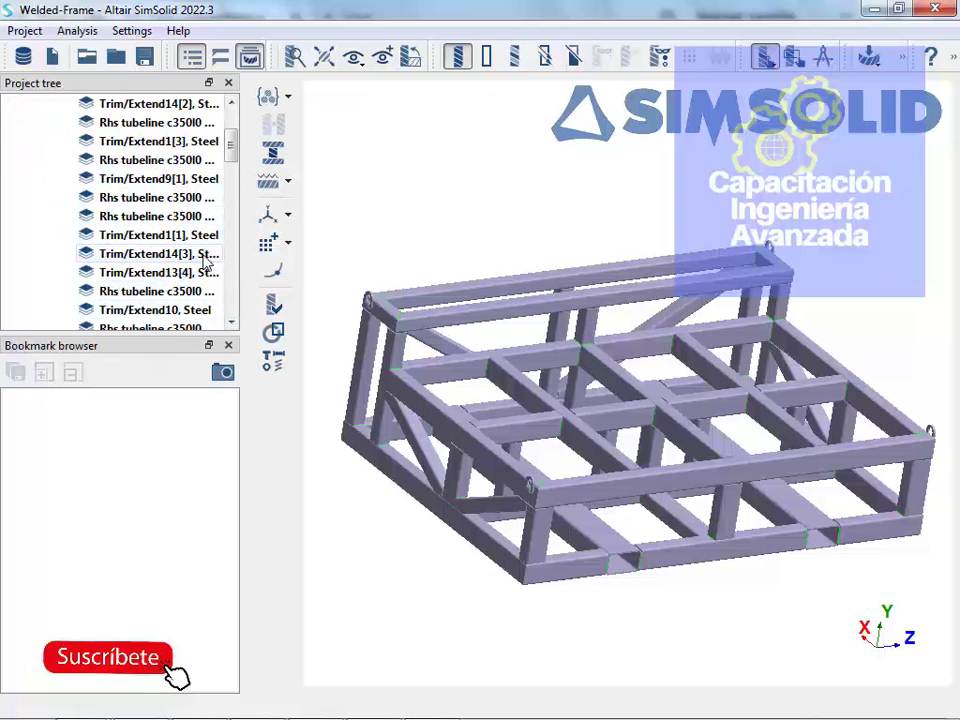
pyautogui.scroll(-4, 185, 256)
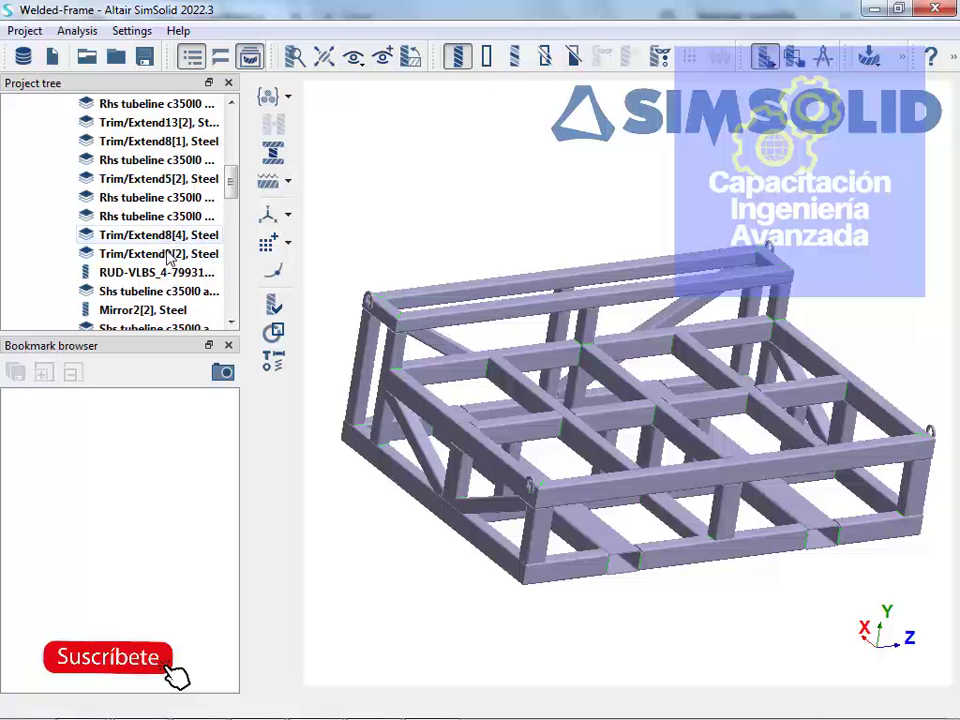
pyautogui.scroll(6, 170, 258)
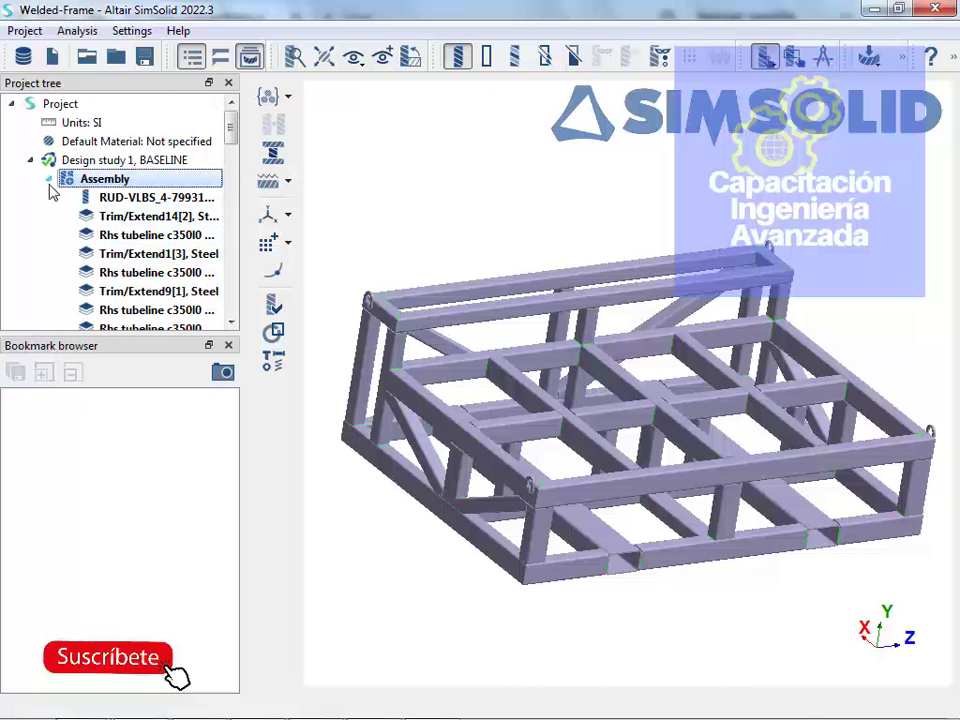
pyautogui.click(48, 179)
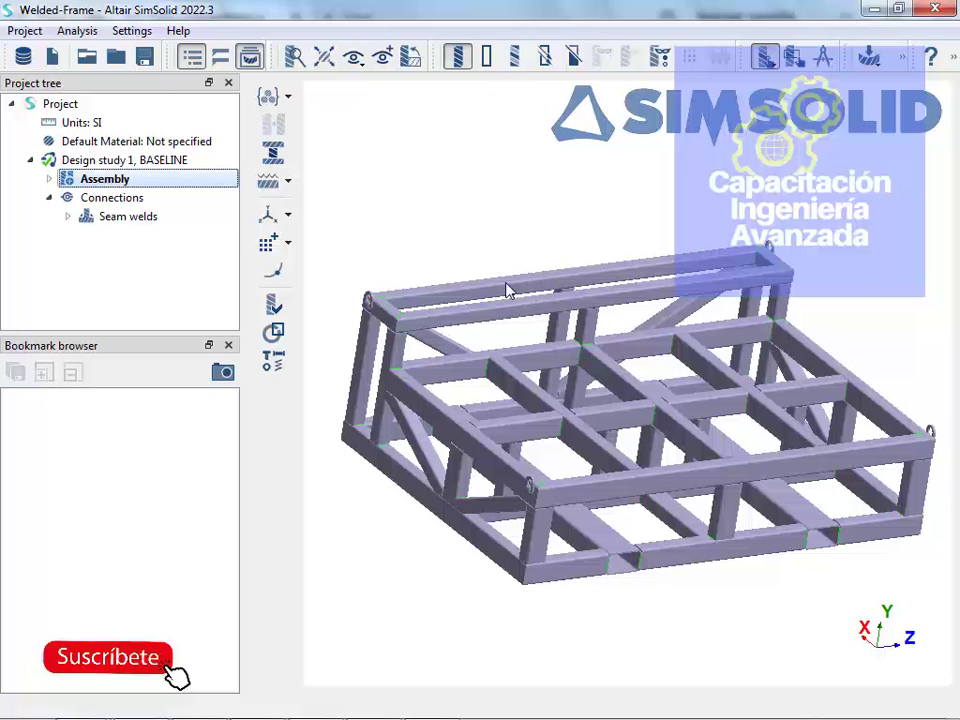
# View the properties of Steel - Copy in the material database and close the database
pyautogui.click(129, 32)
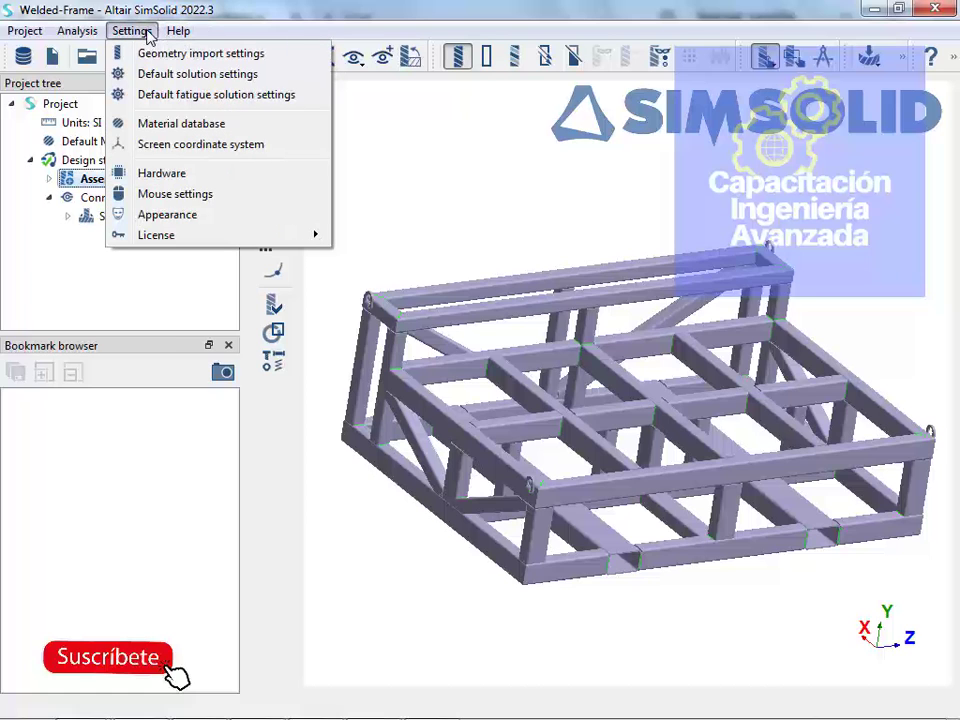
pyautogui.click(182, 124)
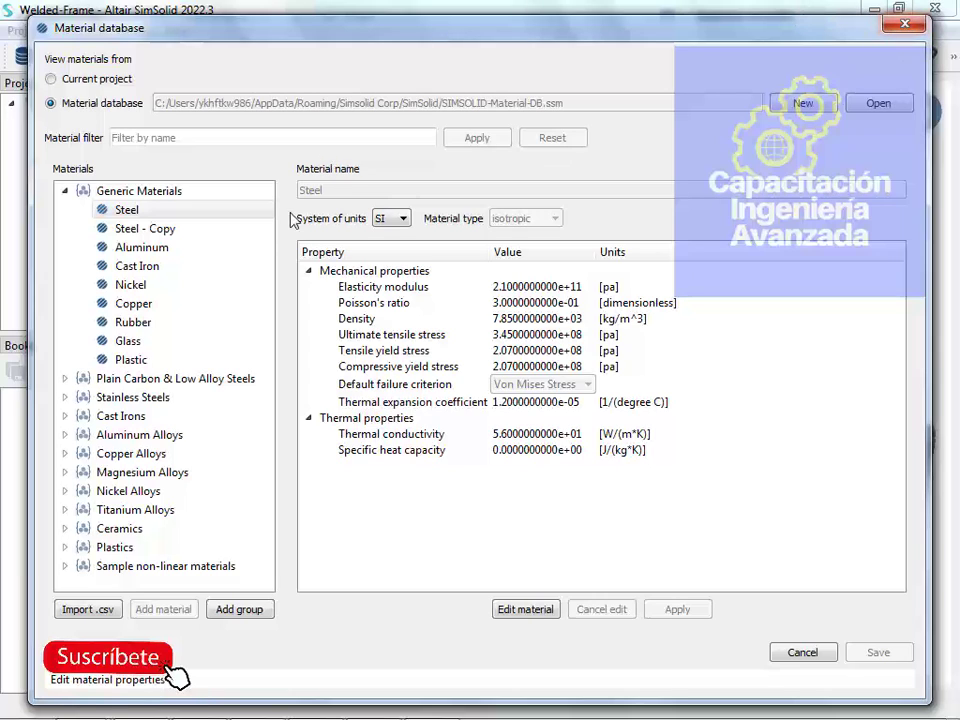
pyautogui.click(140, 231)
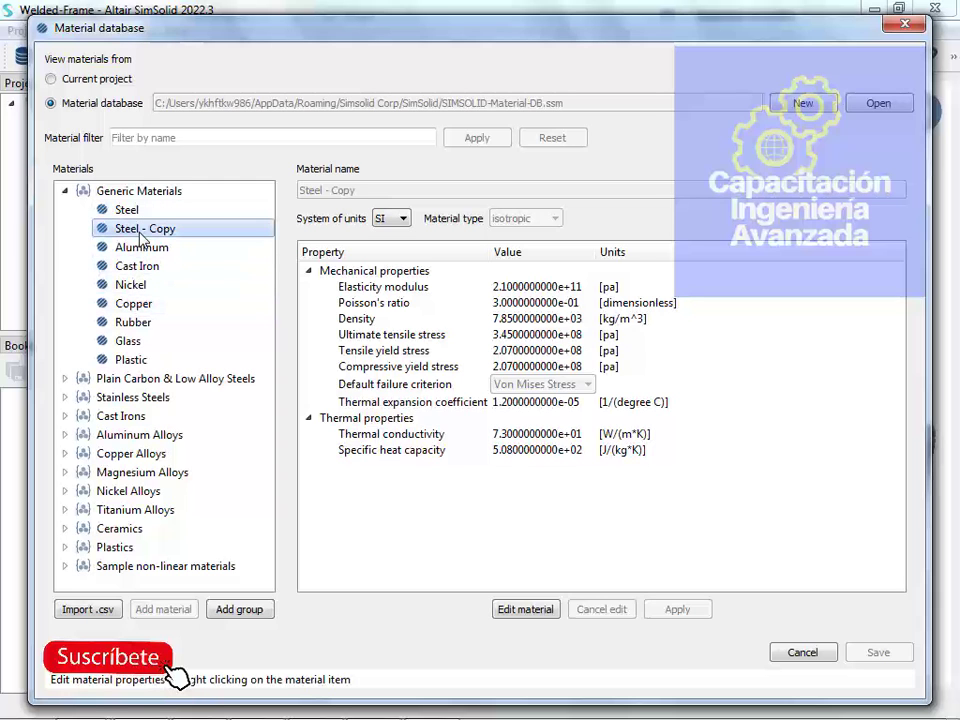
pyautogui.click(904, 23)
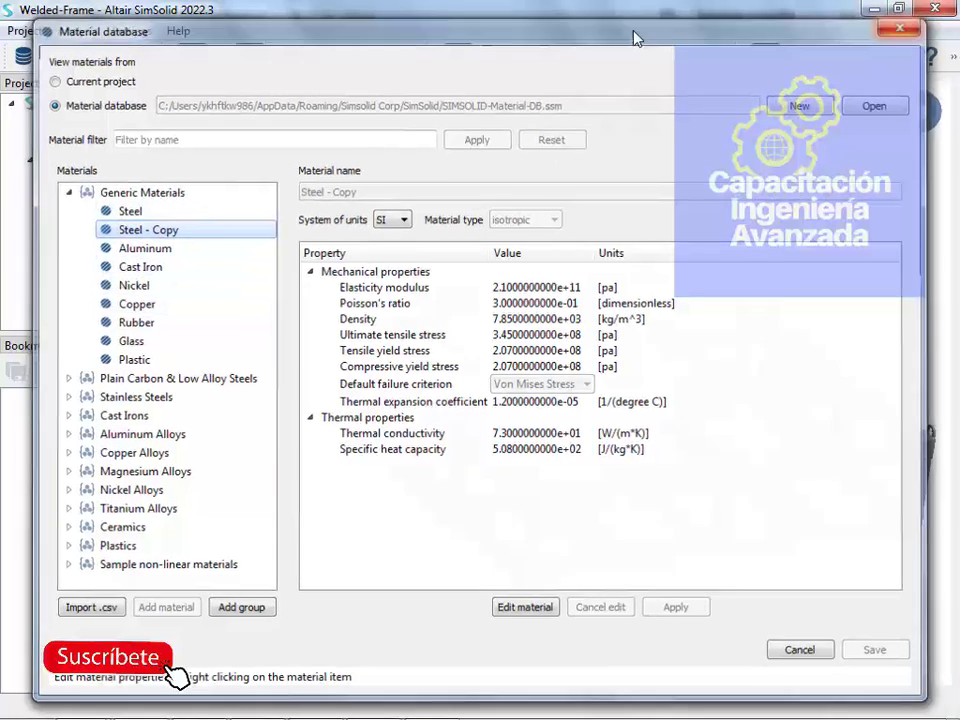
# Open the material database and compare the properties of the generic Steel and Steel - Copy materials
pyautogui.click(130, 31)
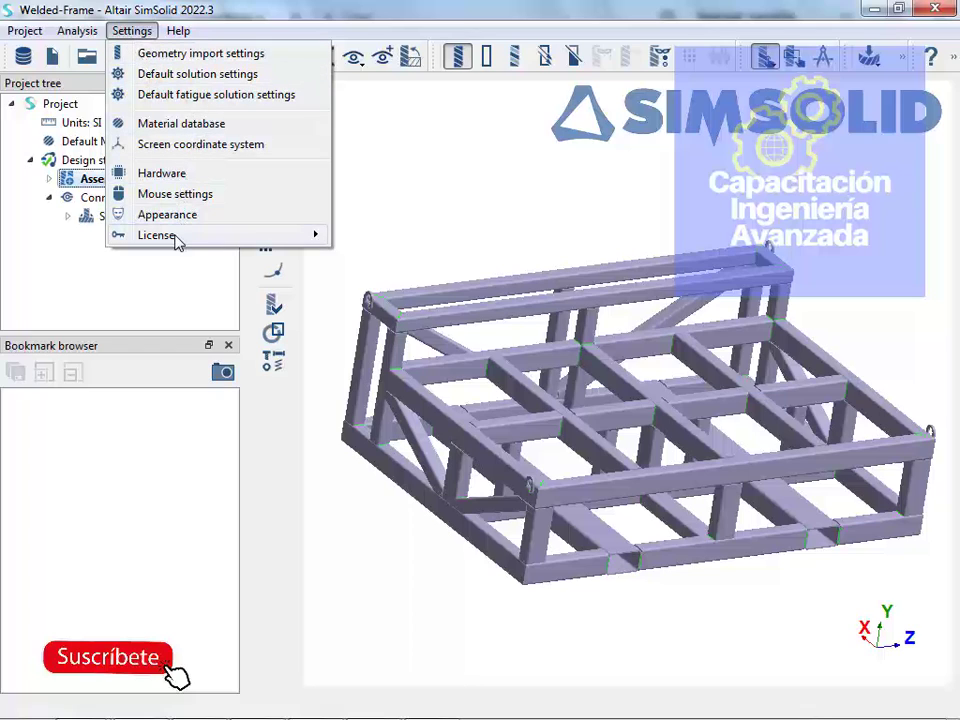
pyautogui.moveTo(177, 241)
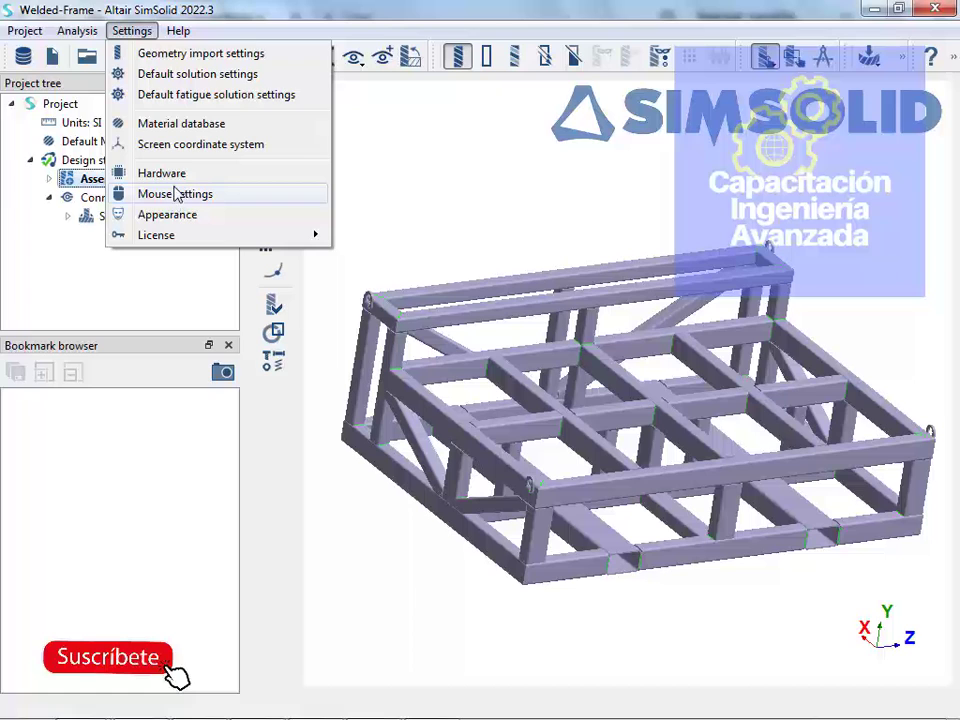
pyautogui.click(184, 124)
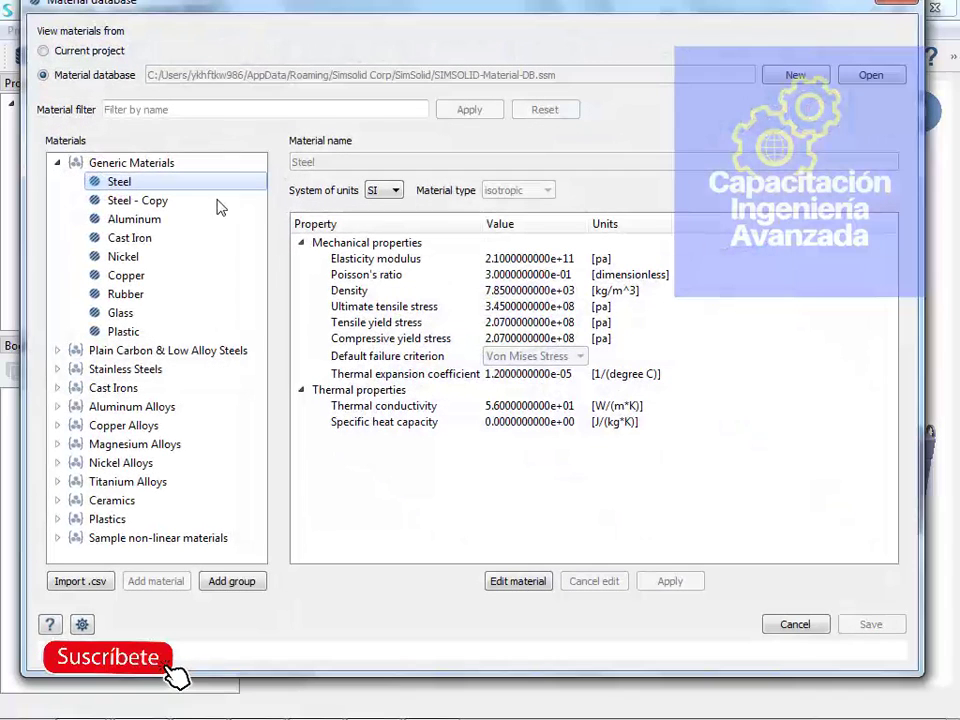
pyautogui.click(136, 204)
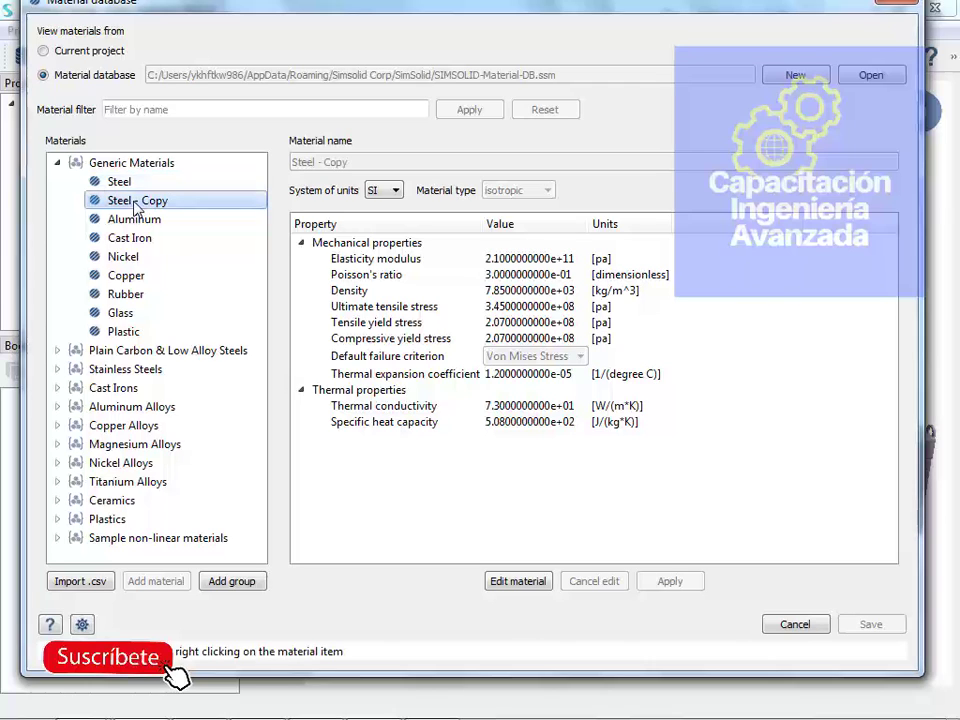
pyautogui.click(115, 182)
pyautogui.click(57, 163)
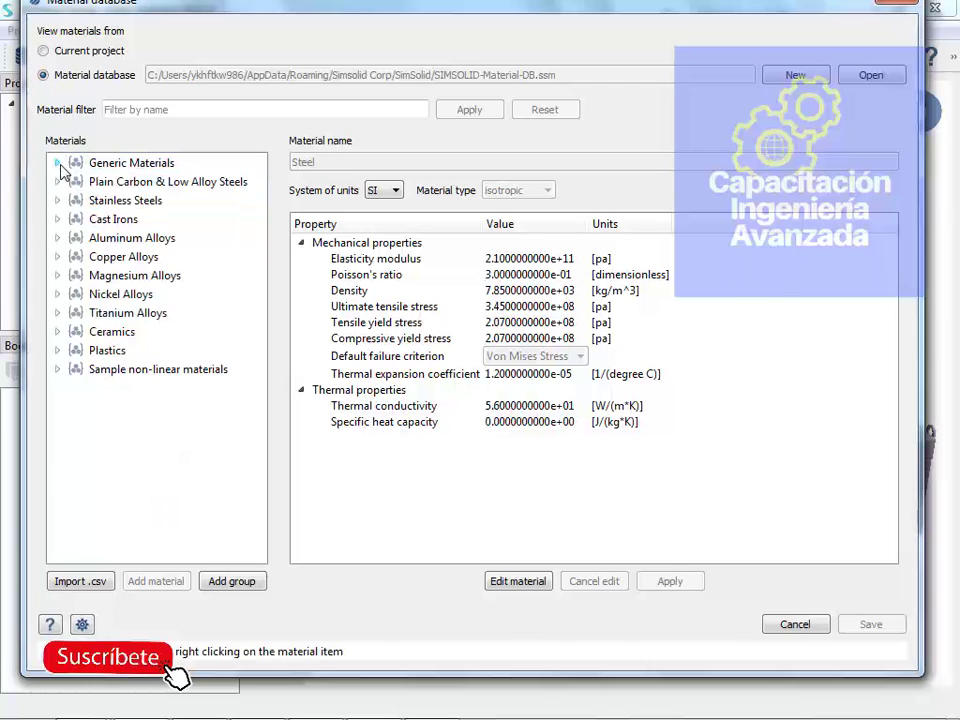
pyautogui.click(58, 163)
pyautogui.click(110, 200)
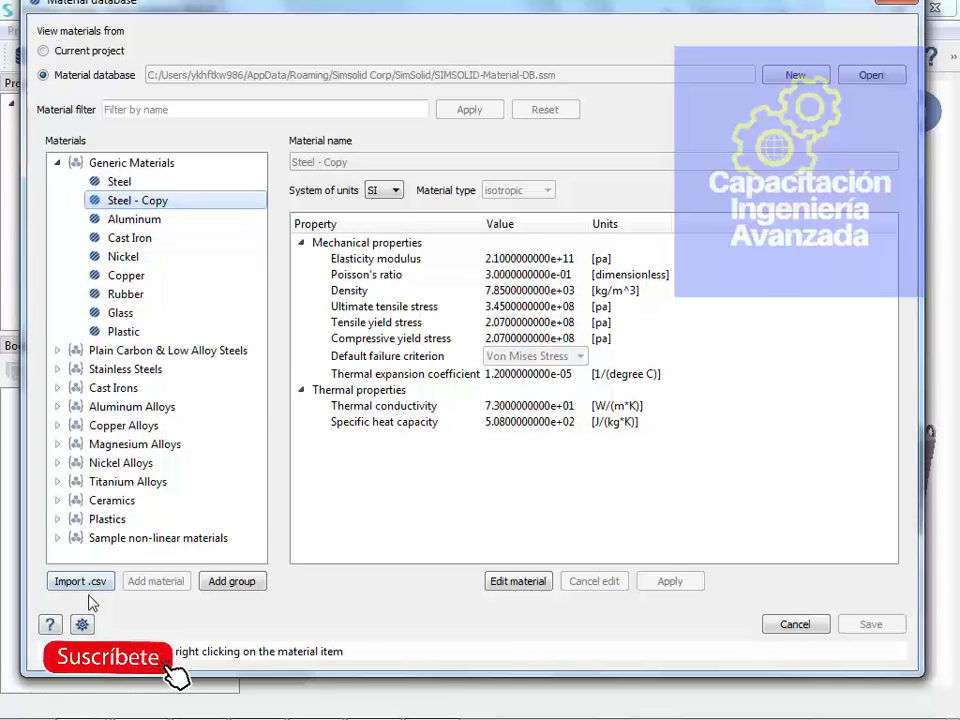
# Look through the Sample non-linear materials, Plastics and Ceramics groups and view the properties of generic Steel
pyautogui.click(57, 538)
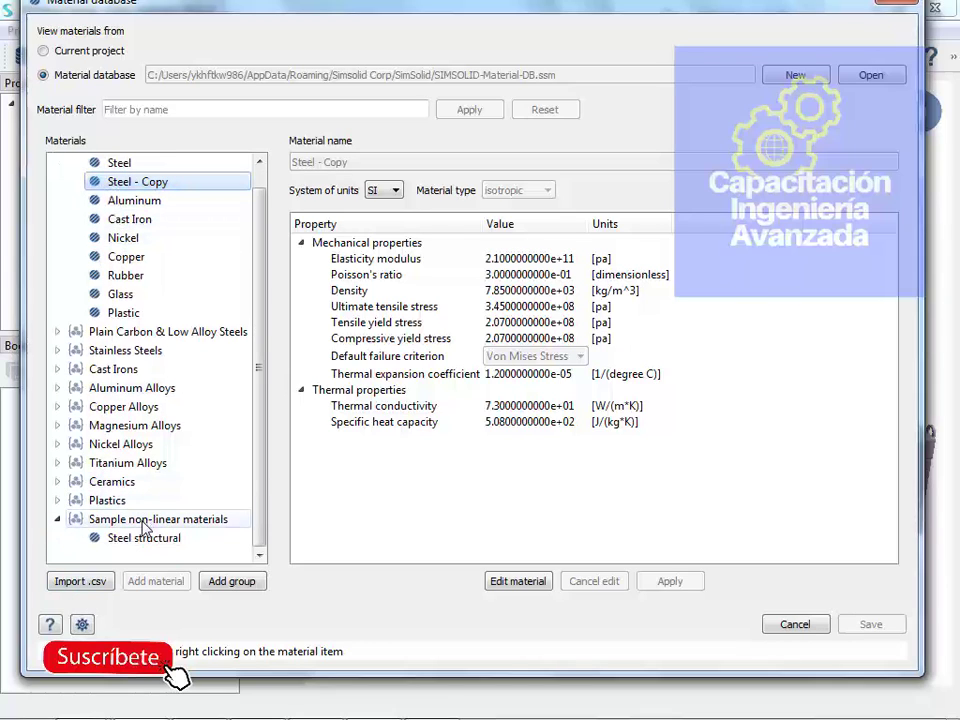
pyautogui.click(112, 500)
pyautogui.click(115, 482)
pyautogui.scroll(1, 171, 274)
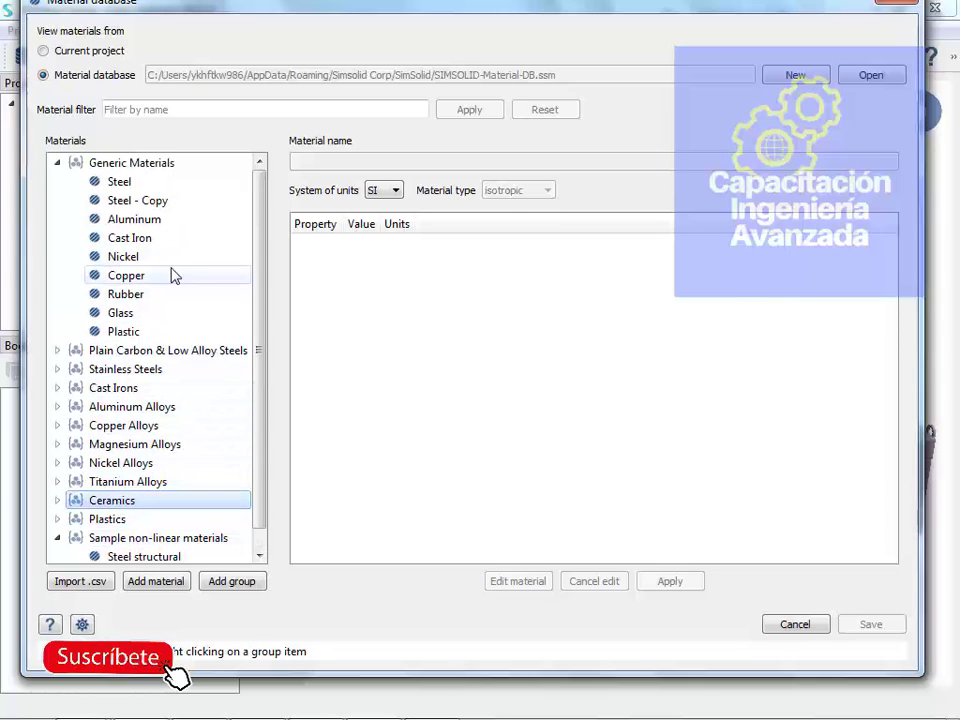
pyautogui.click(118, 182)
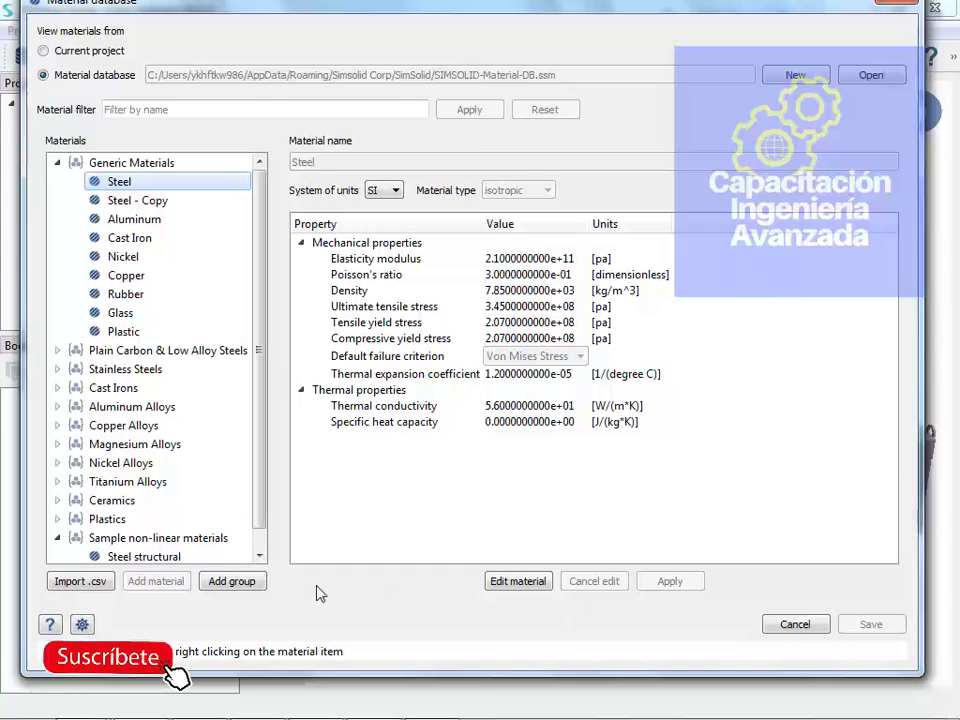
# View the generic Plastic material without editing it, and view the properties of Steel - Copy again
pyautogui.doubleClick(124, 331)
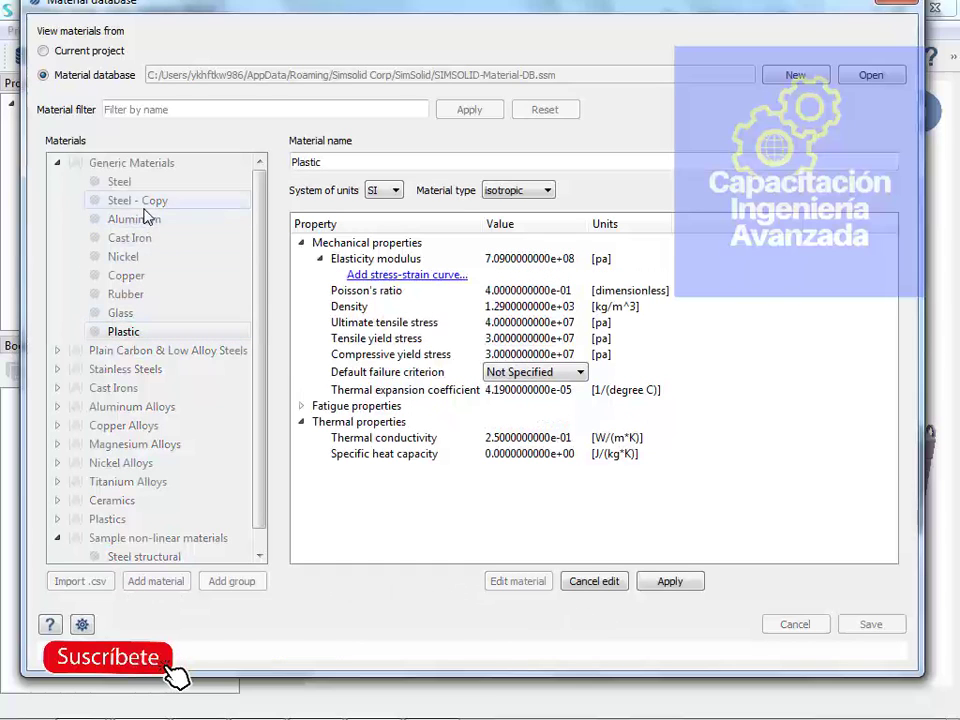
pyautogui.click(598, 583)
pyautogui.click(122, 201)
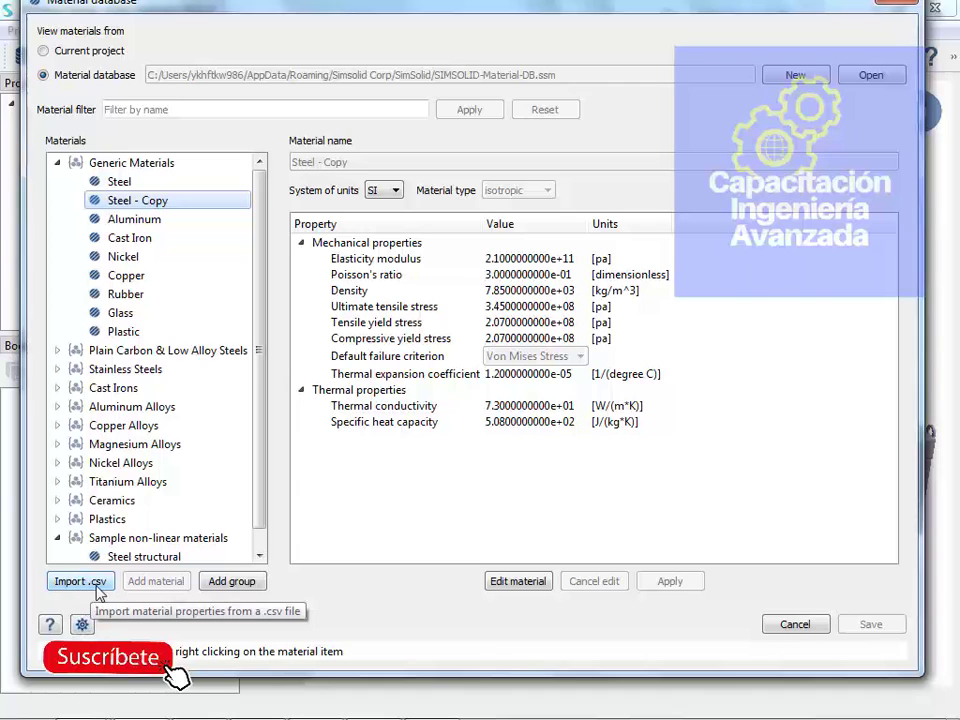
pyautogui.scroll(-1, 108, 560)
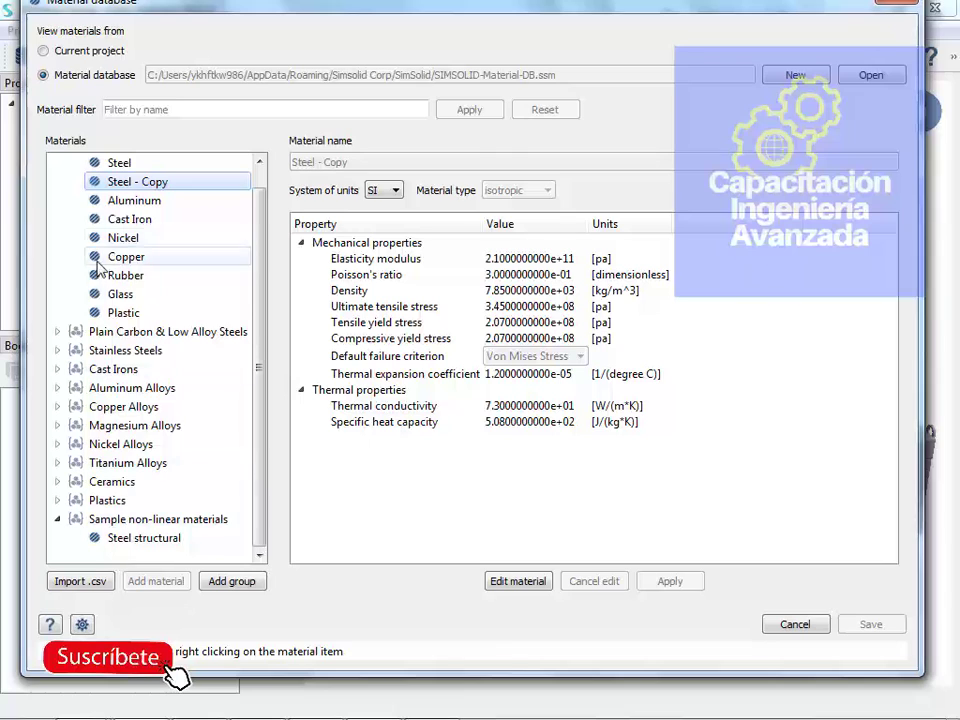
pyautogui.scroll(1, 90, 250)
# Add a new material group to the database and name it WELDING
pyautogui.click(57, 163)
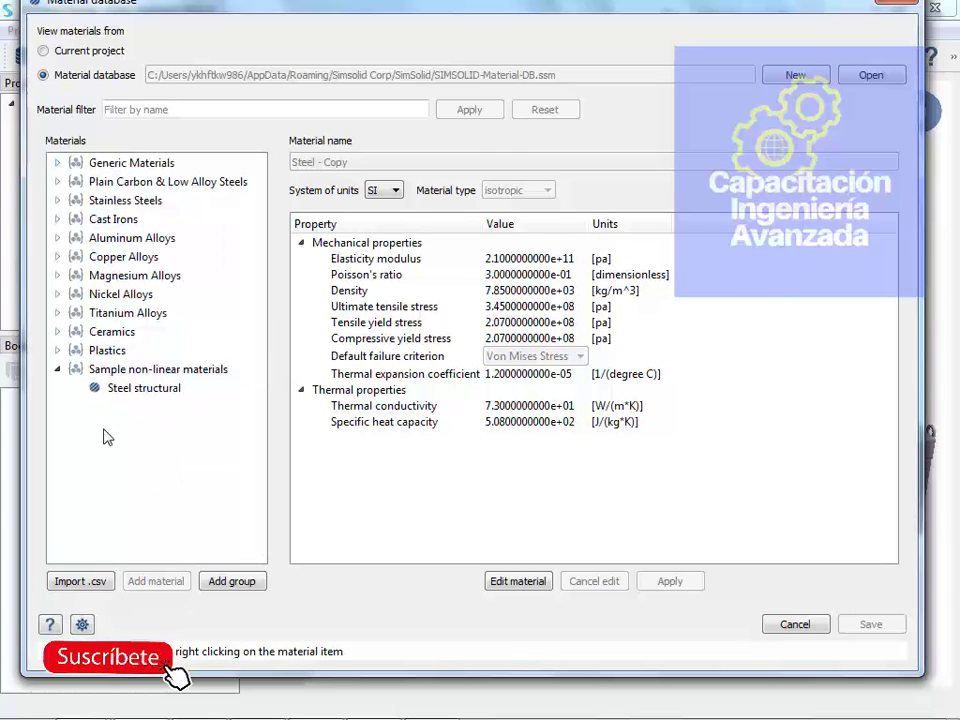
pyautogui.click(57, 369)
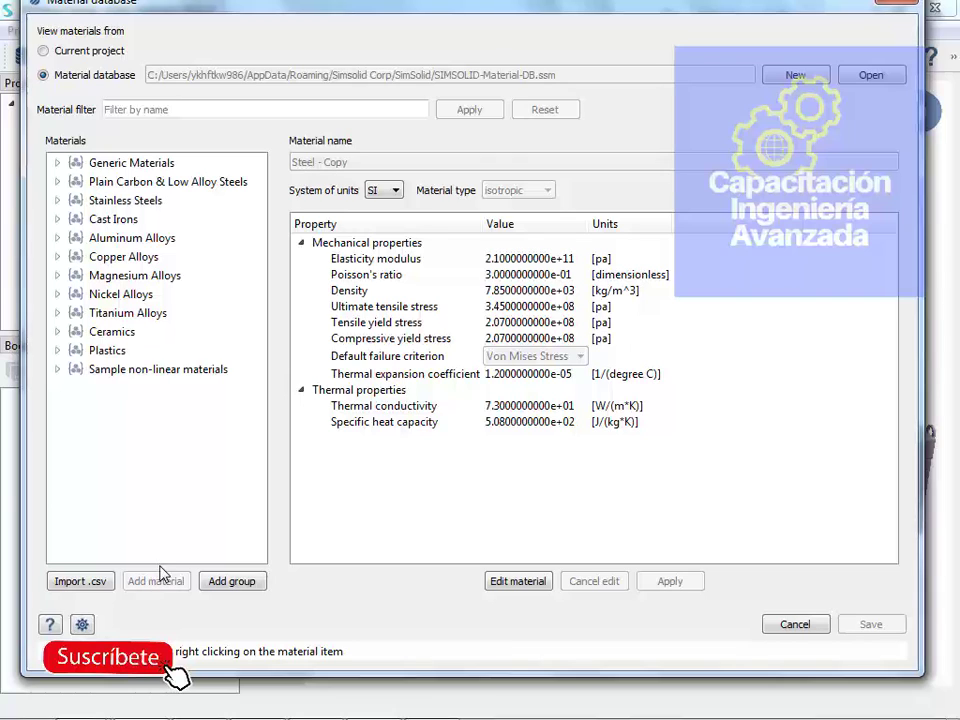
pyautogui.click(214, 584)
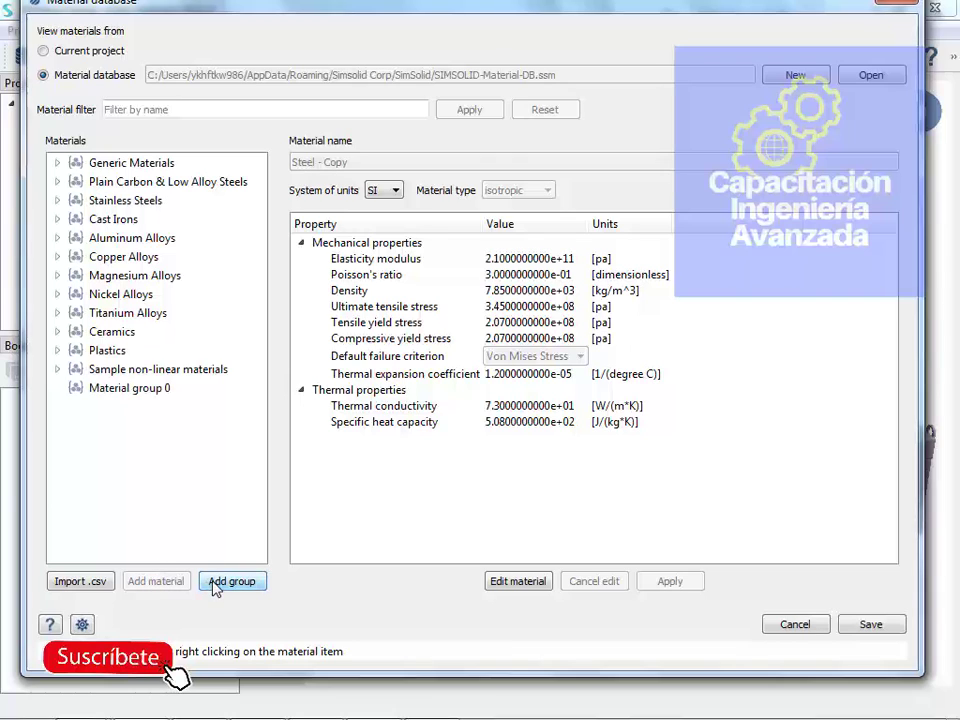
pyautogui.click(103, 392)
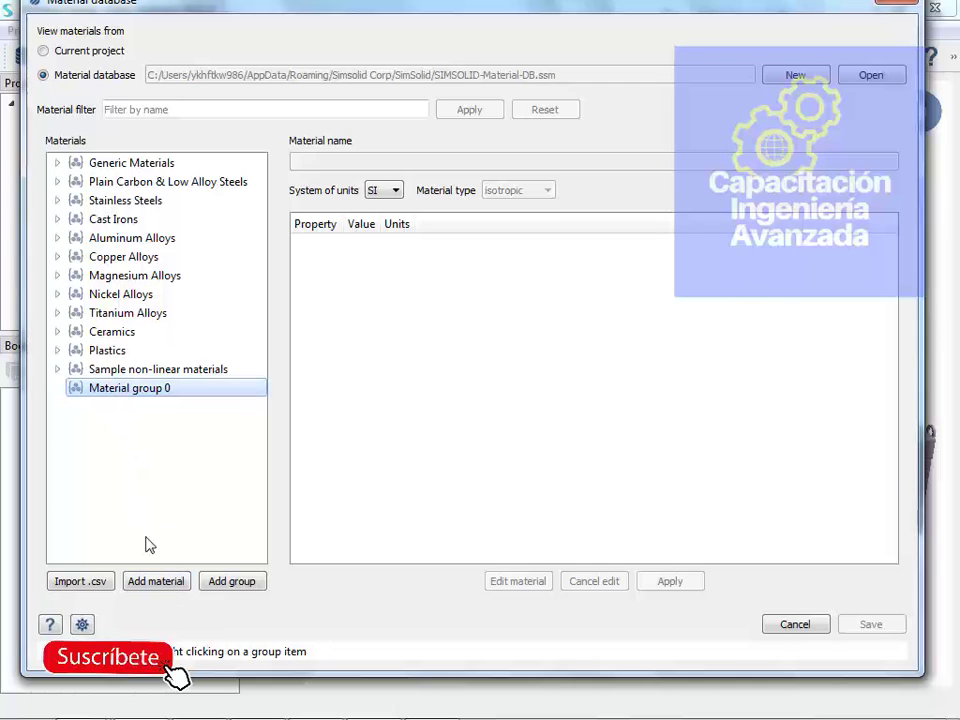
pyautogui.rightClick(112, 390)
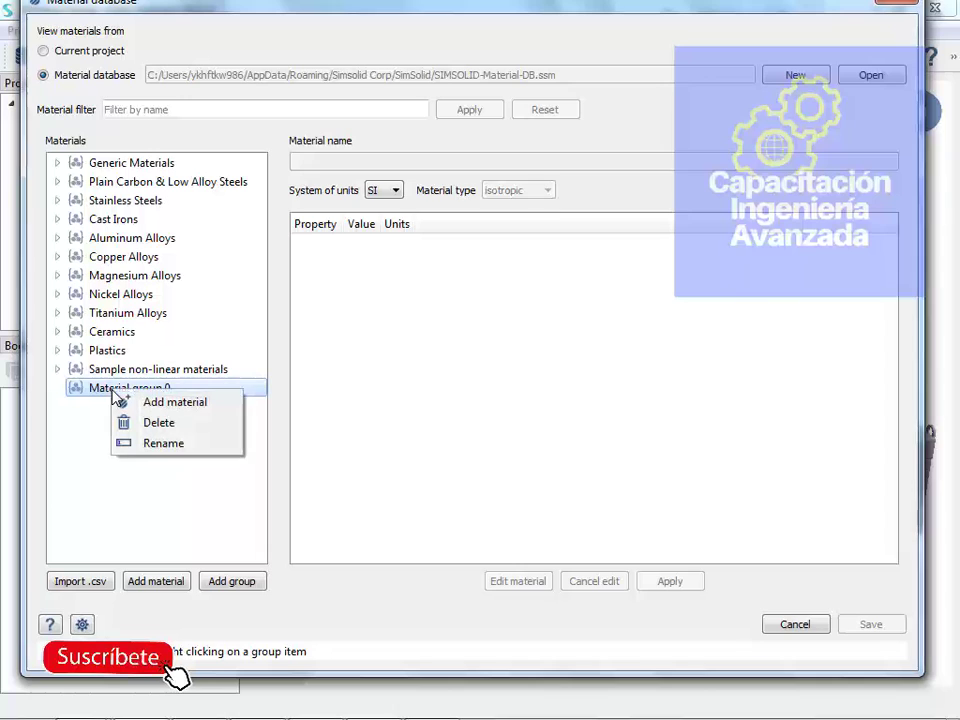
pyautogui.click(158, 443)
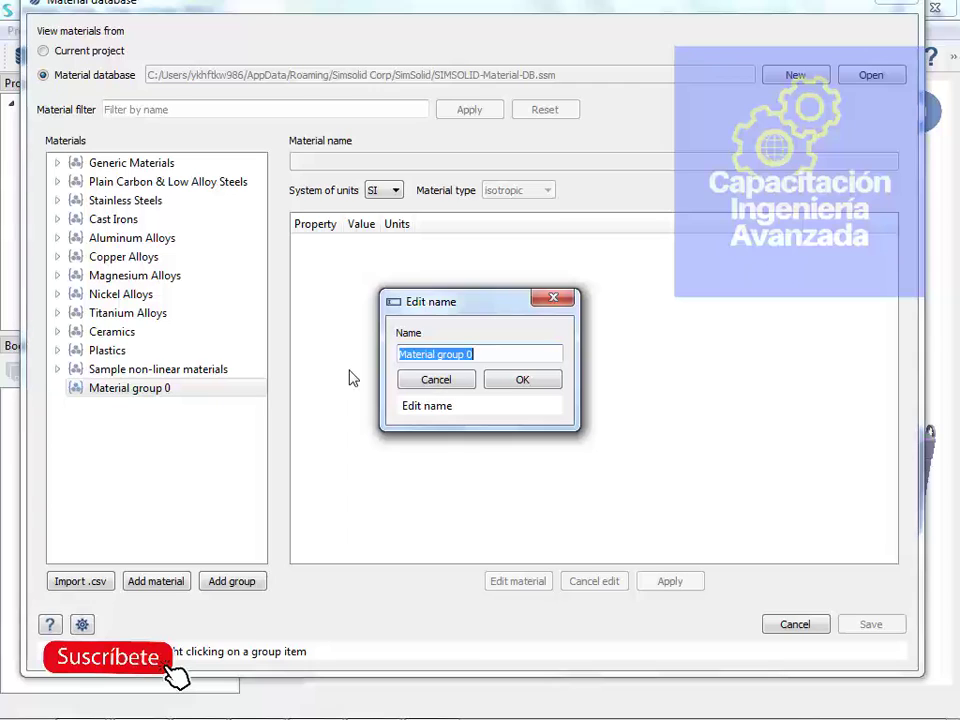
pyautogui.write('SO')
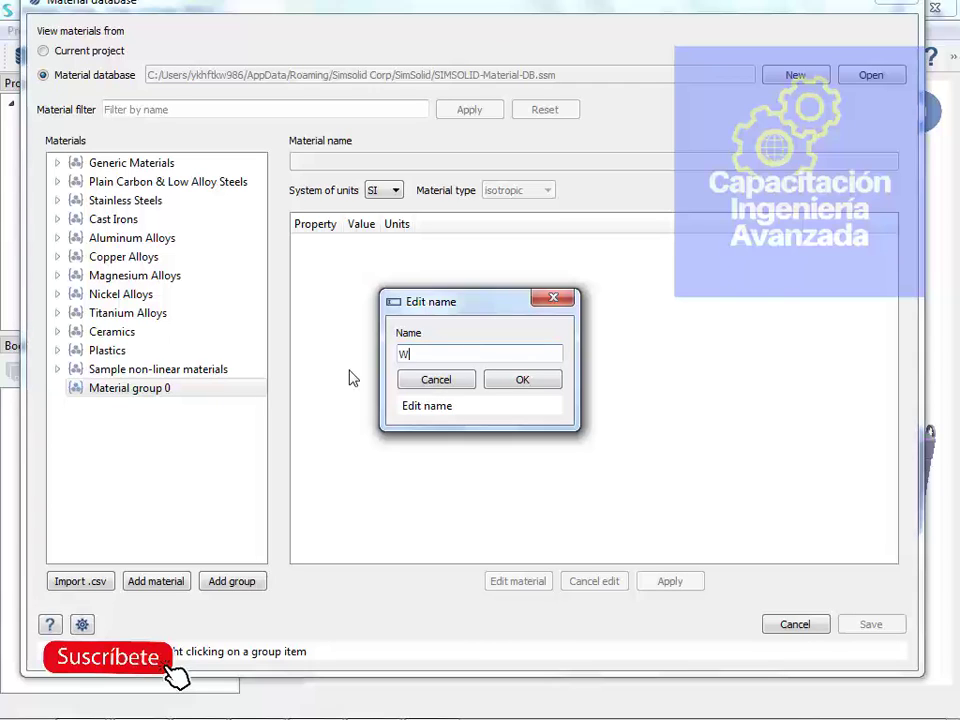
pyautogui.write('ELDING')
pyautogui.click(530, 385)
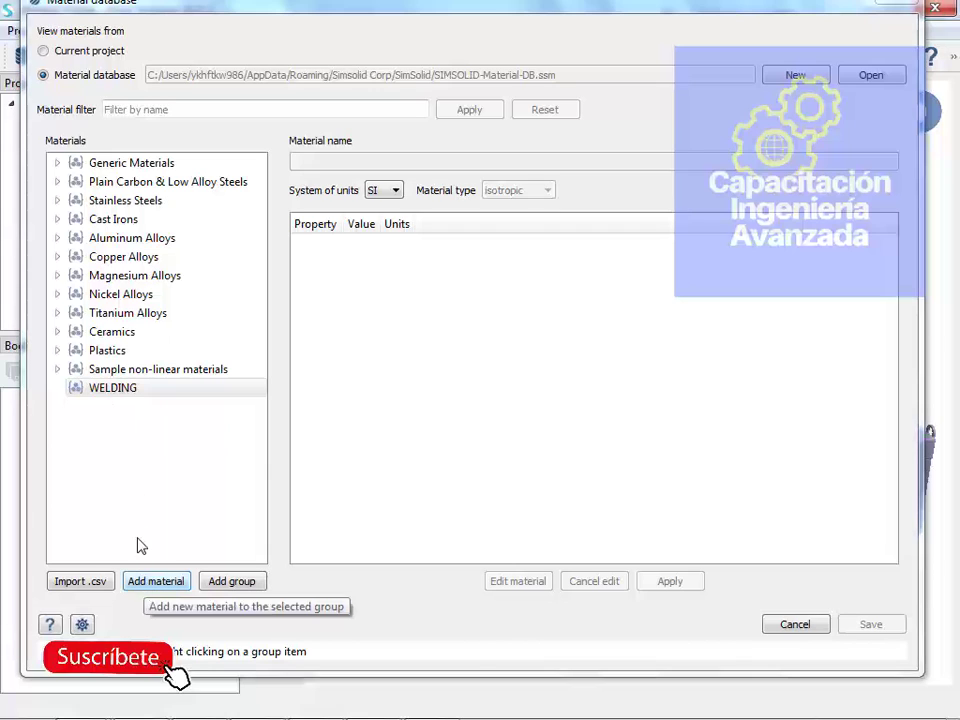
# Examine the properties of Steel - Copy and Steel in the Generic Materials group
pyautogui.click(57, 165)
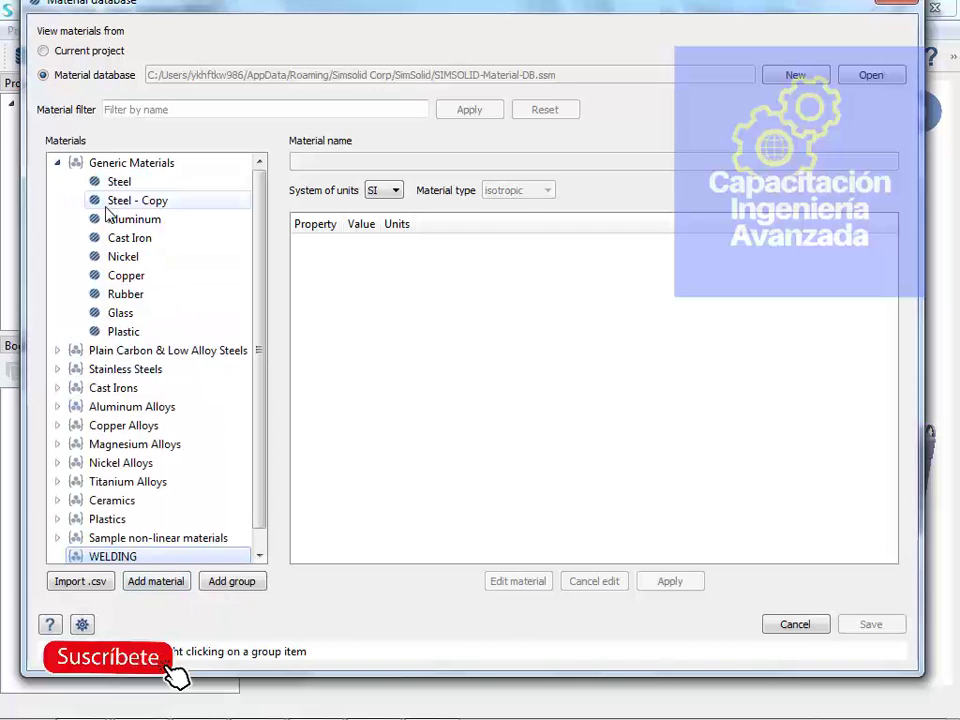
pyautogui.click(119, 203)
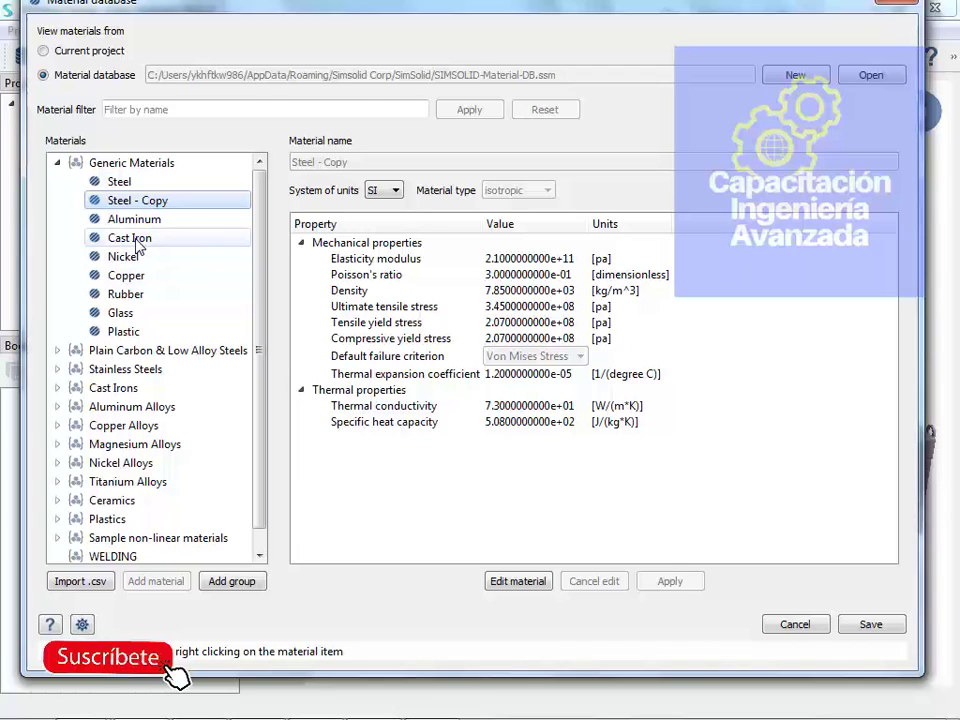
pyautogui.click(126, 184)
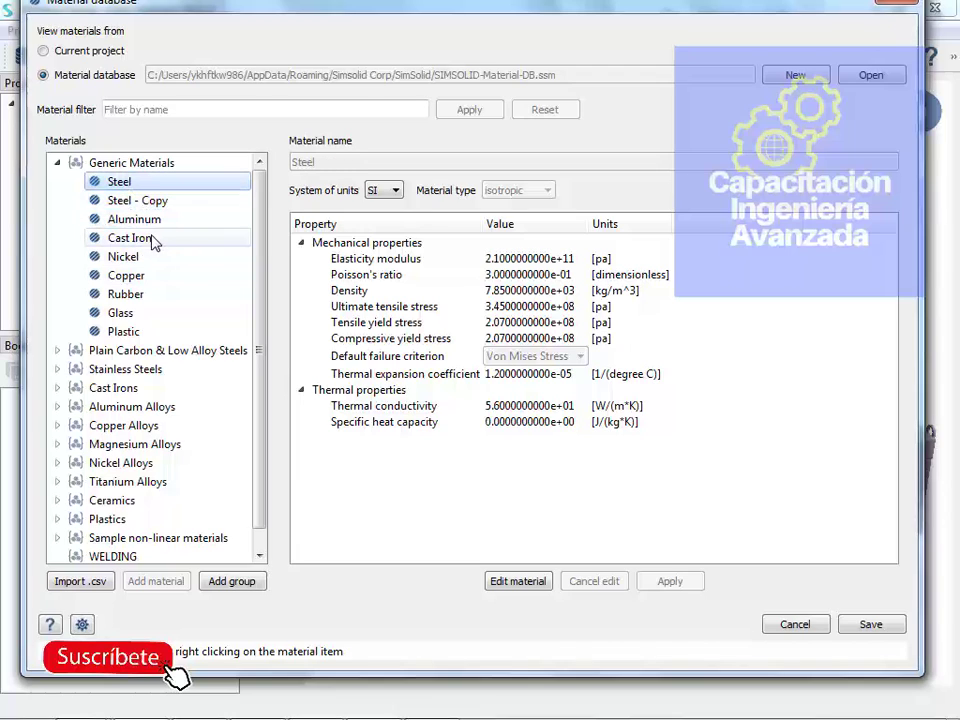
pyautogui.scroll(-1, 150, 510)
pyautogui.click(112, 538)
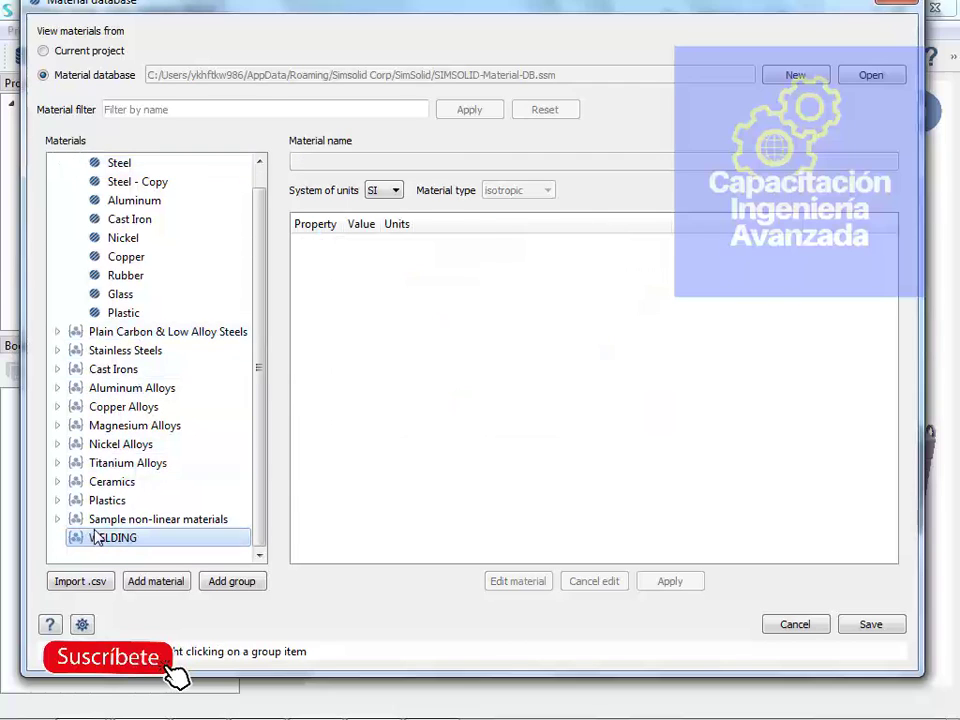
pyautogui.click(147, 581)
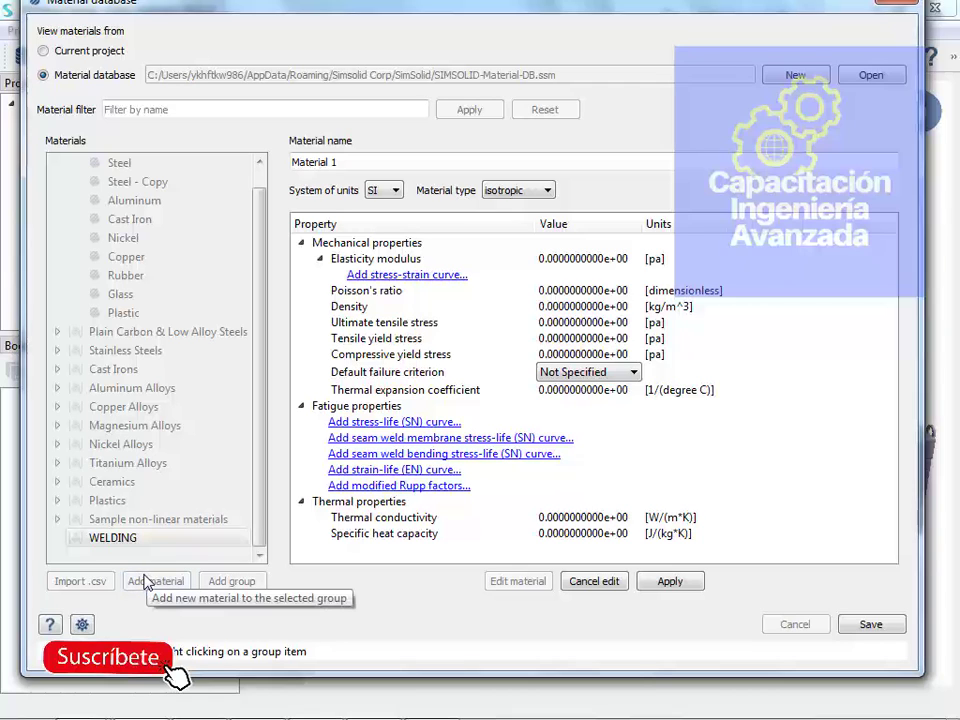
pyautogui.click(612, 582)
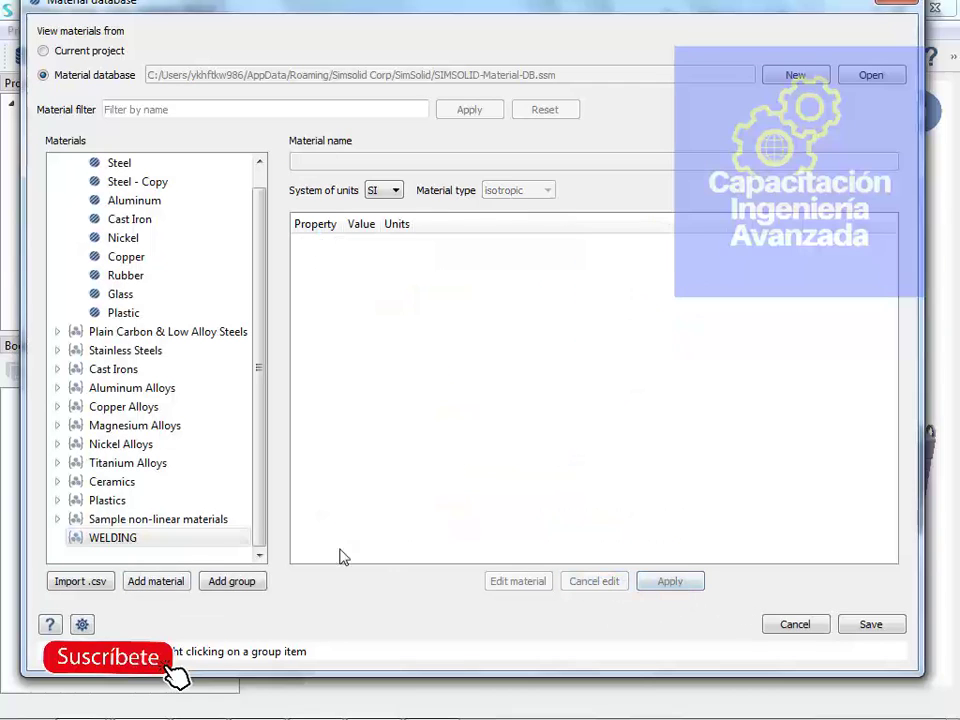
pyautogui.click(96, 539)
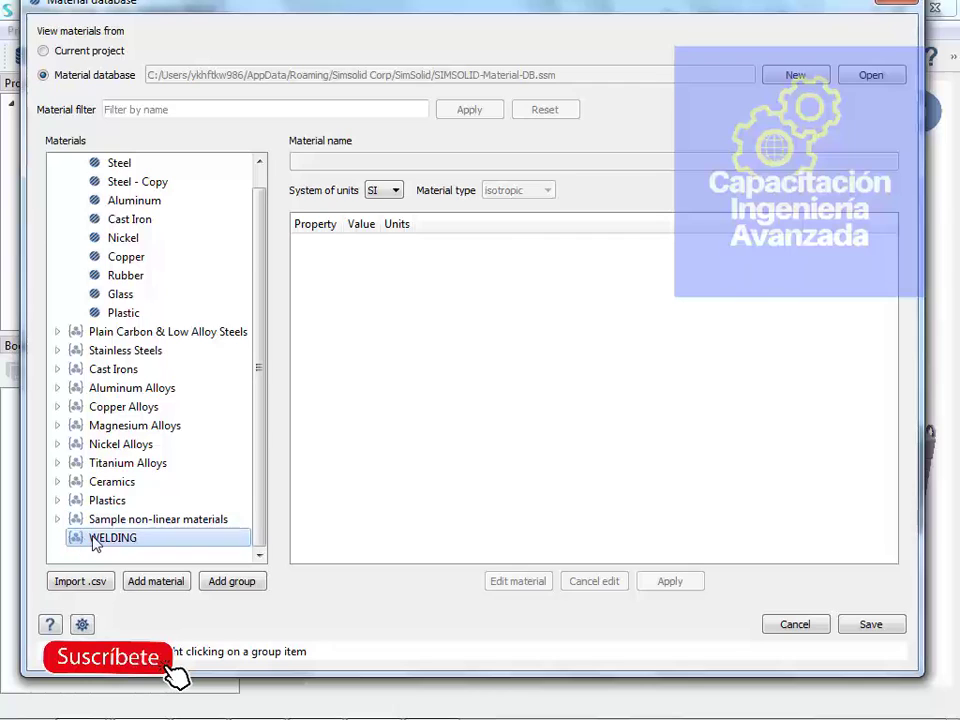
# Add a second material group below WELDING and try to rename it as Welding
pyautogui.click(229, 584)
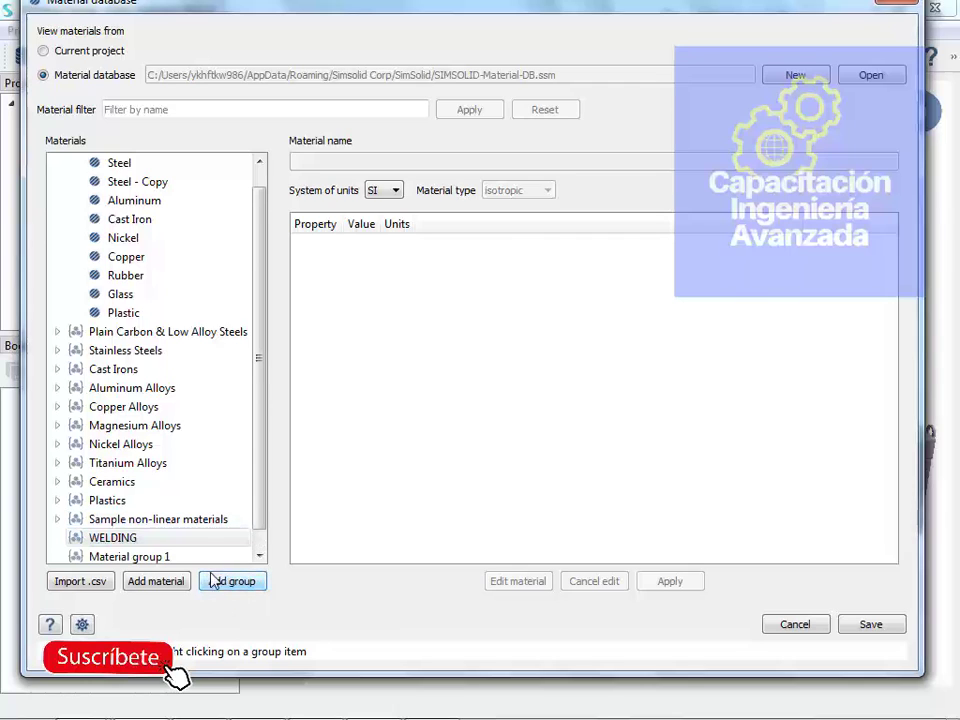
pyautogui.rightClick(145, 545)
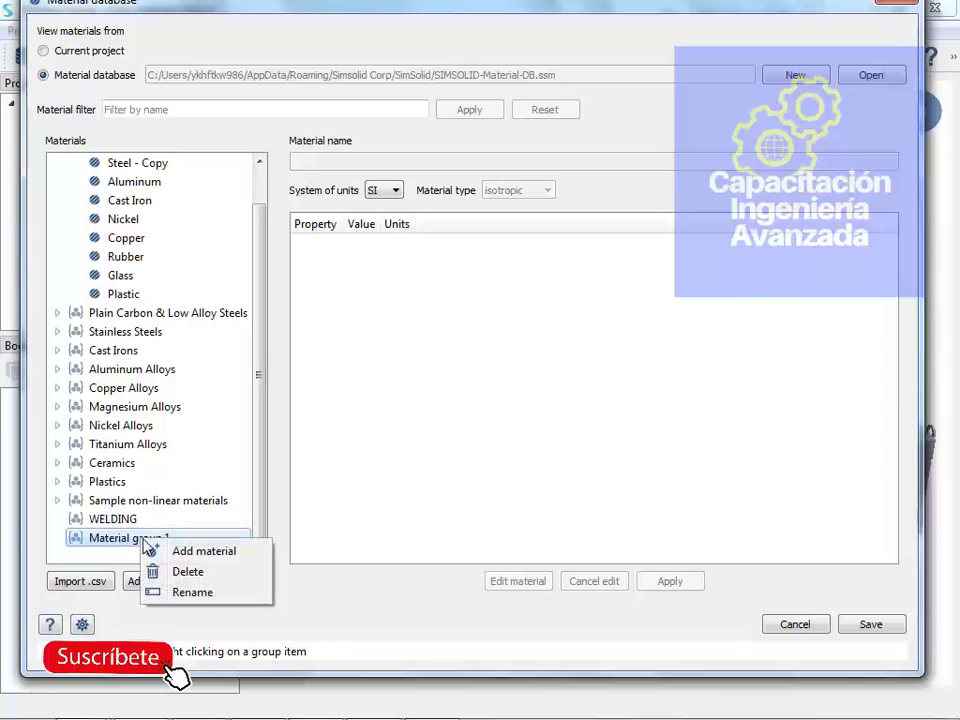
pyautogui.click(189, 590)
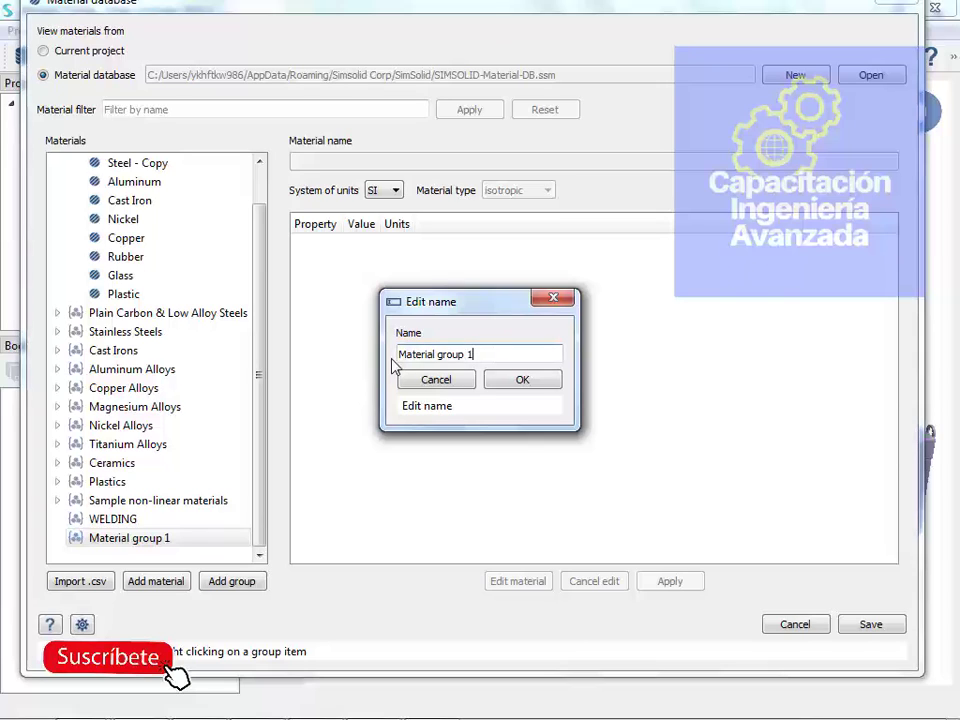
pyautogui.hotkey('ctrl', 'a')
pyautogui.write('wEL')
pyautogui.press('BackSpace')
pyautogui.press('BackSpace')
pyautogui.write('Welding')
pyautogui.click(497, 380)
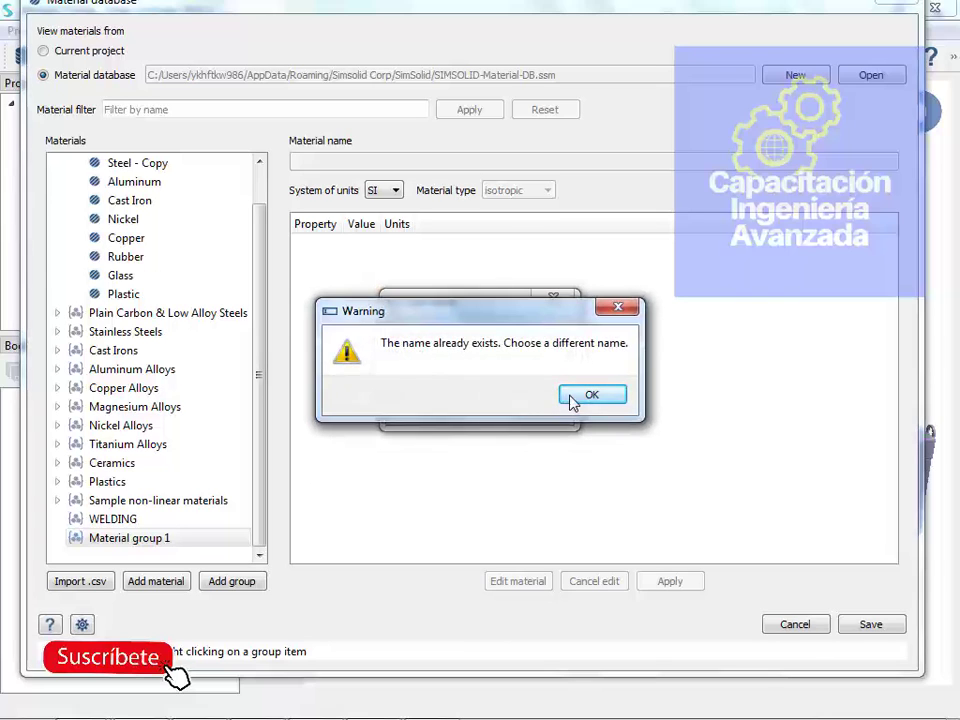
pyautogui.click(572, 398)
# Rename the second new material group as Welding 1 and select the WELDING group
pyautogui.rightClick(170, 541)
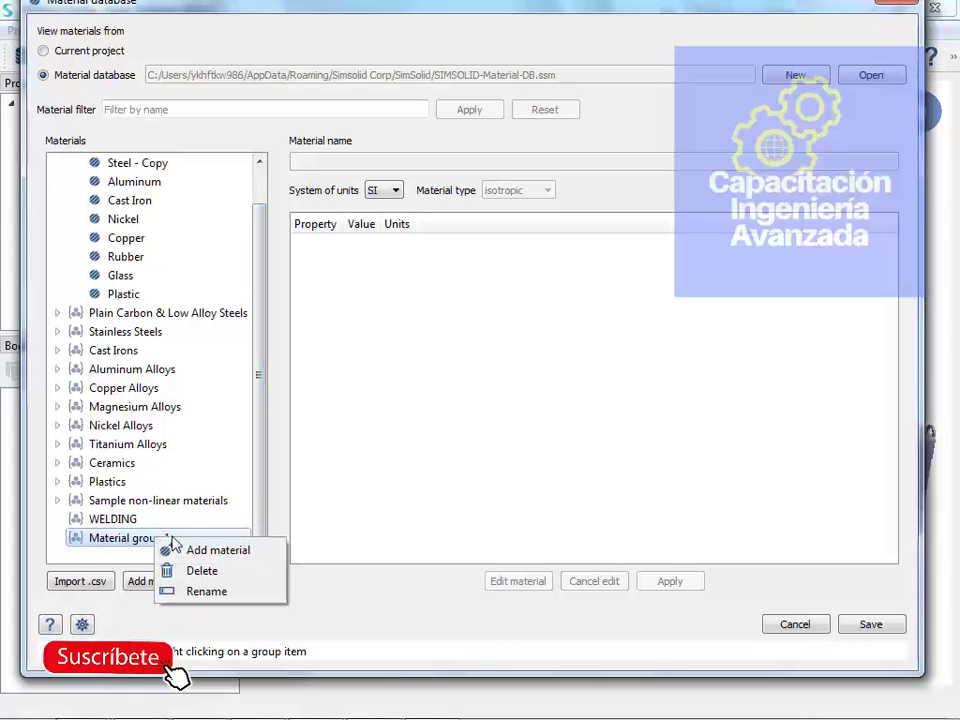
pyautogui.click(200, 590)
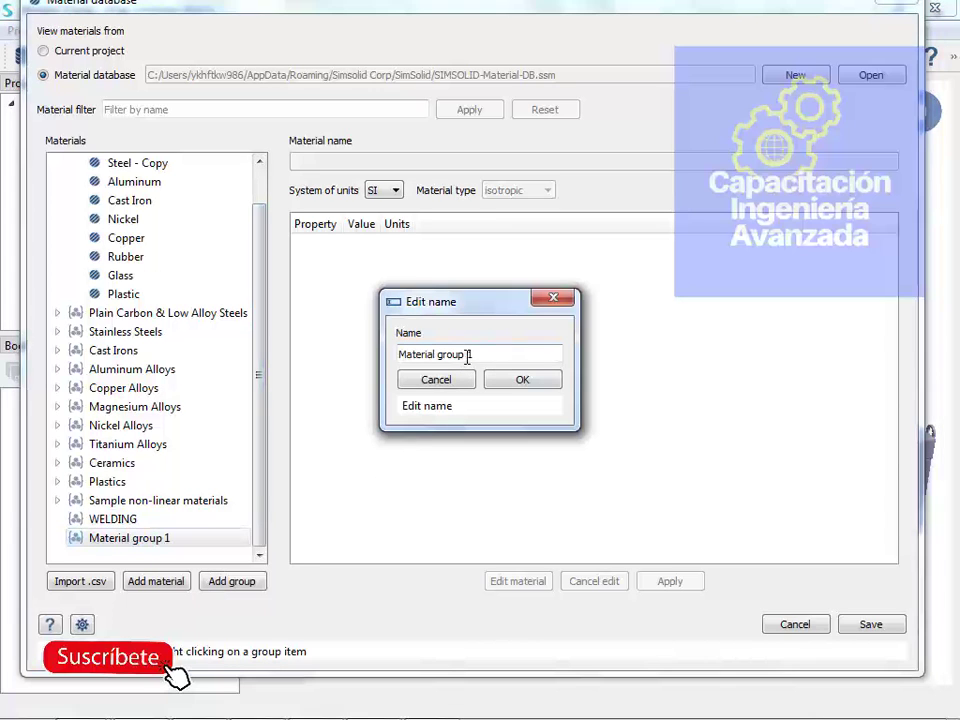
pyautogui.moveTo(467, 355); pyautogui.dragTo(315, 347)
pyautogui.write('W')
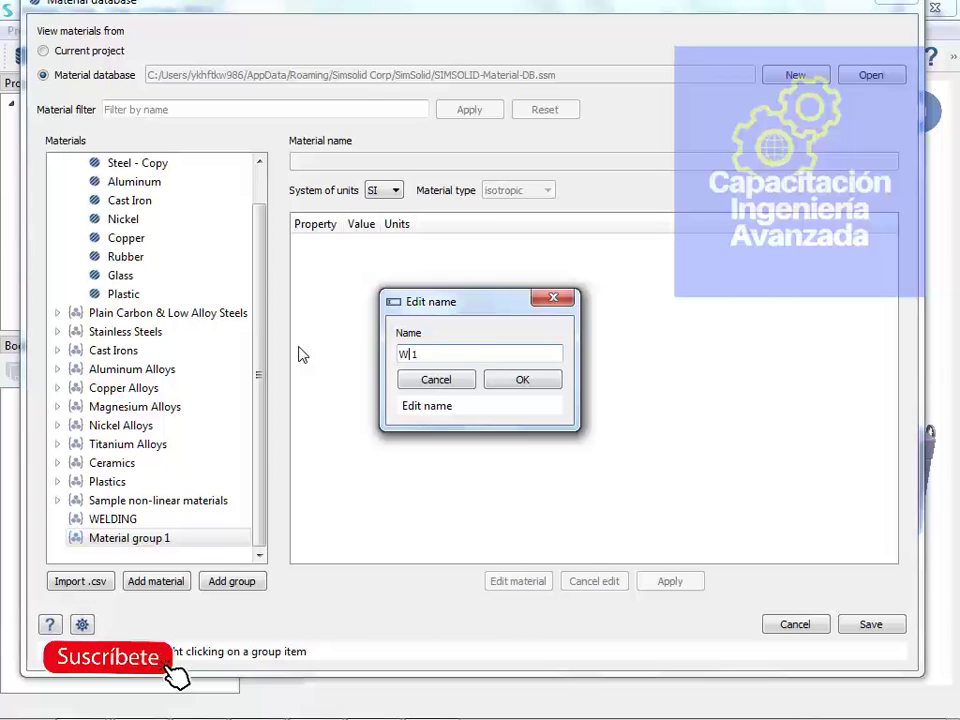
pyautogui.write('el')
pyautogui.write('dingE')
pyautogui.press('BackSpace')
pyautogui.click(528, 379)
pyautogui.click(116, 524)
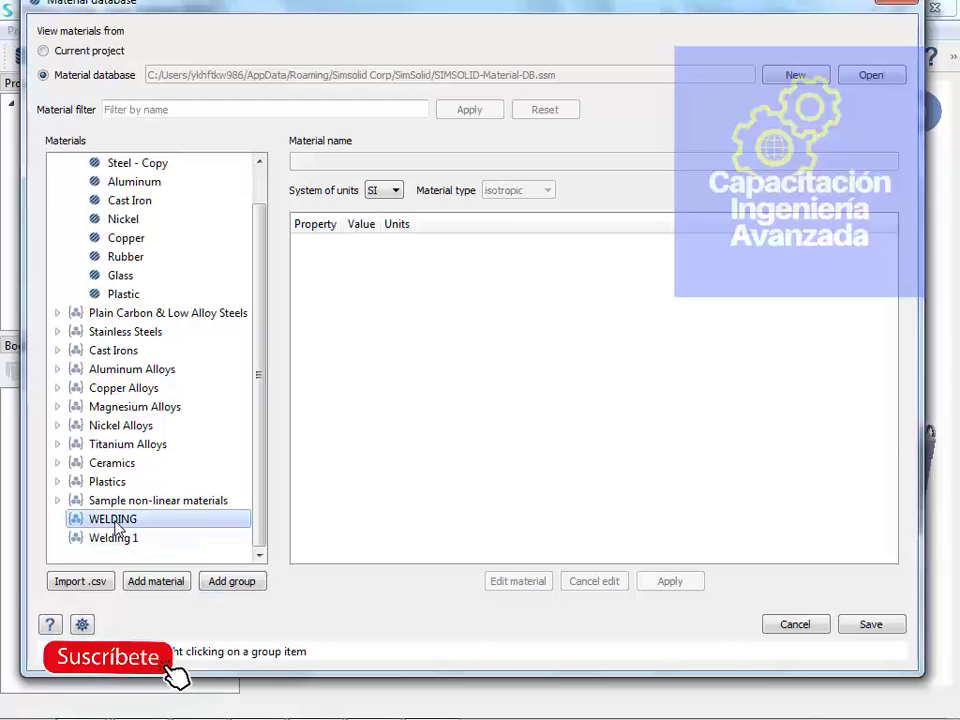
# Delete the WELDING group and add a material named Welding to the Welding 1 group
pyautogui.rightClick(118, 527)
pyautogui.click(145, 554)
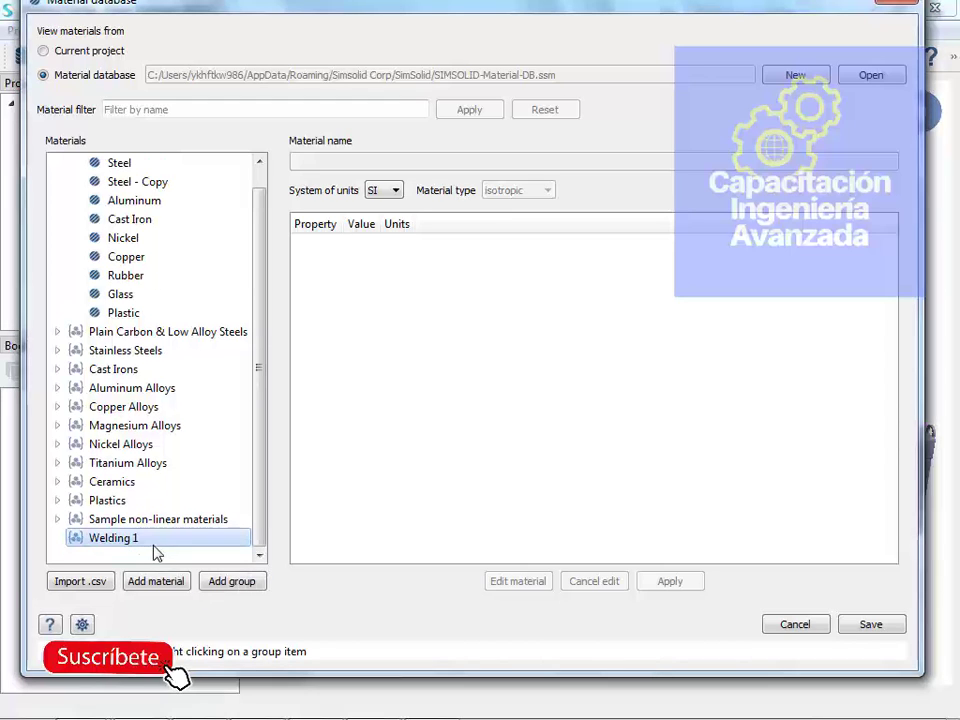
pyautogui.rightClick(146, 547)
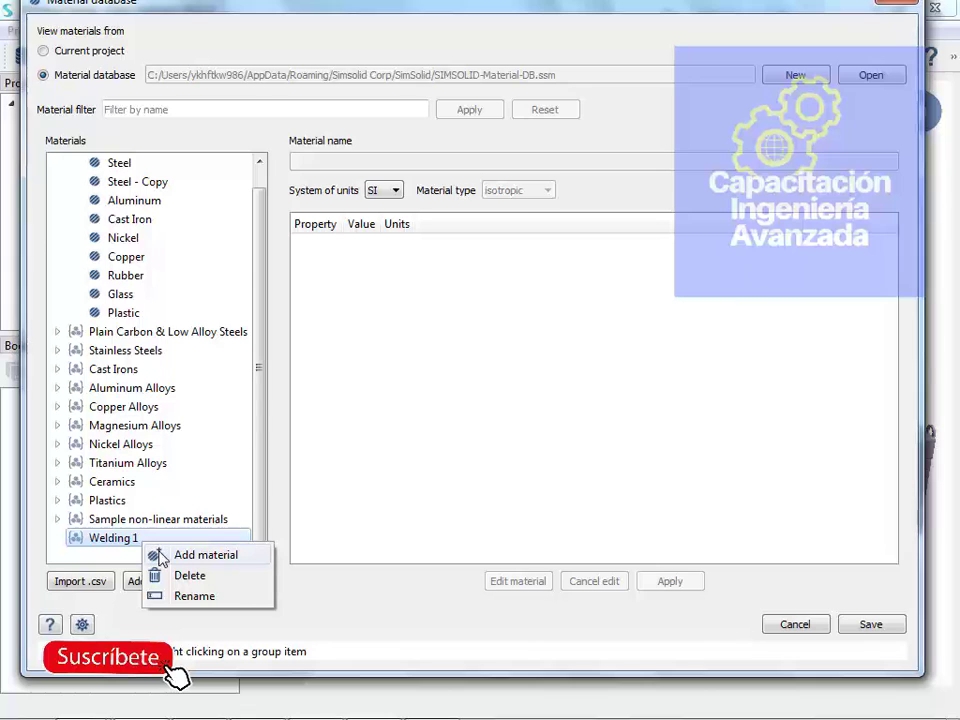
pyautogui.click(161, 556)
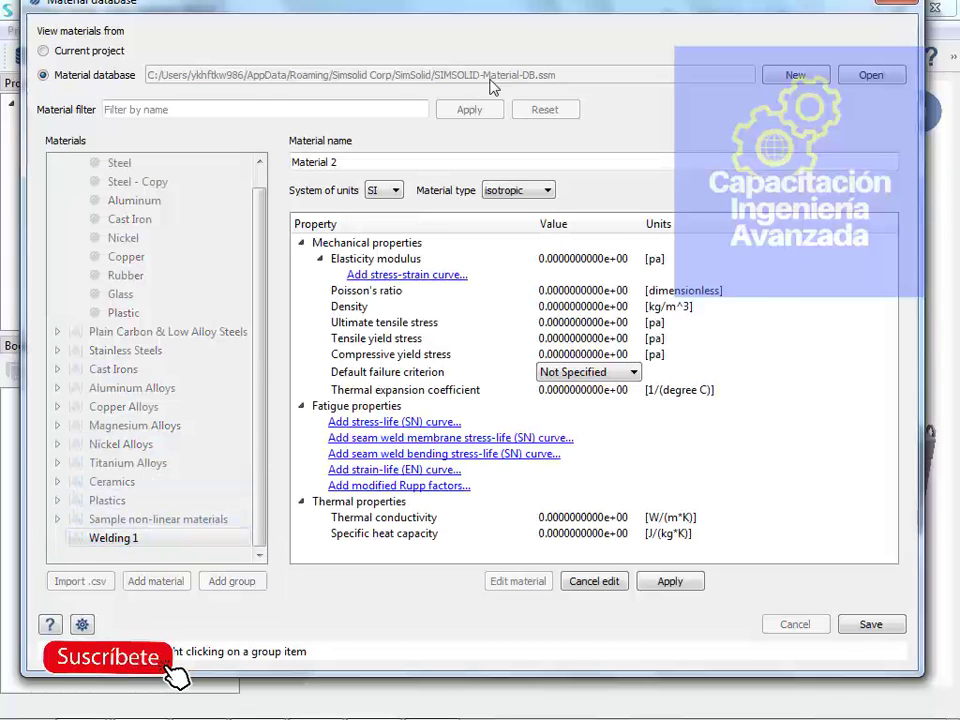
pyautogui.moveTo(369, 155); pyautogui.dragTo(240, 162)
pyautogui.write('Welding')
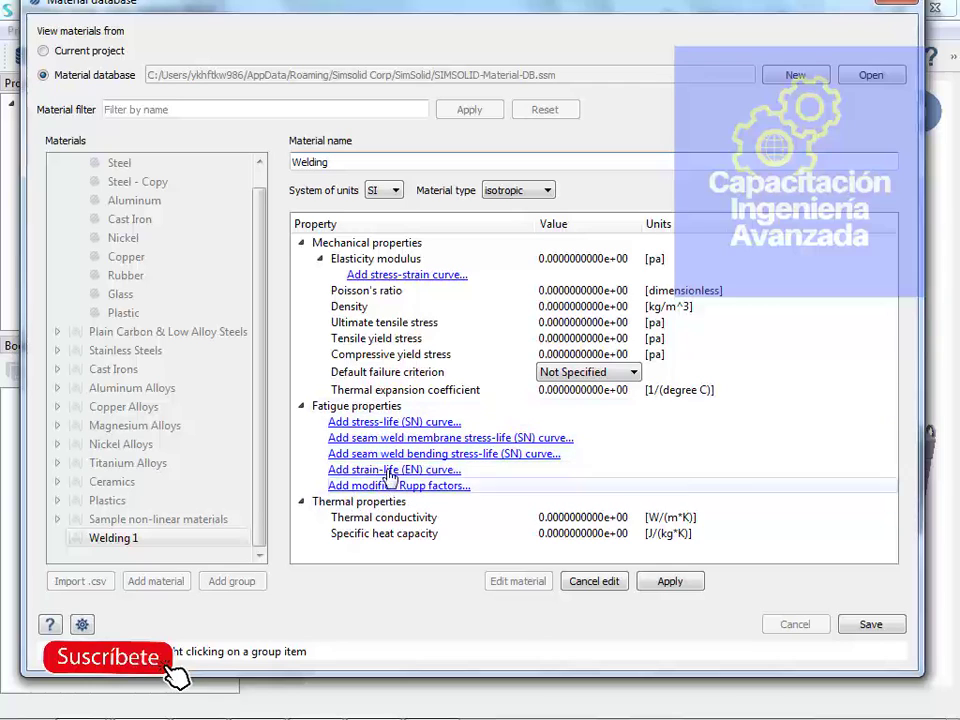
# Set the Welding material's elasticity modulus to 2e+9 Pa
pyautogui.doubleClick(577, 262)
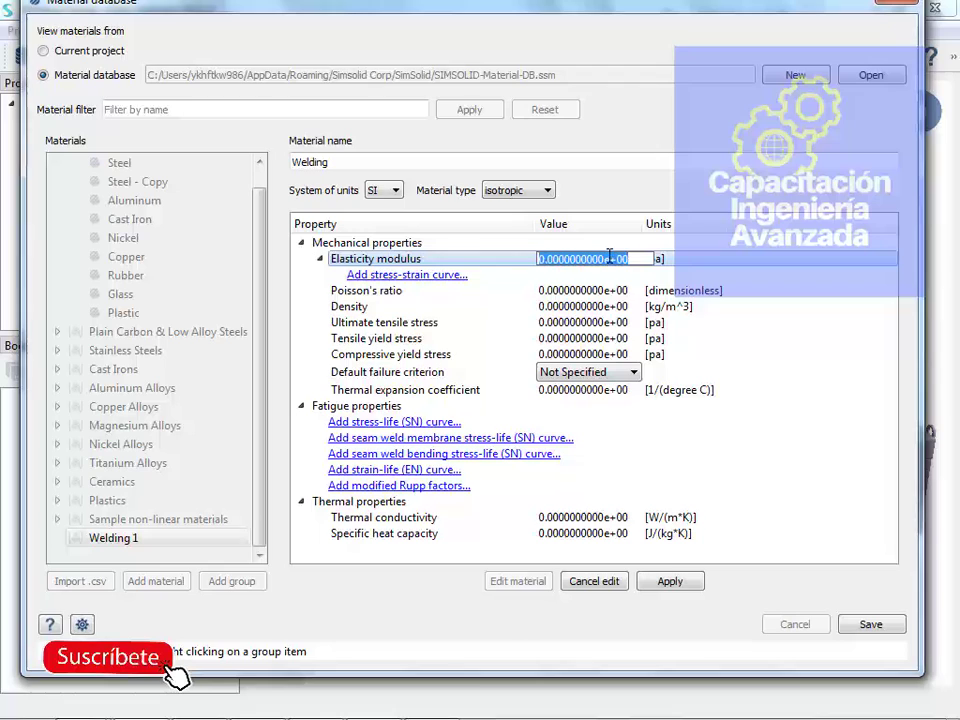
pyautogui.write('2')
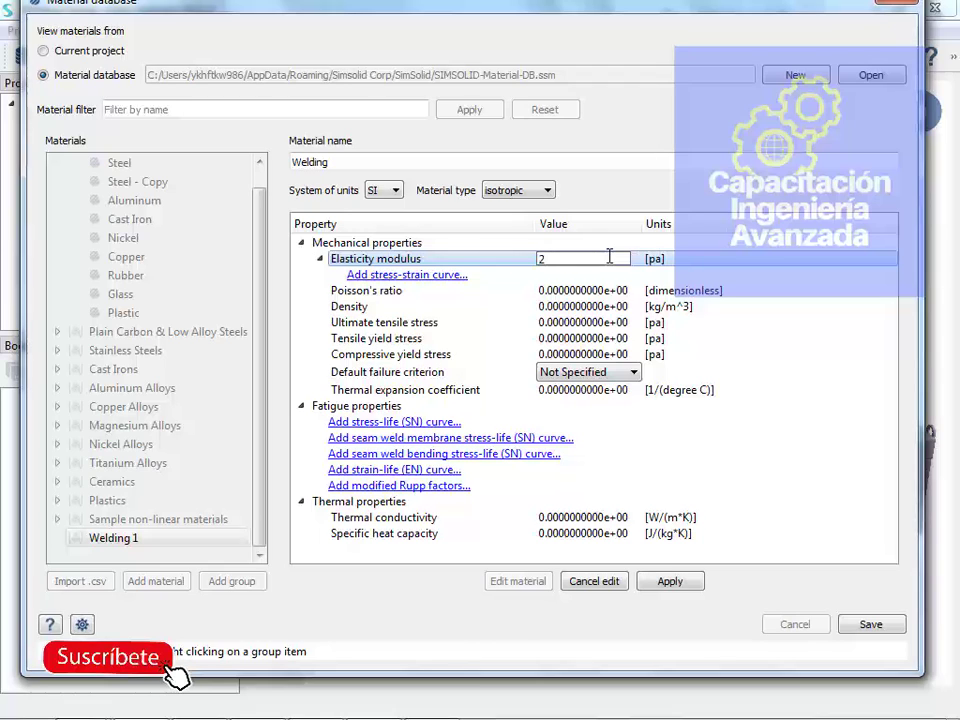
pyautogui.write('e9')
pyautogui.press('Return')
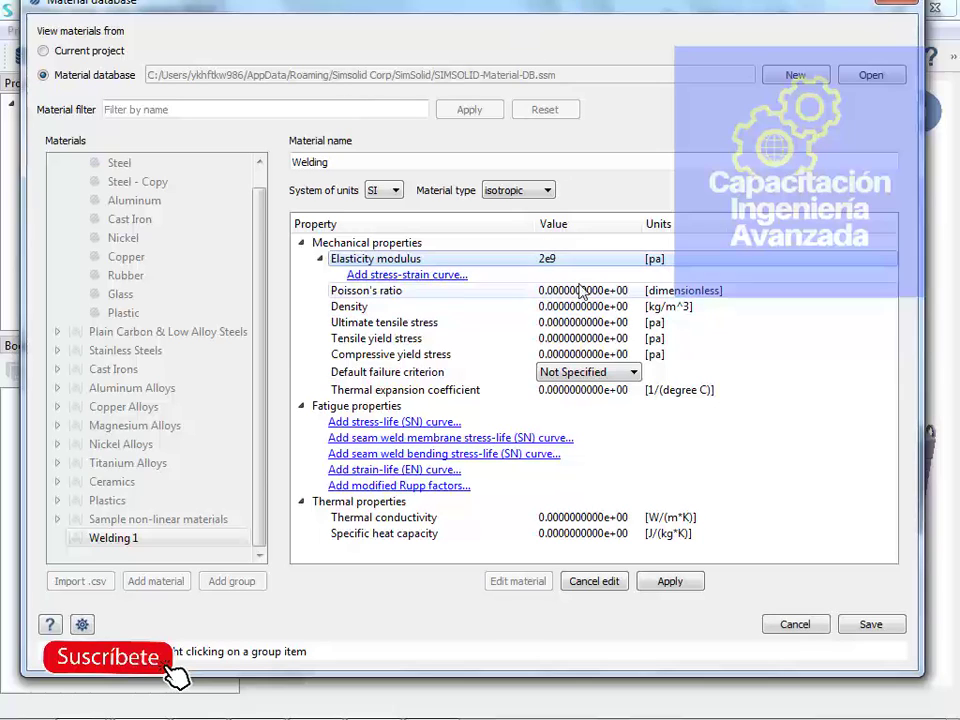
pyautogui.doubleClick(548, 260)
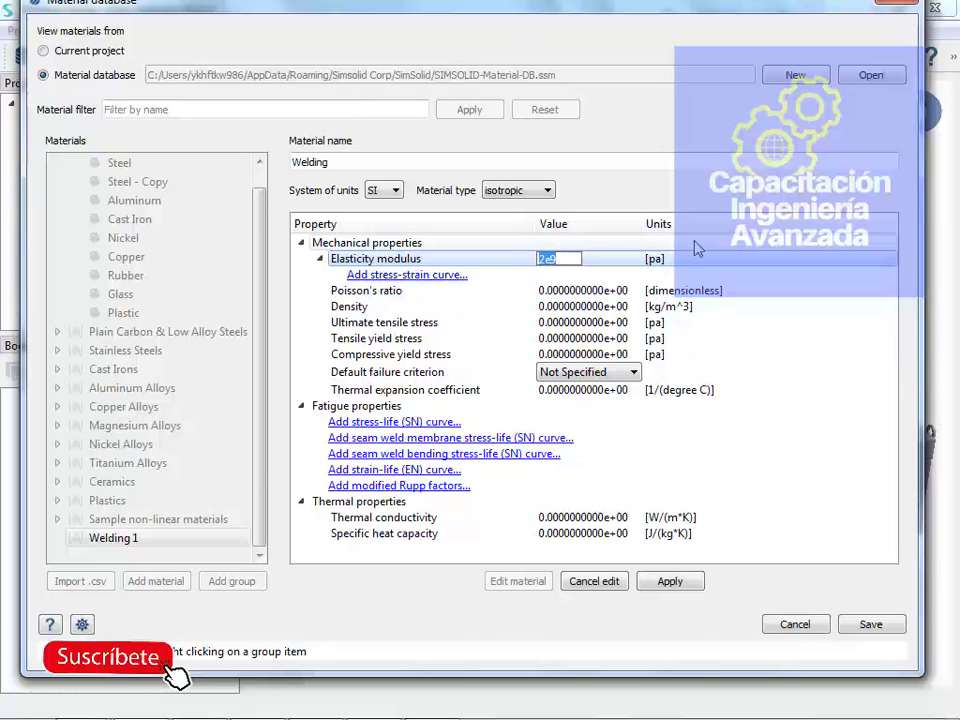
pyautogui.press('Left')
pyautogui.write('+')
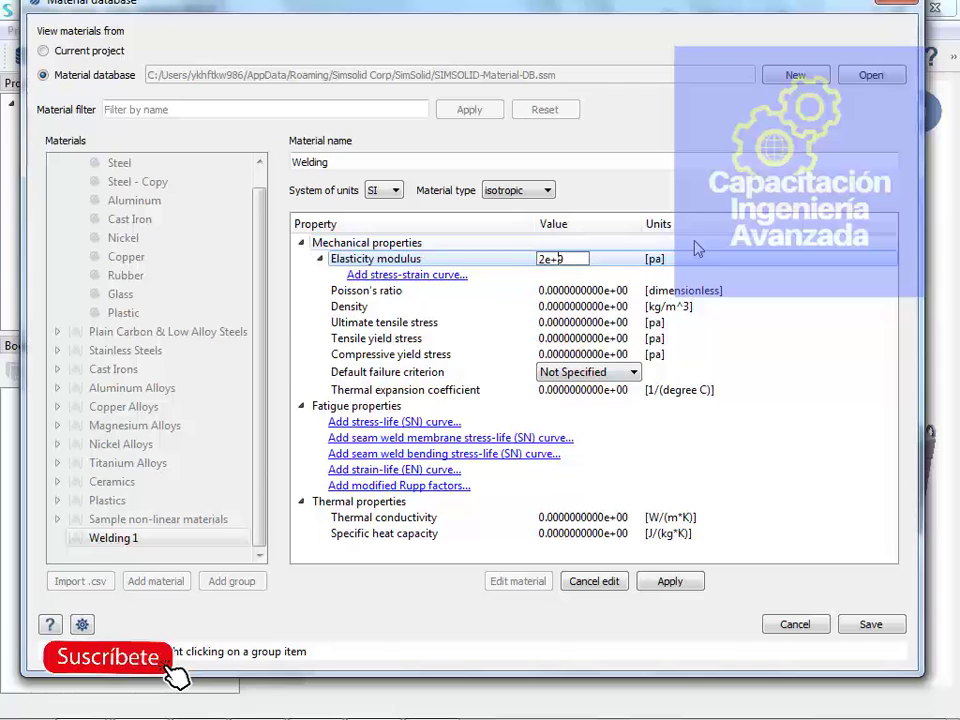
# Set the Welding material's Poisson's ratio to 0.3 and its density to 7.850e+3 kg/m^3
pyautogui.doubleClick(612, 289)
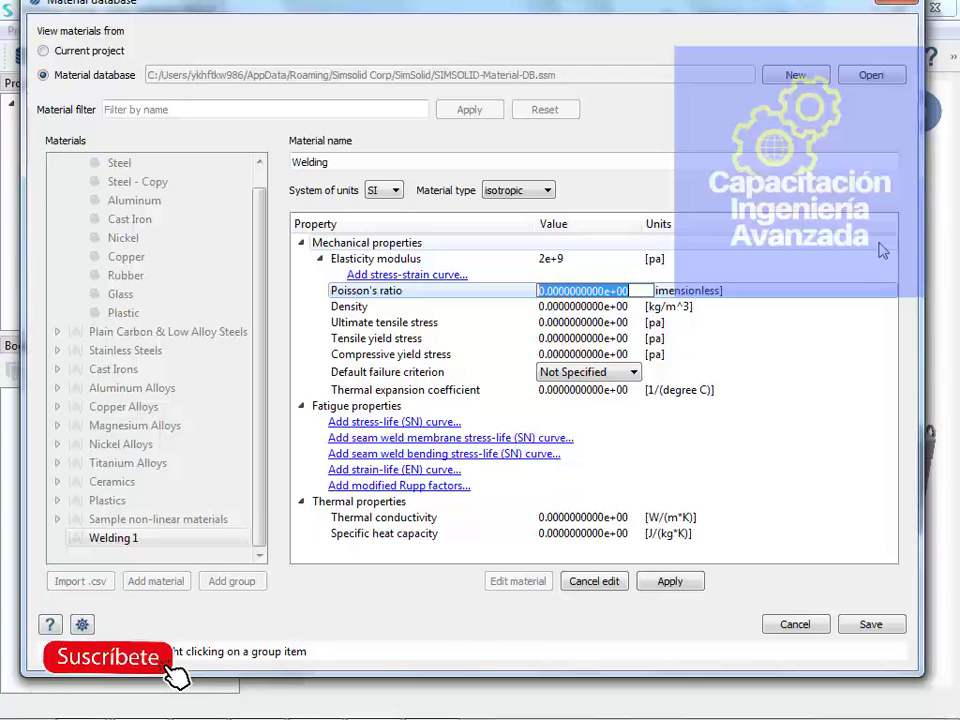
pyautogui.write('0.3')
pyautogui.press('Return')
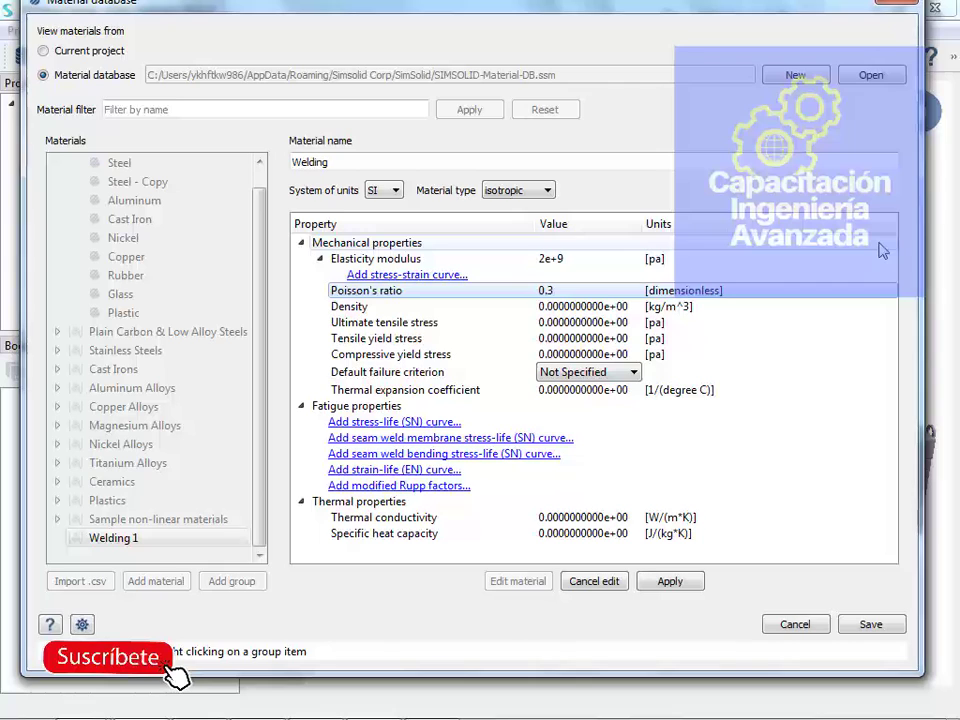
pyautogui.doubleClick(615, 306)
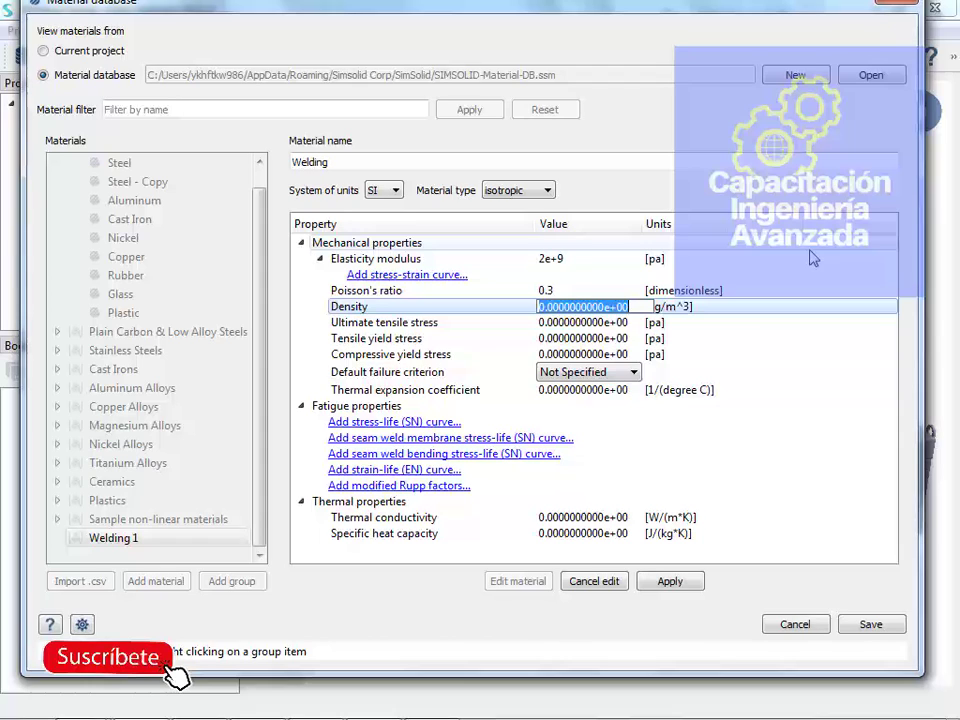
pyautogui.write('7850')
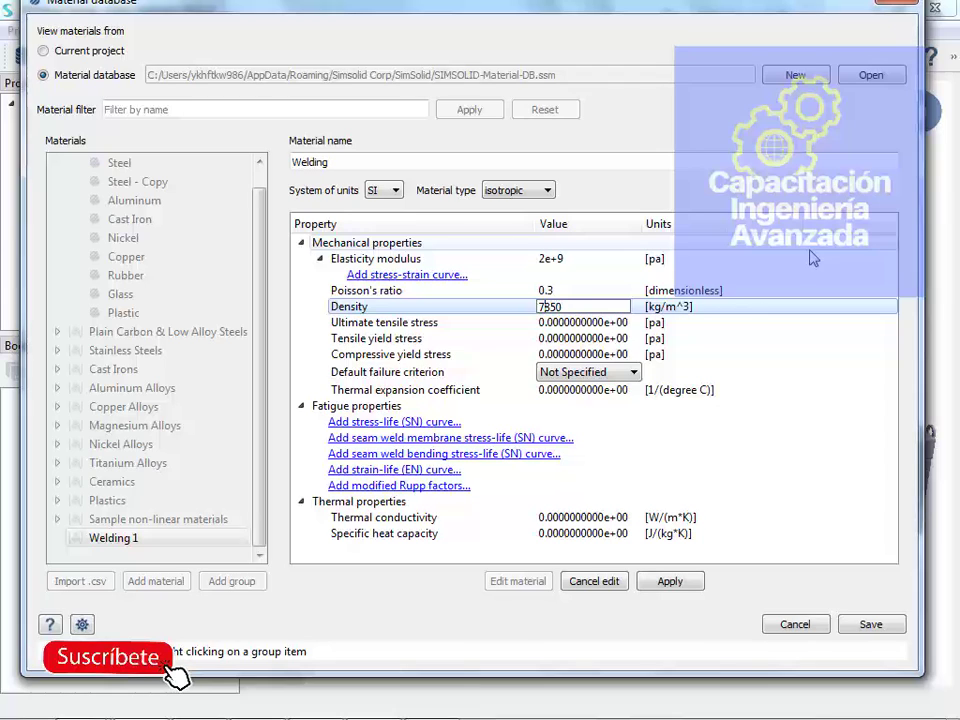
pyautogui.write('.')
pyautogui.write('e0')
# Set the Welding material's ultimate tensile stress to 3.5e+6 Pa and open the tensile yield stress value for editing
pyautogui.doubleClick(550, 324)
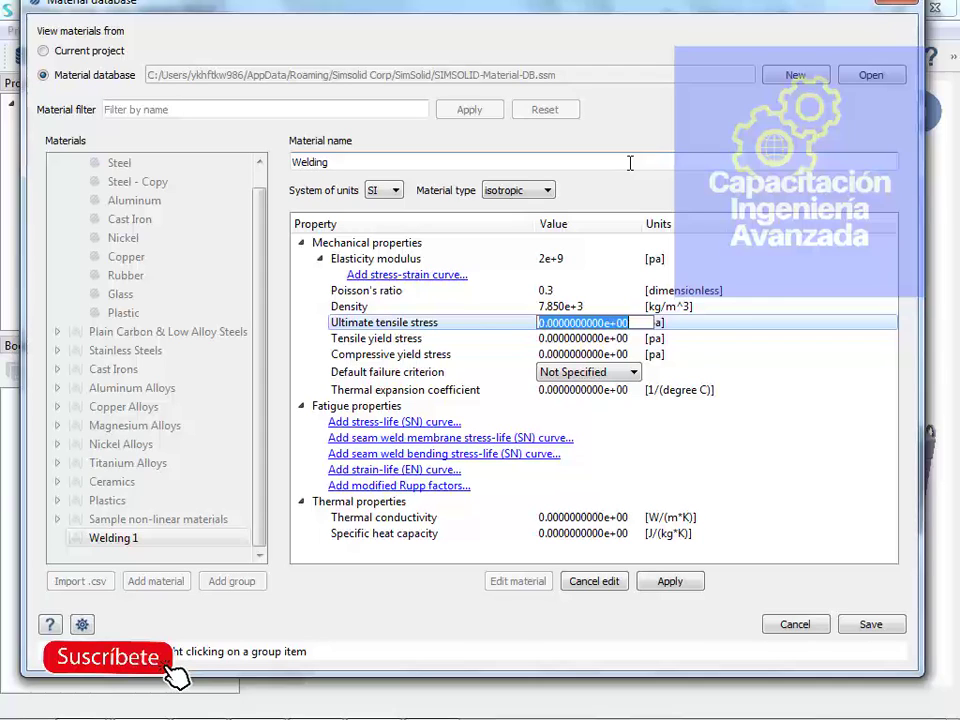
pyautogui.write('3.5e+6')
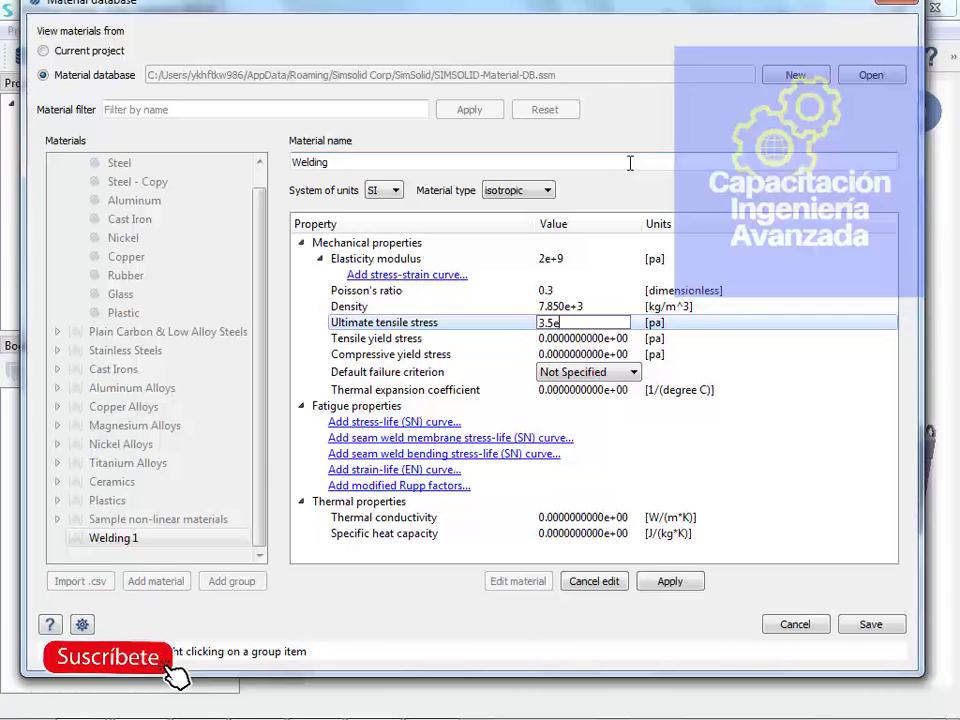
pyautogui.click(564, 340)
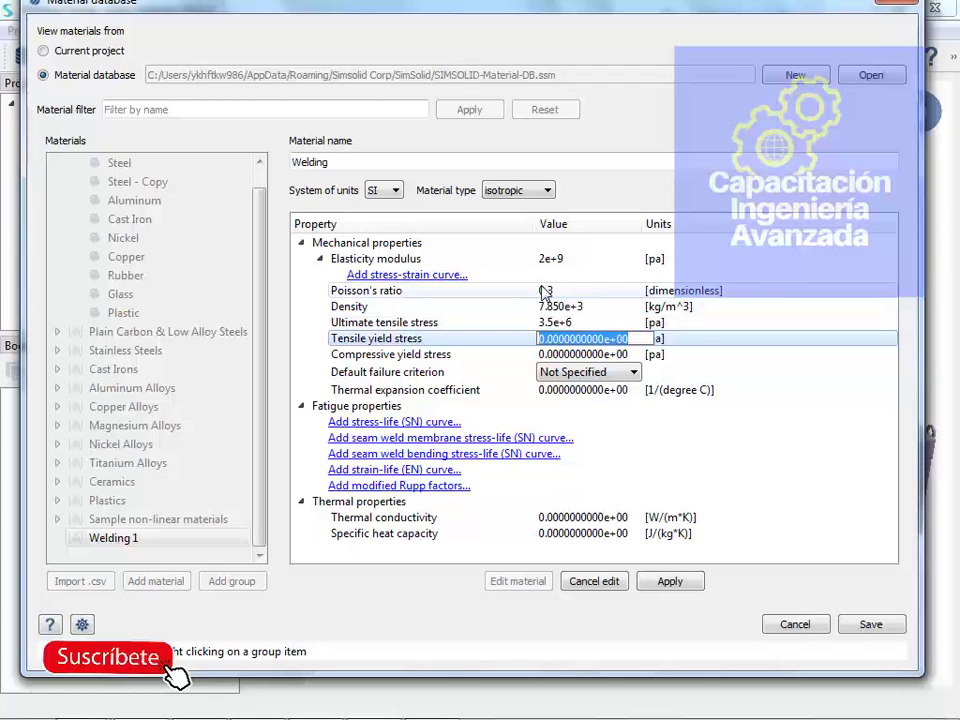
# Set the Welding material's tensile and compressive yield stresses to 2.5e+6 Pa and try to apply the material
pyautogui.write('2.5e')
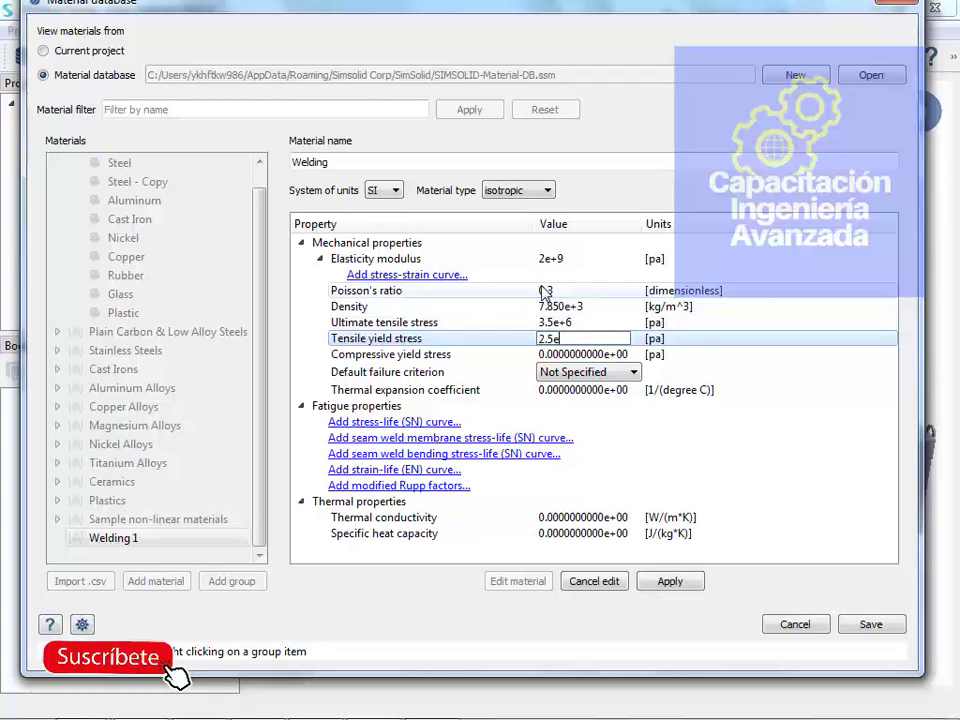
pyautogui.write('+6')
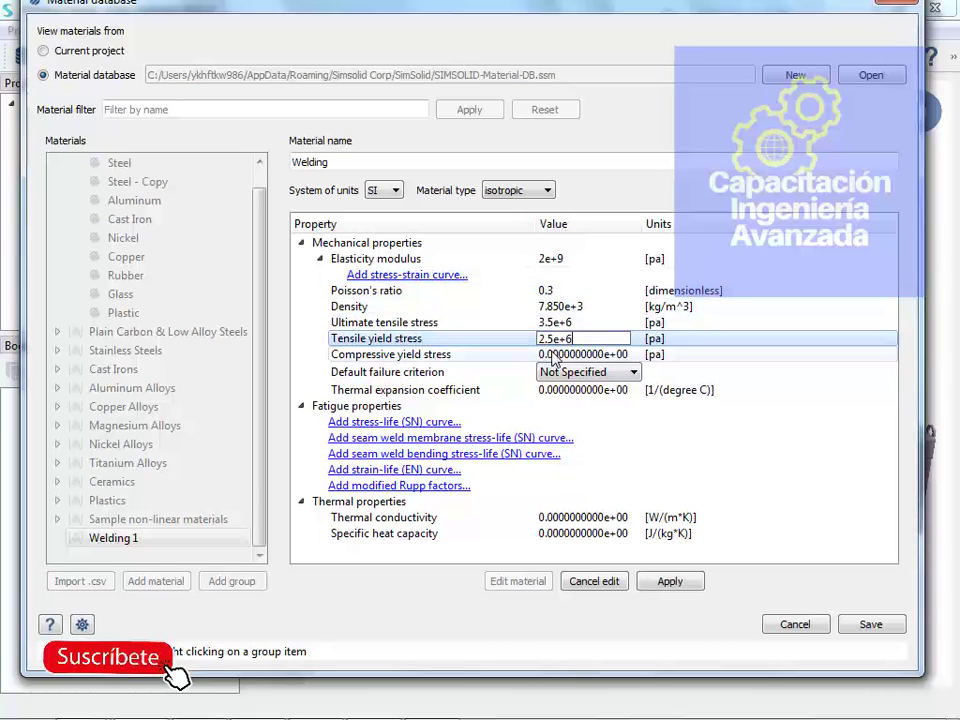
pyautogui.click(556, 356)
pyautogui.write('2.5e+6')
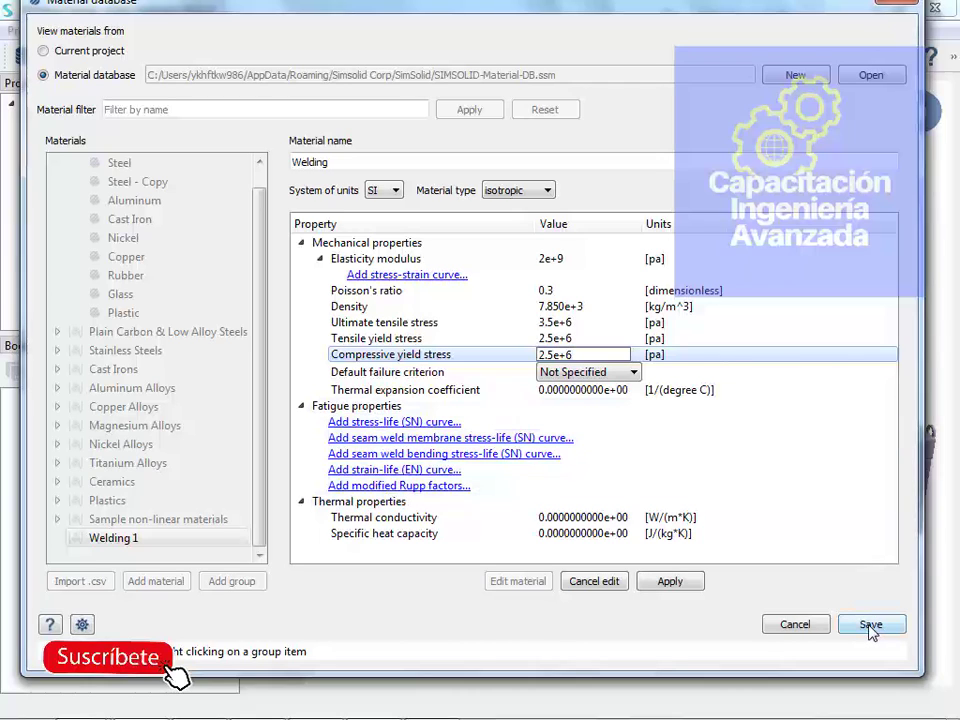
pyautogui.click(680, 582)
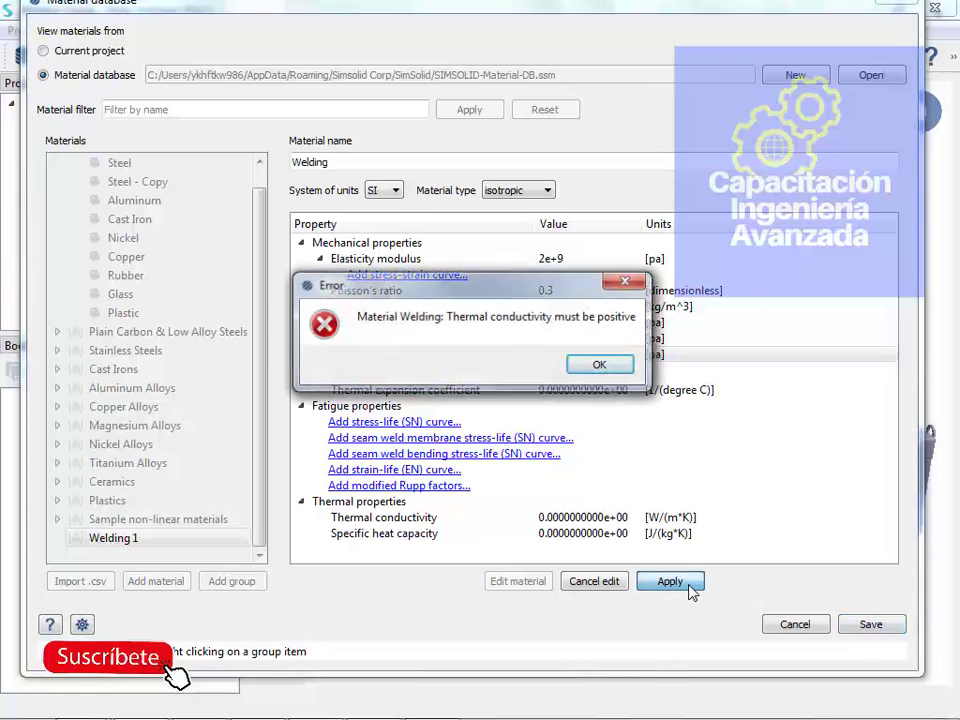
pyautogui.click(600, 365)
# Set the Welding material's thermal expansion coefficient to 0.1 and try to apply the material again
pyautogui.click(598, 396)
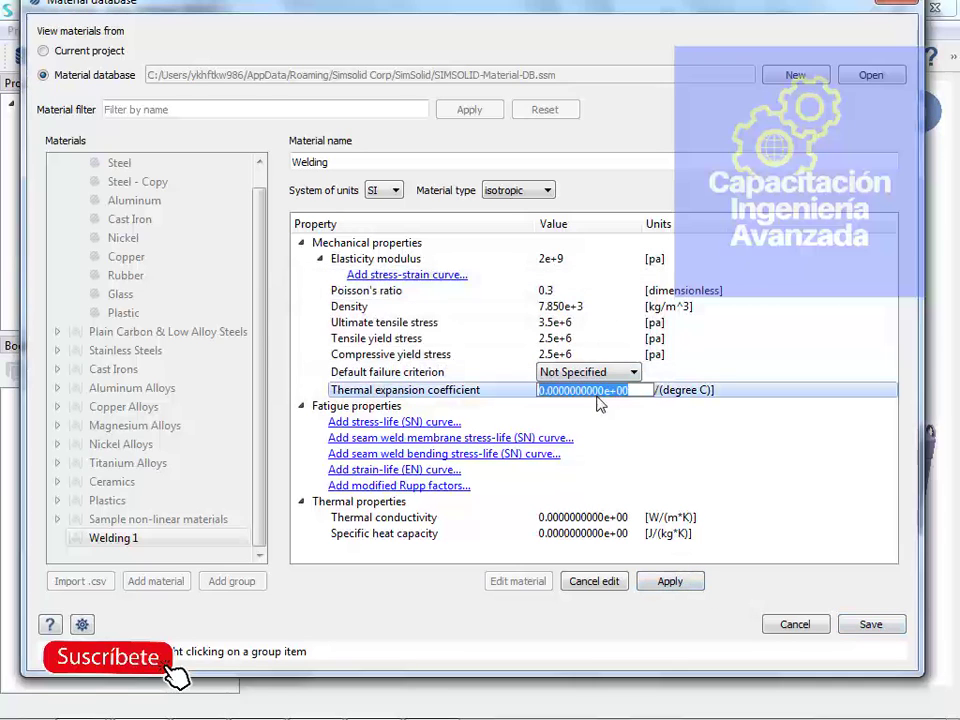
pyautogui.click(547, 391)
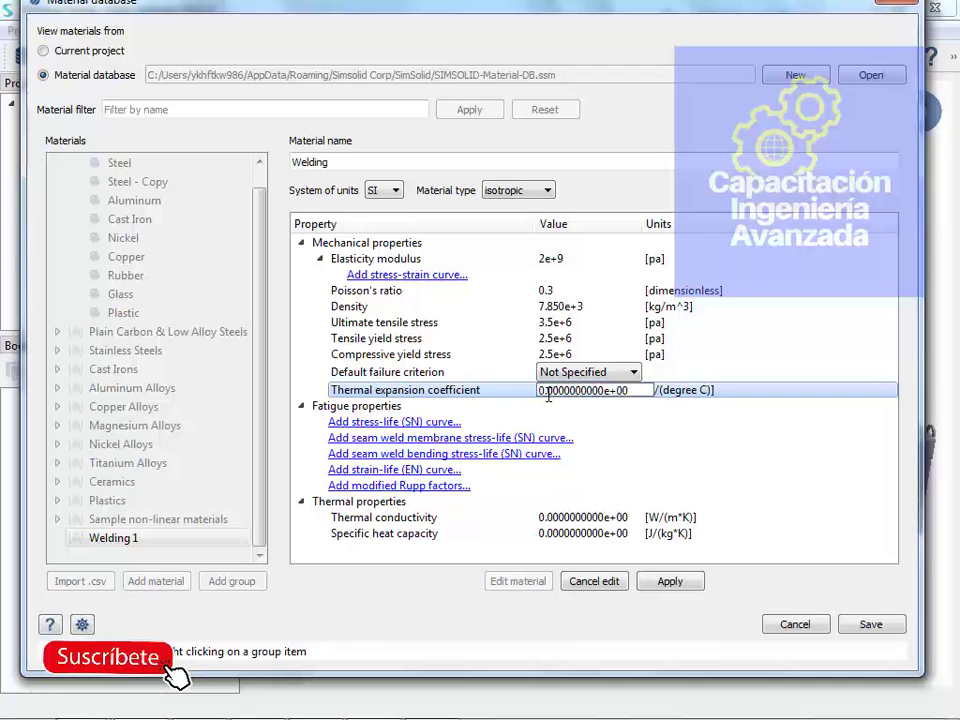
pyautogui.moveTo(548, 394); pyautogui.dragTo(529, 391)
pyautogui.press('Left')
pyautogui.press('BackSpace')
pyautogui.write('1')
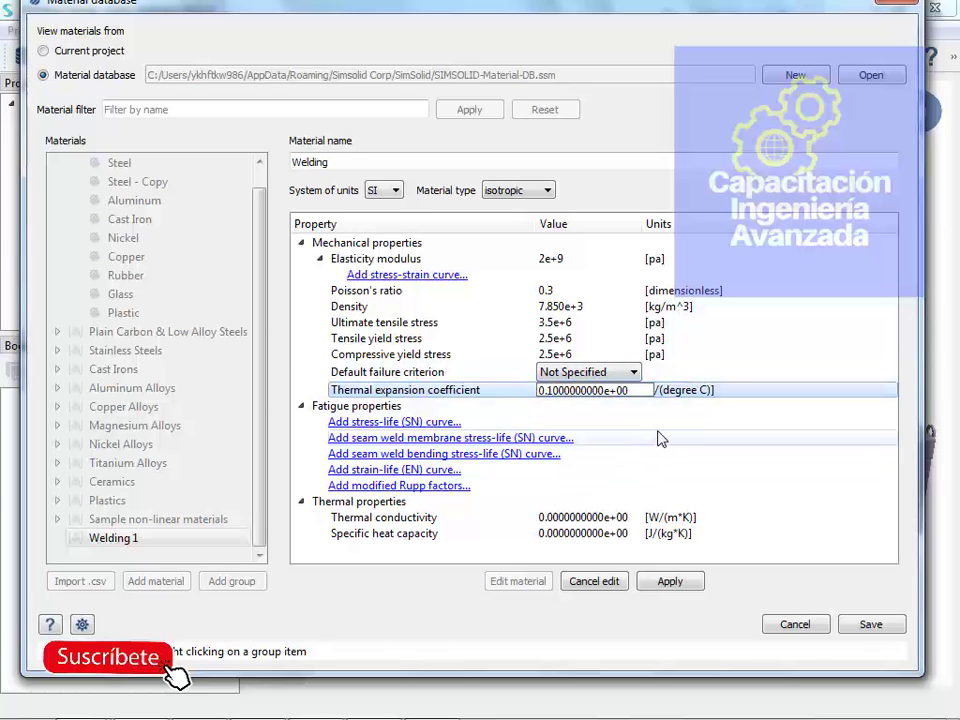
pyautogui.click(664, 582)
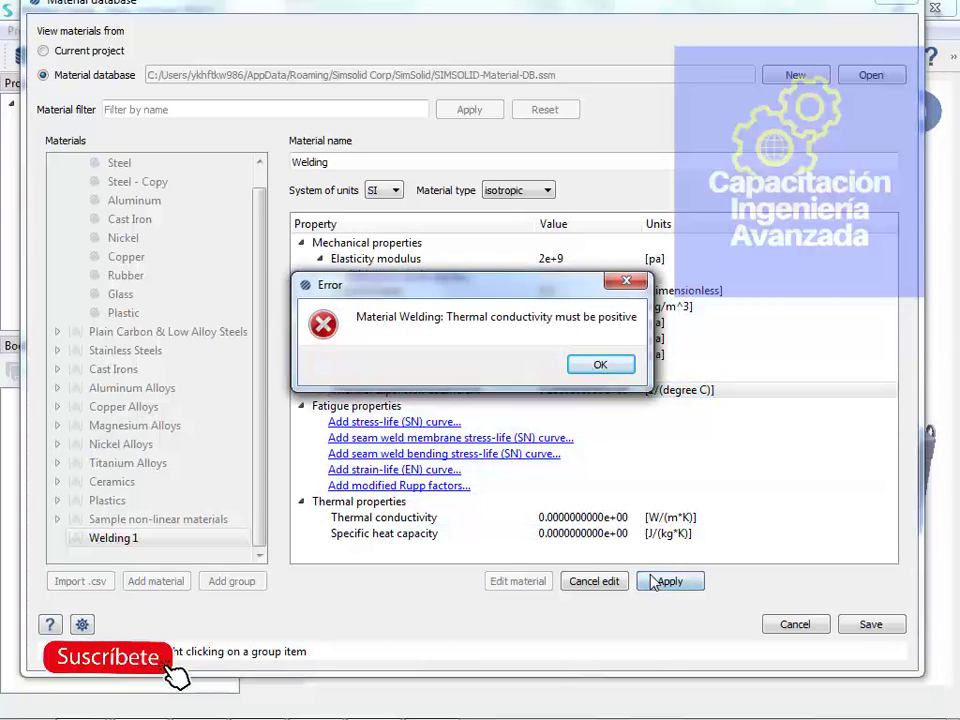
pyautogui.click(600, 365)
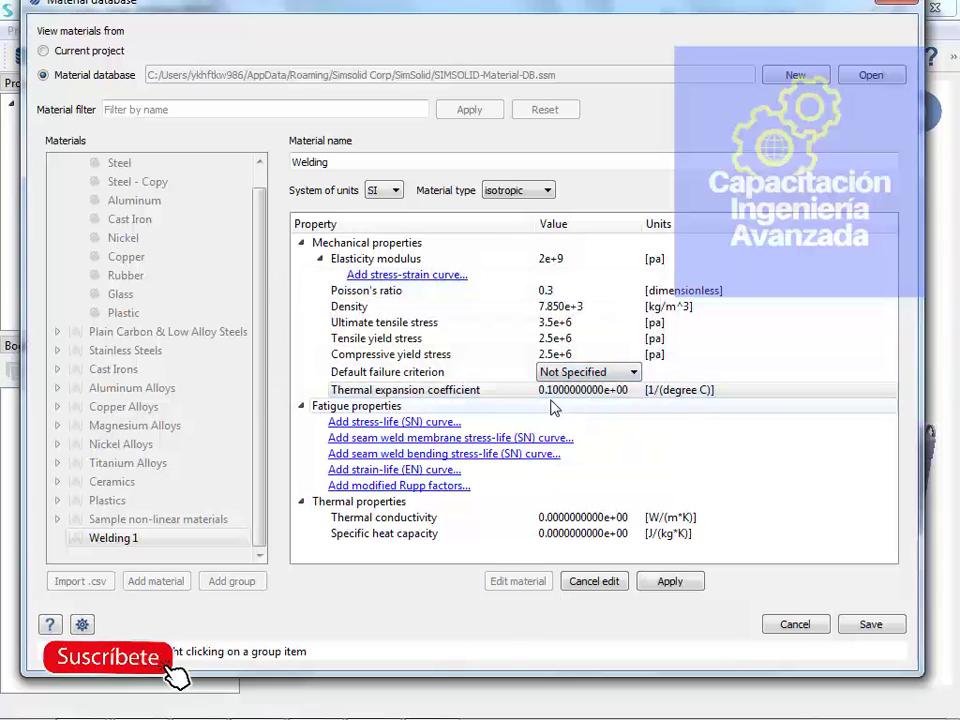
# Set the Welding material's thermal expansion coefficient to 1.1 and try to apply the material
pyautogui.click(549, 392)
pyautogui.click(549, 392)
pyautogui.moveTo(549, 393); pyautogui.dragTo(504, 382)
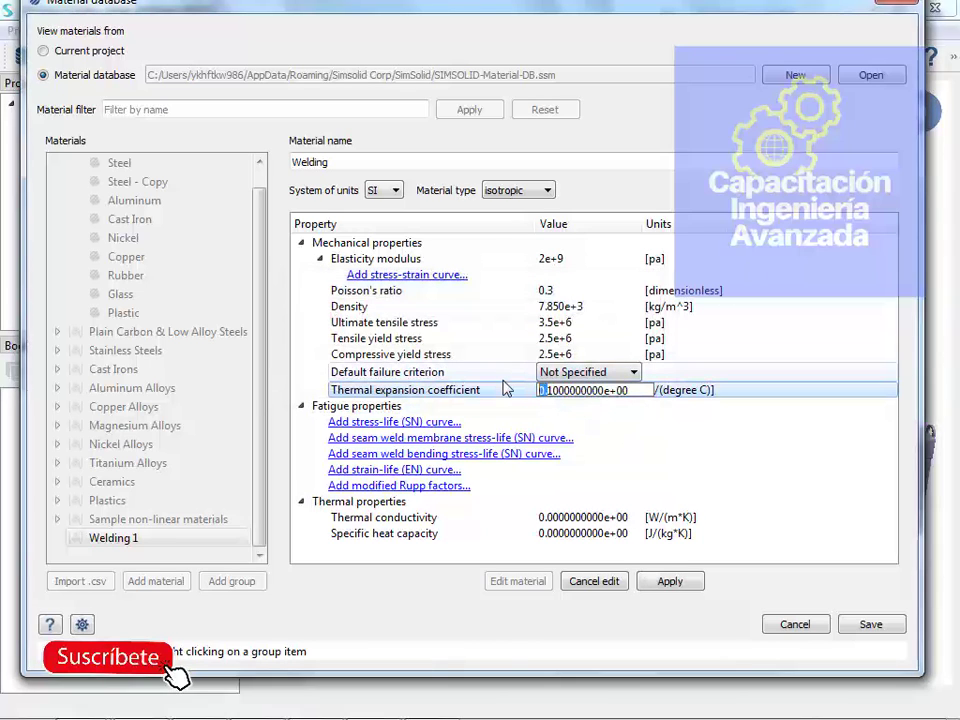
pyautogui.write('1.')
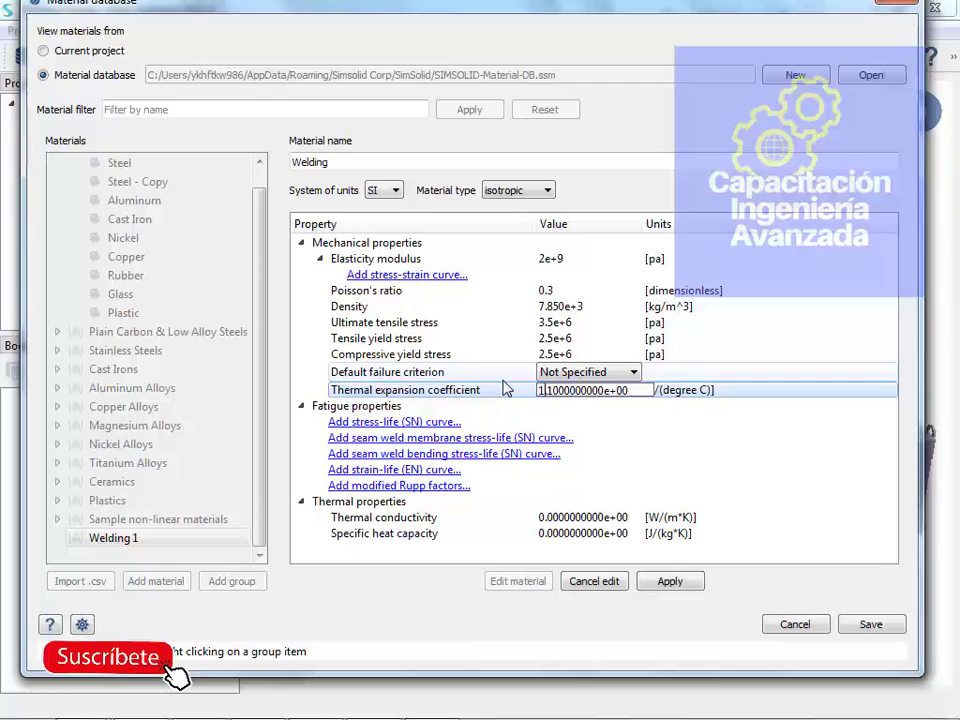
pyautogui.click(655, 582)
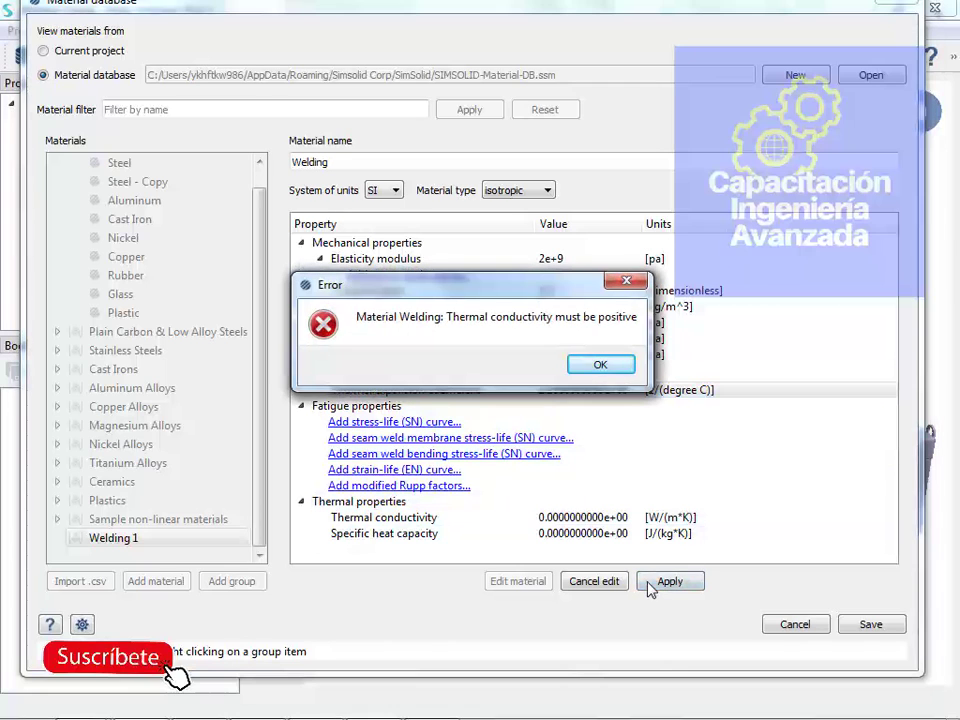
pyautogui.click(596, 365)
# Change the thermal expansion coefficient's exponent so the value is 1.1e+1, and try to apply the Welding material
pyautogui.click(600, 391)
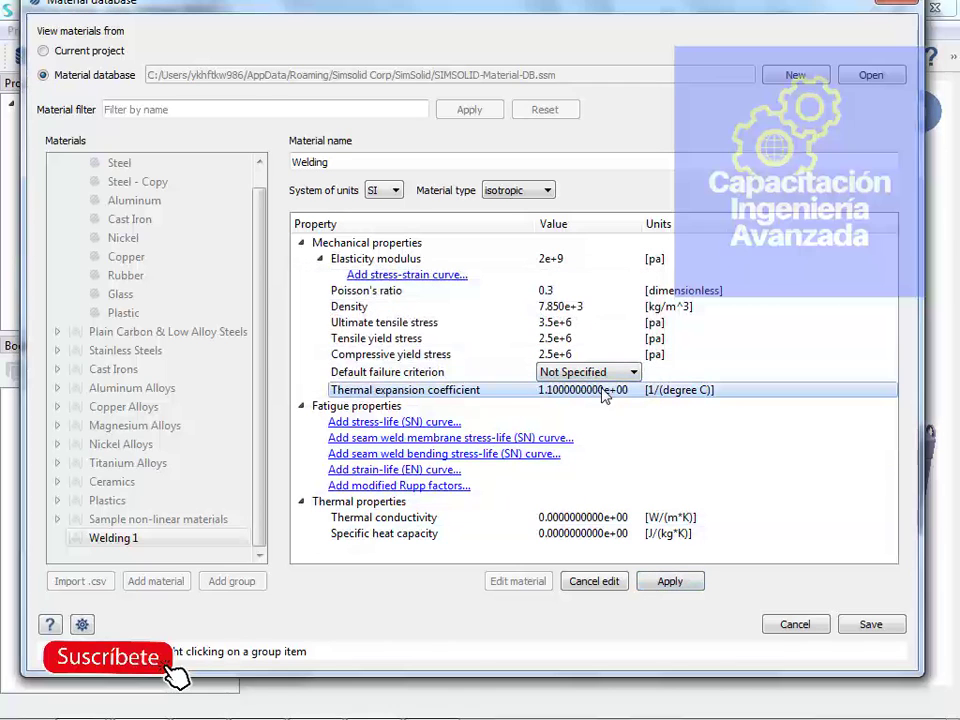
pyautogui.click(620, 393)
pyautogui.click(623, 393)
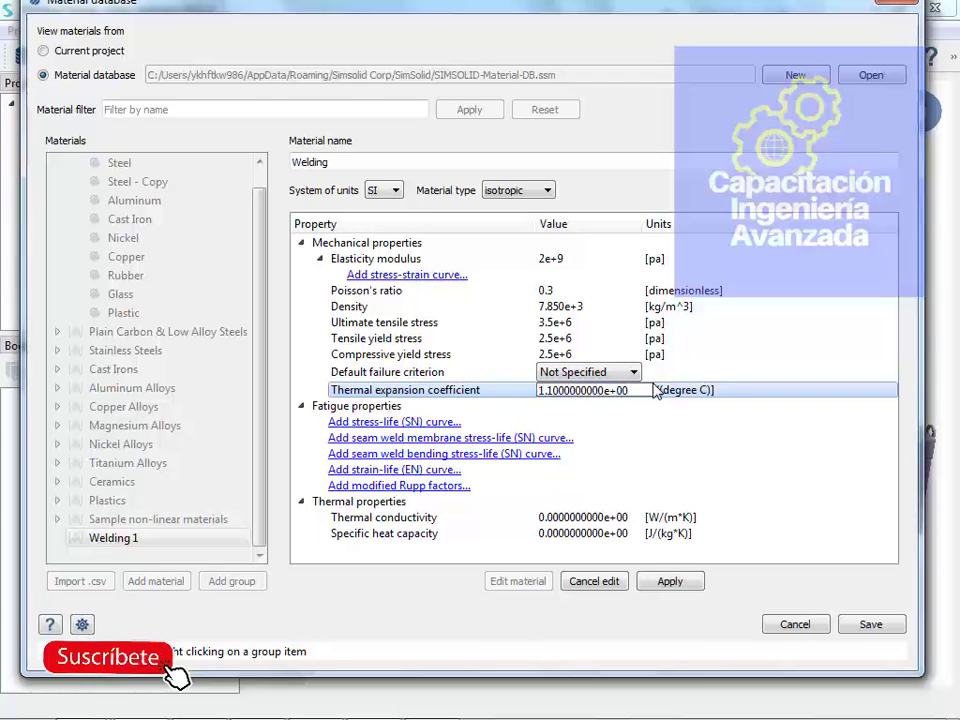
pyautogui.press('BackSpace')
pyautogui.write('1')
pyautogui.press('Delete')
pyautogui.press('Return')
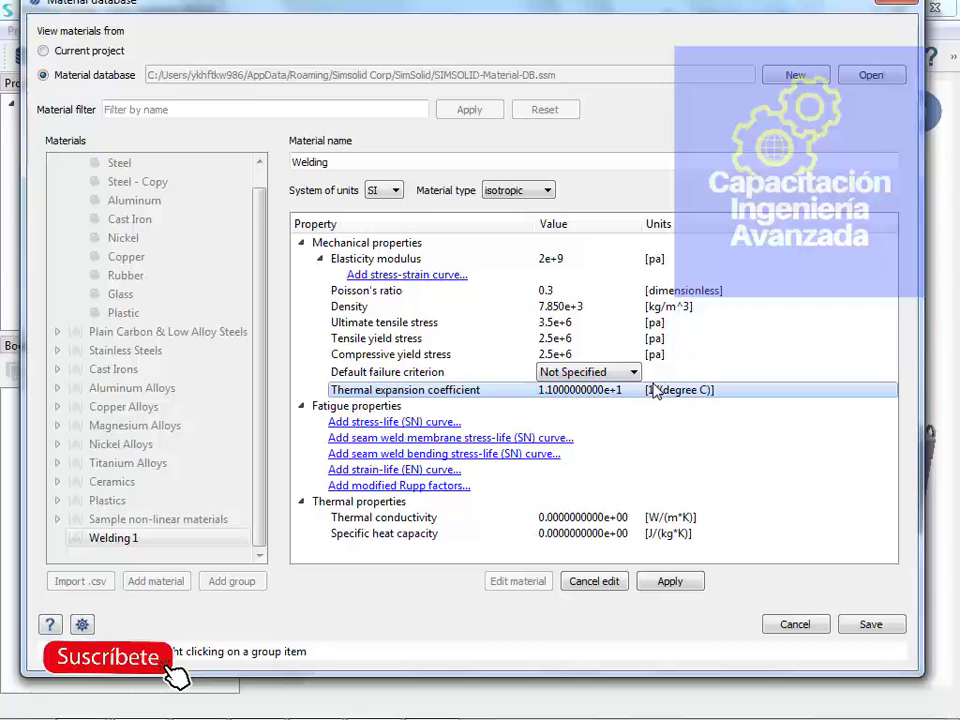
pyautogui.click(664, 582)
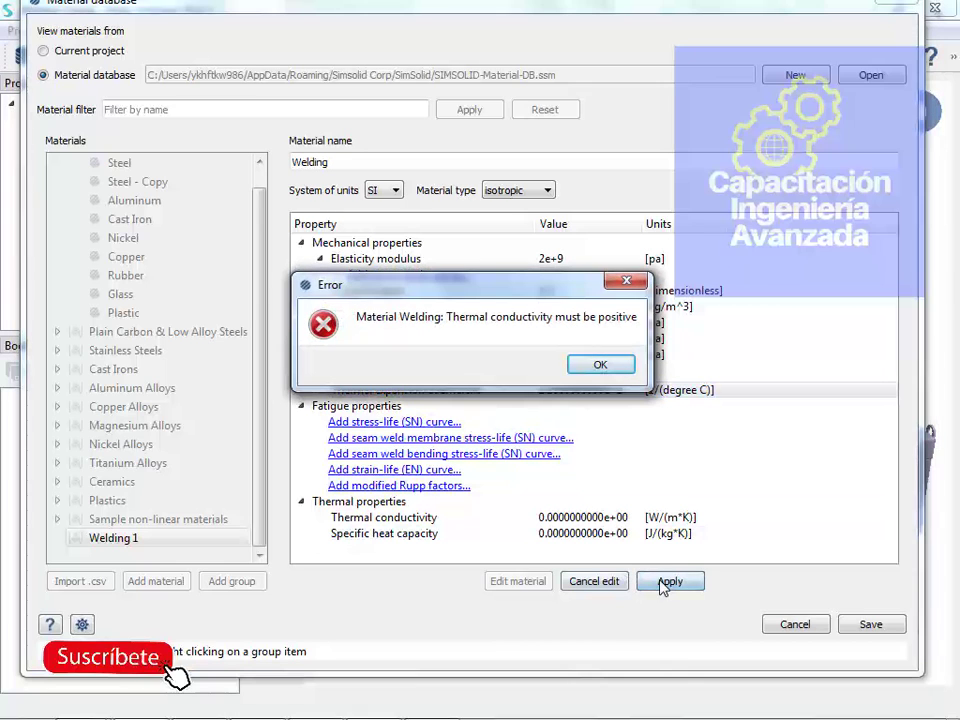
pyautogui.click(583, 366)
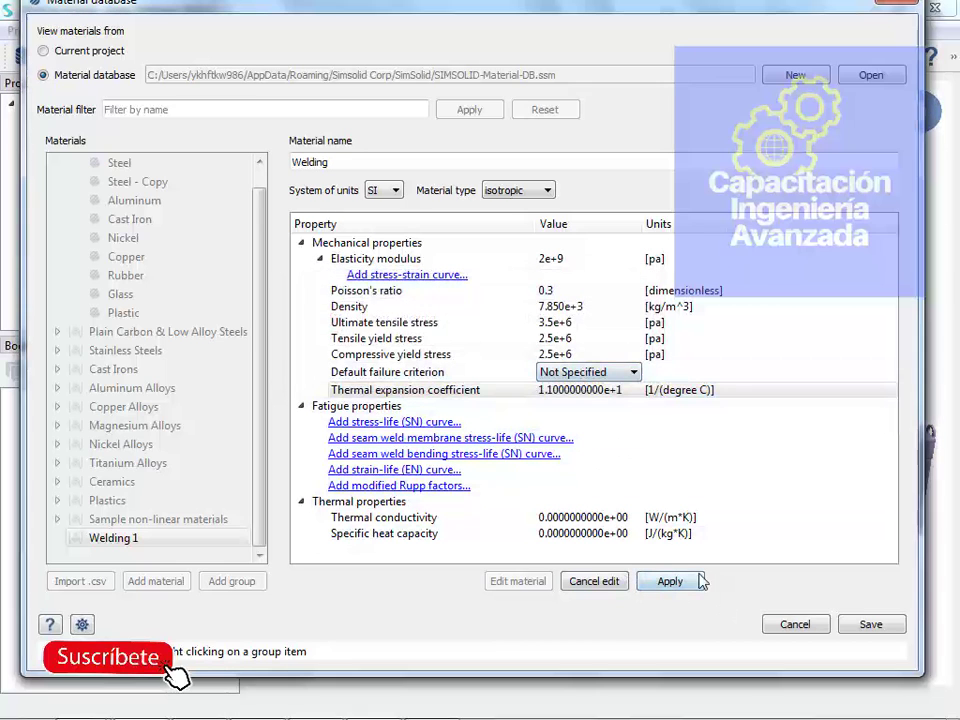
# Save the material database and choose to save the edited Welding material as well
pyautogui.click(886, 628)
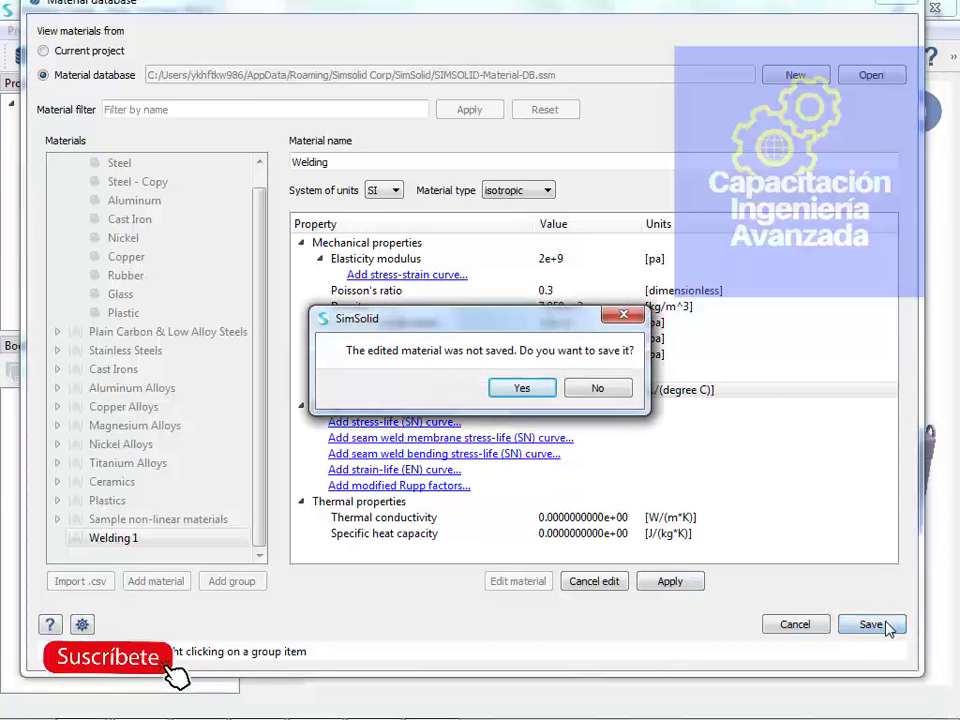
pyautogui.click(524, 389)
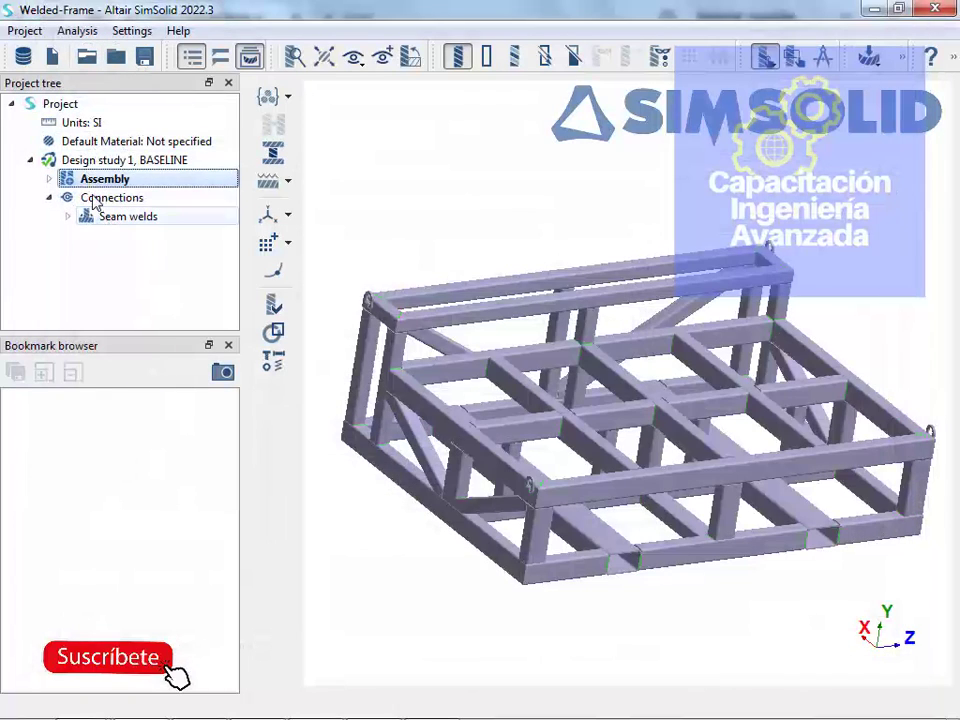
# Review the materials applied to the assembly and examine the properties of Steel
pyautogui.click(89, 147)
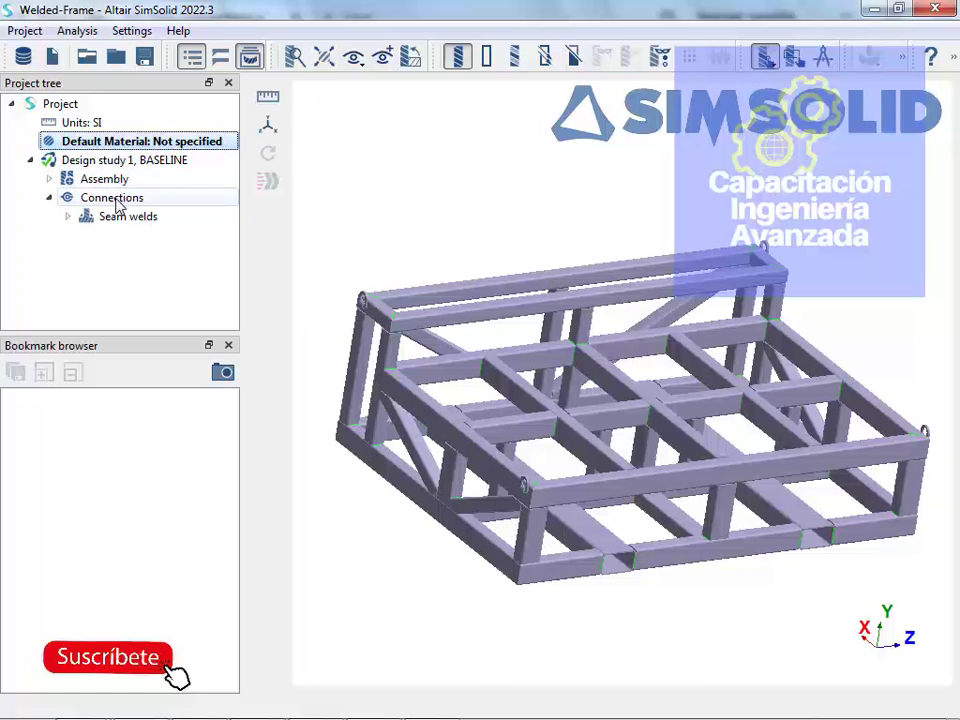
pyautogui.click(105, 179)
pyautogui.click(270, 96)
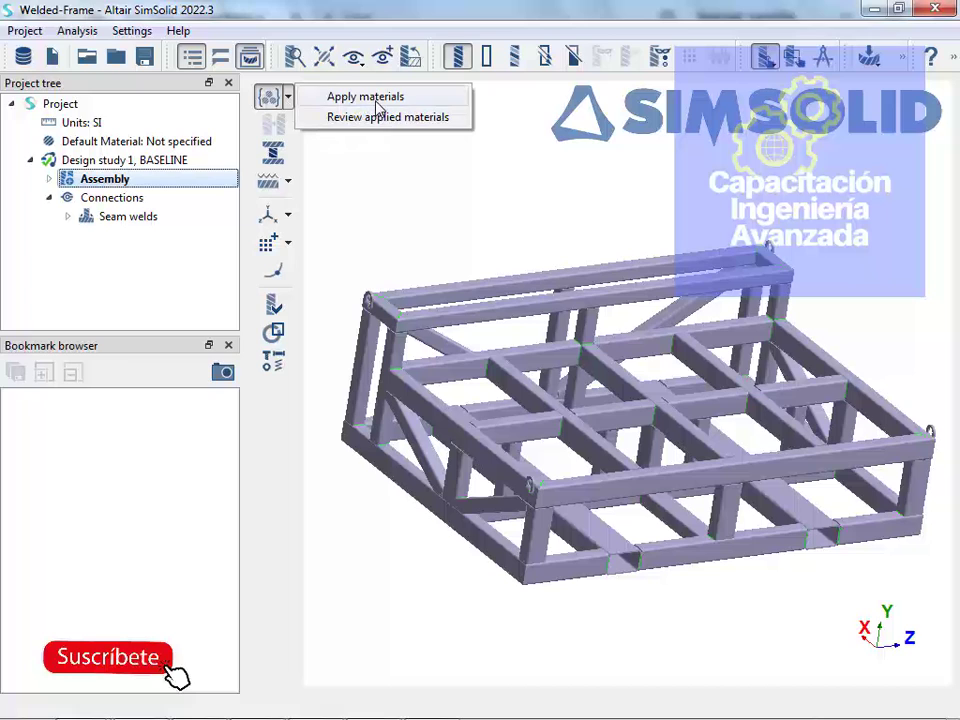
pyautogui.click(328, 117)
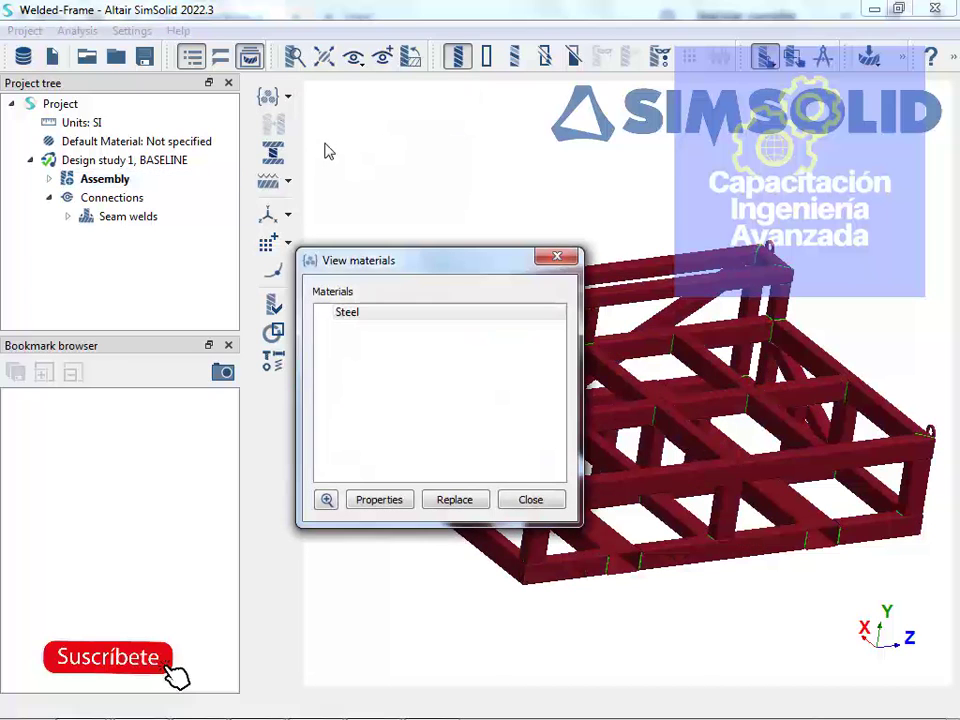
pyautogui.click(372, 499)
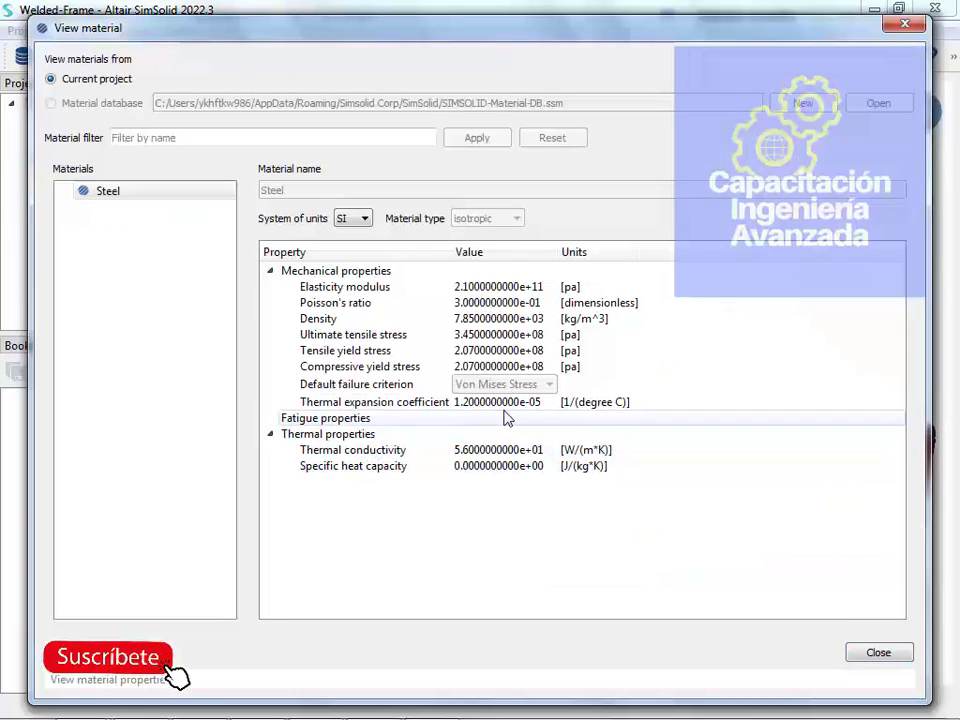
pyautogui.click(884, 658)
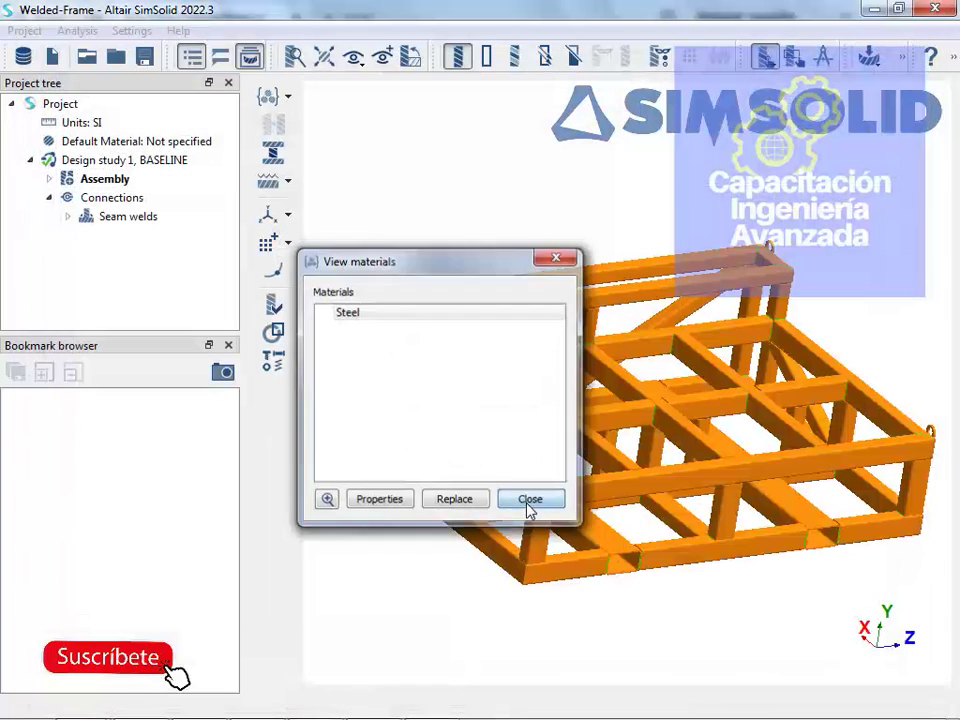
pyautogui.click(530, 499)
# Open the material database and make a copy of the Steel material
pyautogui.click(143, 30)
pyautogui.moveTo(178, 30)
pyautogui.moveTo(131, 30)
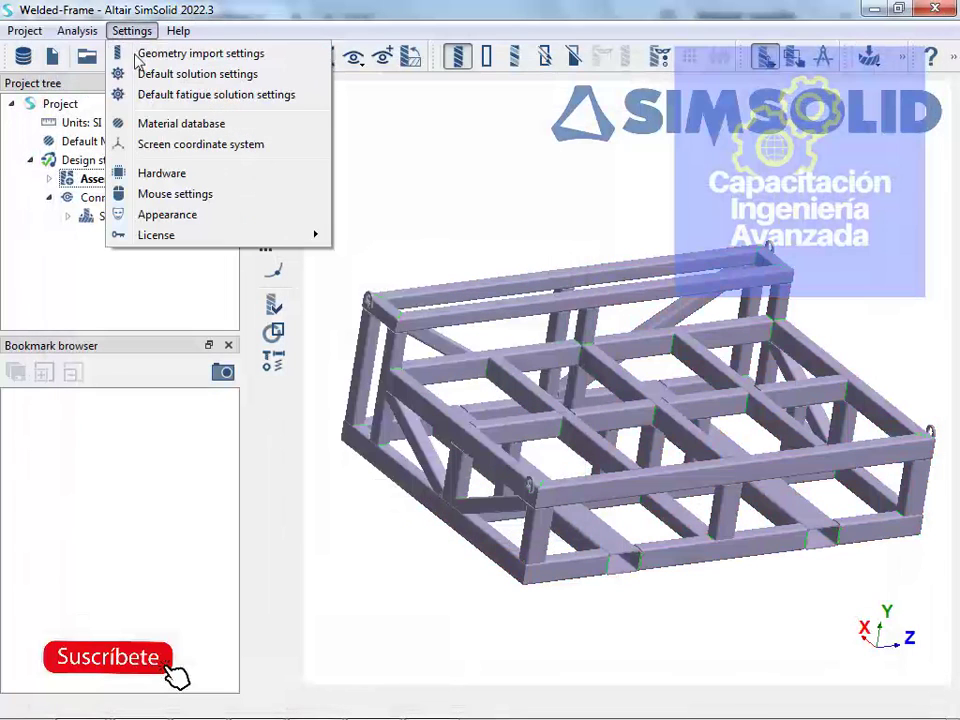
pyautogui.click(165, 124)
pyautogui.scroll(-1, 218, 550)
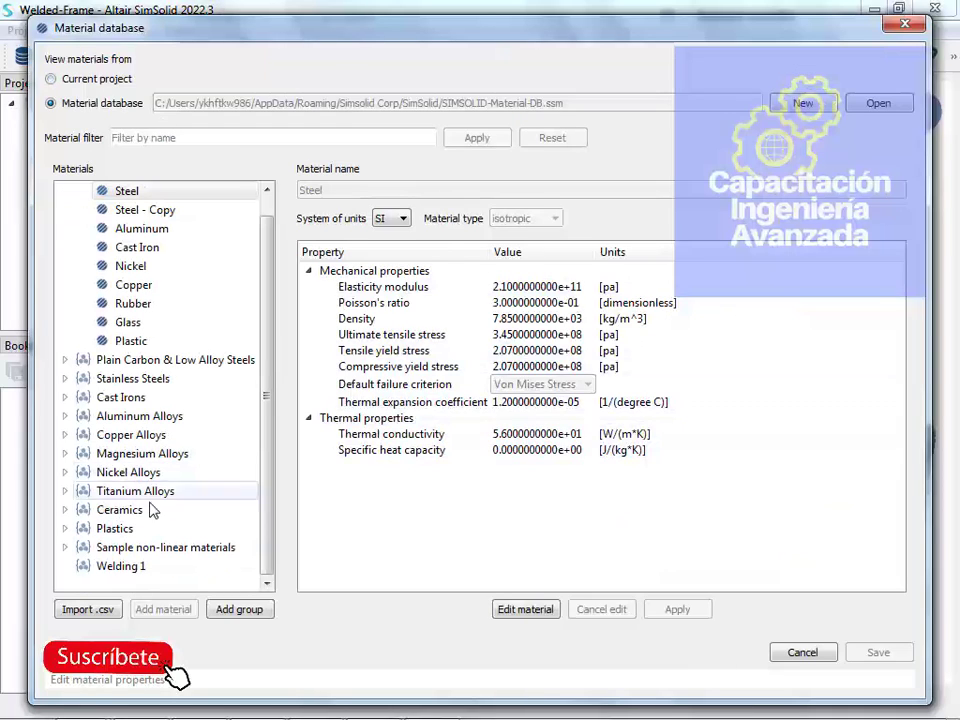
pyautogui.click(140, 567)
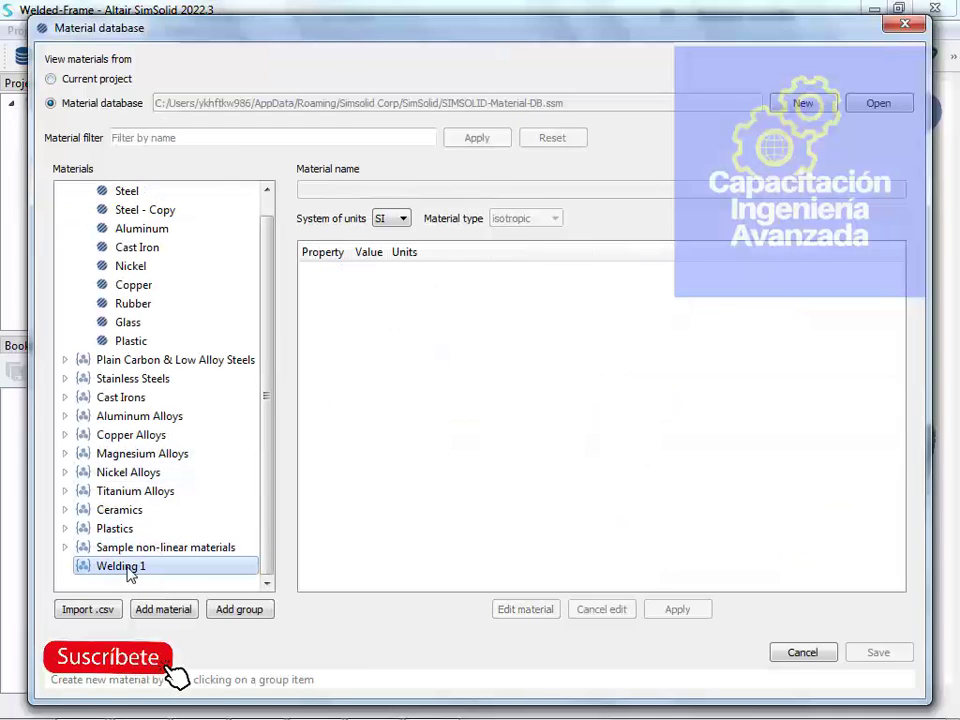
pyautogui.click(134, 196)
pyautogui.rightClick(137, 204)
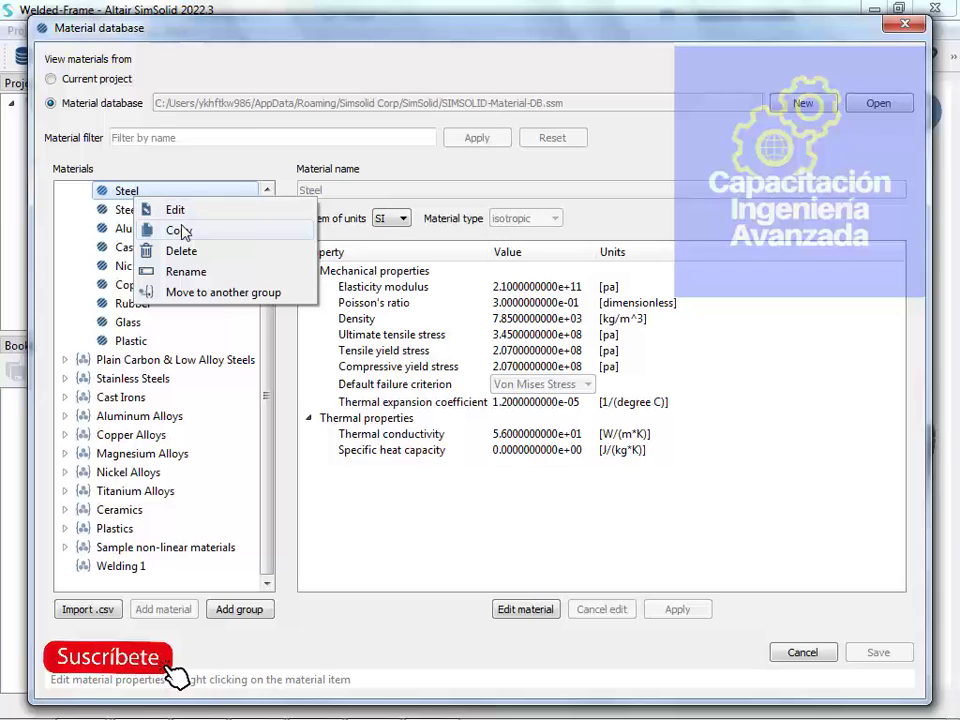
pyautogui.click(180, 231)
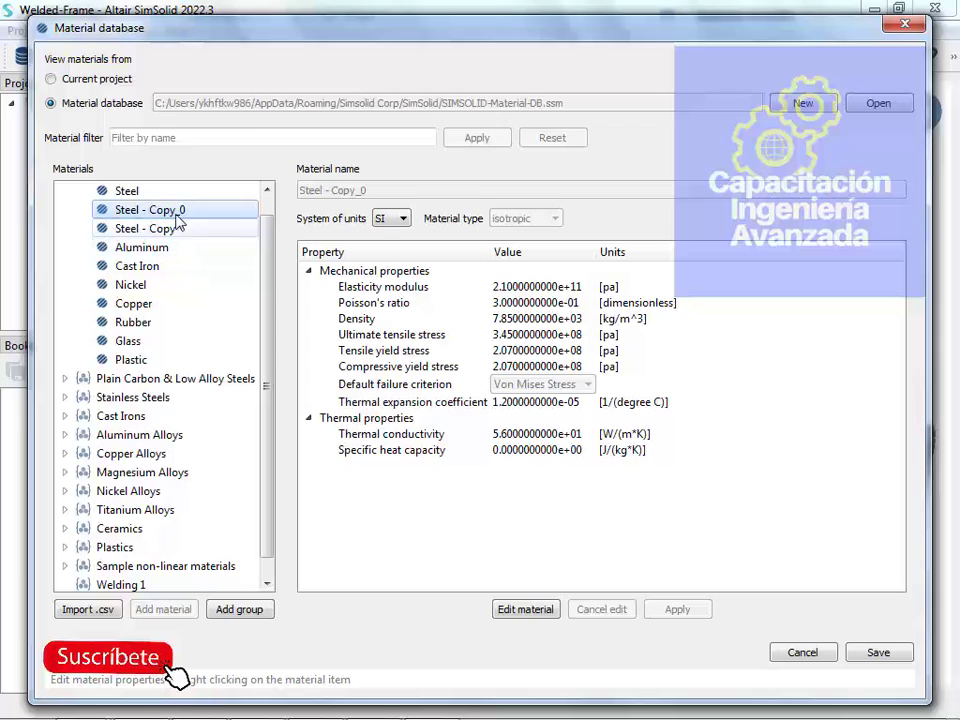
# Compare the properties of Steel, Steel - Copy and Steel - Copy_0 in the material database
pyautogui.click(155, 228)
pyautogui.click(156, 213)
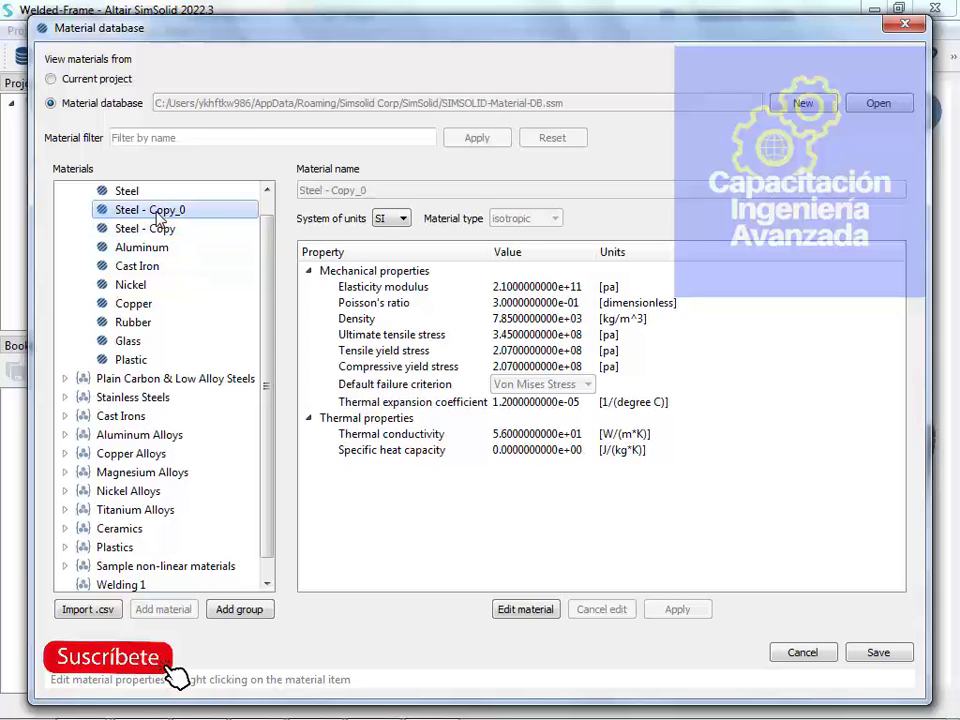
pyautogui.click(152, 229)
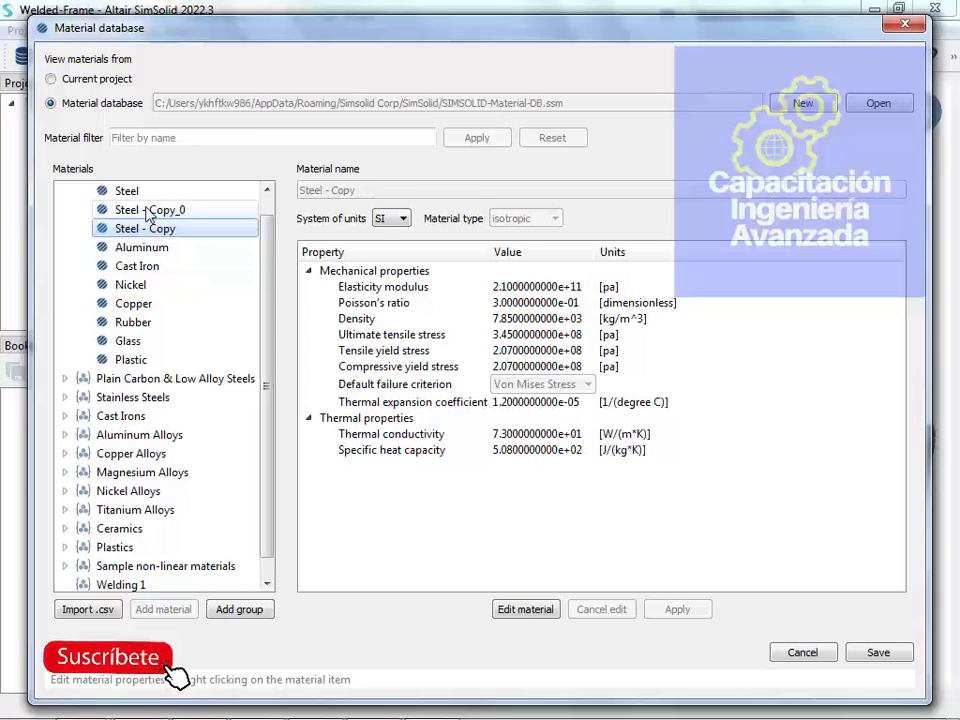
pyautogui.click(135, 193)
pyautogui.click(124, 228)
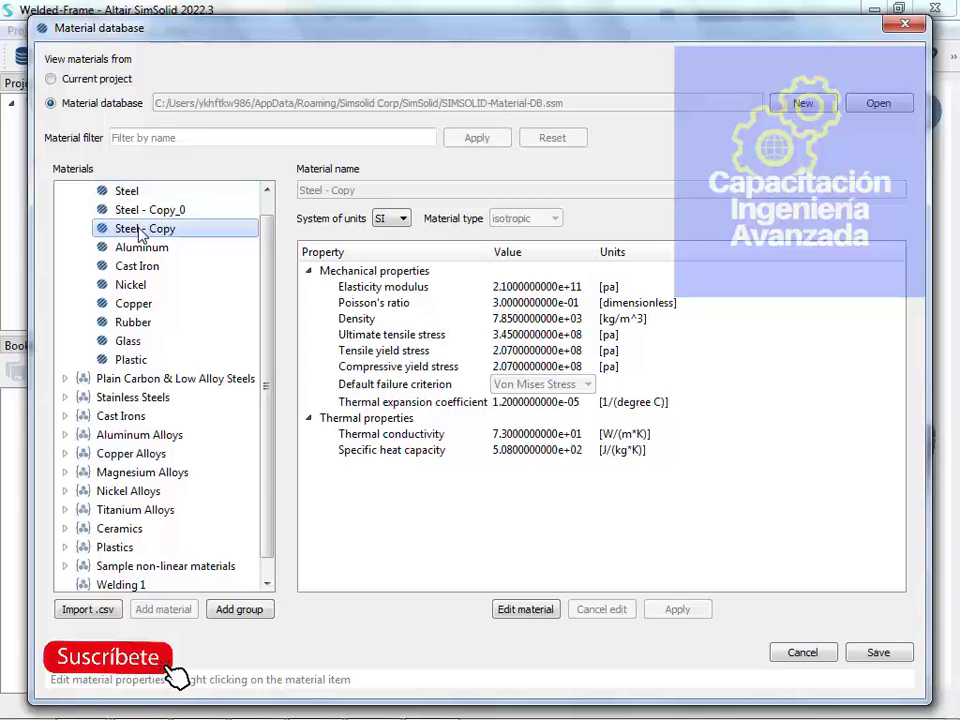
pyautogui.click(136, 193)
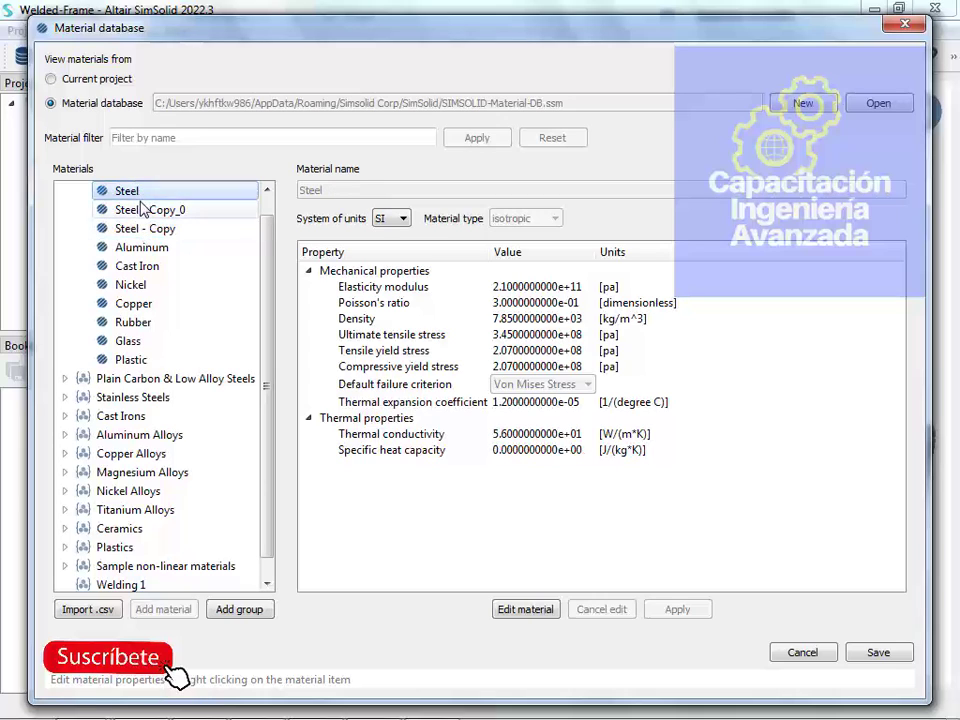
pyautogui.click(145, 208)
# Move the Steel - Copy_0 material from Generic Materials to the Welding 1 group
pyautogui.scroll(-1, 214, 358)
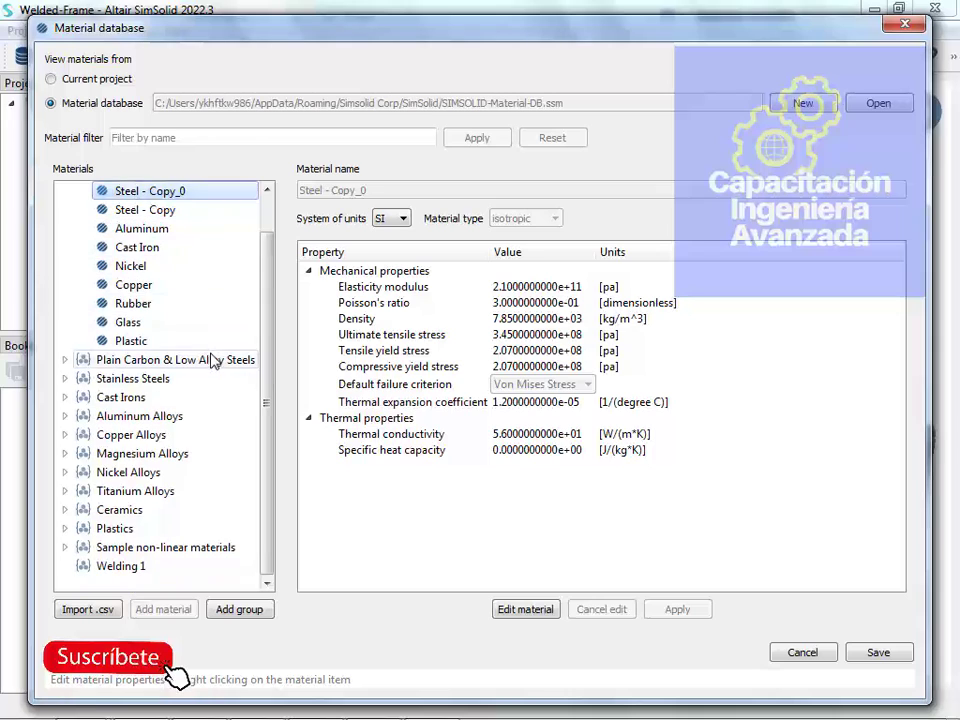
pyautogui.click(190, 492)
pyautogui.click(135, 567)
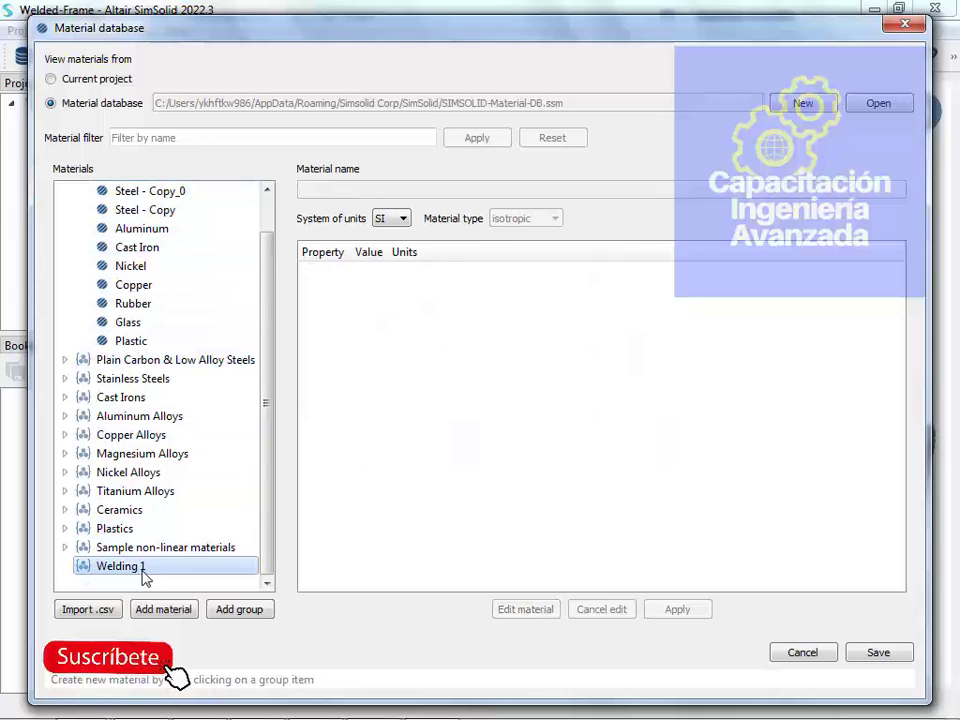
pyautogui.click(160, 360)
pyautogui.click(150, 191)
pyautogui.click(142, 210)
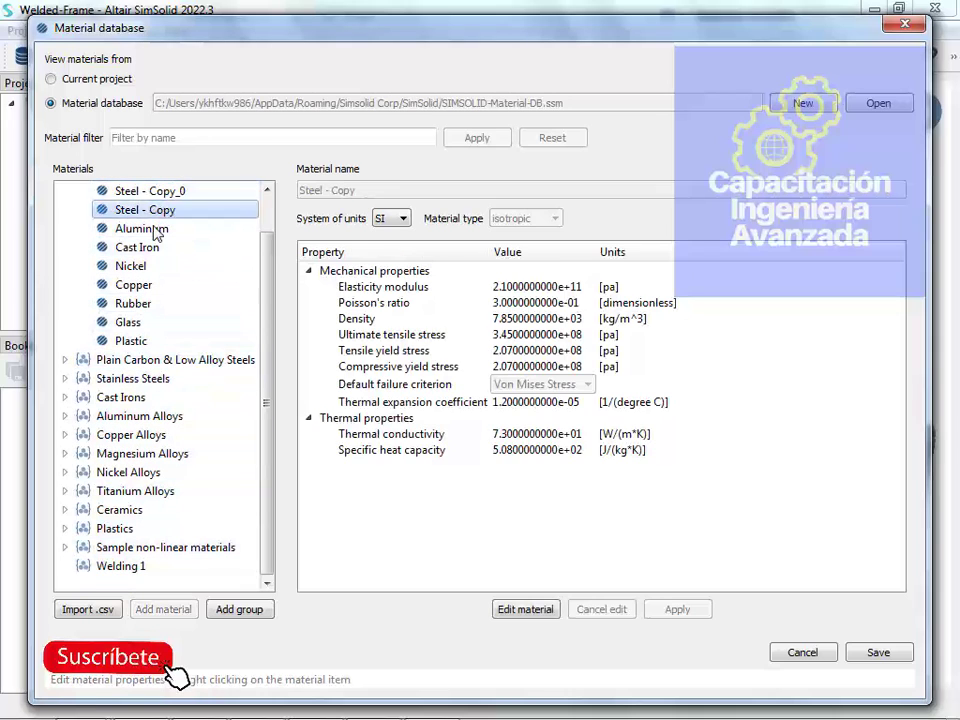
pyautogui.click(130, 285)
pyautogui.click(155, 192)
pyautogui.rightClick(157, 196)
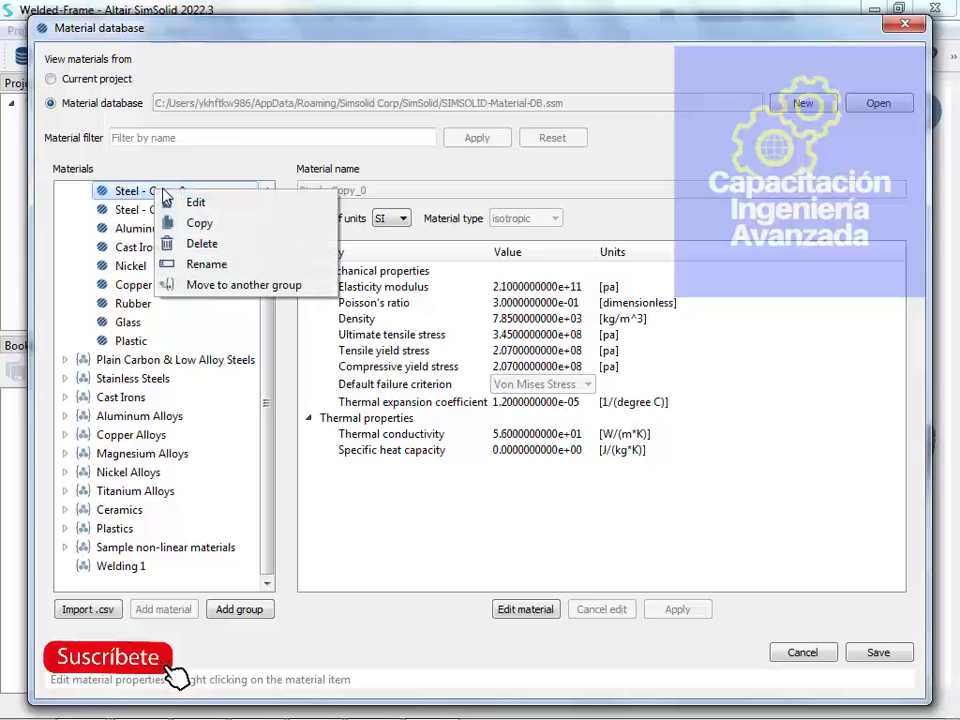
pyautogui.click(238, 287)
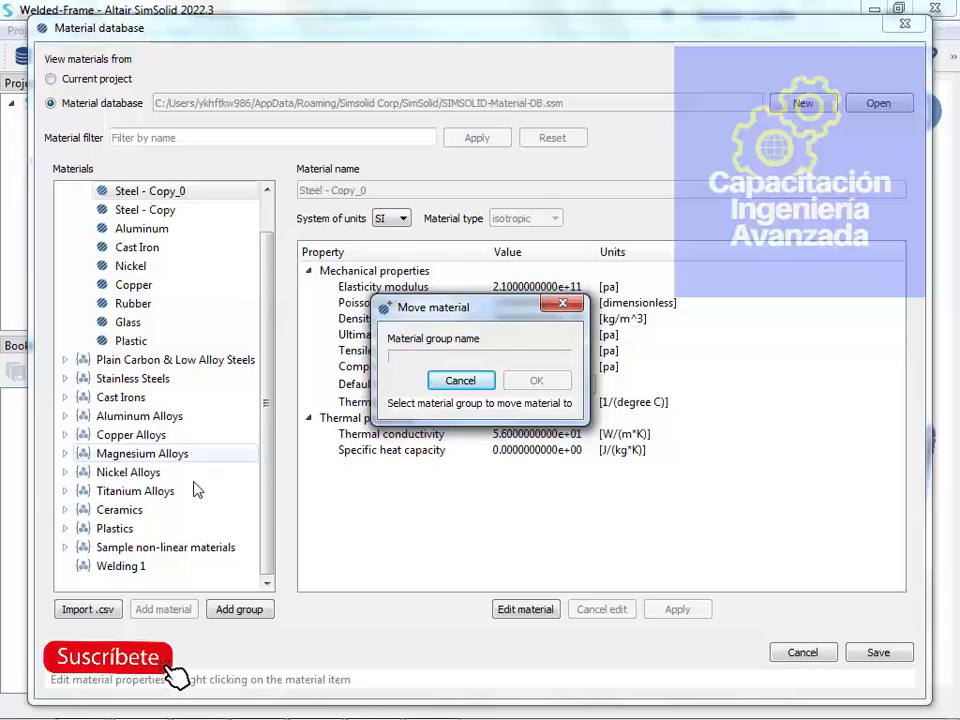
pyautogui.click(122, 567)
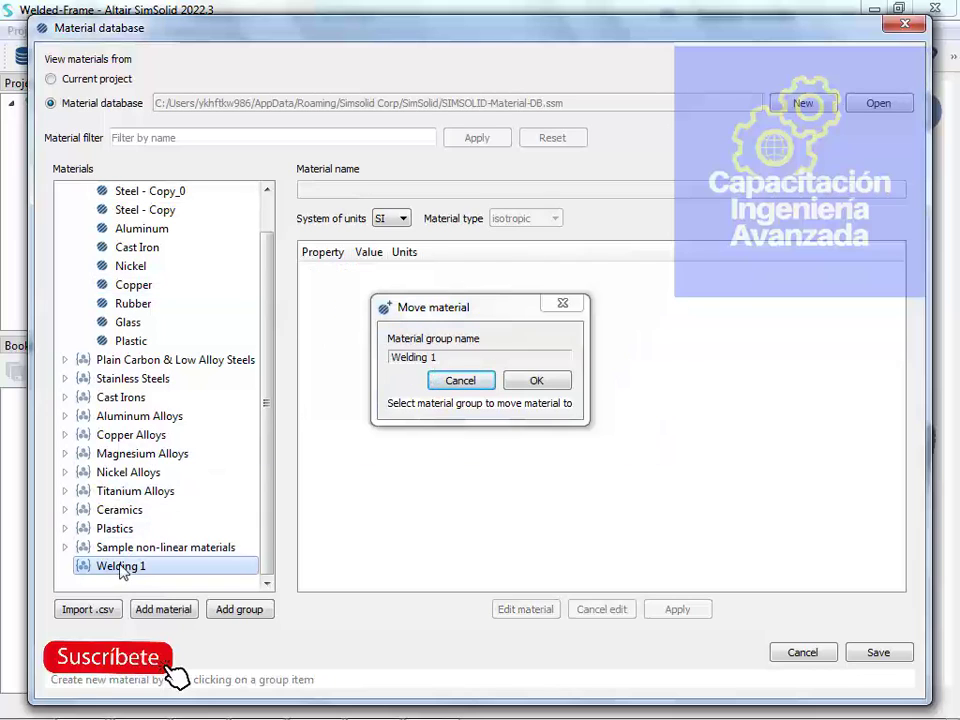
pyautogui.click(524, 381)
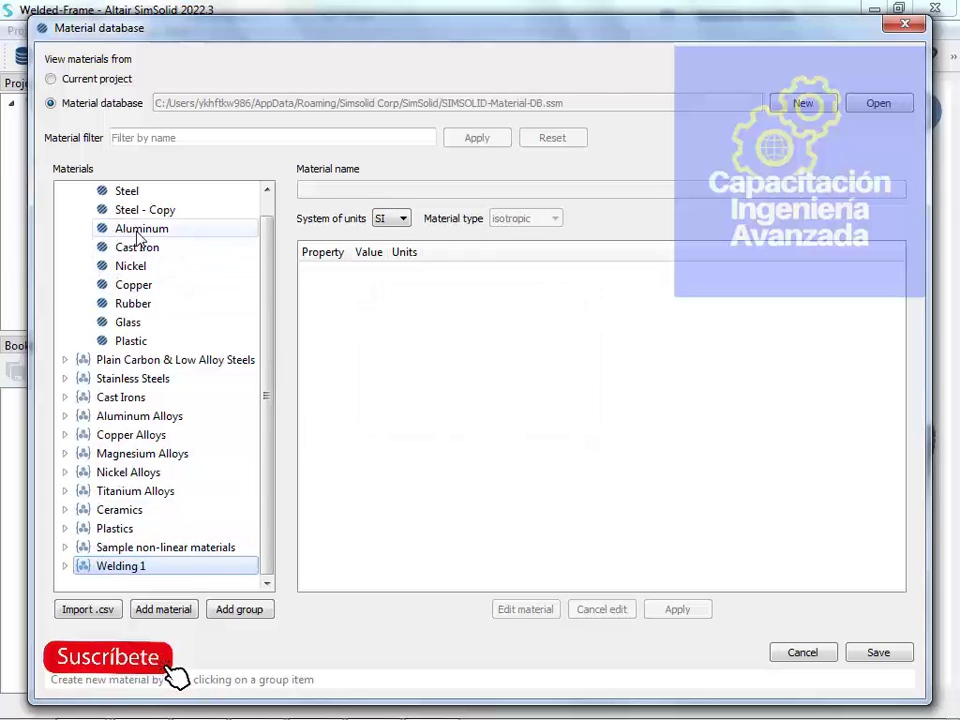
# Rename the Steel - Copy_0 material in the Welding 1 group as welding
pyautogui.click(72, 566)
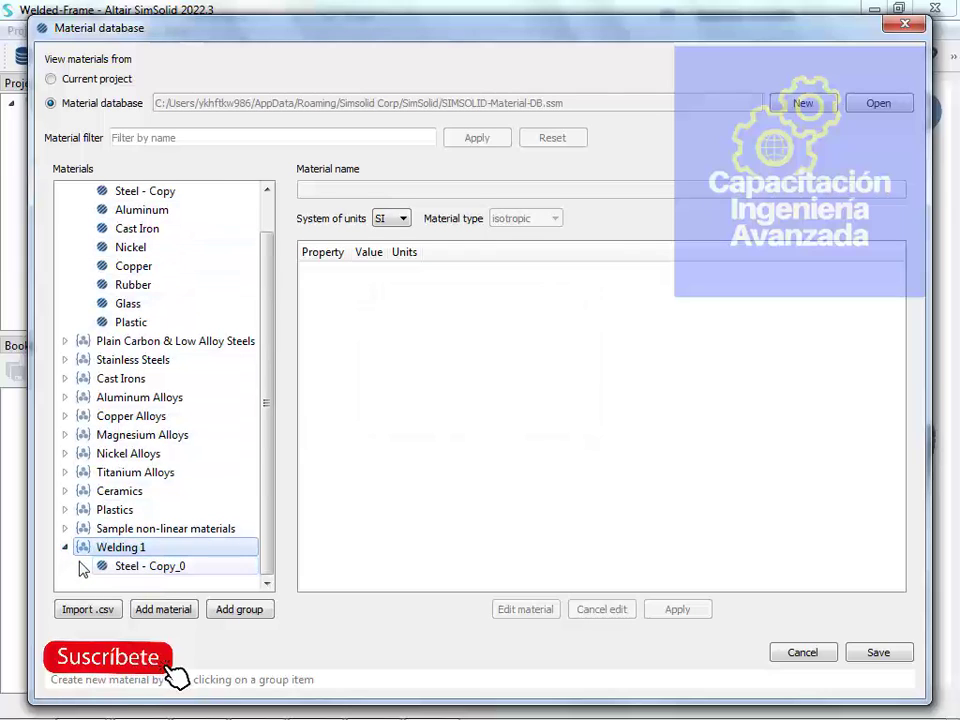
pyautogui.click(151, 568)
pyautogui.rightClick(151, 572)
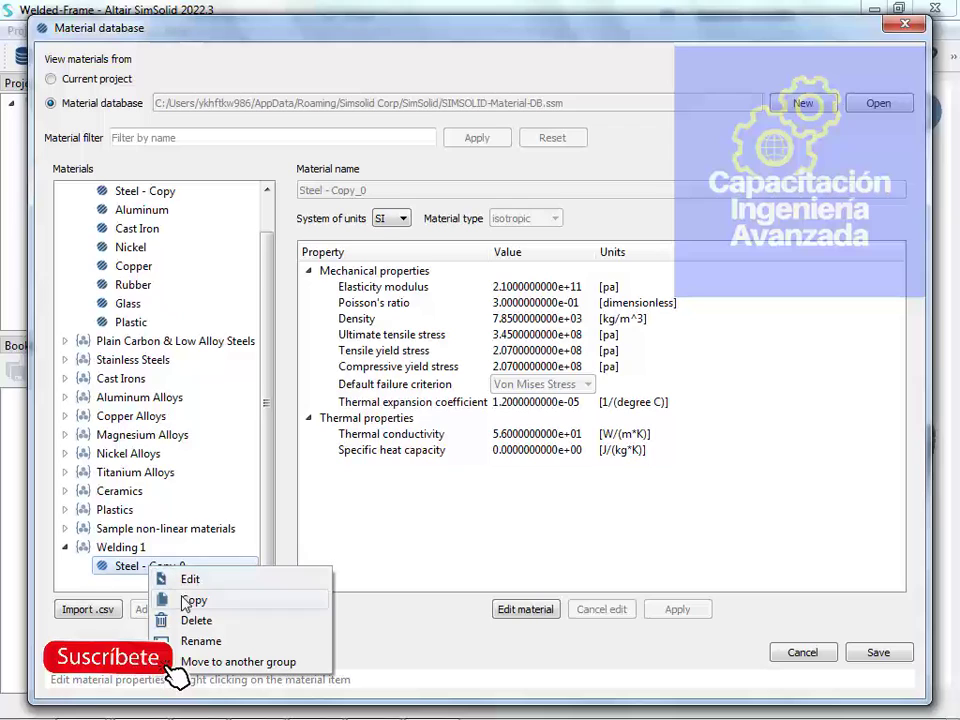
pyautogui.click(190, 641)
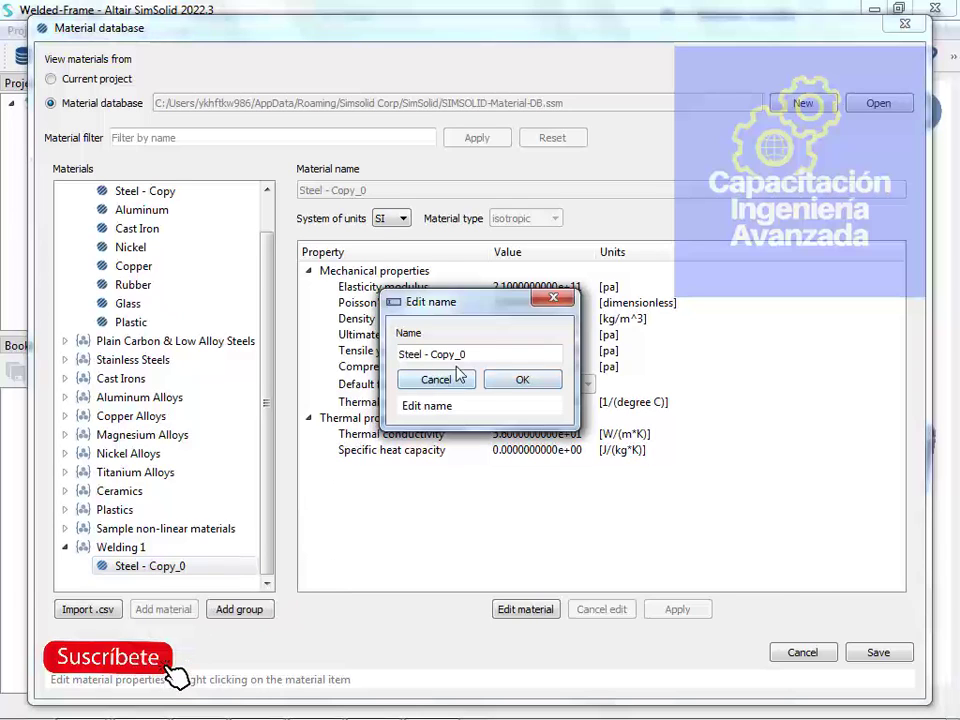
pyautogui.moveTo(470, 355); pyautogui.dragTo(328, 353)
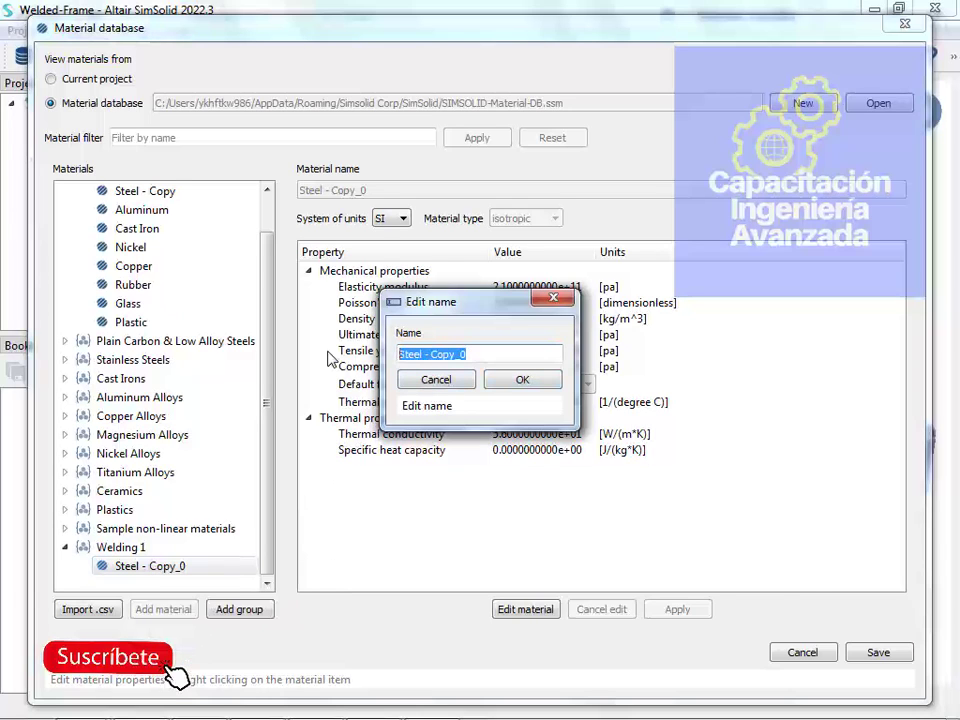
pyautogui.write('welding')
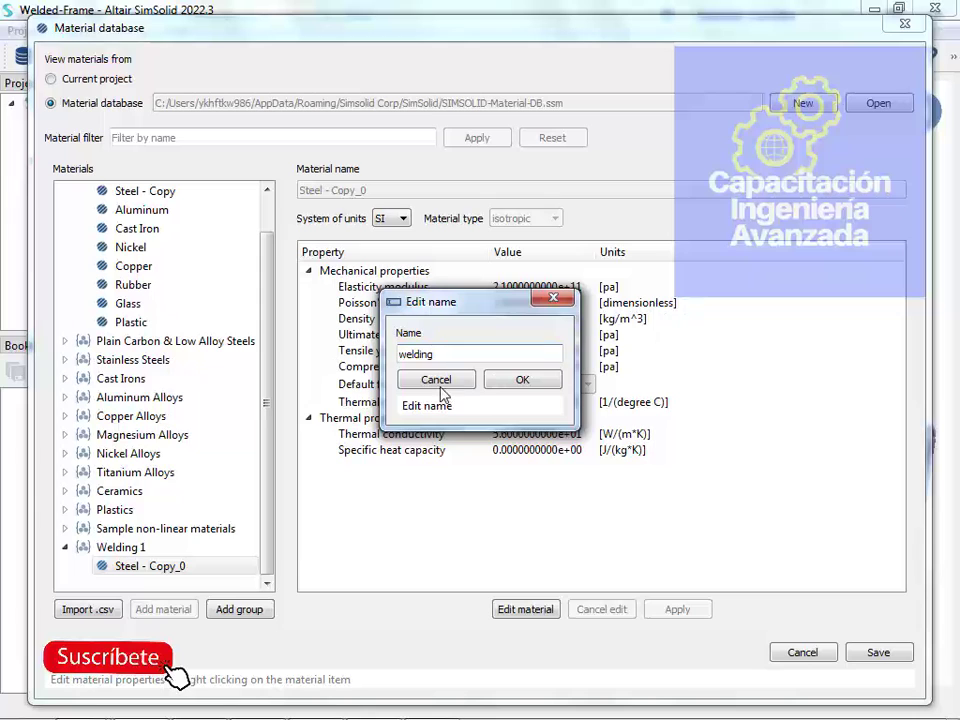
pyautogui.click(545, 382)
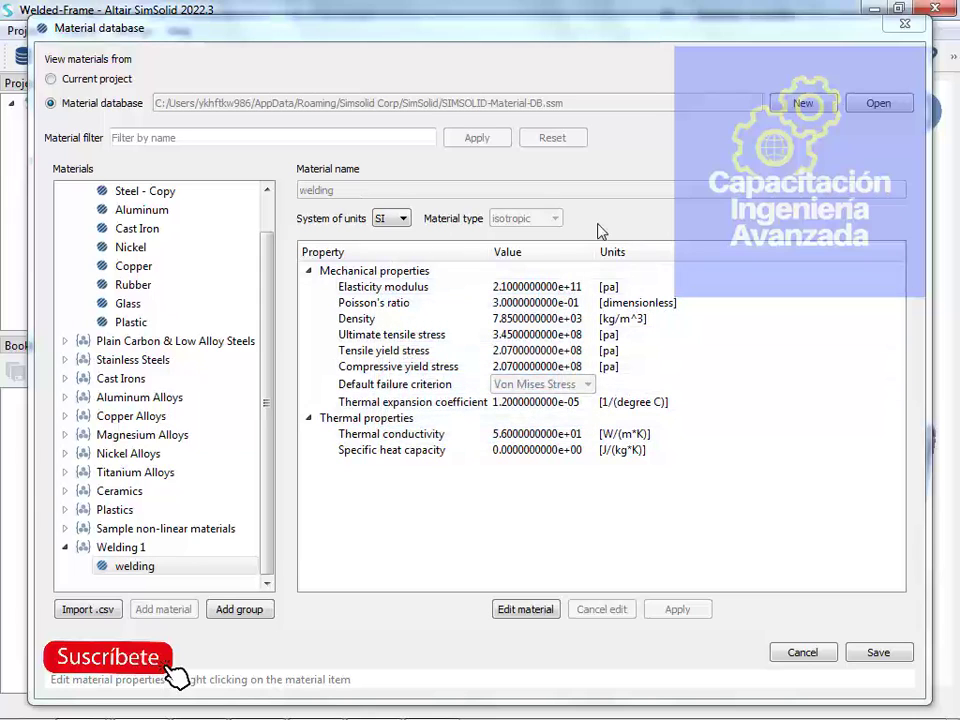
# Edit the welding material and set its ultimate tensile stress to 3.5e+08 Pa
pyautogui.click(504, 336)
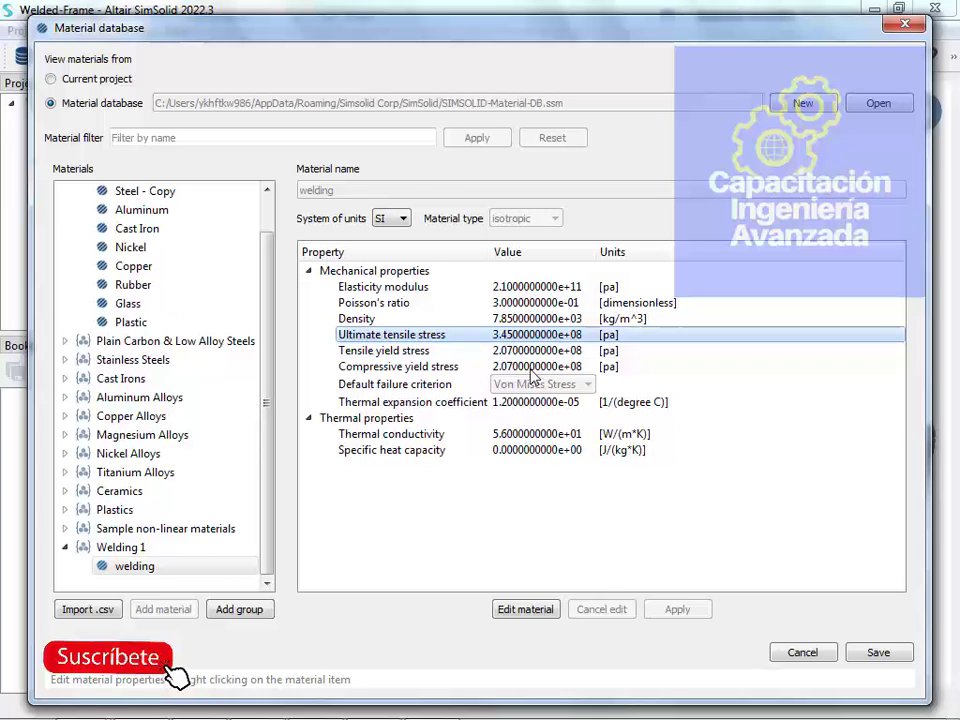
pyautogui.click(526, 609)
pyautogui.click(545, 357)
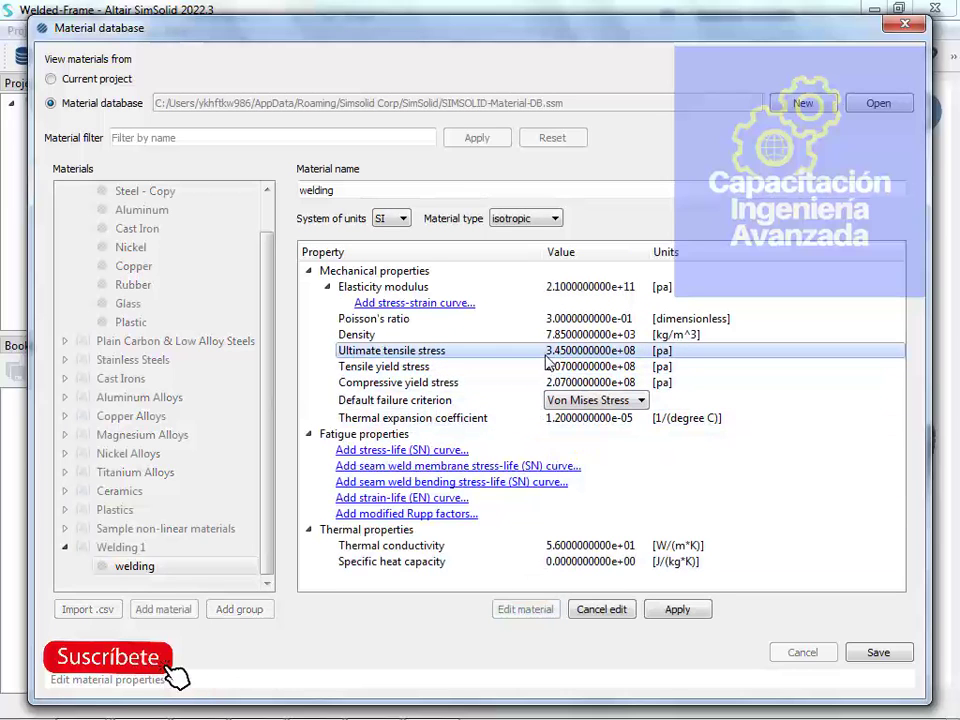
pyautogui.doubleClick(566, 354)
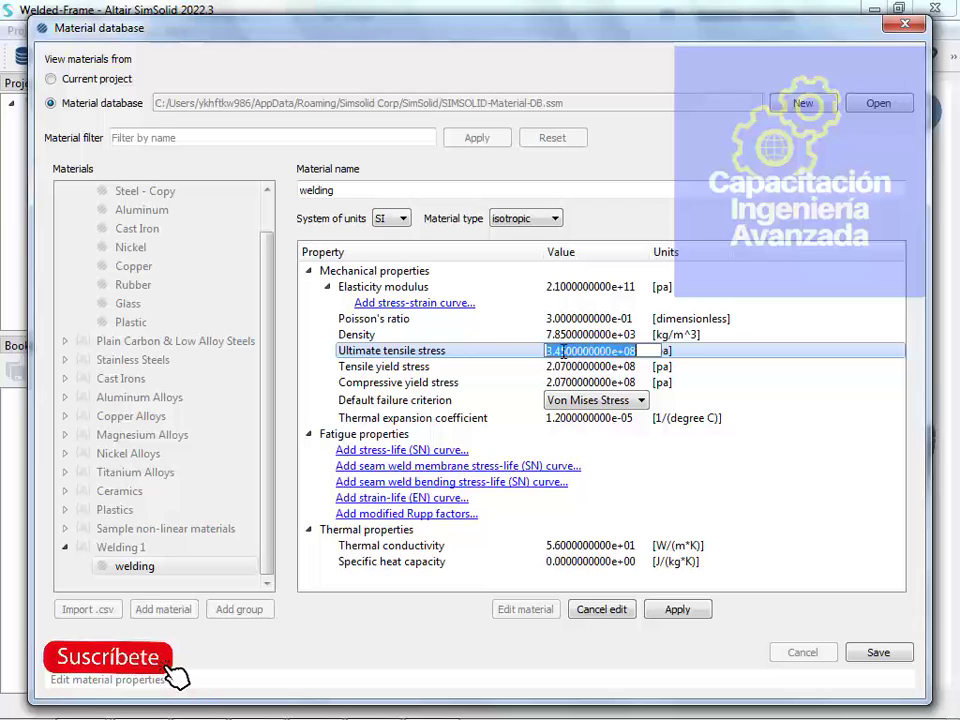
pyautogui.click(564, 352)
pyautogui.press('BackSpace')
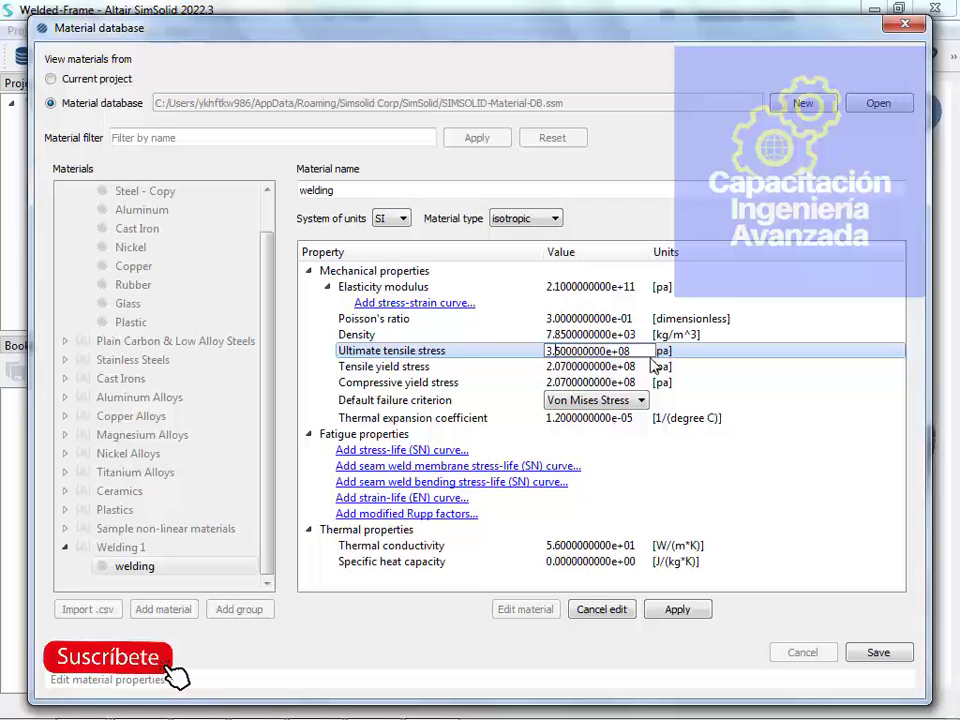
# Set the welding material's tensile and compressive yield stresses to 2.7e+08 Pa, then apply the edit and save the database
pyautogui.doubleClick(565, 367)
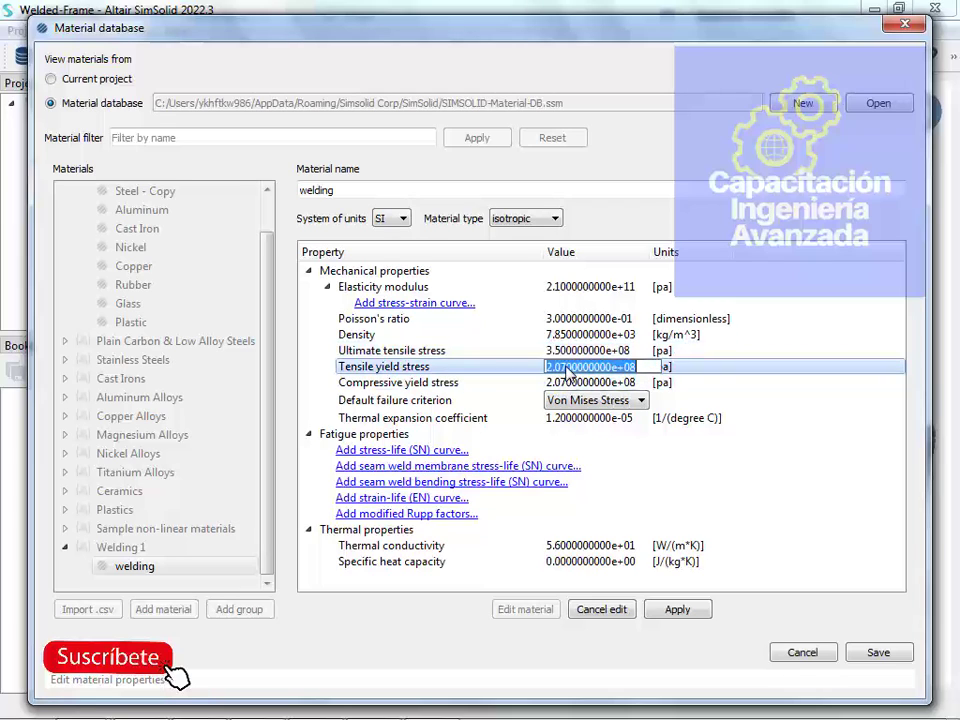
pyautogui.click(566, 367)
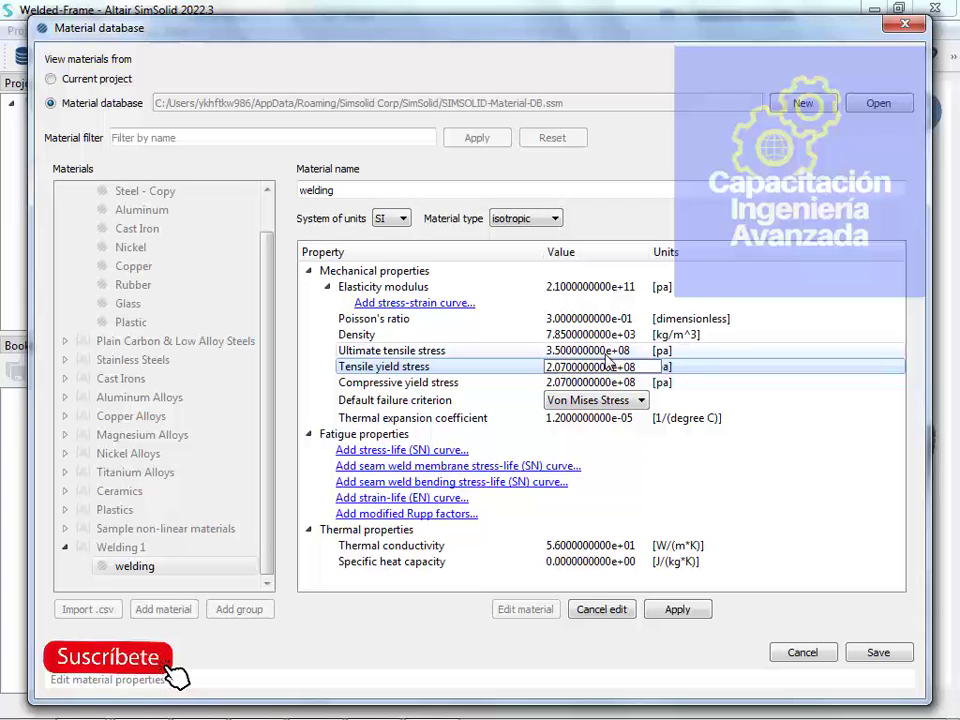
pyautogui.press('BackSpace')
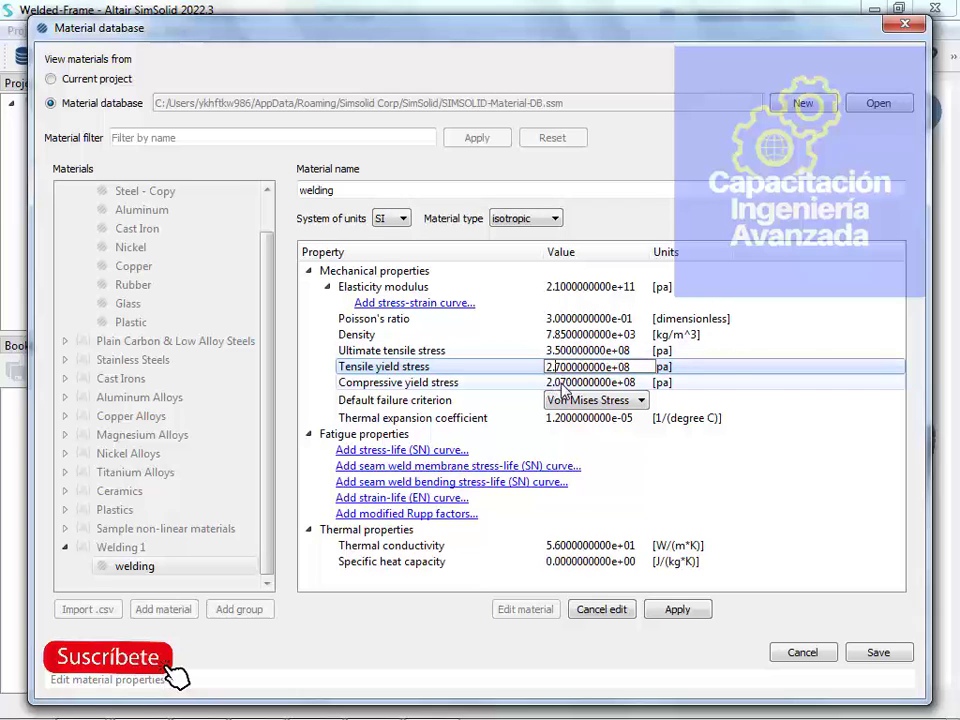
pyautogui.click(561, 384)
pyautogui.press('BackSpace')
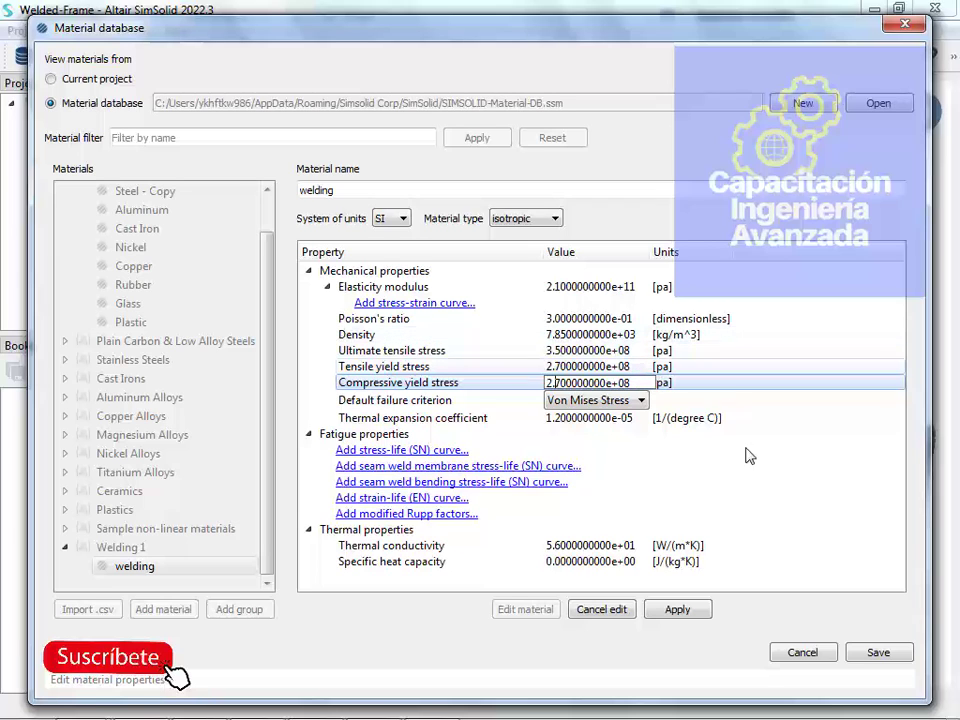
pyautogui.click(674, 611)
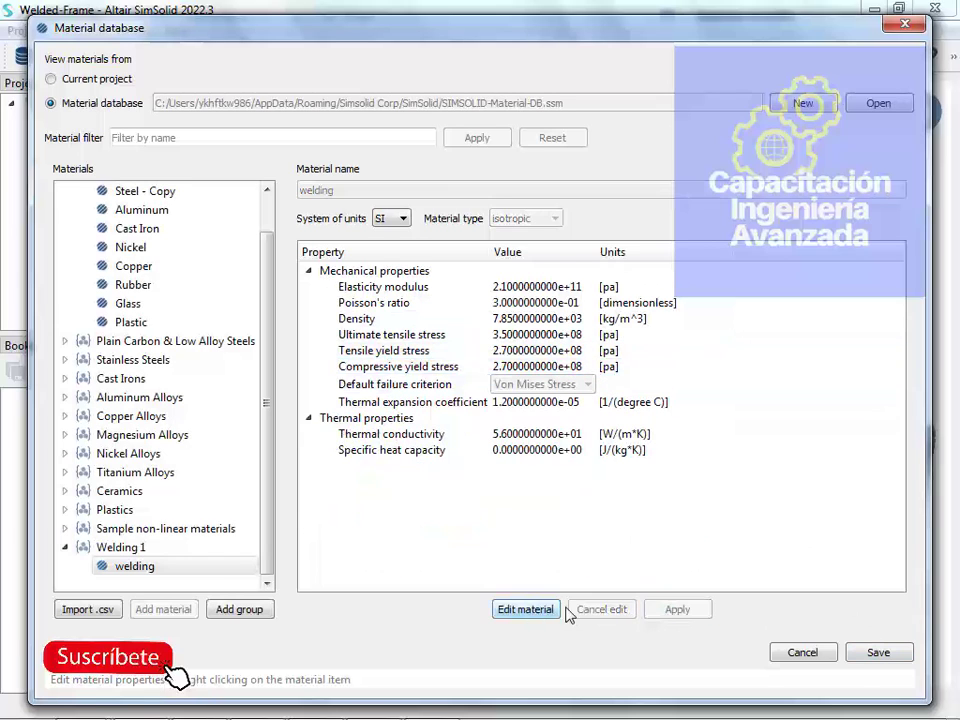
pyautogui.click(877, 653)
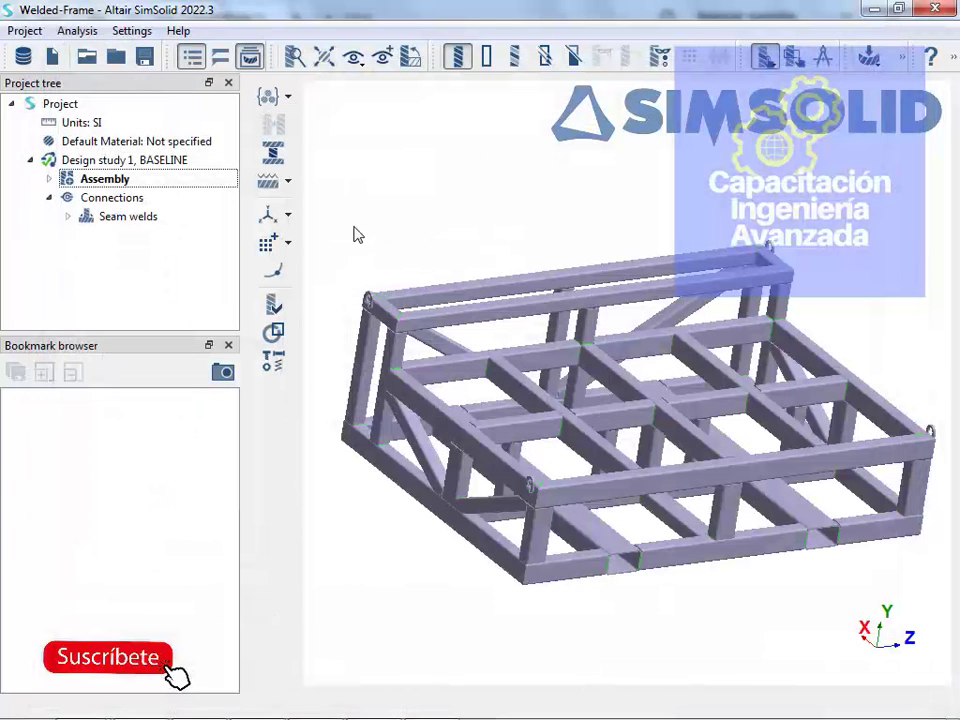
# Reopen the material database and select the welding material in the Welding 1 group
pyautogui.click(131, 31)
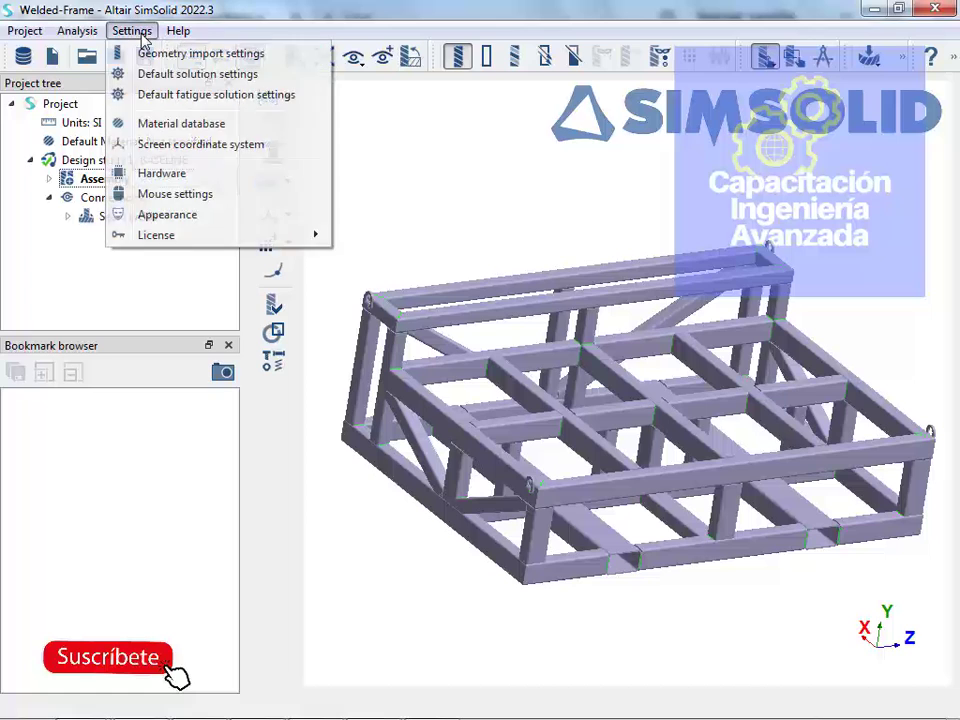
pyautogui.click(163, 125)
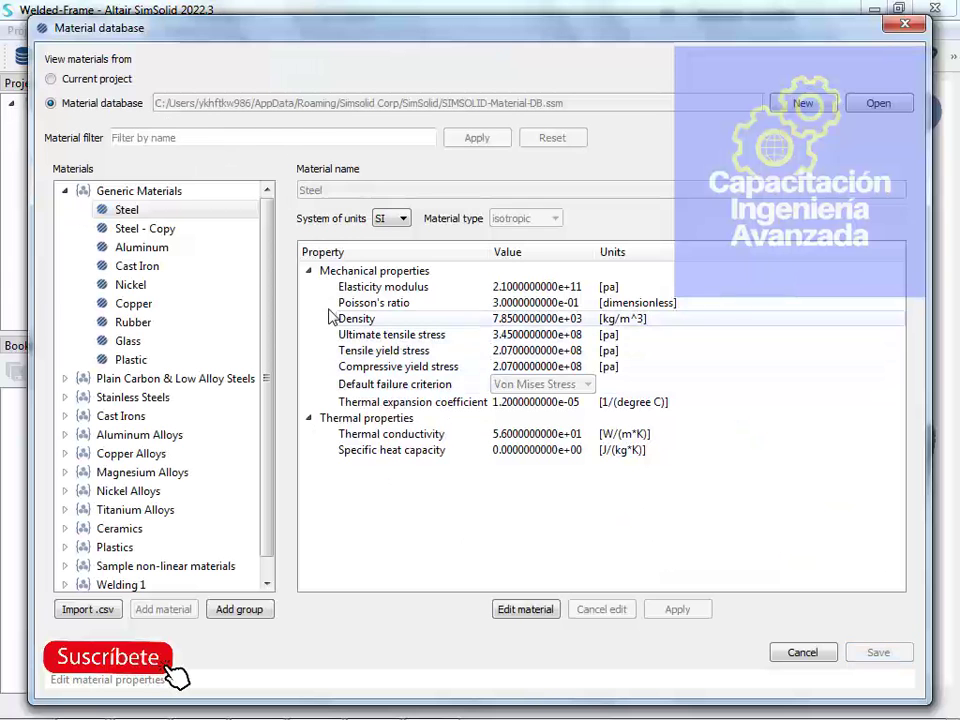
pyautogui.scroll(-1, 153, 441)
pyautogui.click(65, 566)
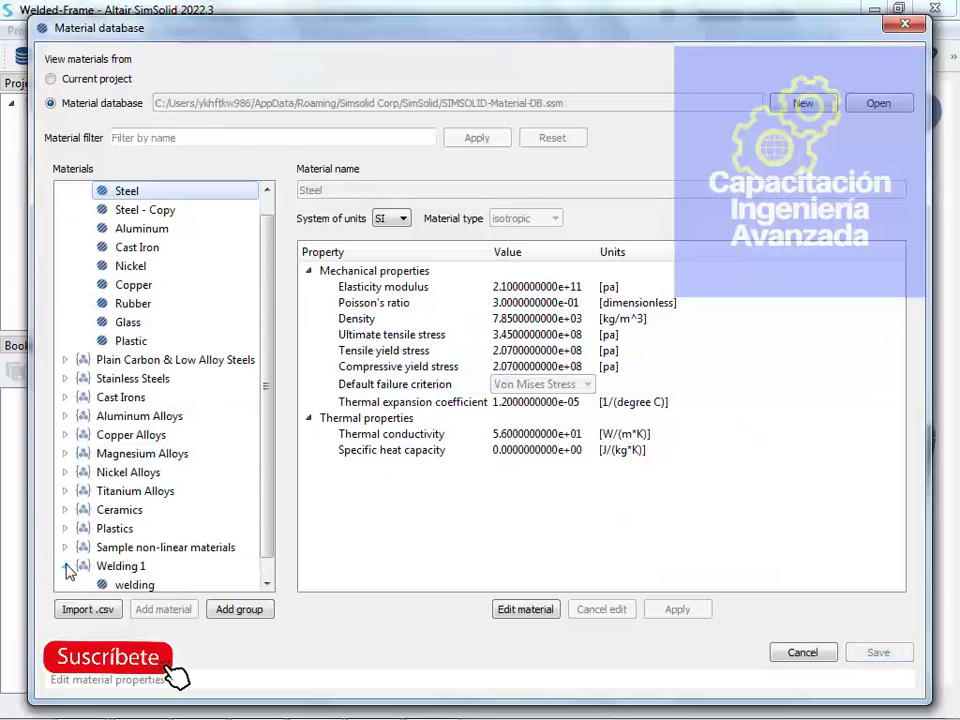
pyautogui.scroll(-1, 153, 562)
pyautogui.click(136, 567)
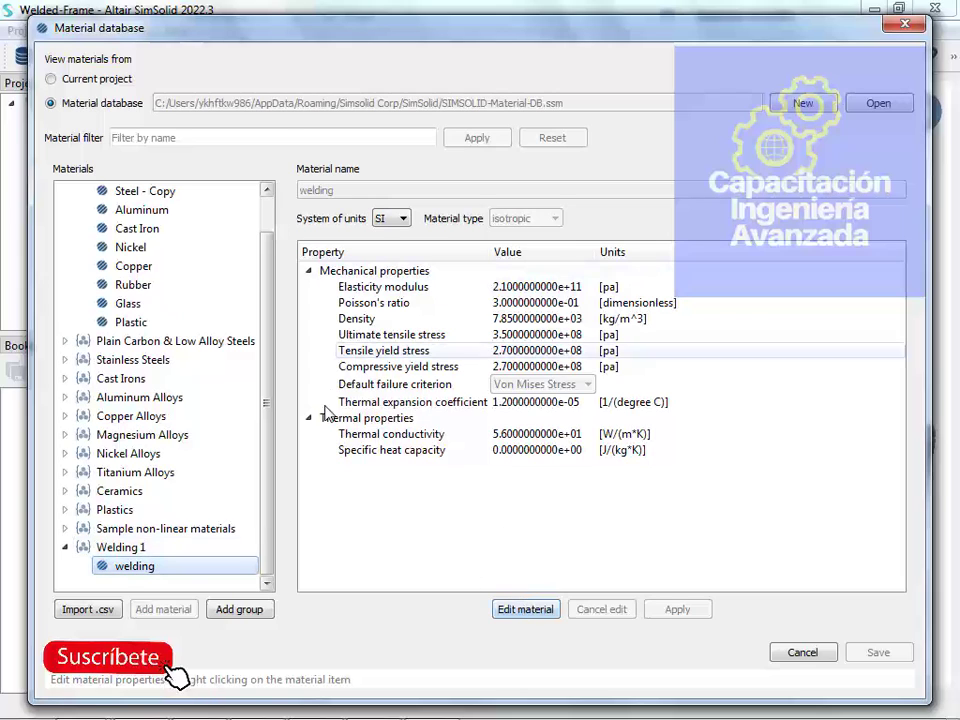
# Rename the welding material in the Welding 1 group as E6011
pyautogui.rightClick(130, 568)
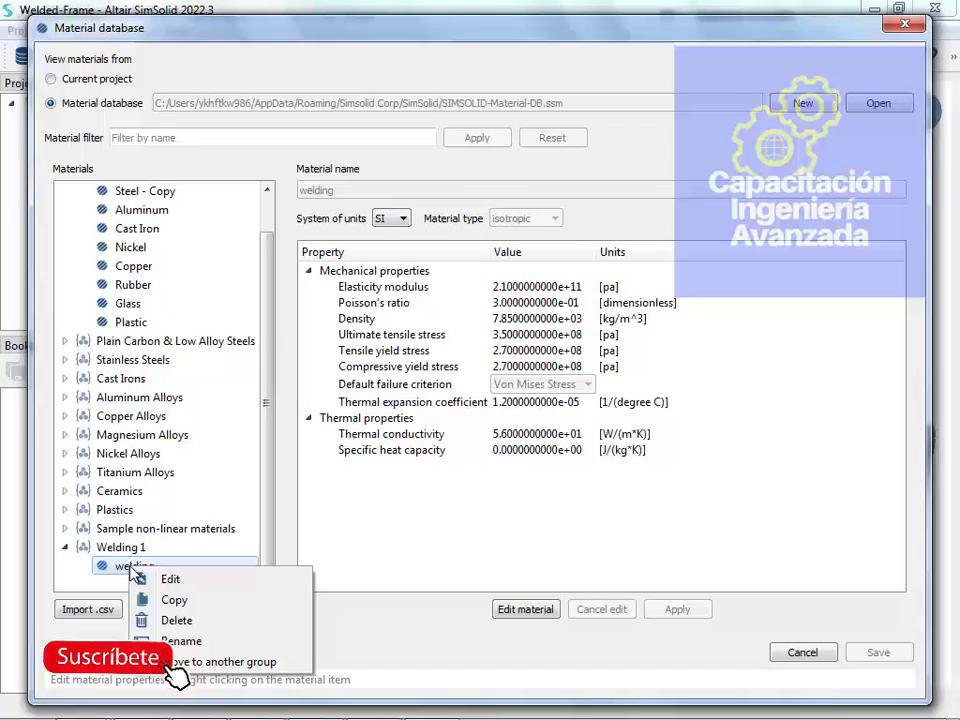
pyautogui.click(181, 641)
pyautogui.moveTo(470, 359); pyautogui.dragTo(290, 359)
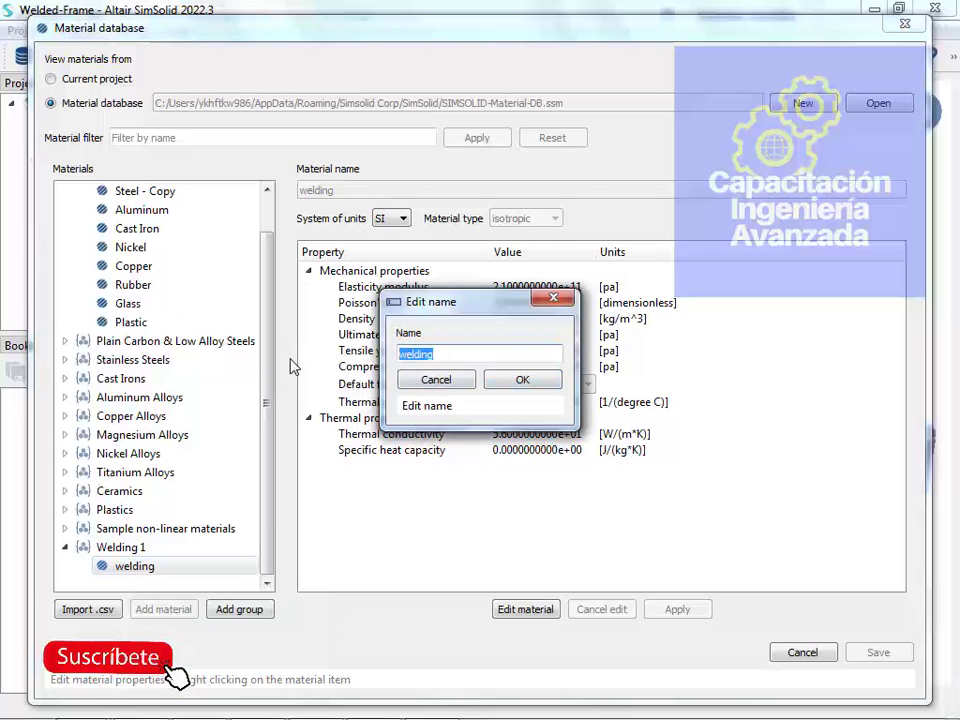
pyautogui.write('E6011')
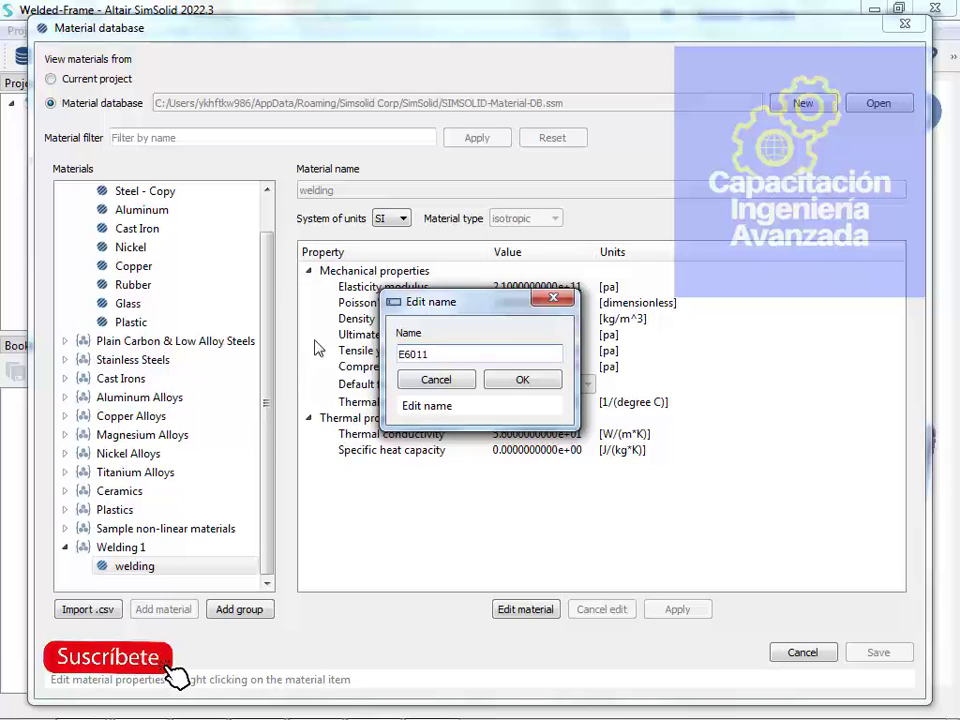
pyautogui.click(507, 381)
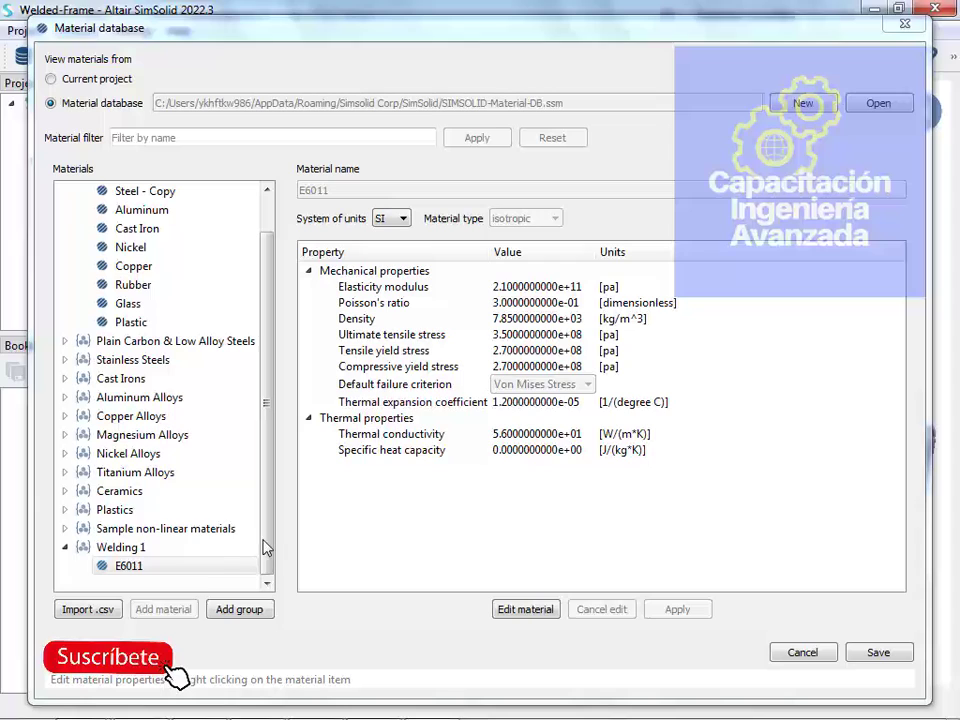
pyautogui.rightClick(128, 568)
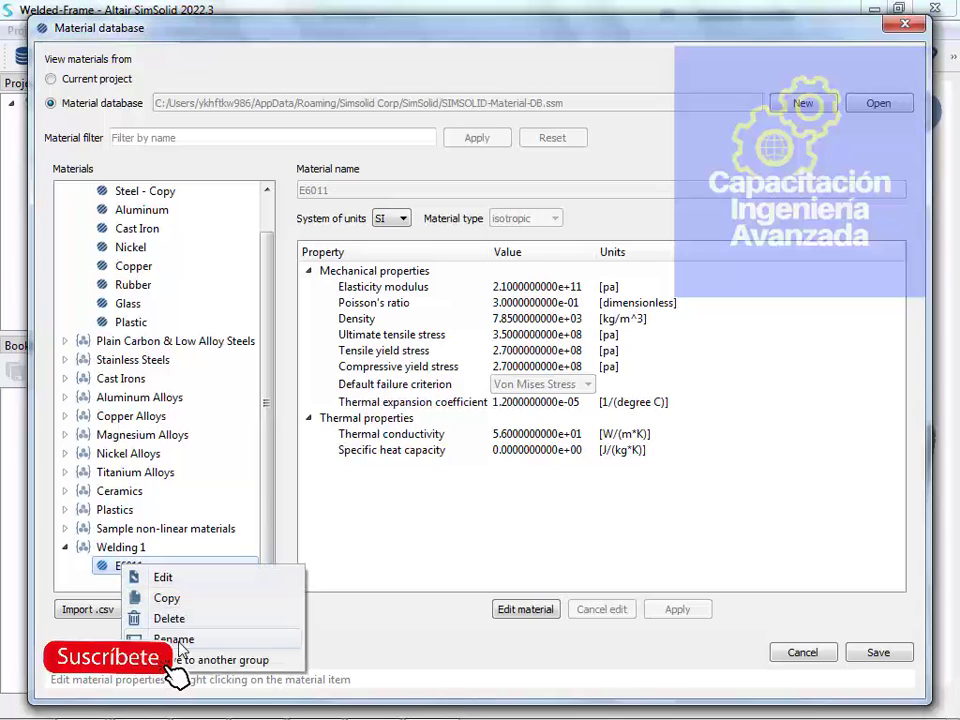
pyautogui.click(454, 516)
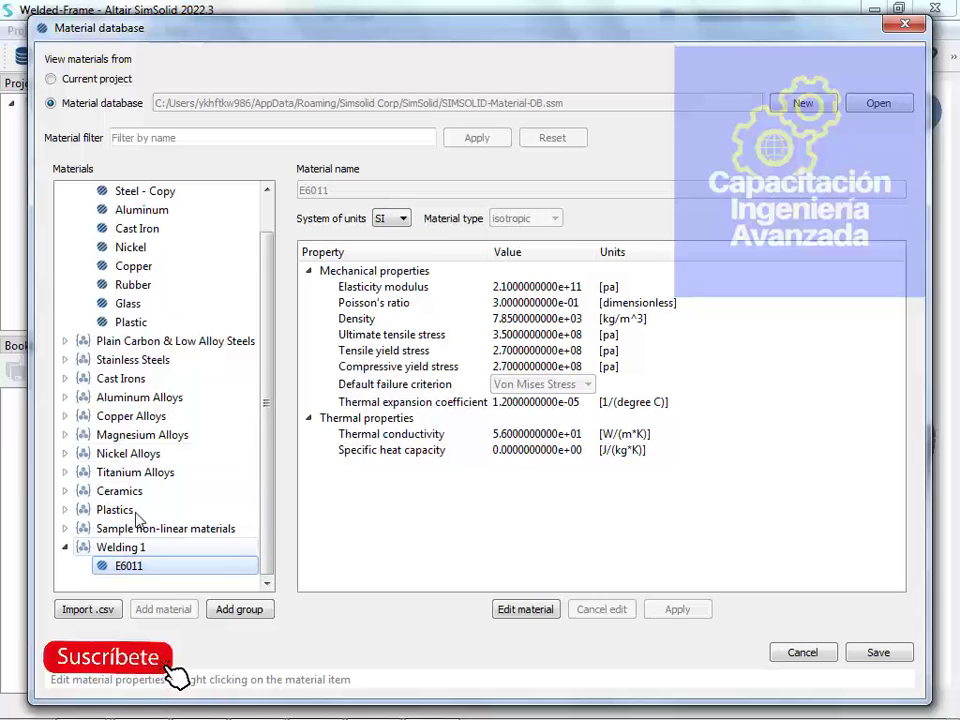
# Duplicate the Steel material in the Generic Materials group
pyautogui.scroll(1, 152, 245)
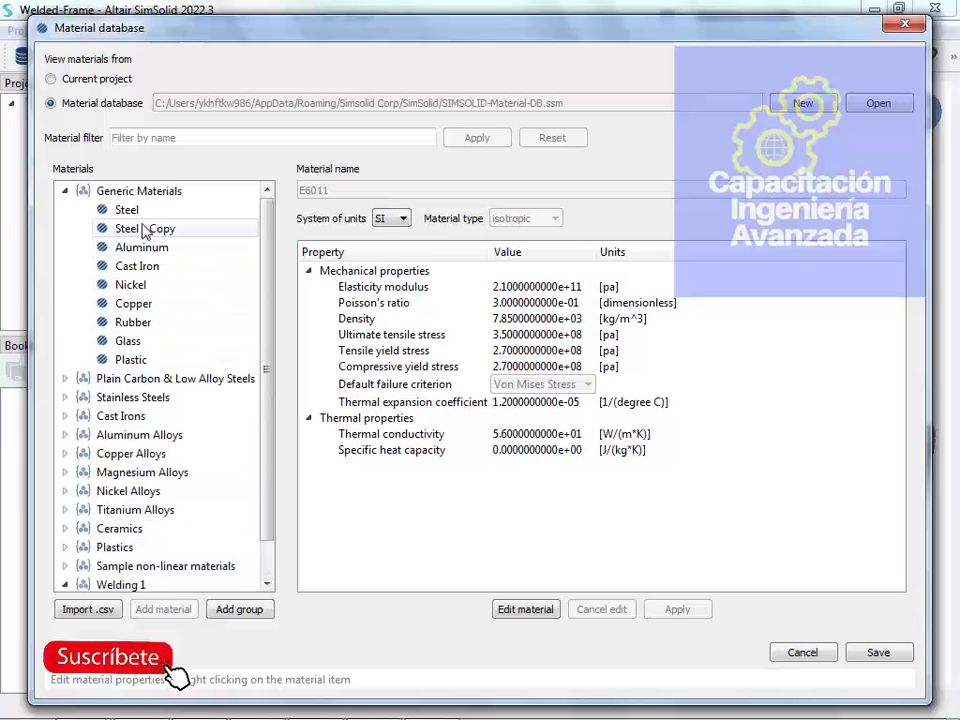
pyautogui.rightClick(126, 212)
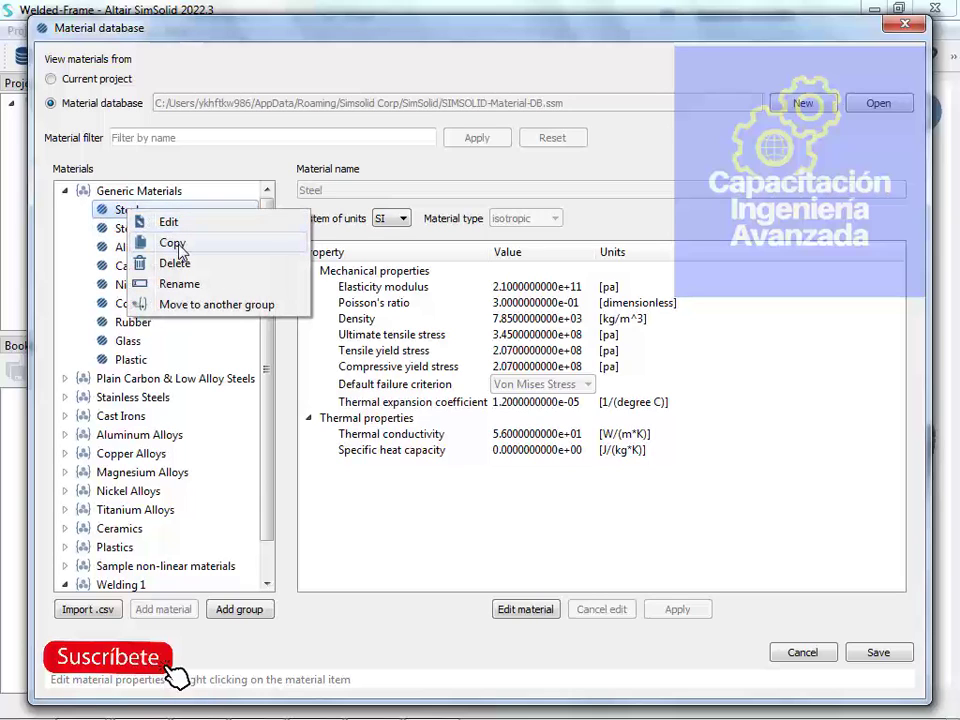
pyautogui.click(172, 243)
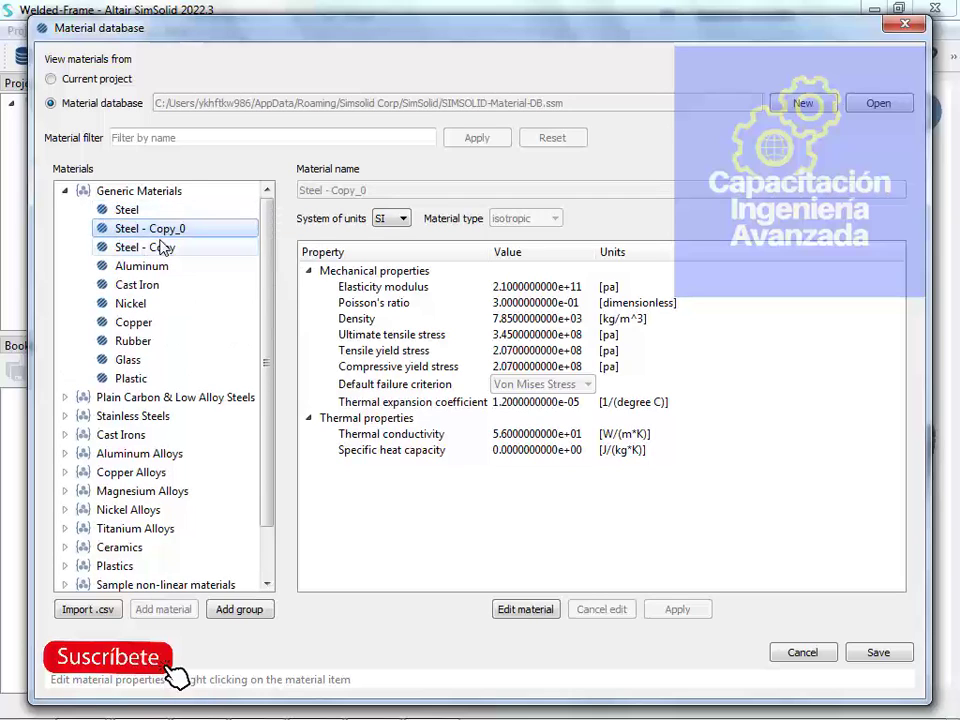
# Move the new Steel - Copy_0 material from Generic Materials to the Welding 1 group
pyautogui.click(147, 217)
pyautogui.click(148, 227)
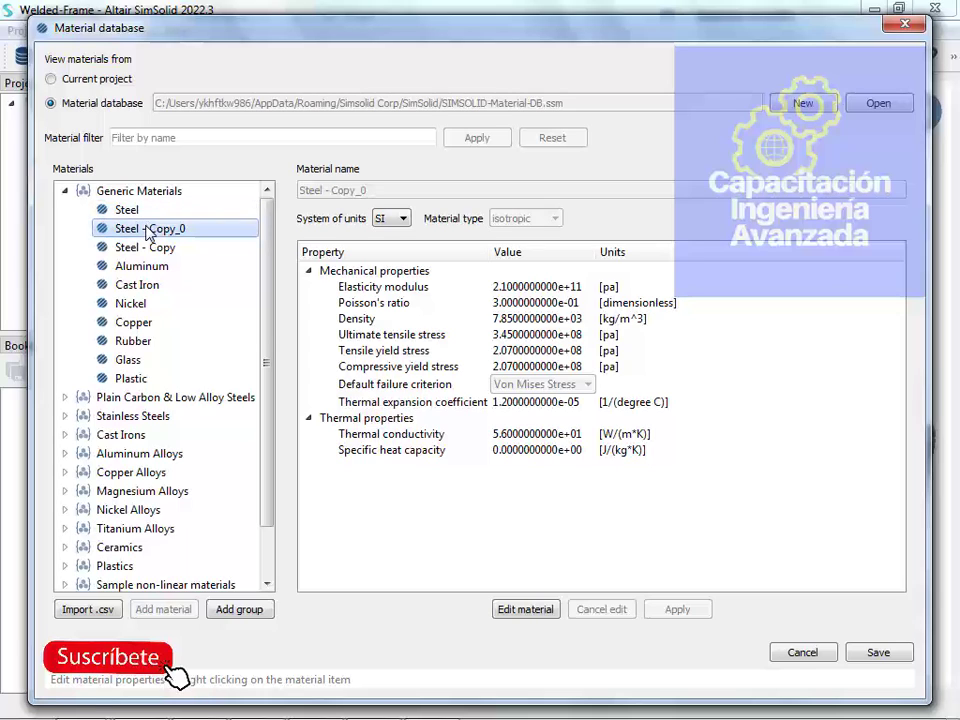
pyautogui.rightClick(148, 232)
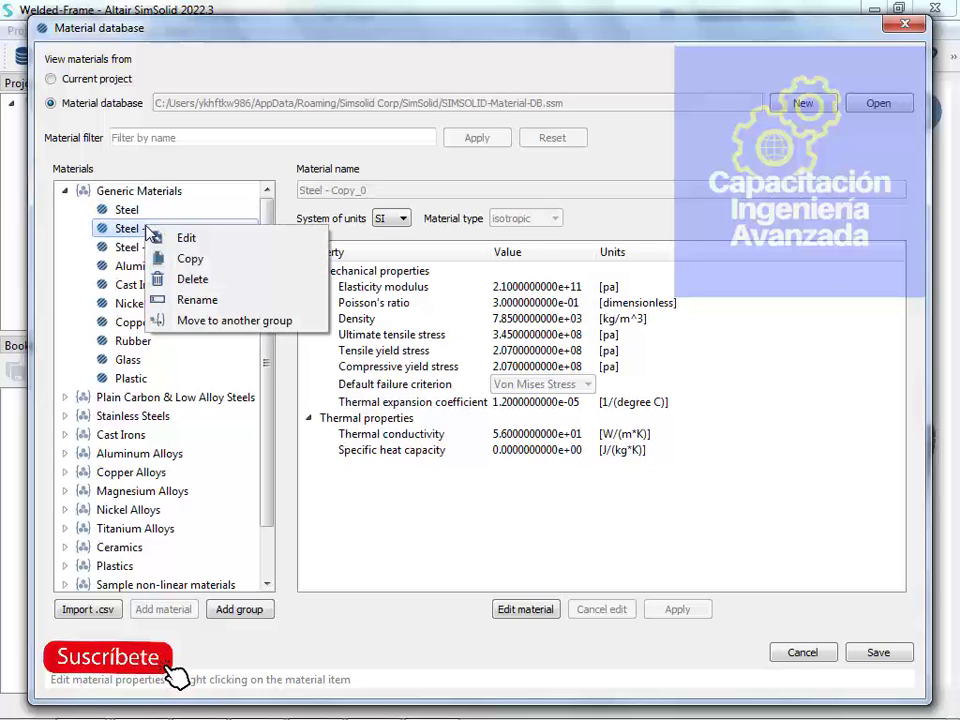
pyautogui.click(224, 321)
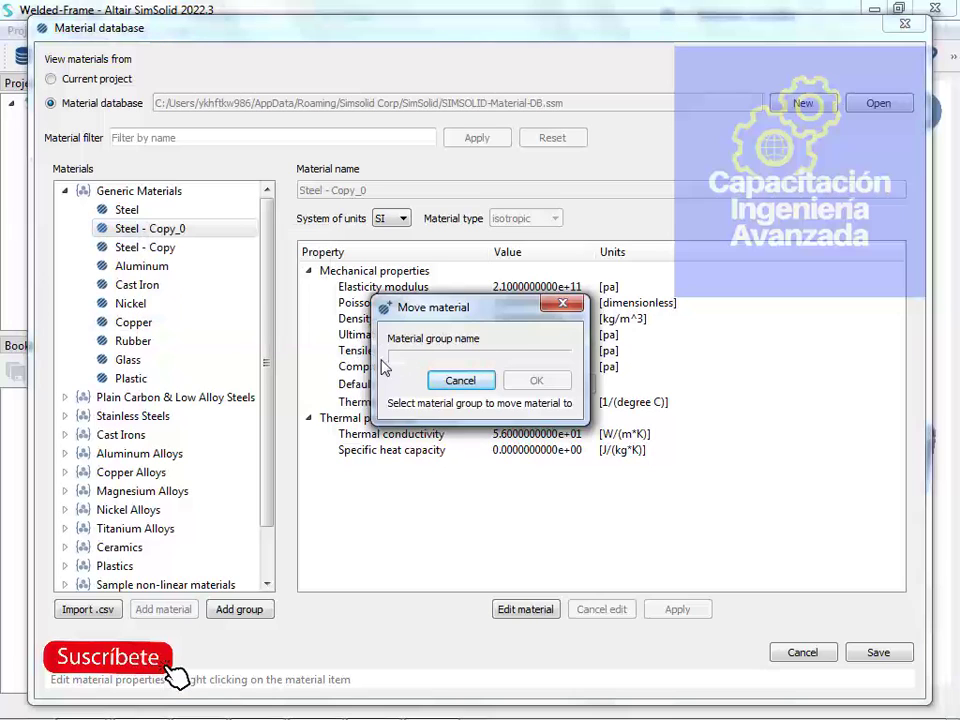
pyautogui.scroll(-1, 229, 435)
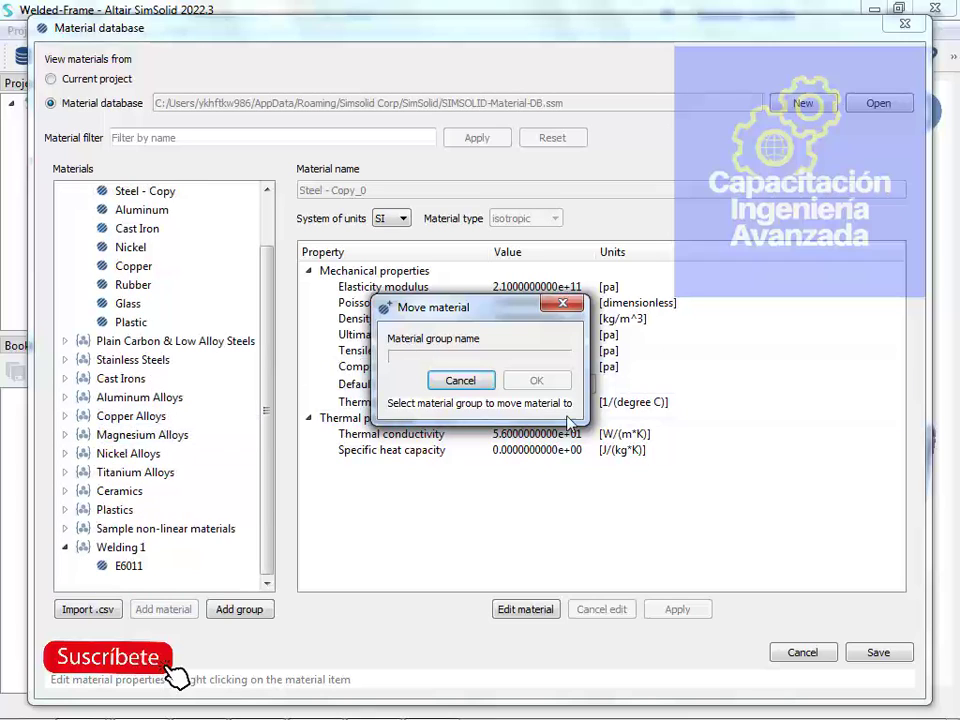
pyautogui.click(127, 549)
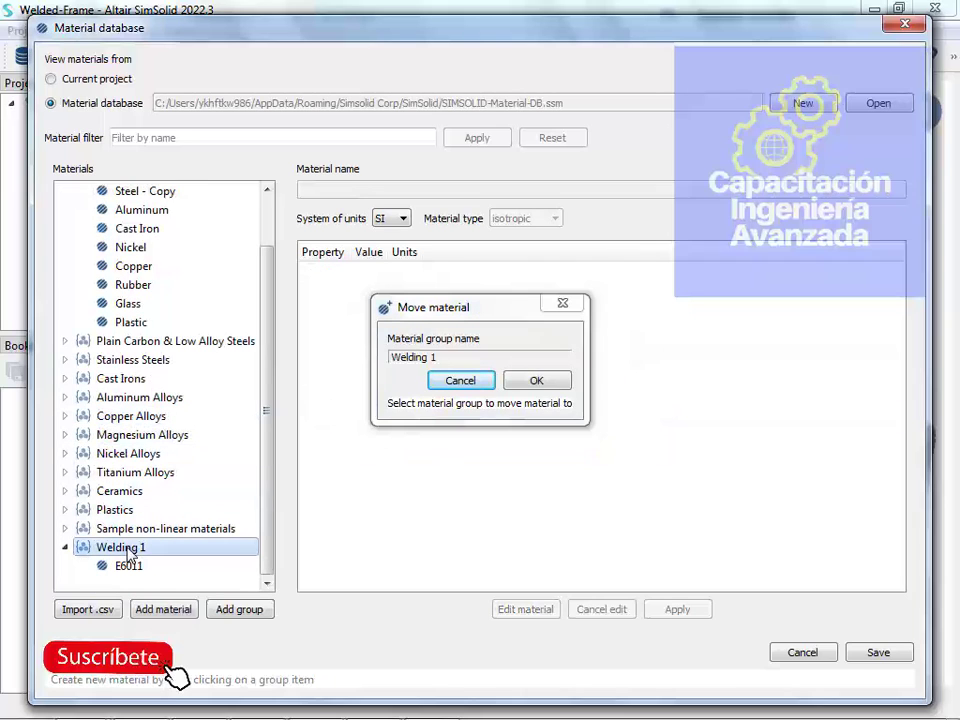
pyautogui.click(531, 386)
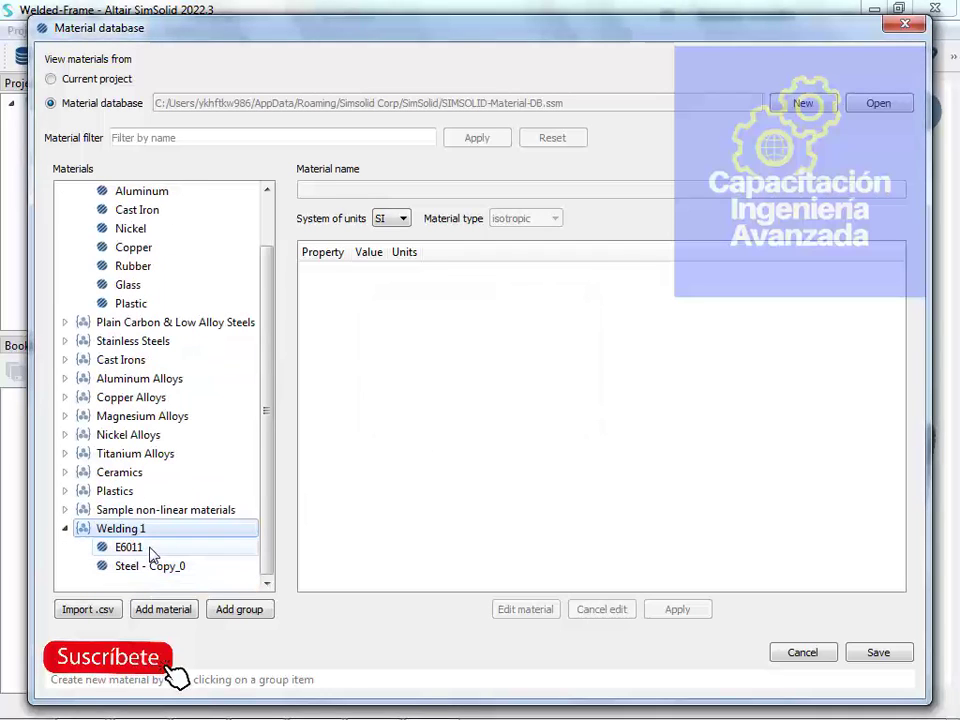
# Set the E6011 material's elasticity modulus to 2.15e+11 Pa, then apply the edit and save the material database
pyautogui.click(150, 550)
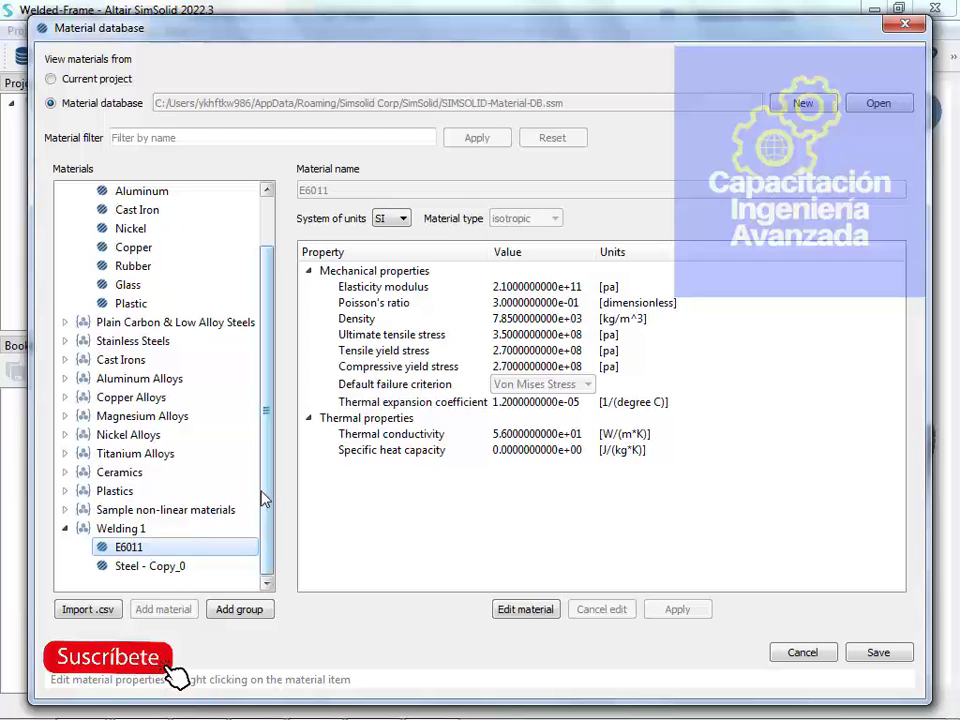
pyautogui.click(516, 292)
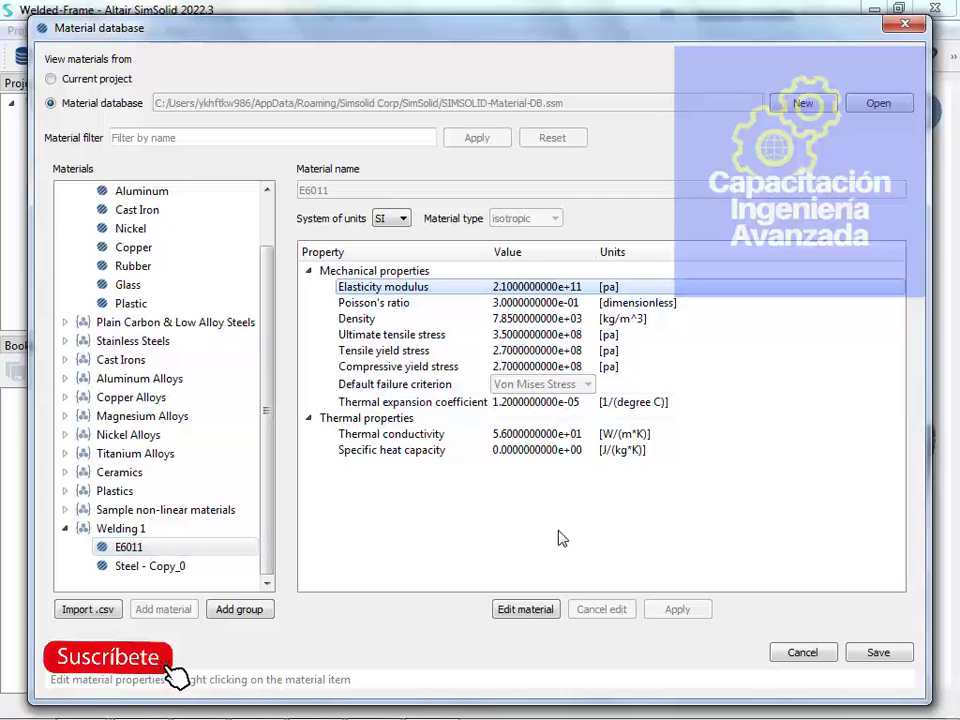
pyautogui.click(537, 614)
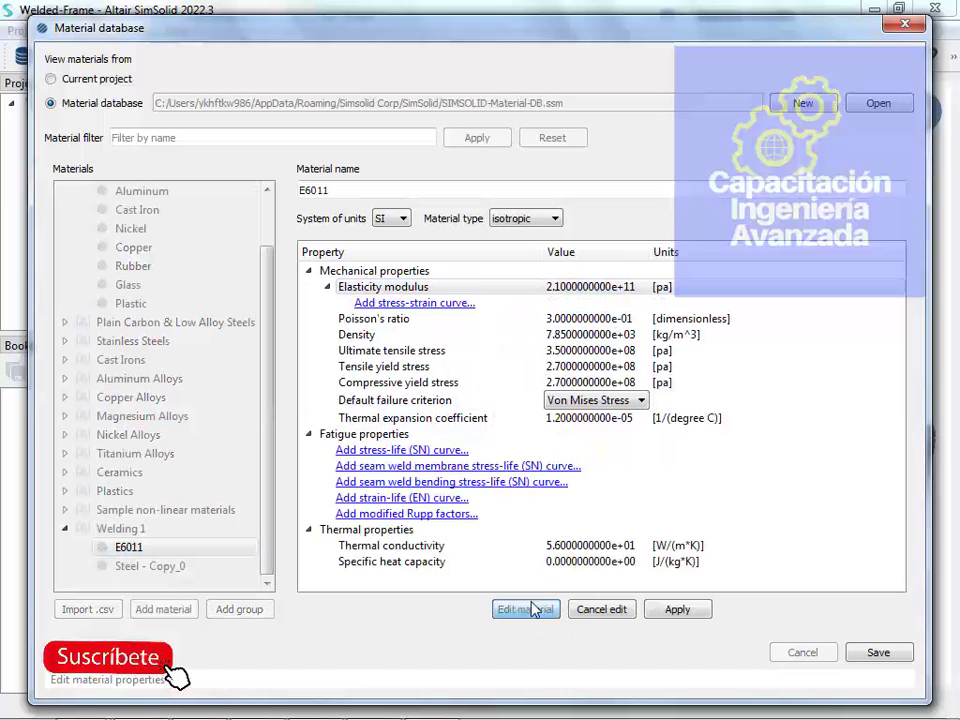
pyautogui.doubleClick(560, 288)
pyautogui.click(557, 288)
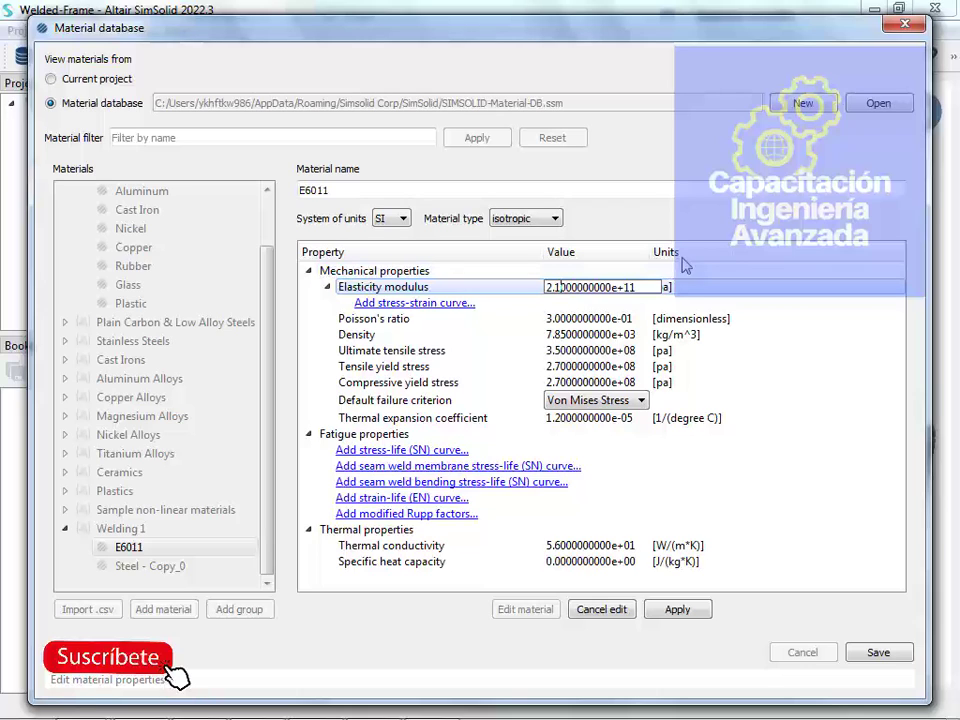
pyautogui.write('5')
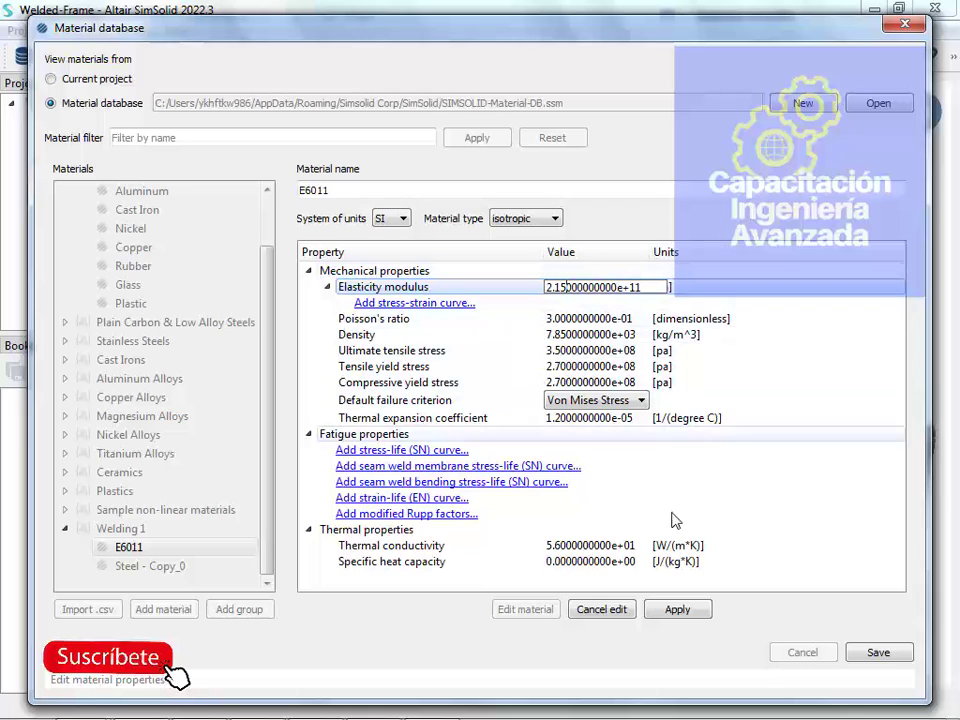
pyautogui.click(679, 610)
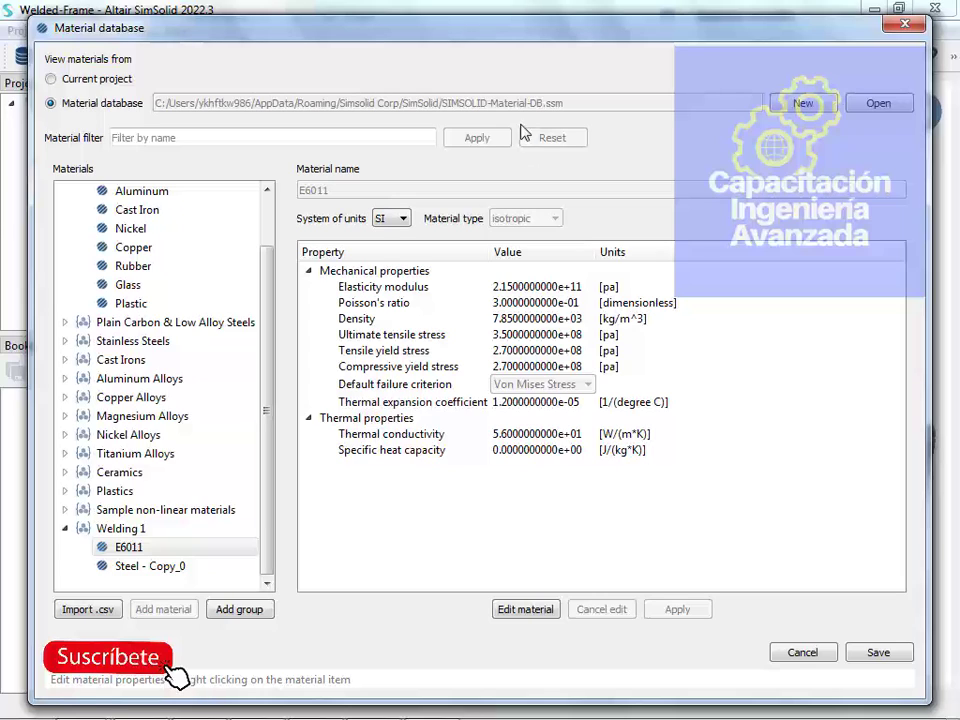
pyautogui.click(879, 653)
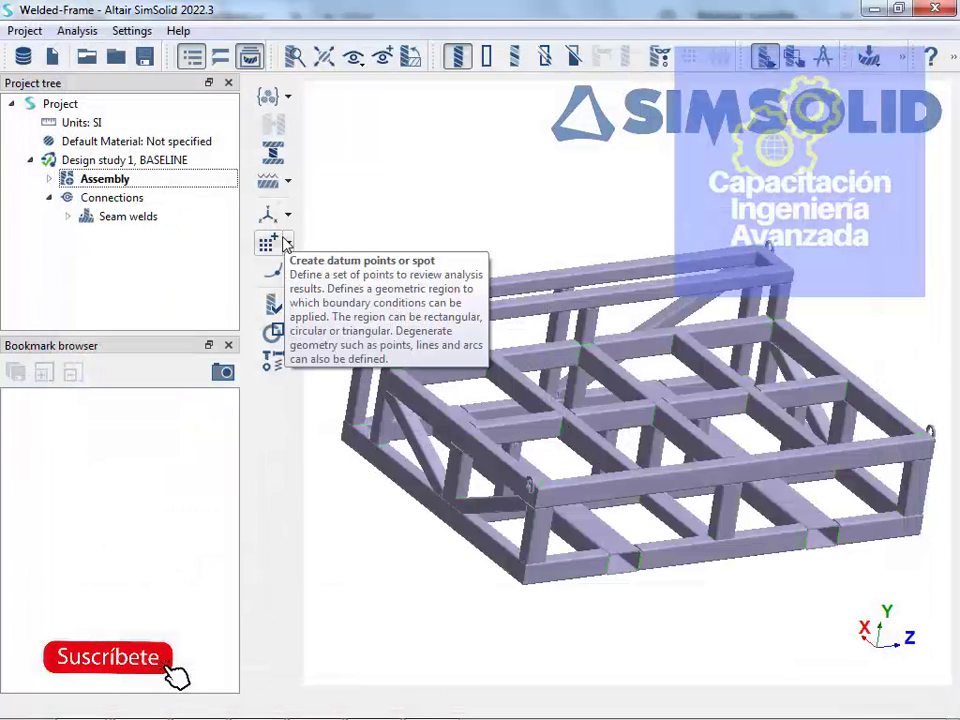
# Apply the E6011 material from the database's Welding 1 group to all seam welds in the frame
pyautogui.click(128, 207)
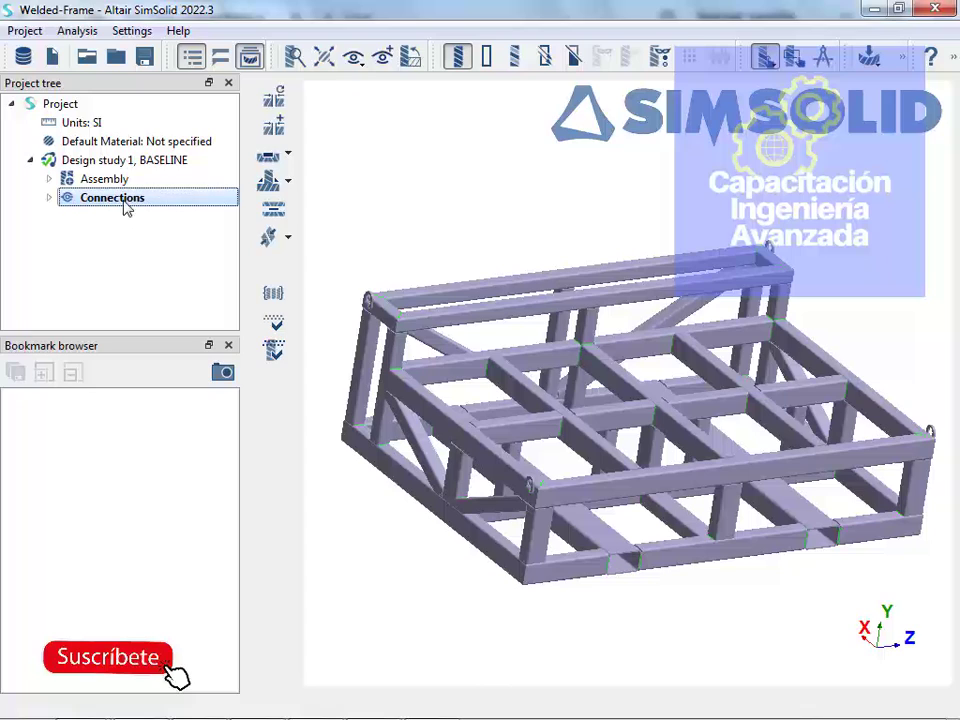
pyautogui.click(48, 198)
pyautogui.click(103, 222)
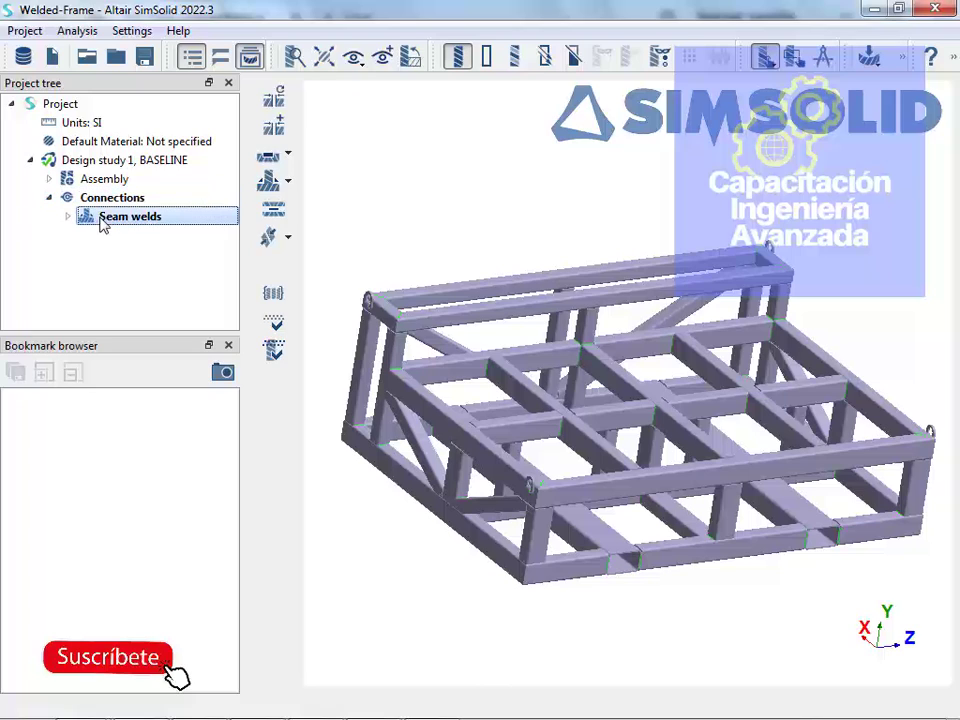
pyautogui.click(289, 184)
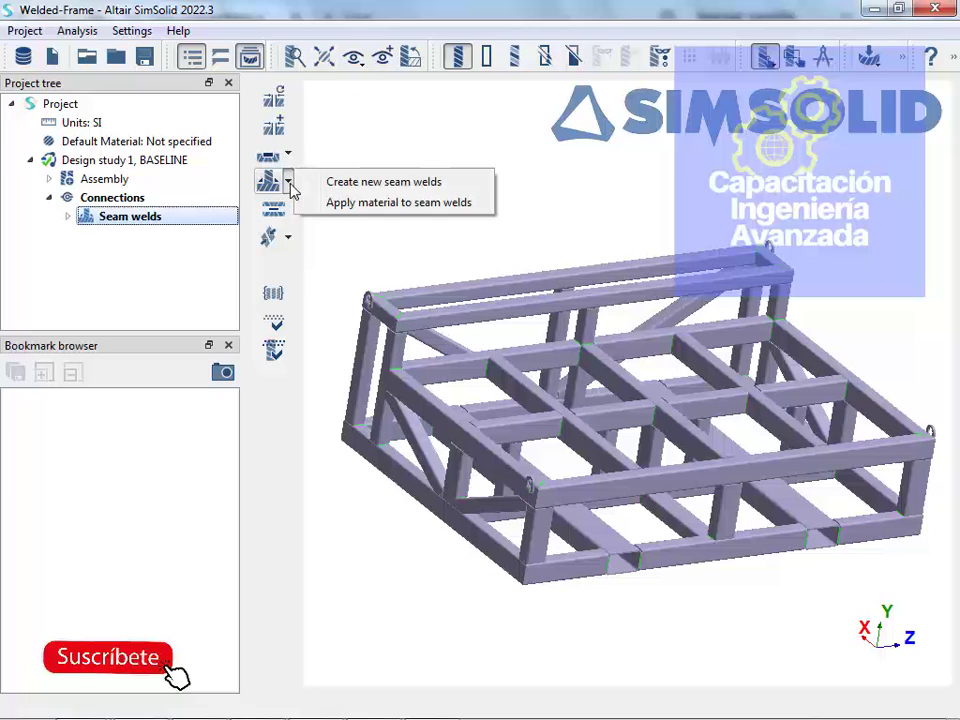
pyautogui.click(352, 203)
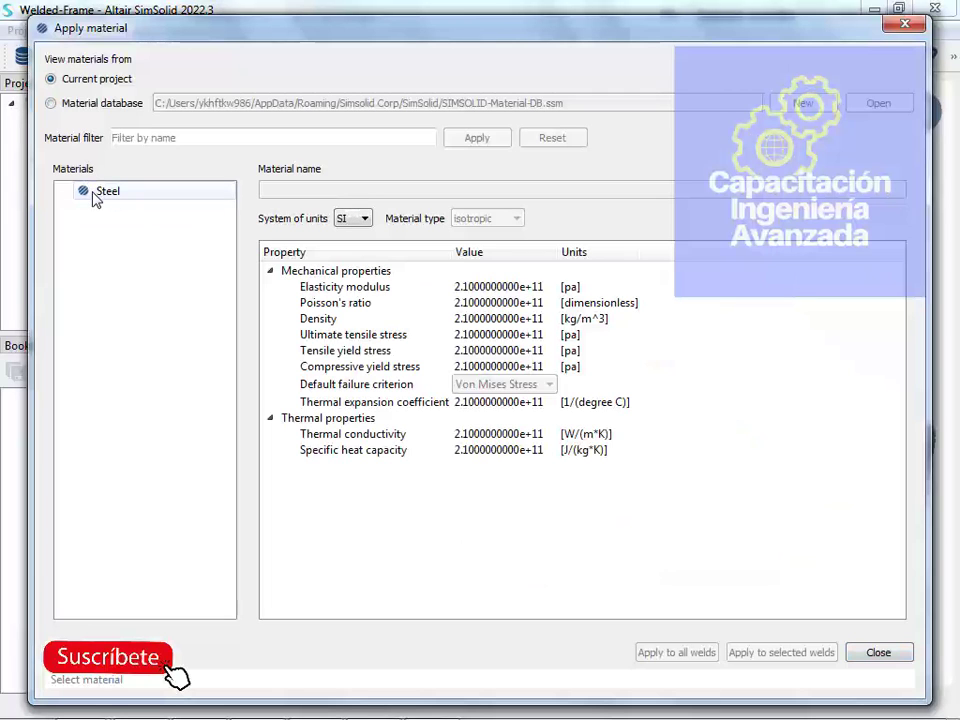
pyautogui.click(69, 109)
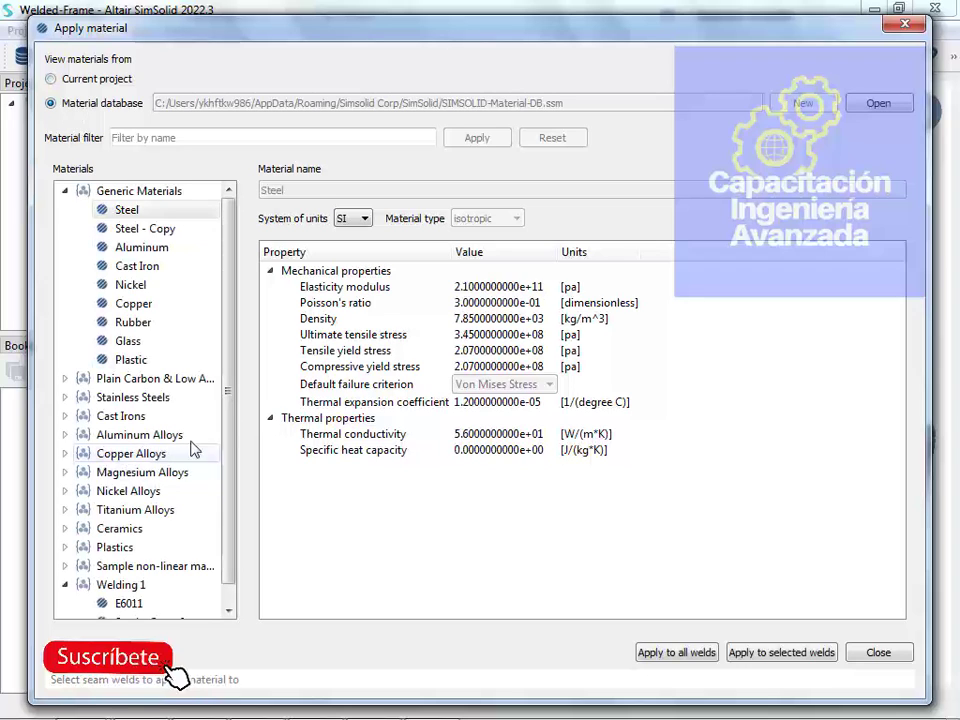
pyautogui.moveTo(229, 395); pyautogui.dragTo(213, 461)
pyautogui.click(140, 586)
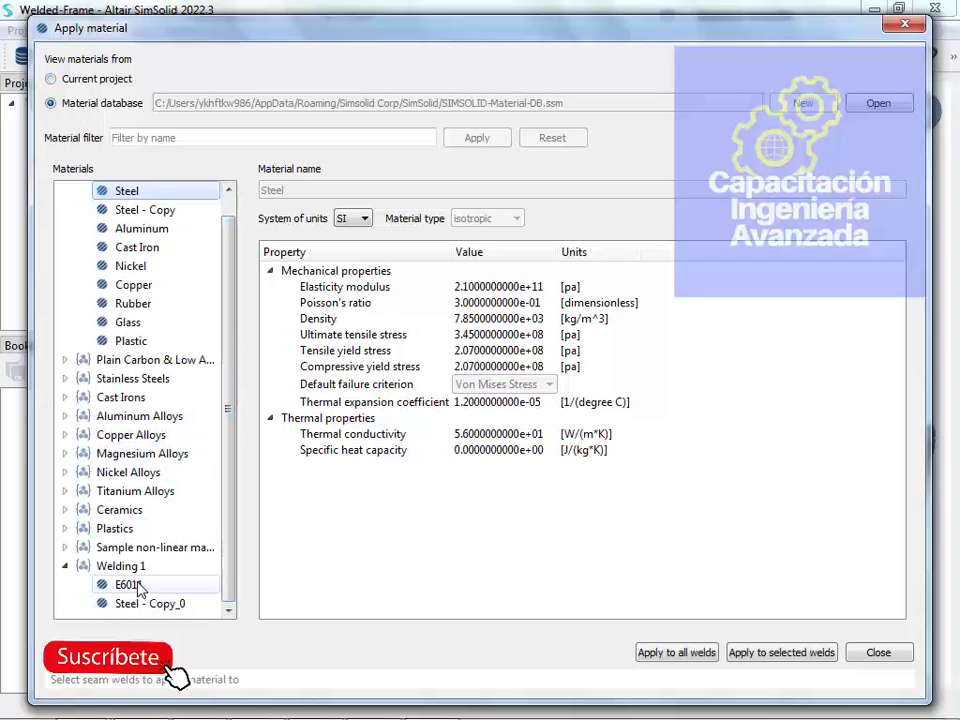
pyautogui.click(685, 657)
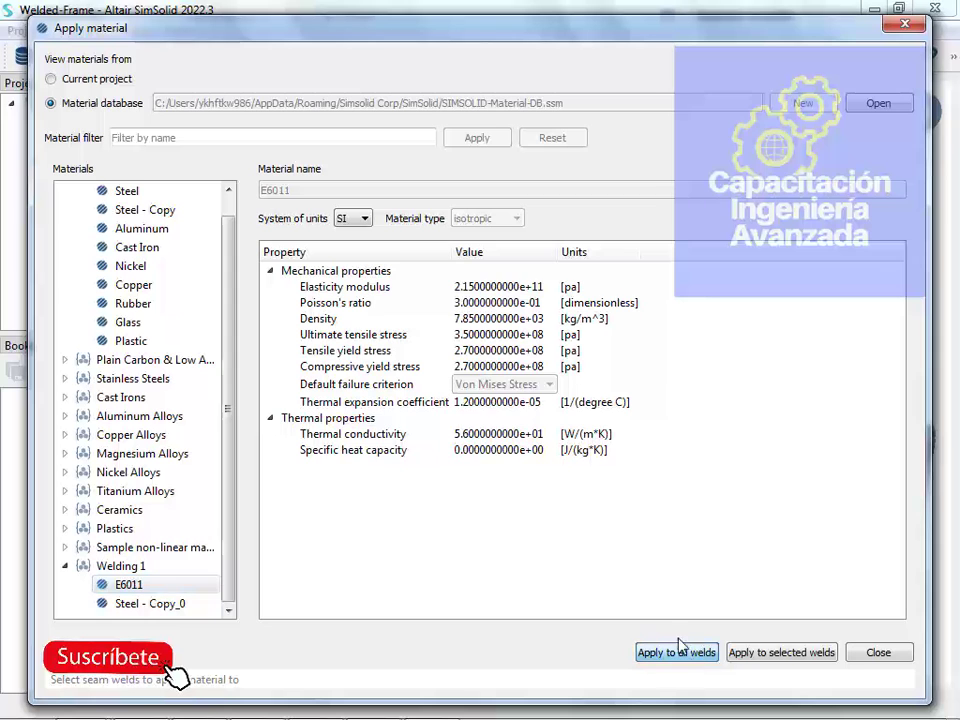
pyautogui.click(876, 654)
pyautogui.click(289, 188)
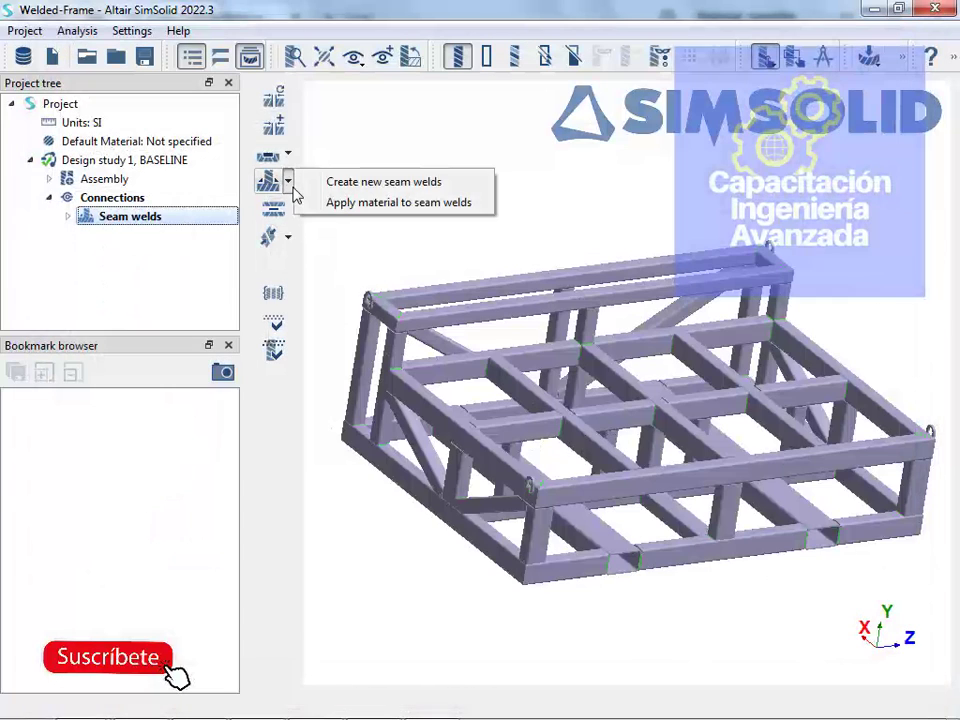
pyautogui.click(346, 234)
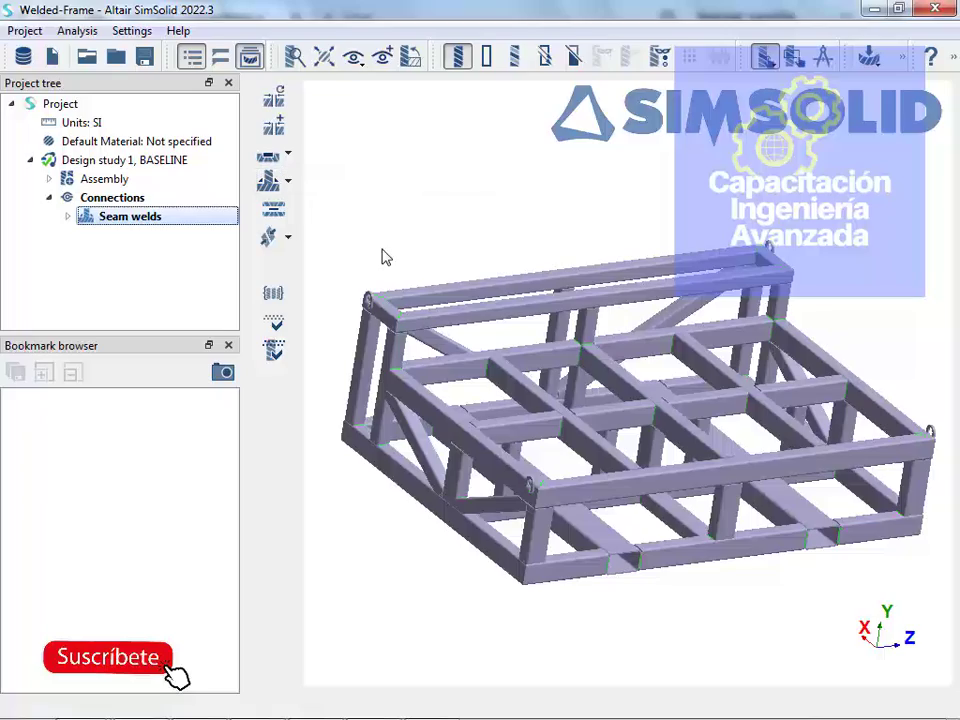
pyautogui.scroll(5, 747, 485)
pyautogui.moveTo(743, 503); pyautogui.dragTo(728, 465)
pyautogui.scroll(-3, 728, 465)
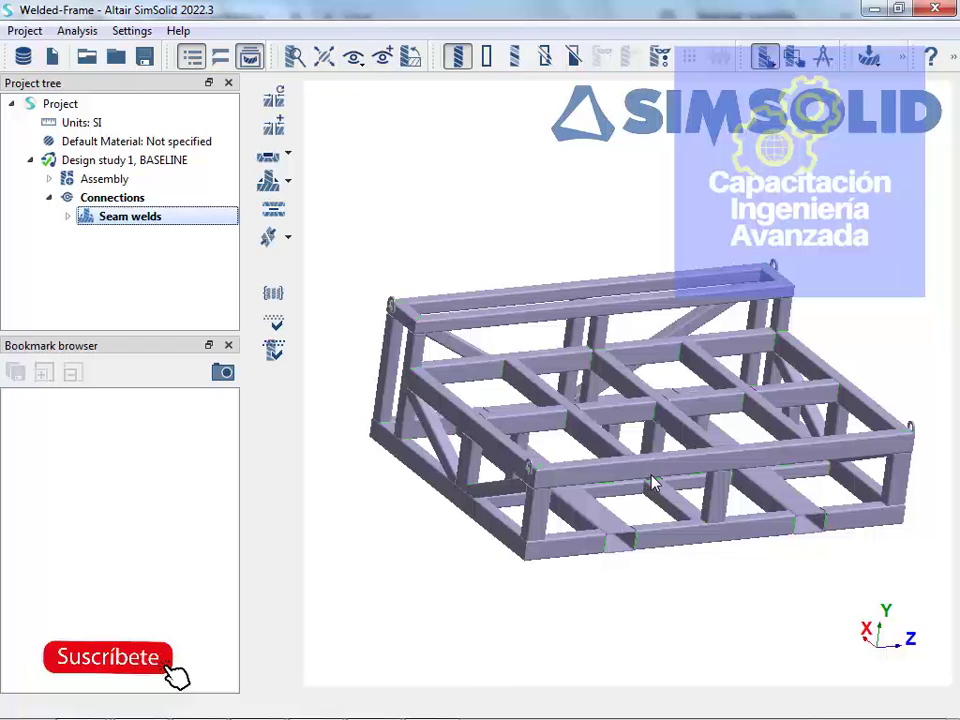
# Create a structural linear analysis for the welded frame and accept its existing custom solution settings
pyautogui.click(873, 62)
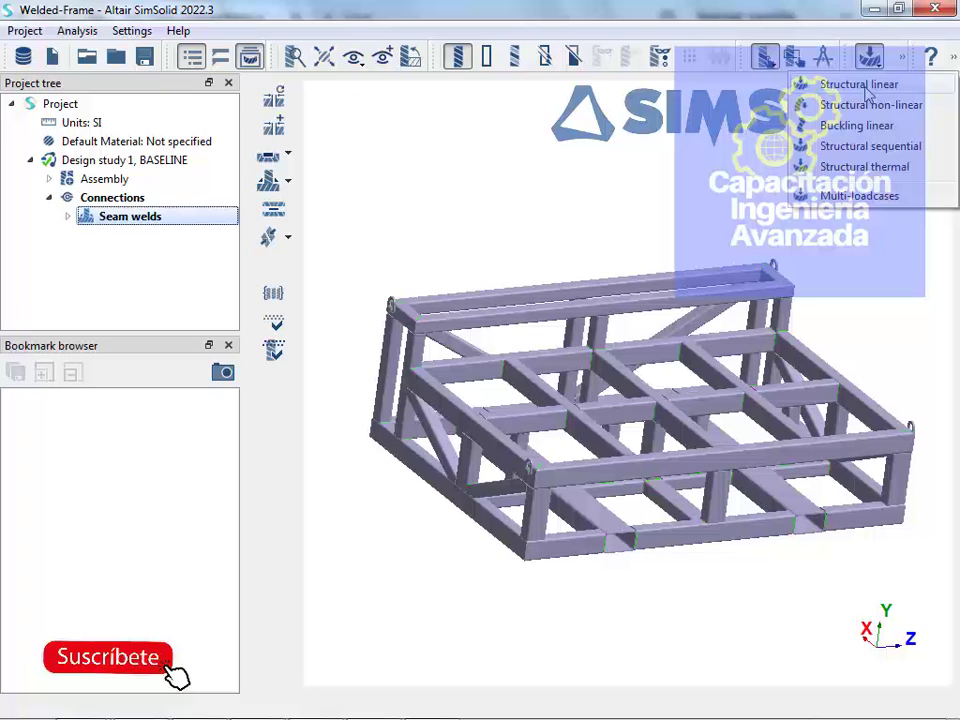
pyautogui.click(856, 88)
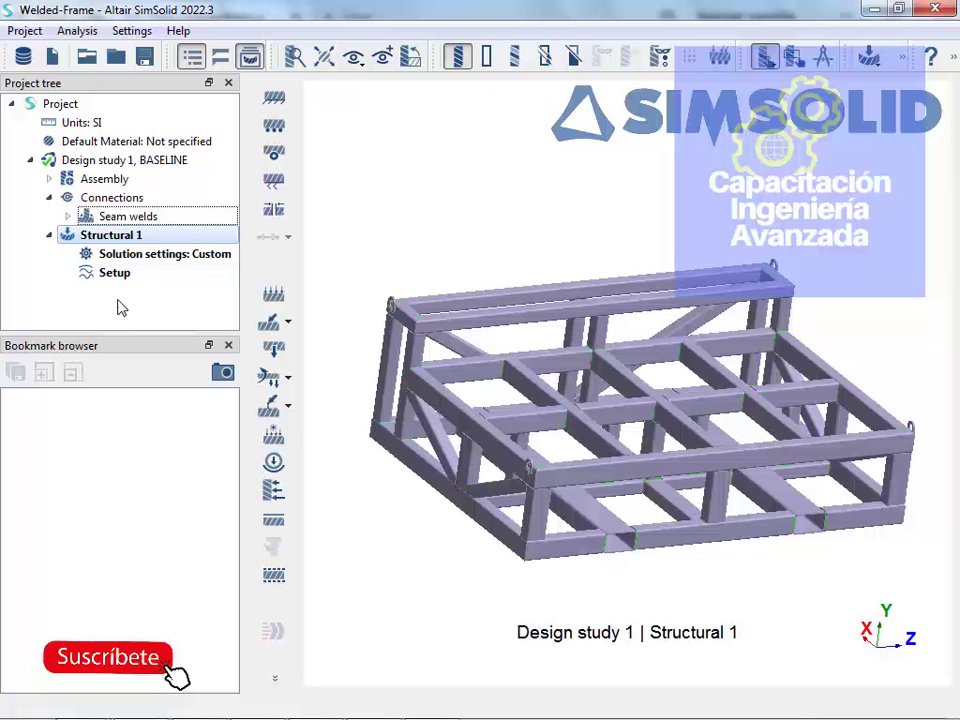
pyautogui.click(106, 257)
pyautogui.doubleClick(106, 257)
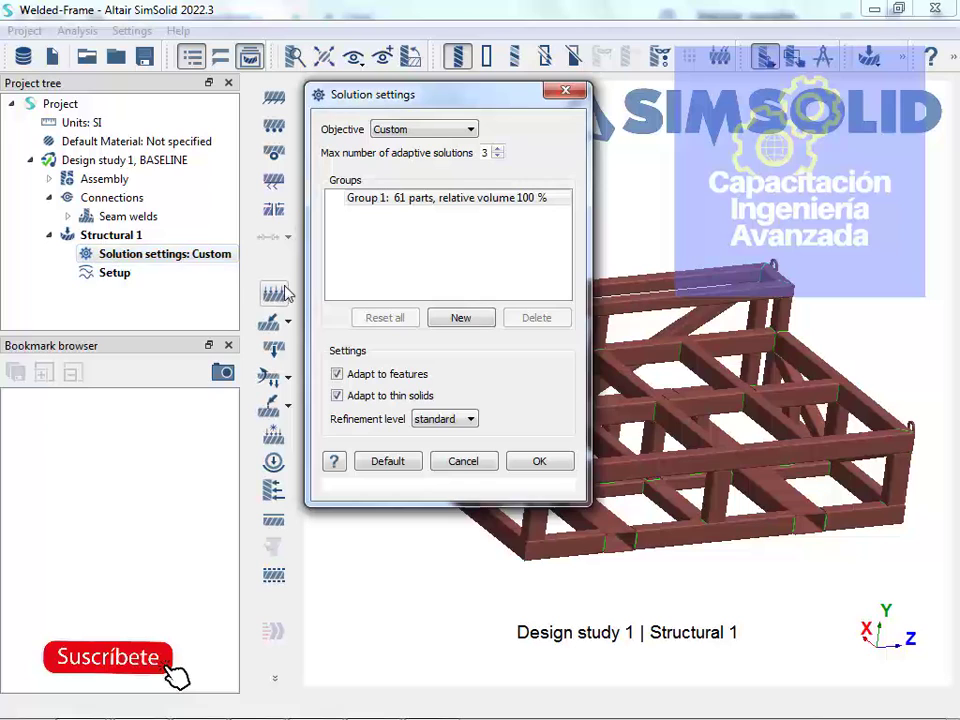
pyautogui.press('Escape')
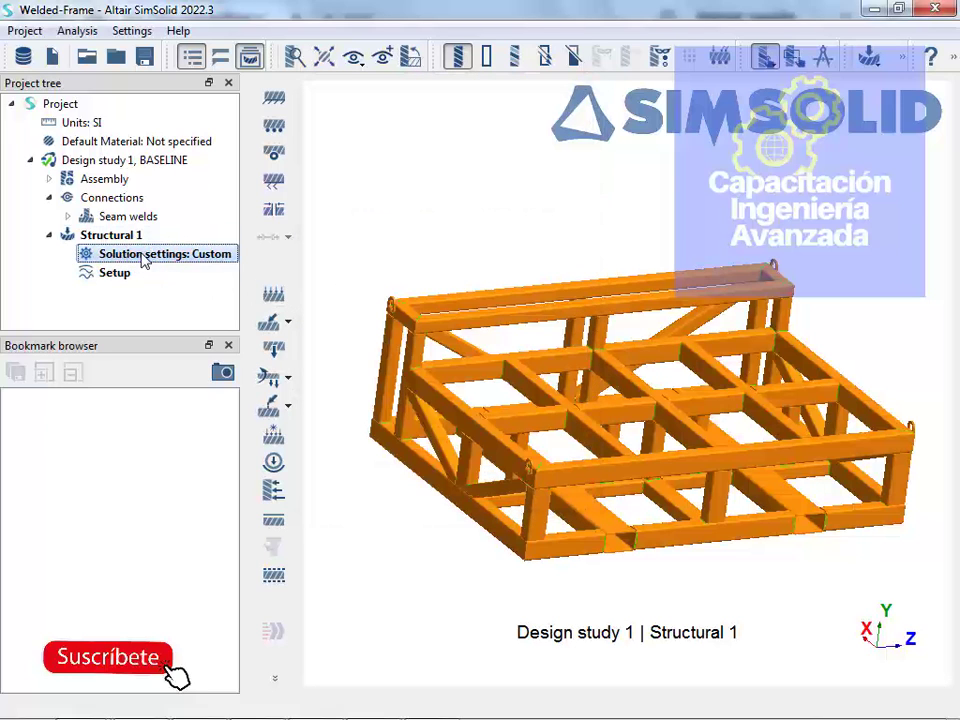
pyautogui.doubleClick(145, 256)
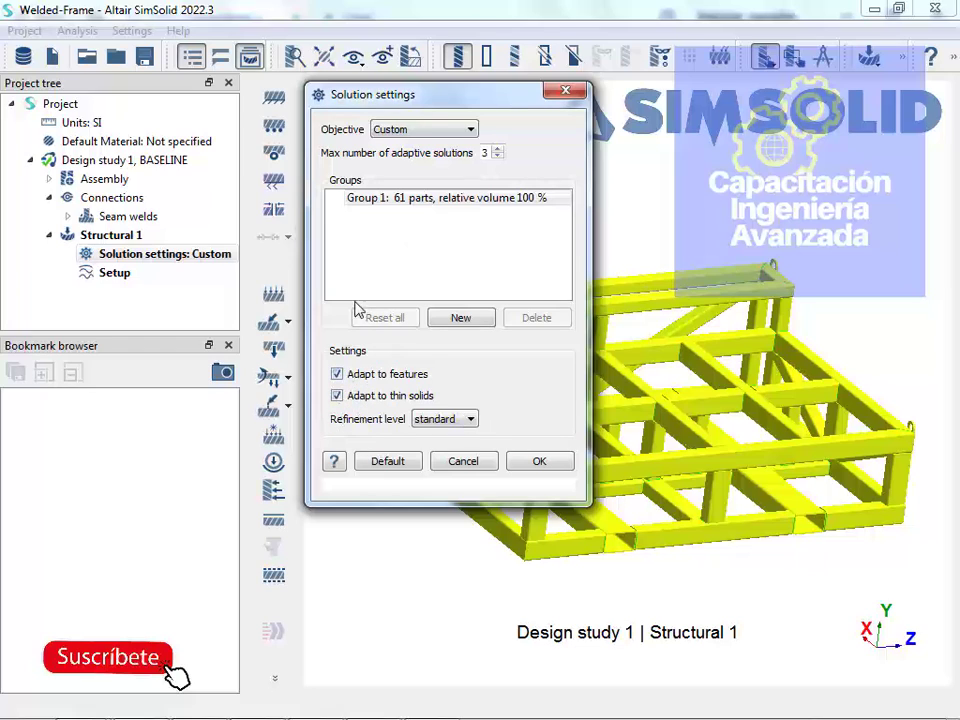
pyautogui.click(549, 460)
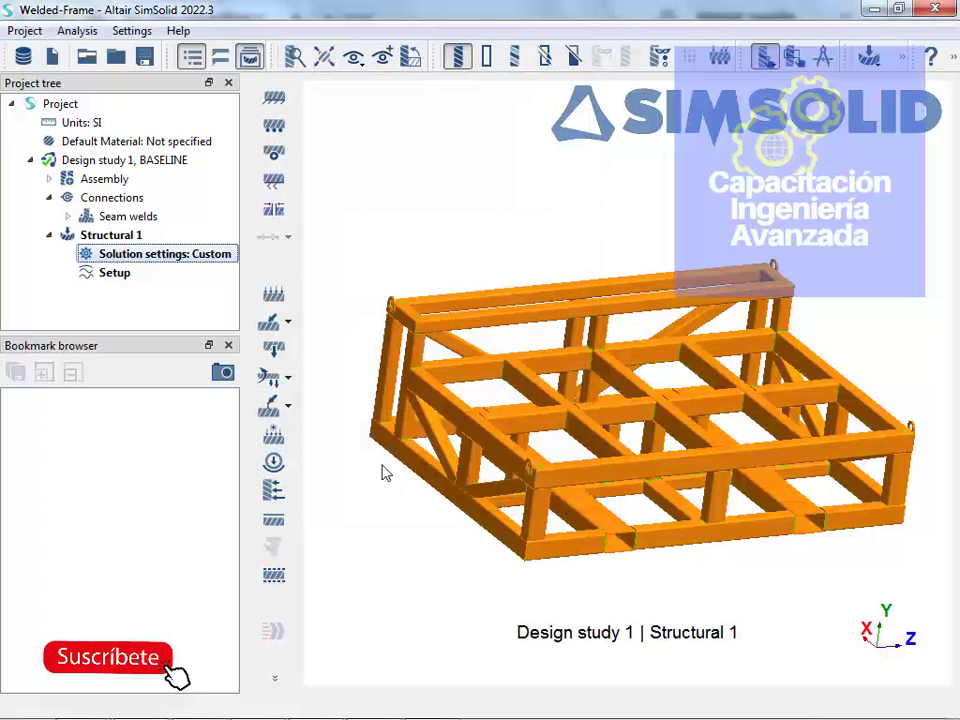
# Add an immovable constraint to the underside faces of the two outermost cross tubes at the frame's base
pyautogui.click(78, 238)
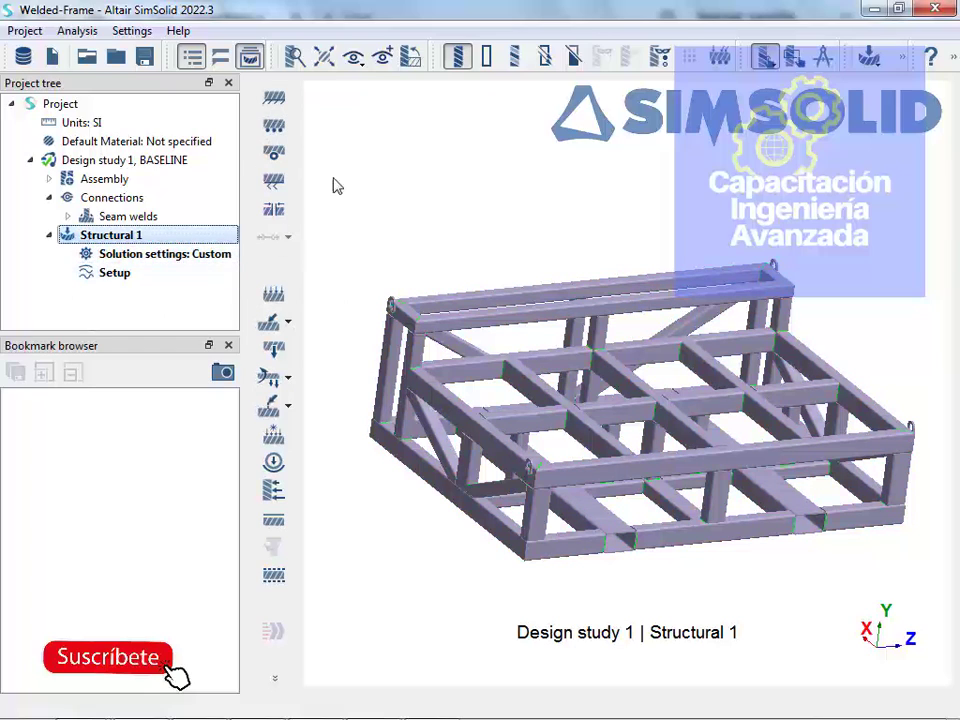
pyautogui.click(276, 100)
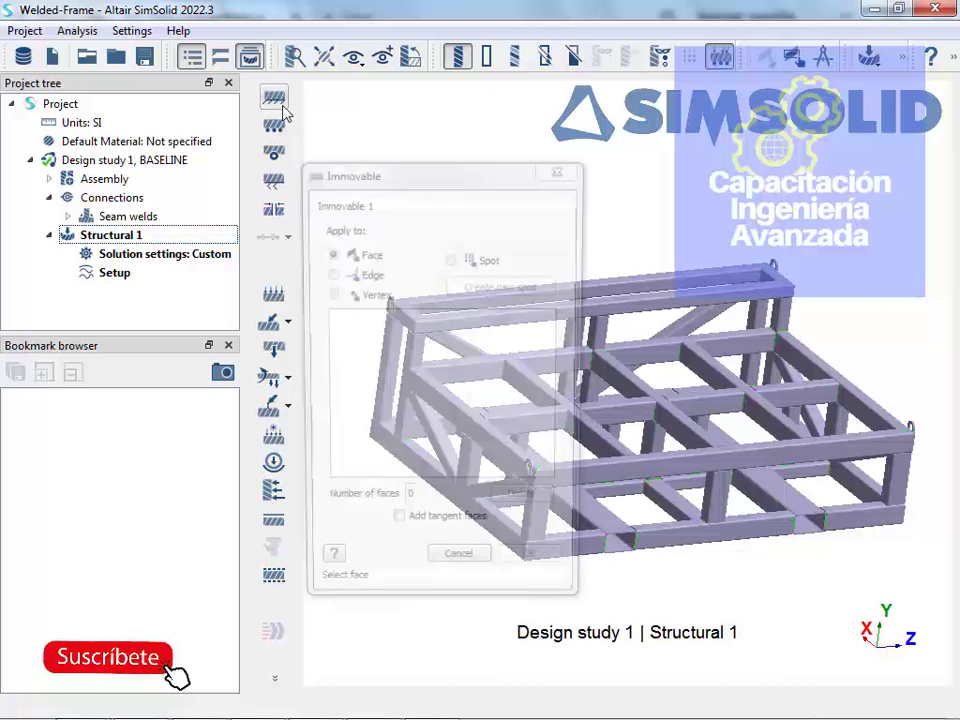
pyautogui.moveTo(368, 178); pyautogui.dragTo(148, 138)
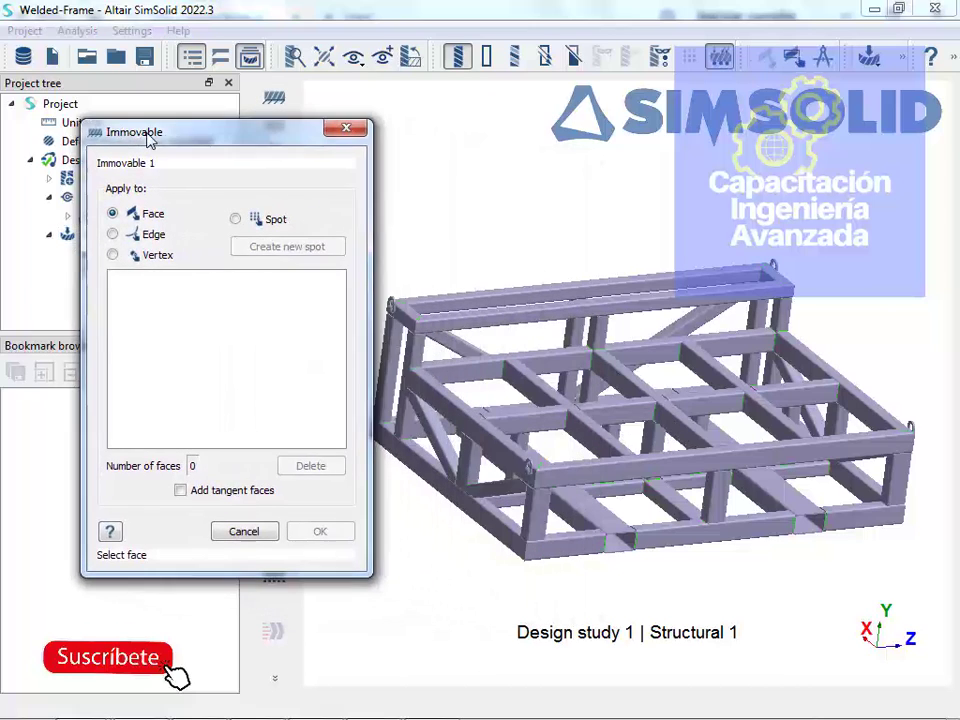
pyautogui.moveTo(761, 574); pyautogui.dragTo(617, 453)
pyautogui.moveTo(617, 453); pyautogui.dragTo(578, 255, button='right')
pyautogui.click(489, 503)
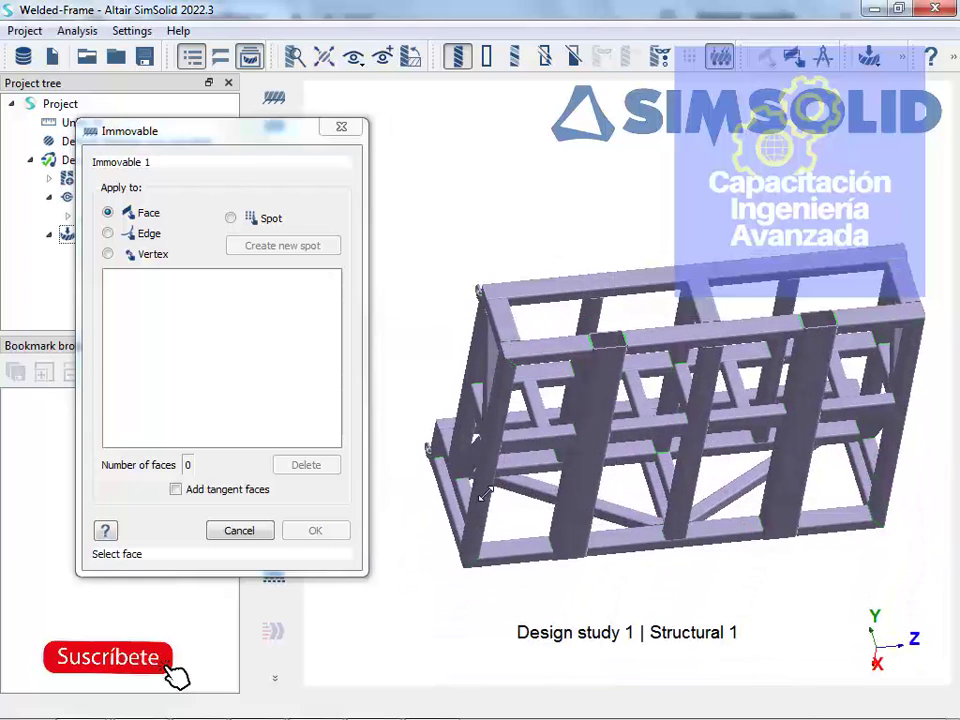
pyautogui.click(489, 503)
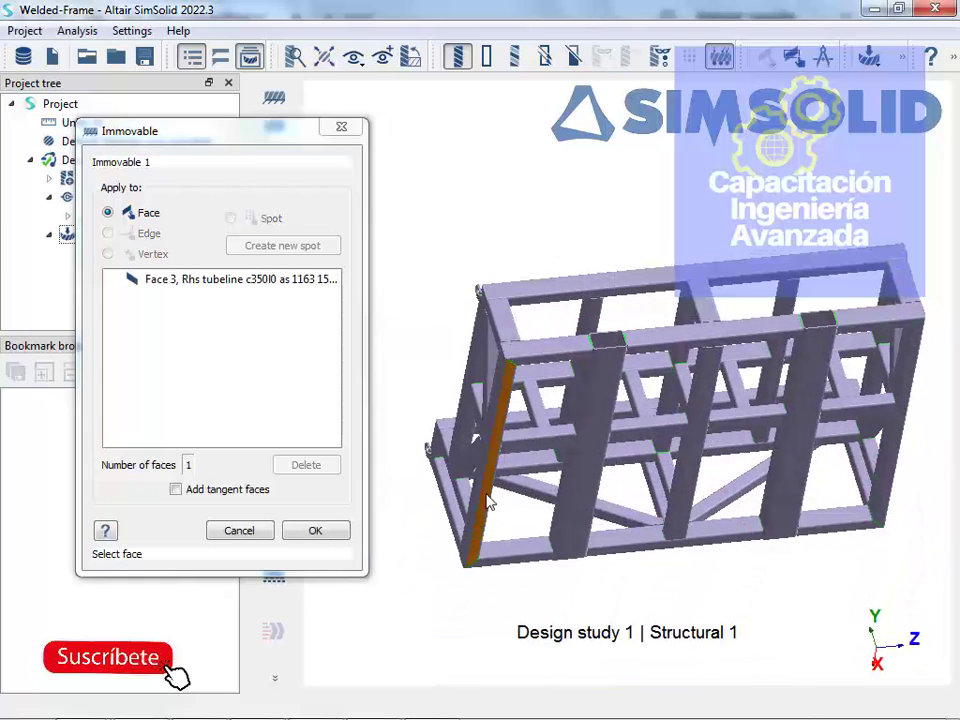
pyautogui.click(891, 476)
pyautogui.scroll(5, 890, 468)
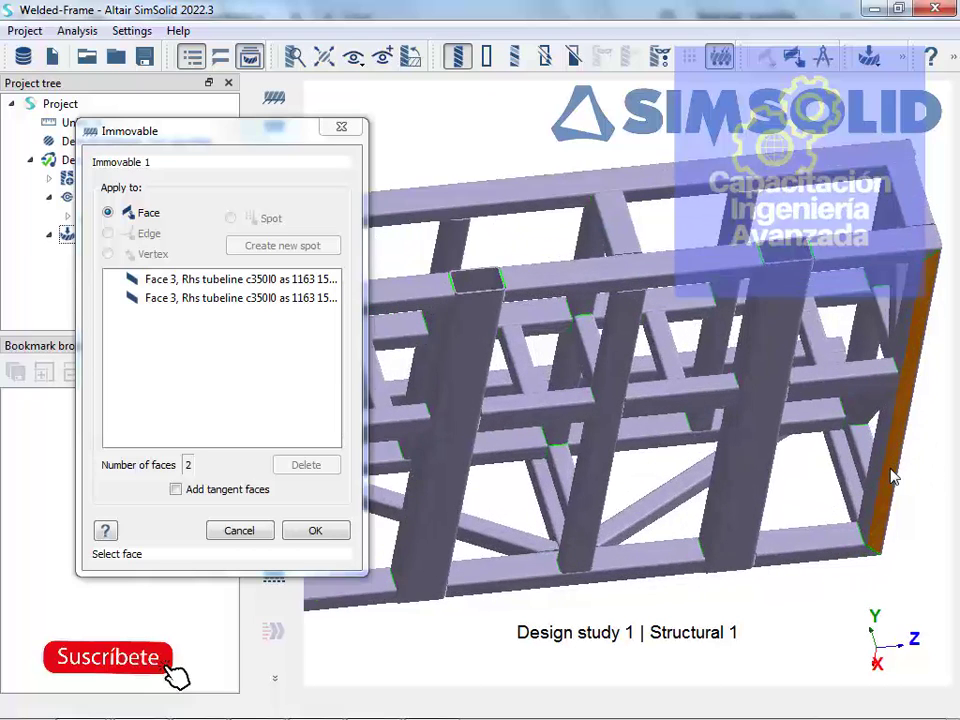
pyautogui.scroll(-3, 890, 468)
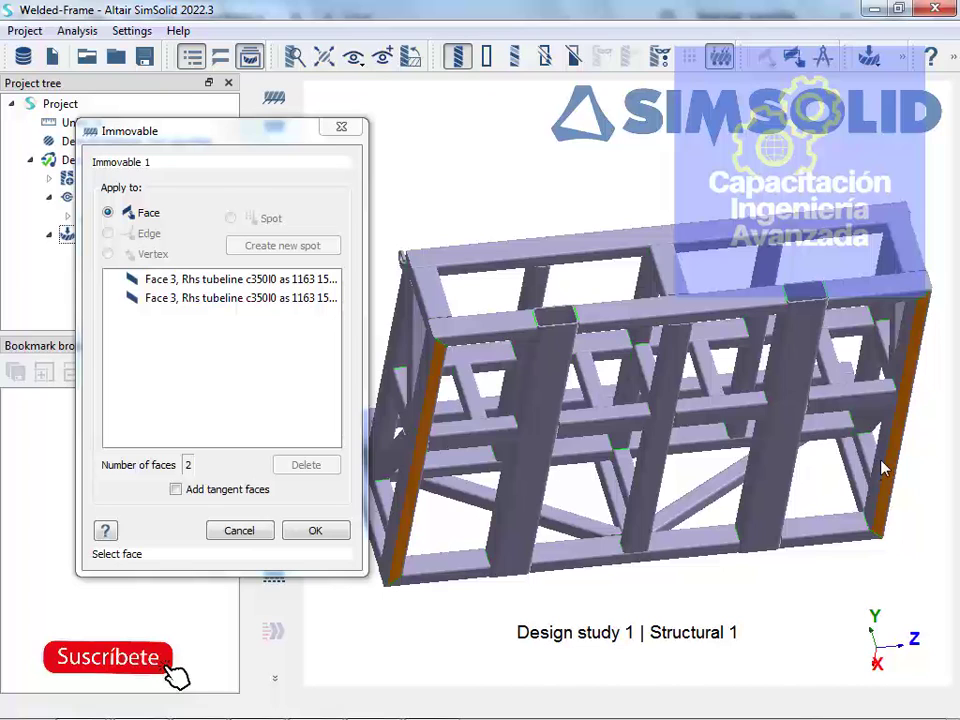
pyautogui.click(315, 532)
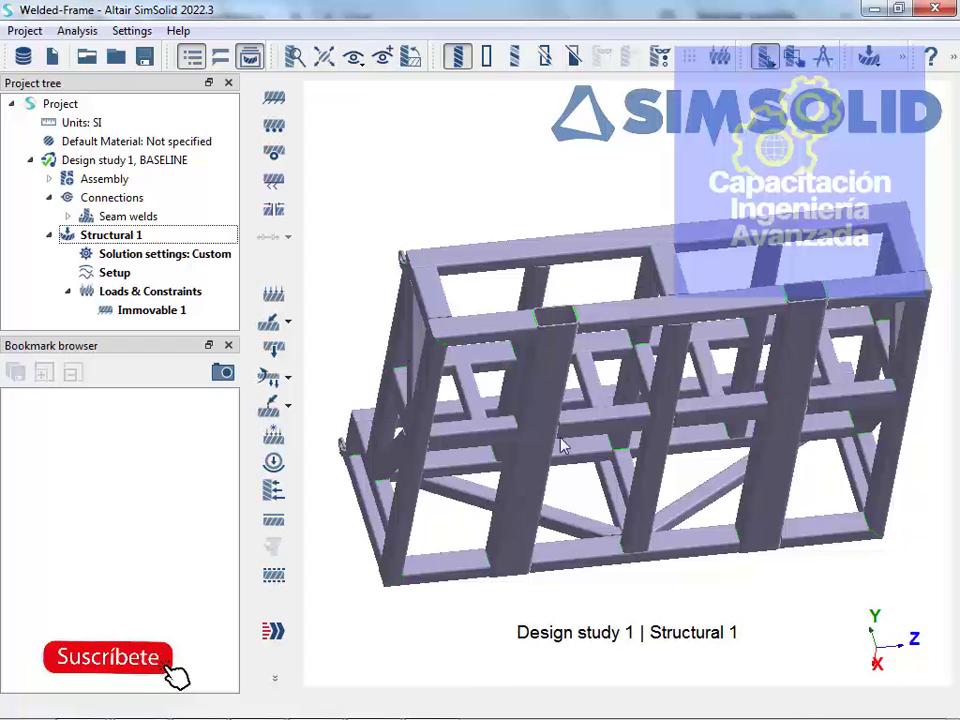
# Display the constraint symbols and inspect the fixed faces beneath the frame
pyautogui.click(724, 62)
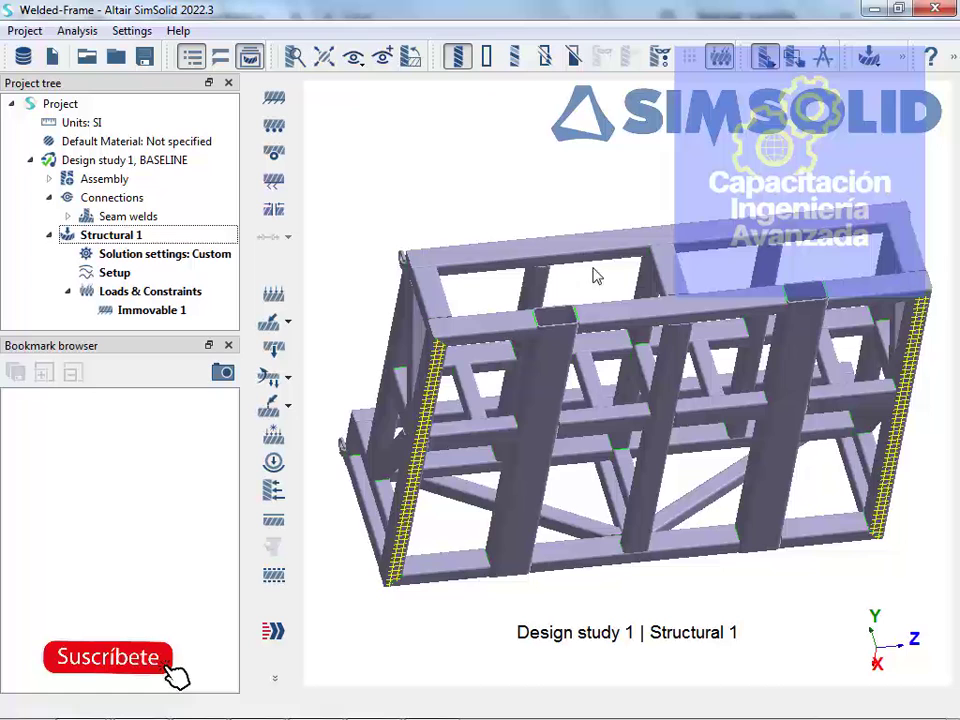
pyautogui.moveTo(596, 274); pyautogui.dragTo(648, 311)
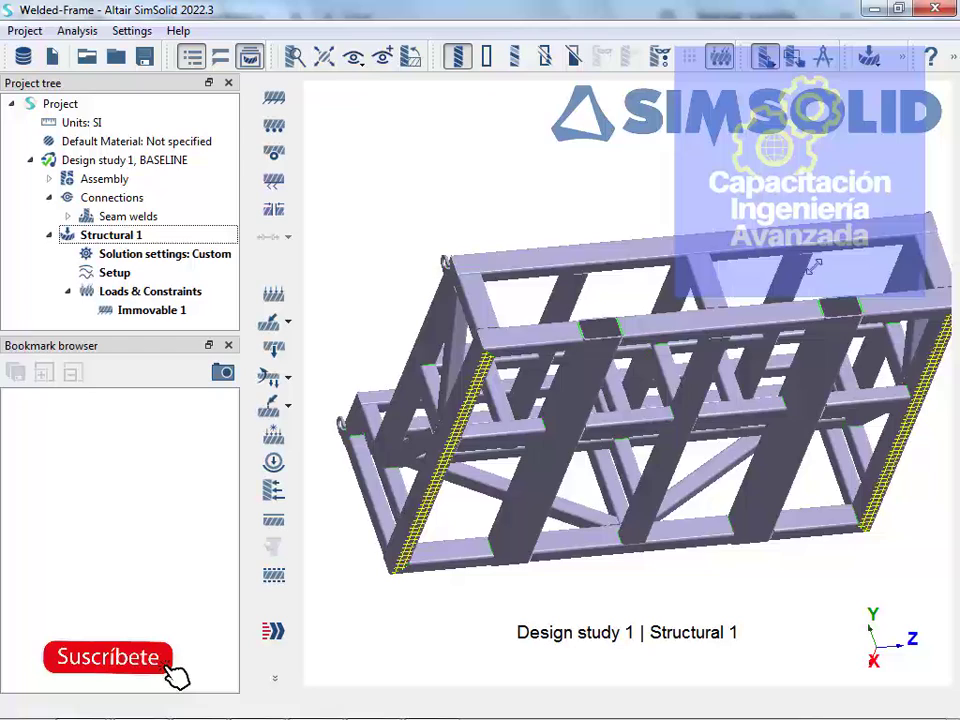
pyautogui.moveTo(814, 267); pyautogui.dragTo(611, 328)
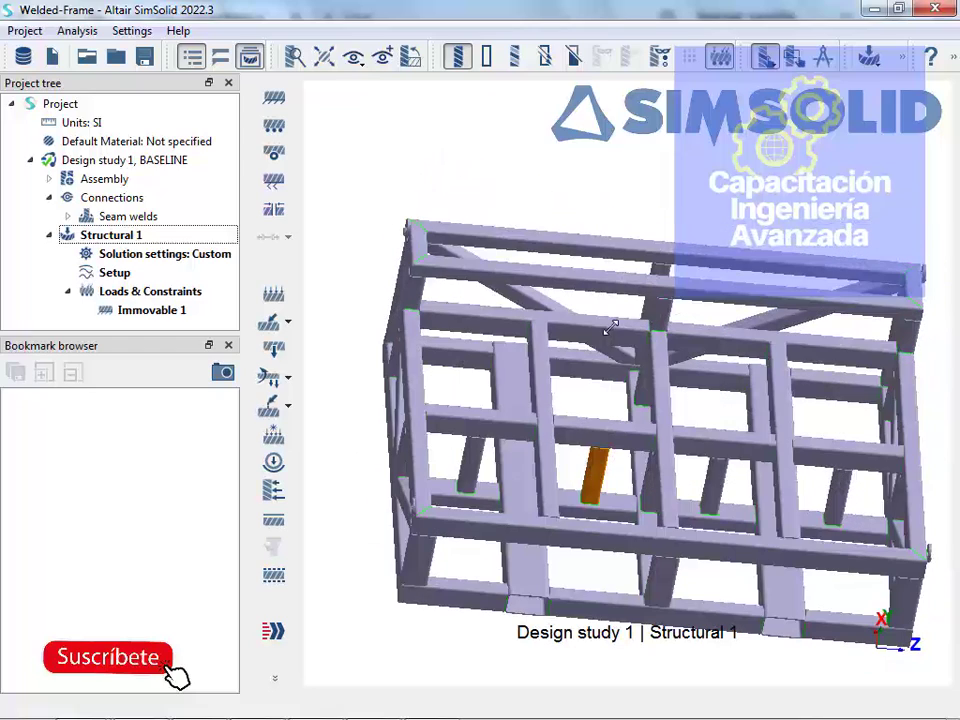
# Apply a total force of -50000 N along Y to the top faces of the three inner cross beams of the upper deck
pyautogui.click(288, 323)
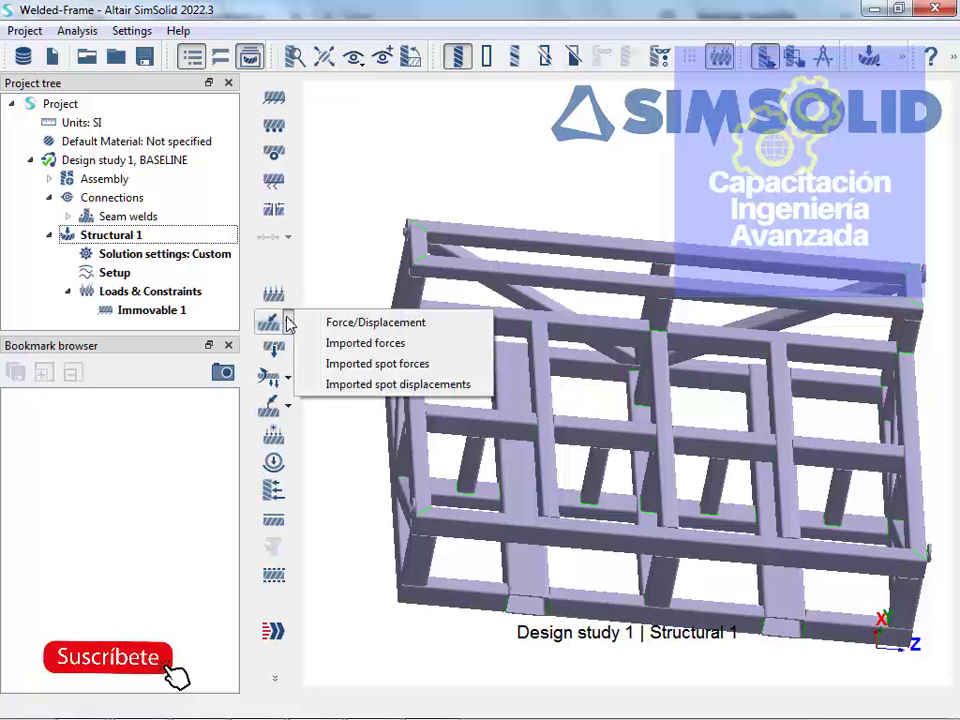
pyautogui.click(361, 323)
pyautogui.moveTo(380, 55); pyautogui.dragTo(248, 54)
pyautogui.moveTo(722, 305); pyautogui.dragTo(758, 270, button='right')
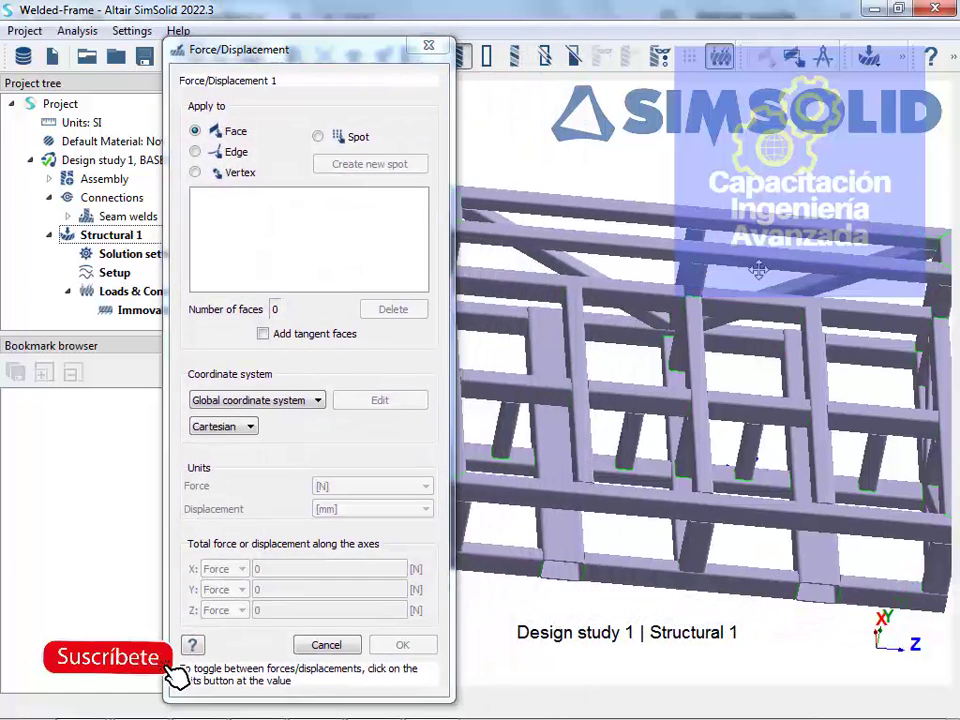
pyautogui.click(580, 372)
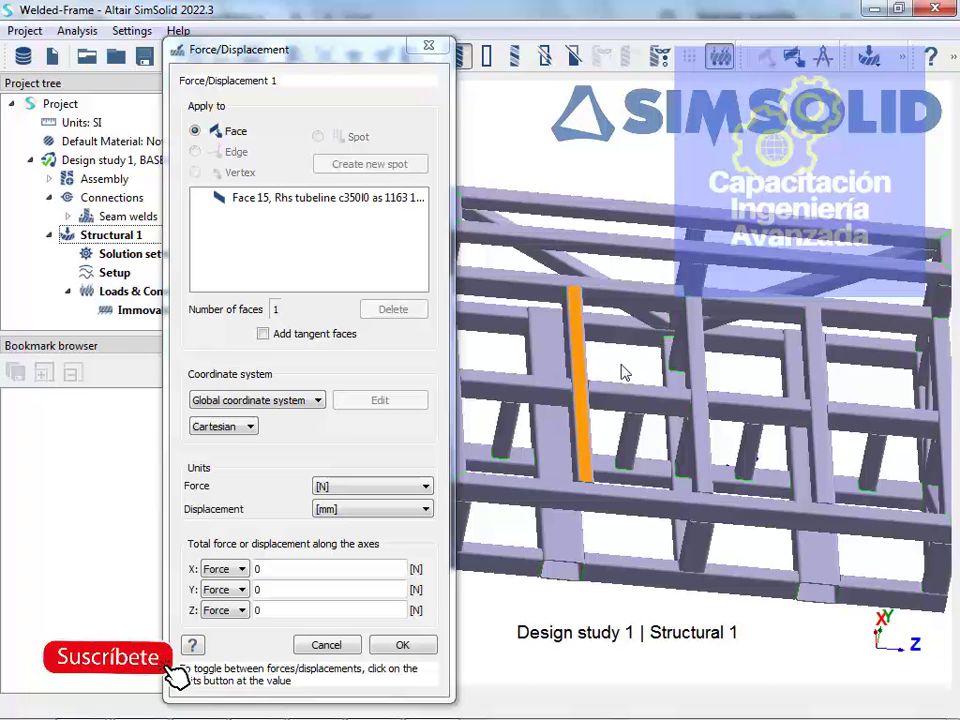
pyautogui.click(698, 381)
pyautogui.click(822, 400)
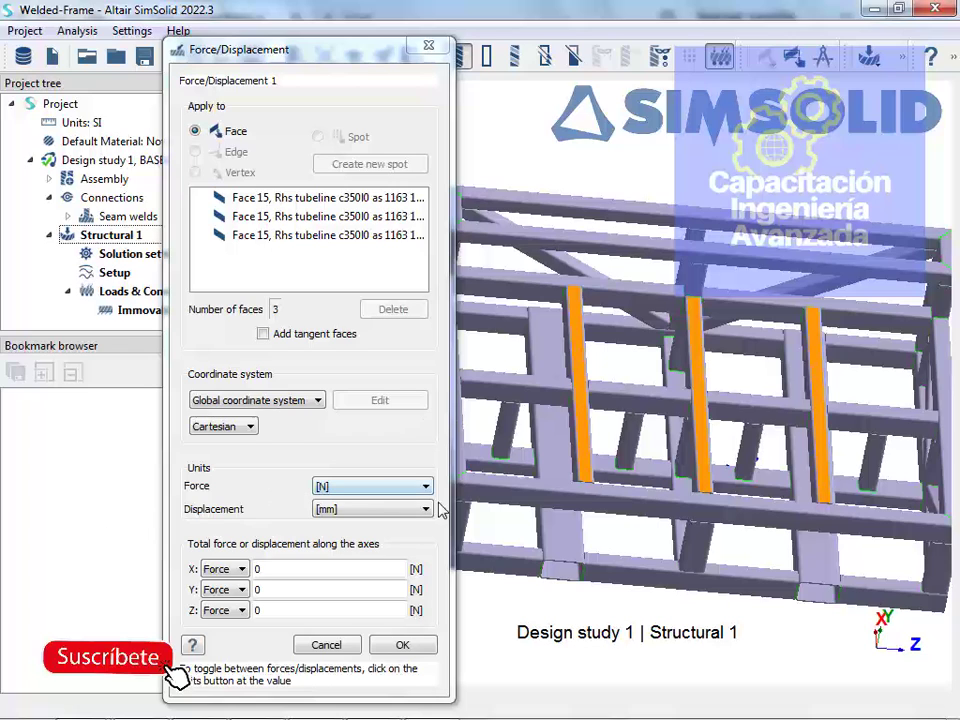
pyautogui.moveTo(802, 634); pyautogui.dragTo(791, 576, button='middle')
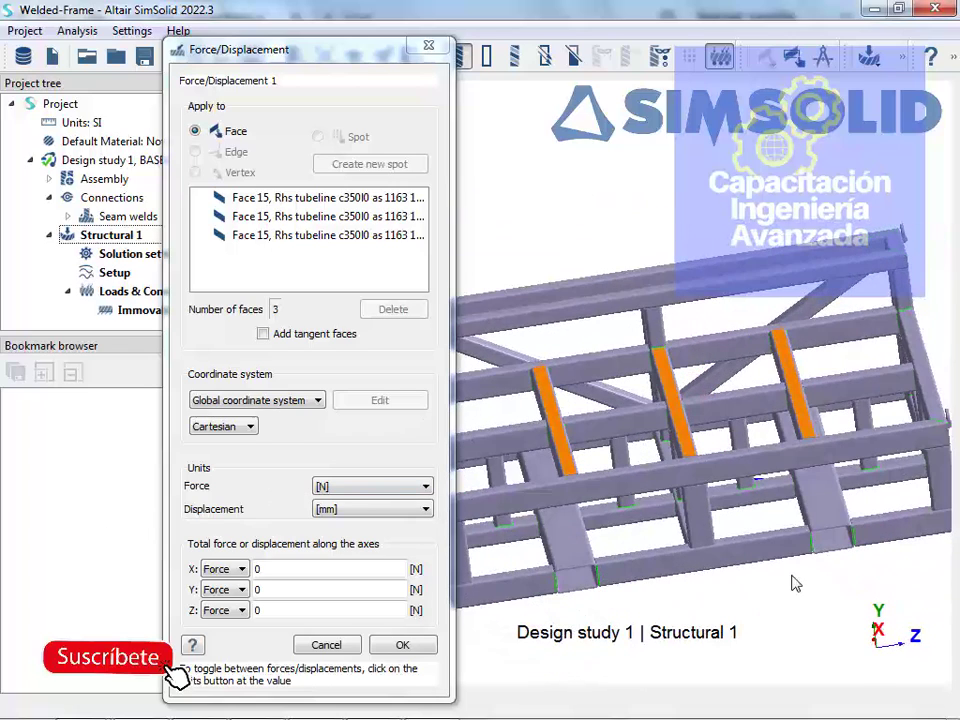
pyautogui.moveTo(272, 590); pyautogui.dragTo(222, 577)
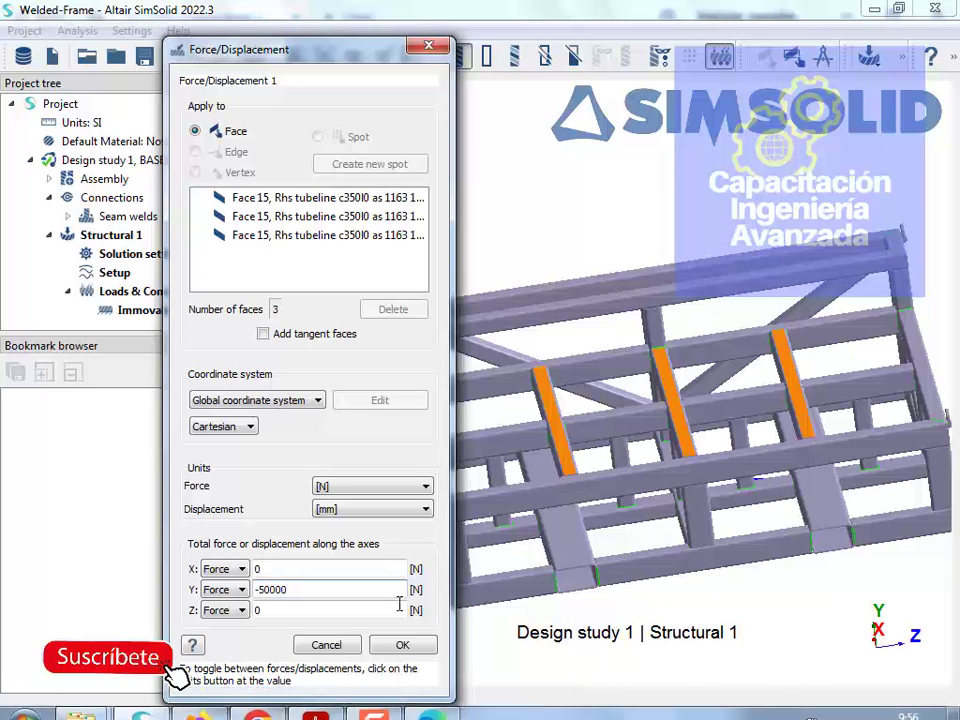
pyautogui.click(422, 646)
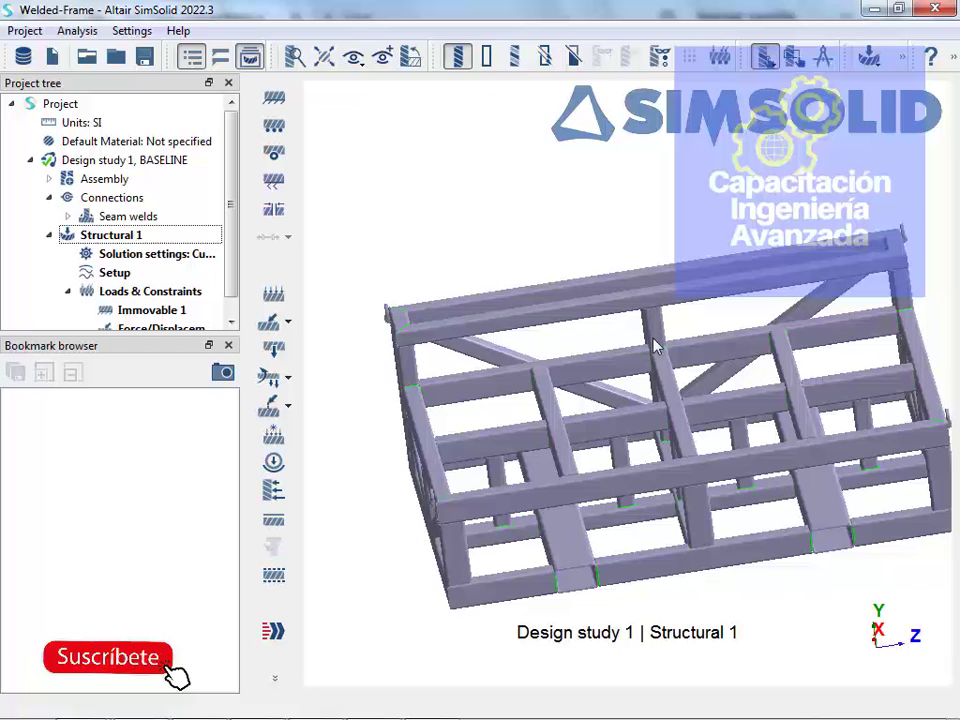
# Display the load symbols and examine the force direction on the three loaded beams from several angles
pyautogui.click(724, 60)
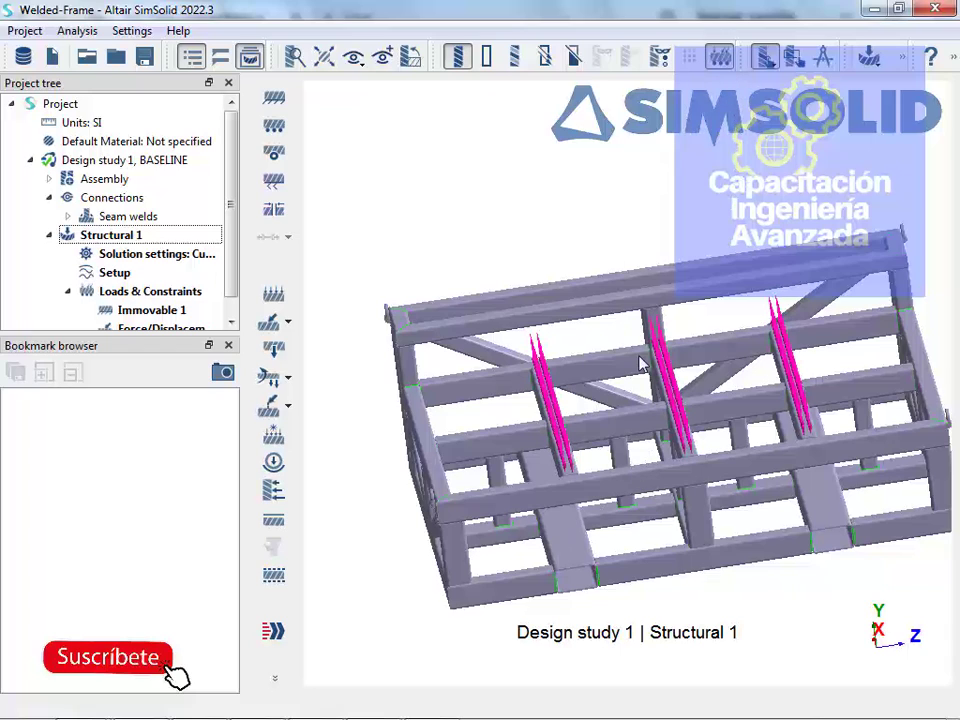
pyautogui.moveTo(724, 587); pyautogui.dragTo(716, 358, button='middle')
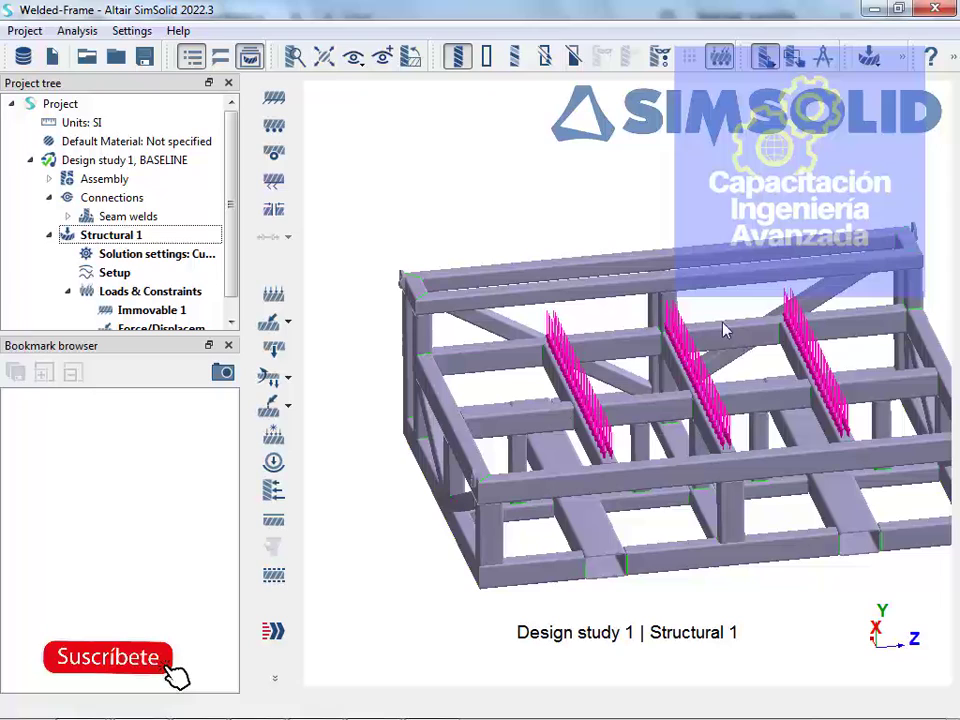
pyautogui.moveTo(678, 576); pyautogui.dragTo(670, 478, button='middle')
pyautogui.moveTo(634, 414); pyautogui.dragTo(668, 552, button='middle')
pyautogui.click(667, 545)
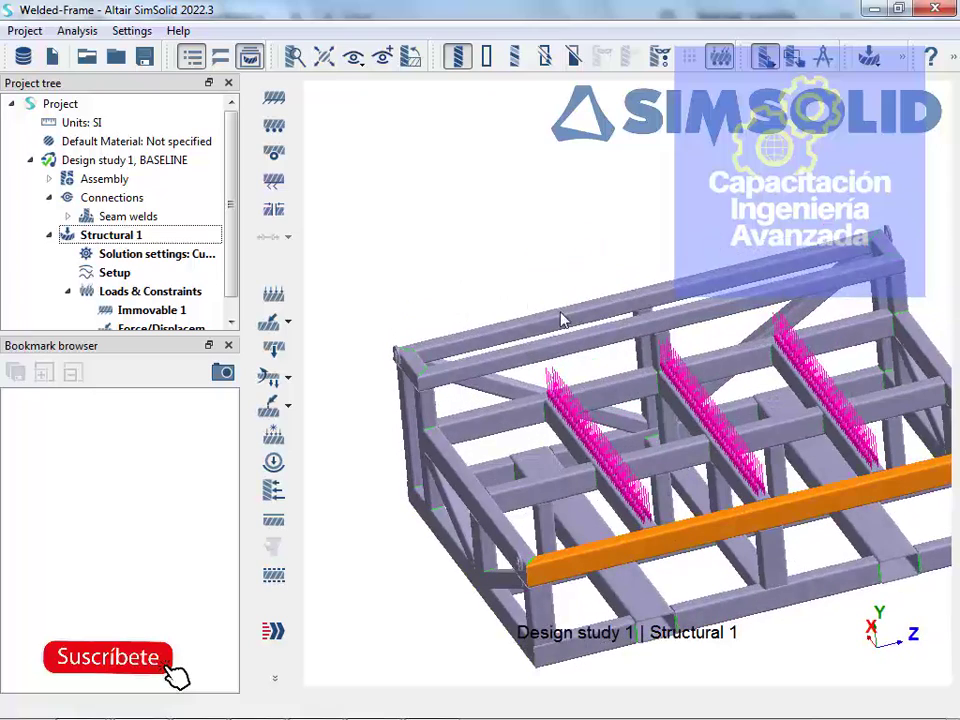
pyautogui.moveTo(480, 252); pyautogui.dragTo(424, 197, button='right')
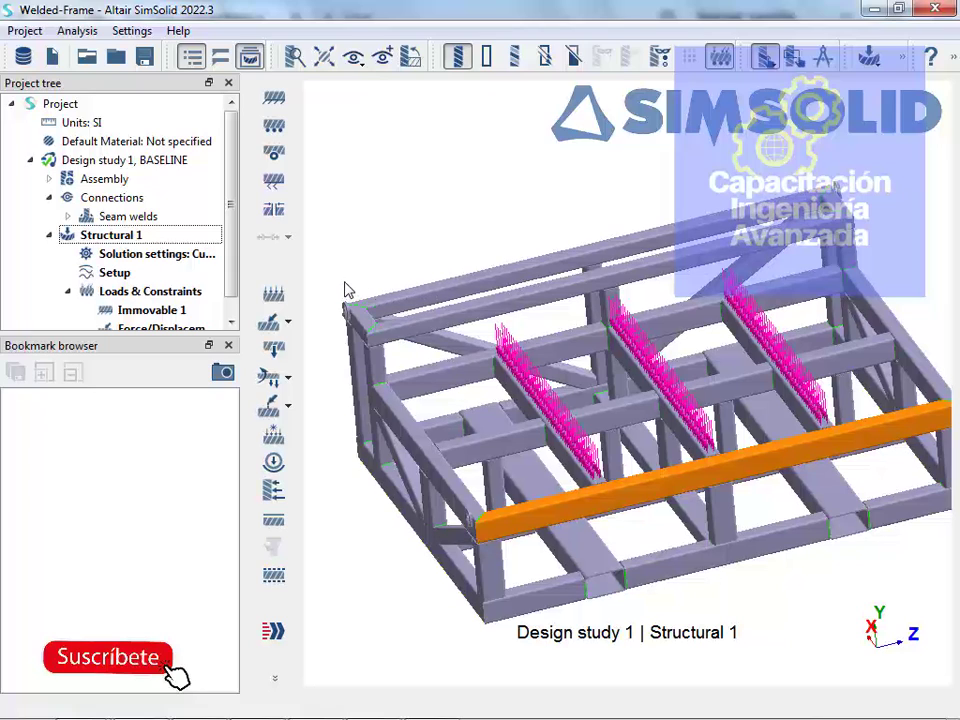
# Solve the Structural 1 analysis and find its result entry in the project tree
pyautogui.click(278, 632)
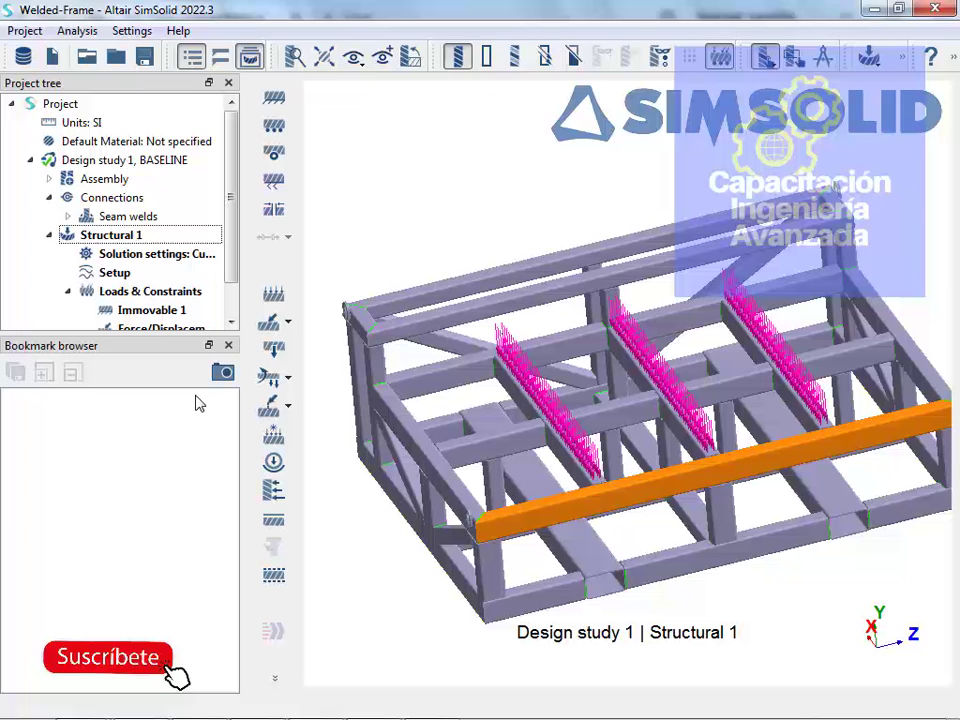
pyautogui.scroll(-1, 176, 325)
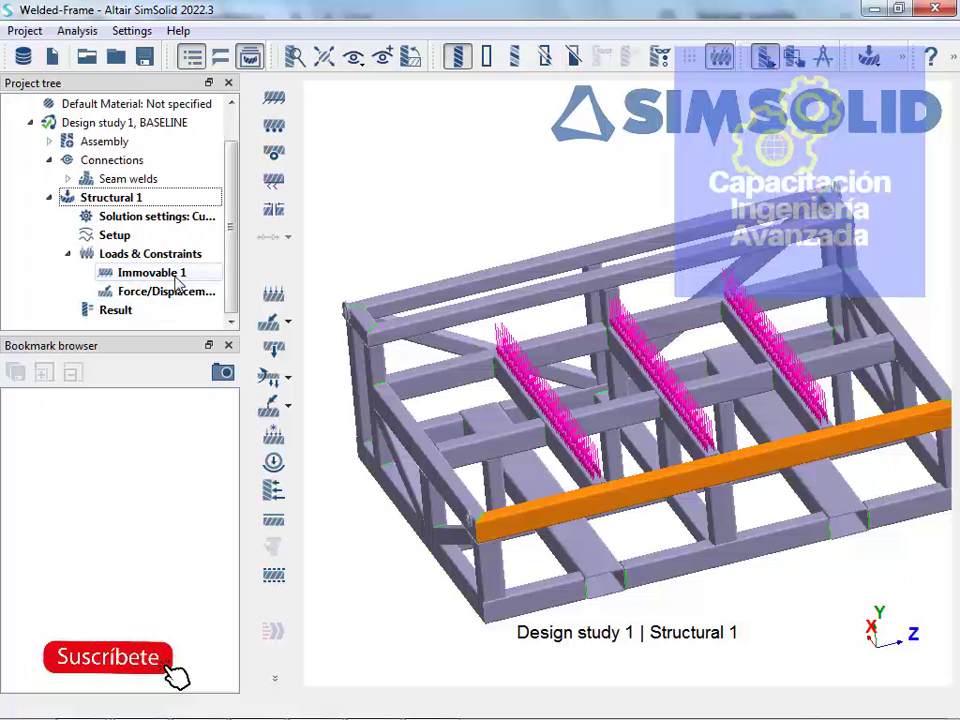
pyautogui.scroll(1, 160, 250)
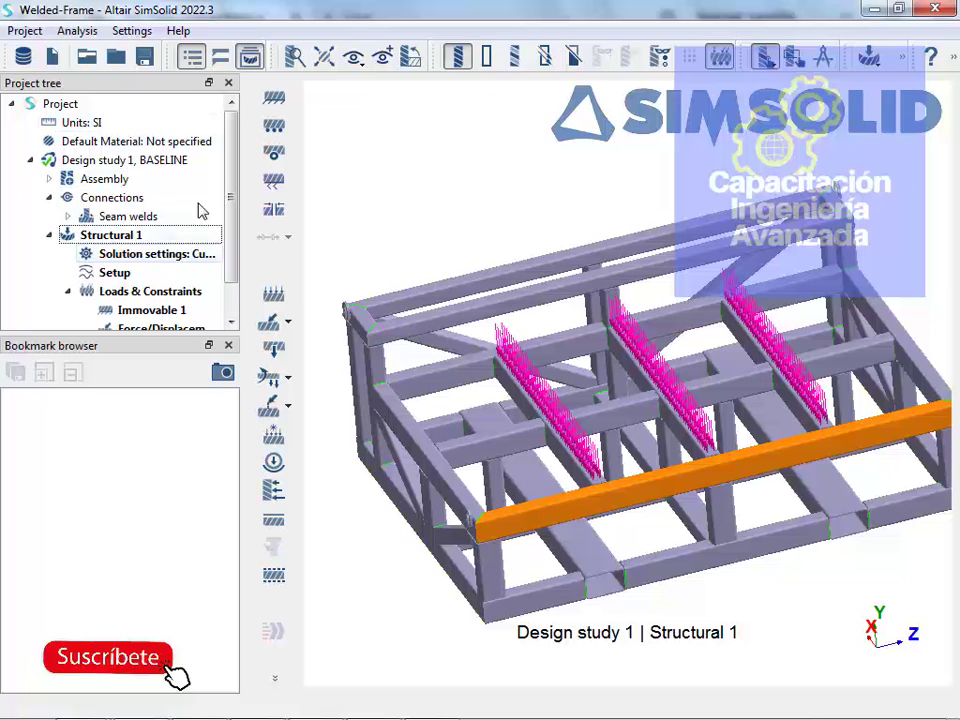
pyautogui.scroll(-1, 90, 195)
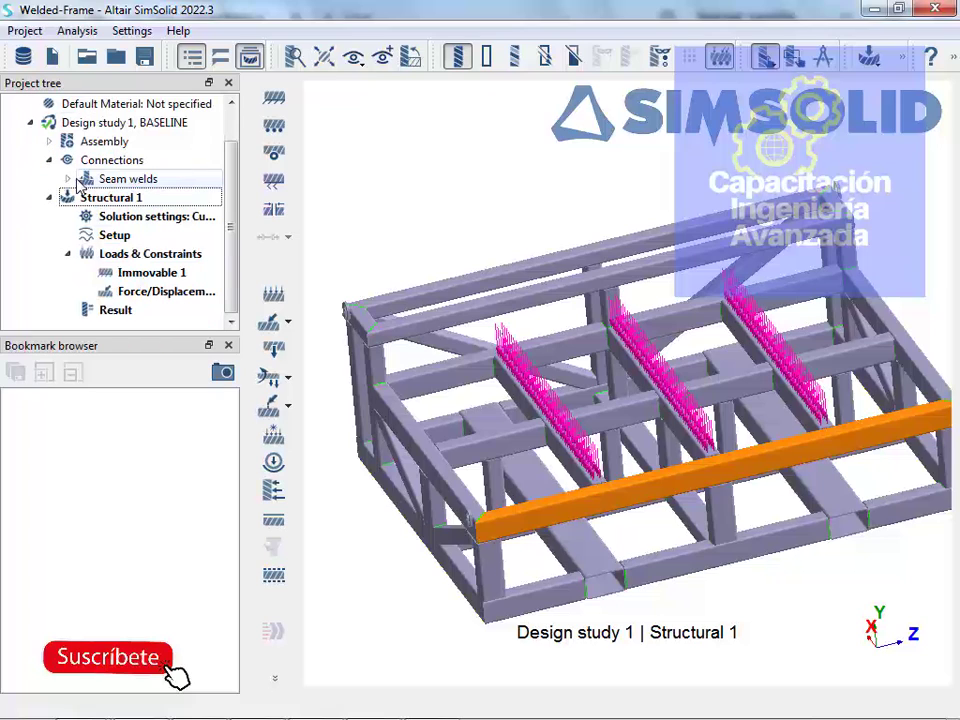
# Plot the displacement magnitude from the Structural 1 result
pyautogui.click(108, 313)
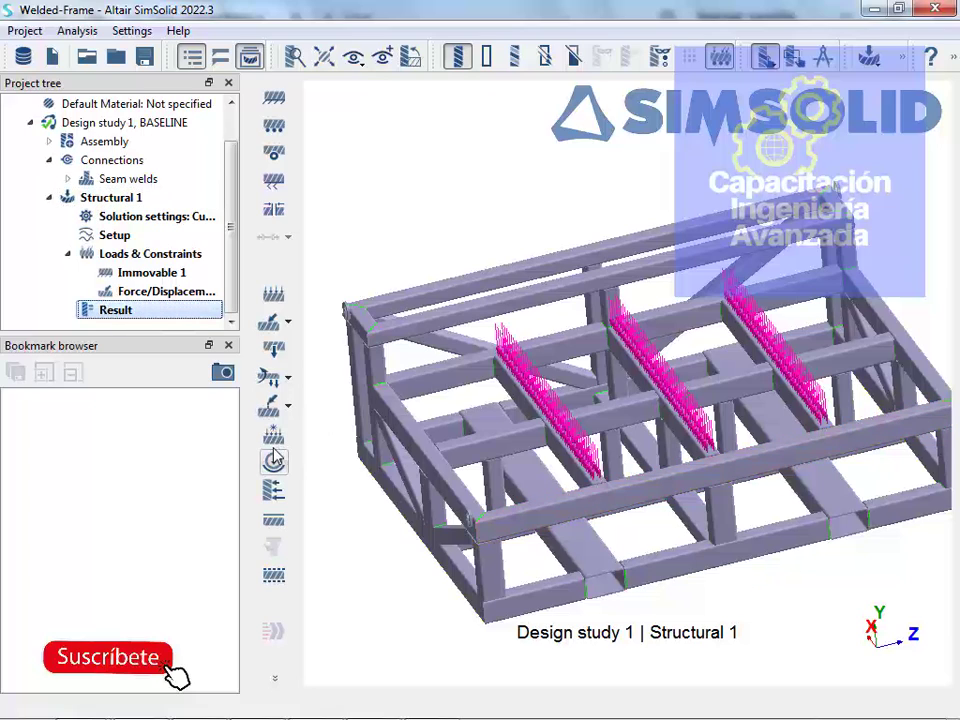
pyautogui.click(278, 682)
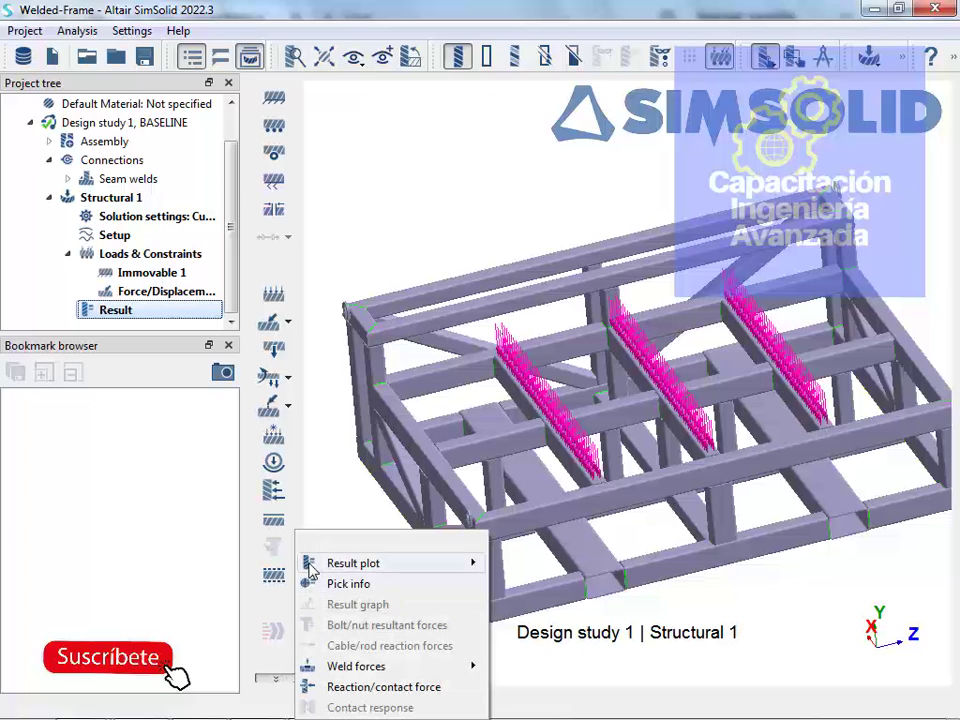
pyautogui.moveTo(311, 567)
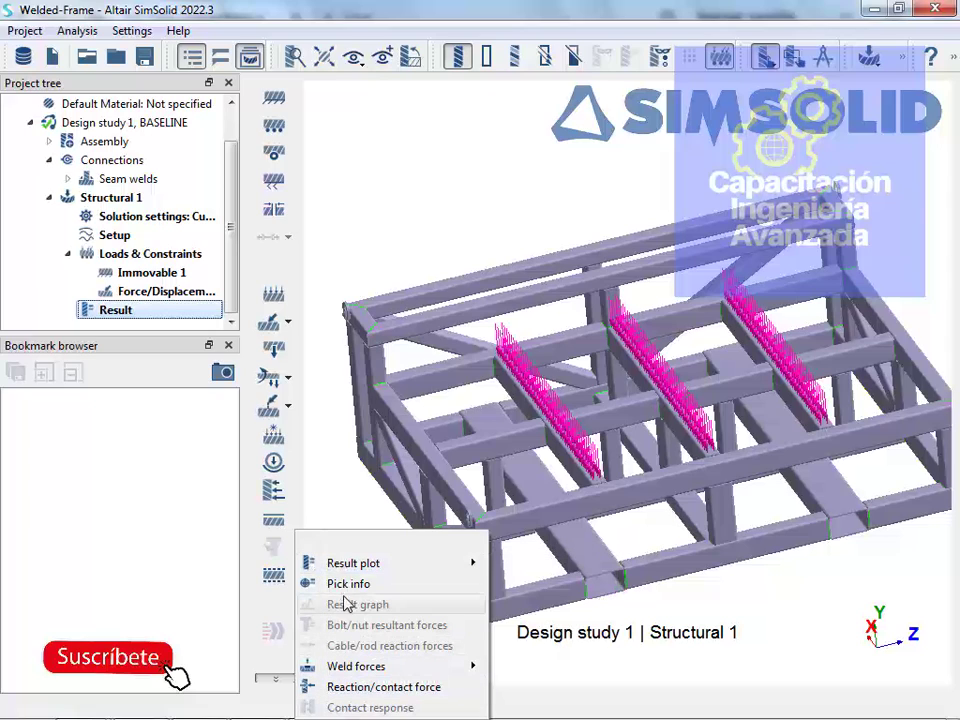
pyautogui.moveTo(369, 570)
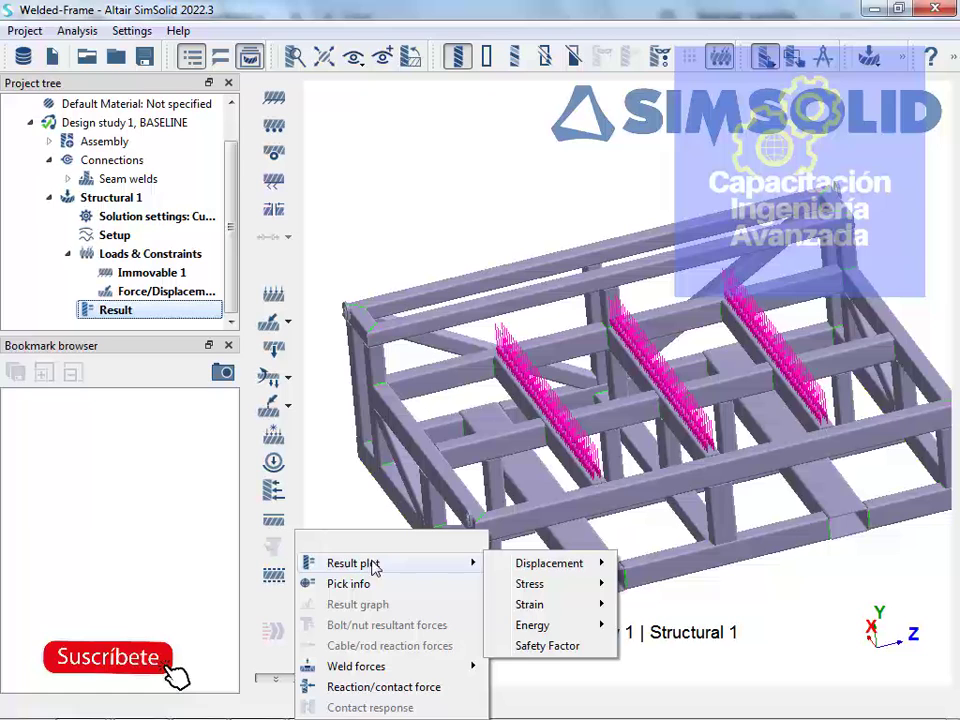
pyautogui.moveTo(523, 566)
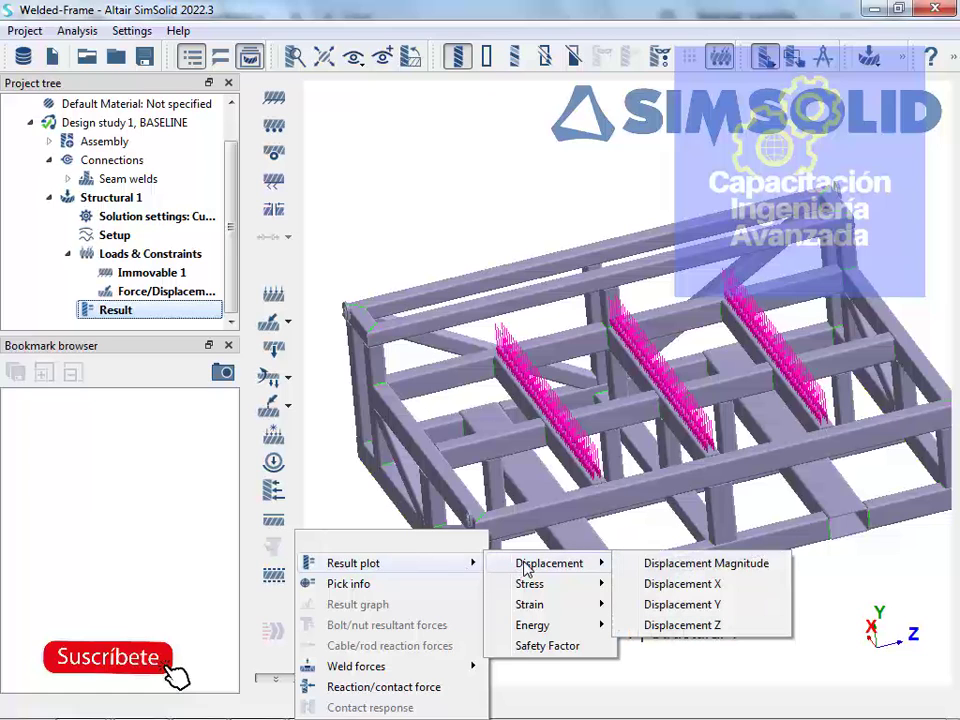
pyautogui.click(652, 566)
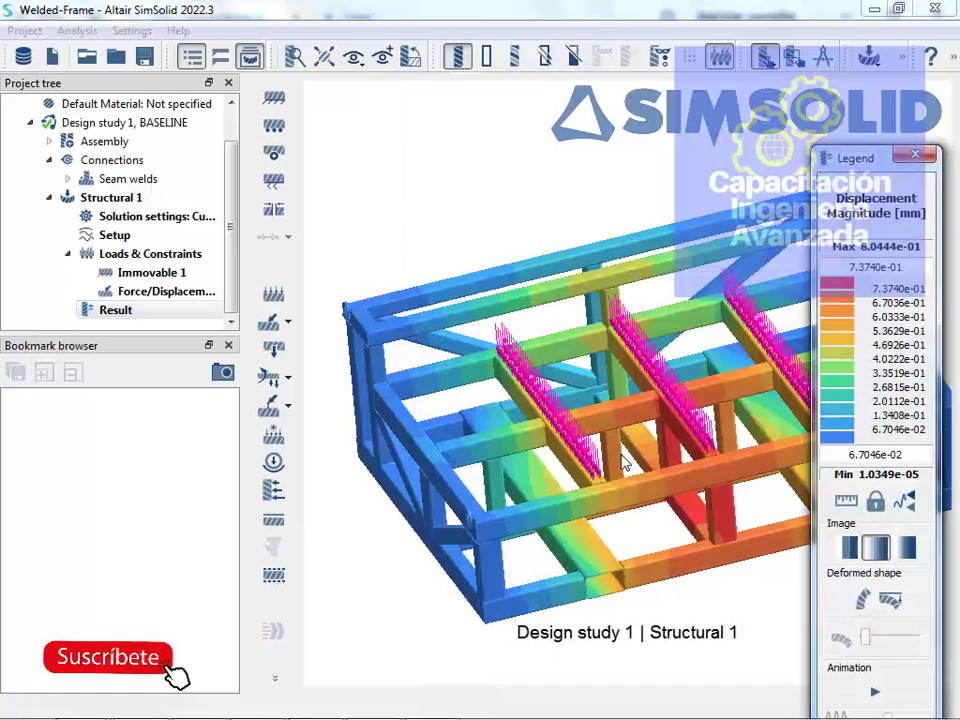
# Show the maximum and minimum value labels on the displacement plot of the whole frame
pyautogui.moveTo(528, 350); pyautogui.dragTo(476, 320)
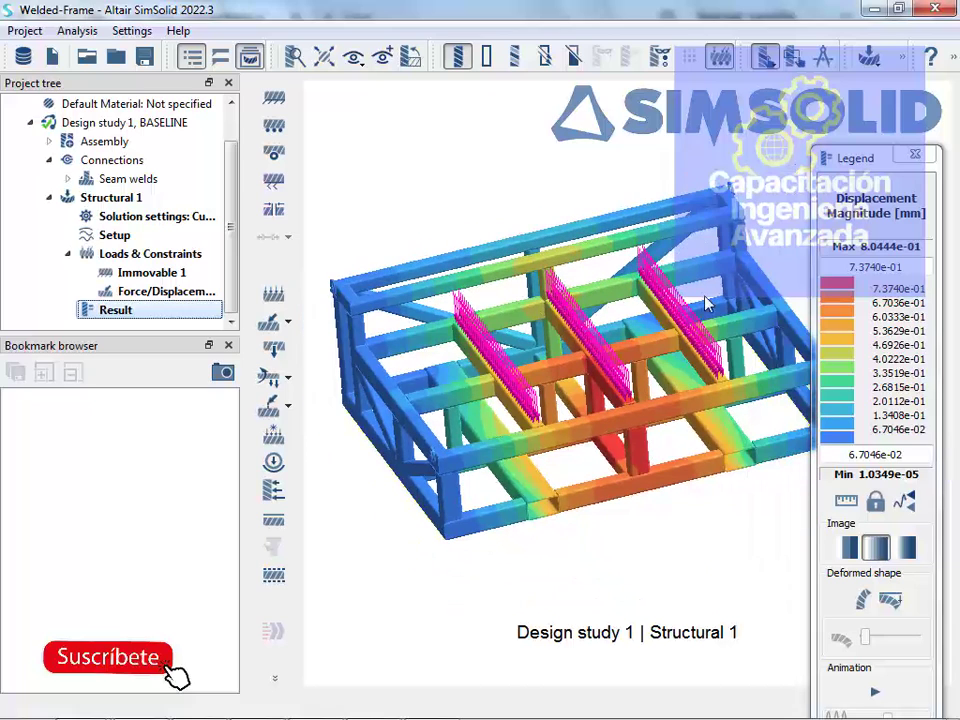
pyautogui.moveTo(655, 349); pyautogui.dragTo(792, 321)
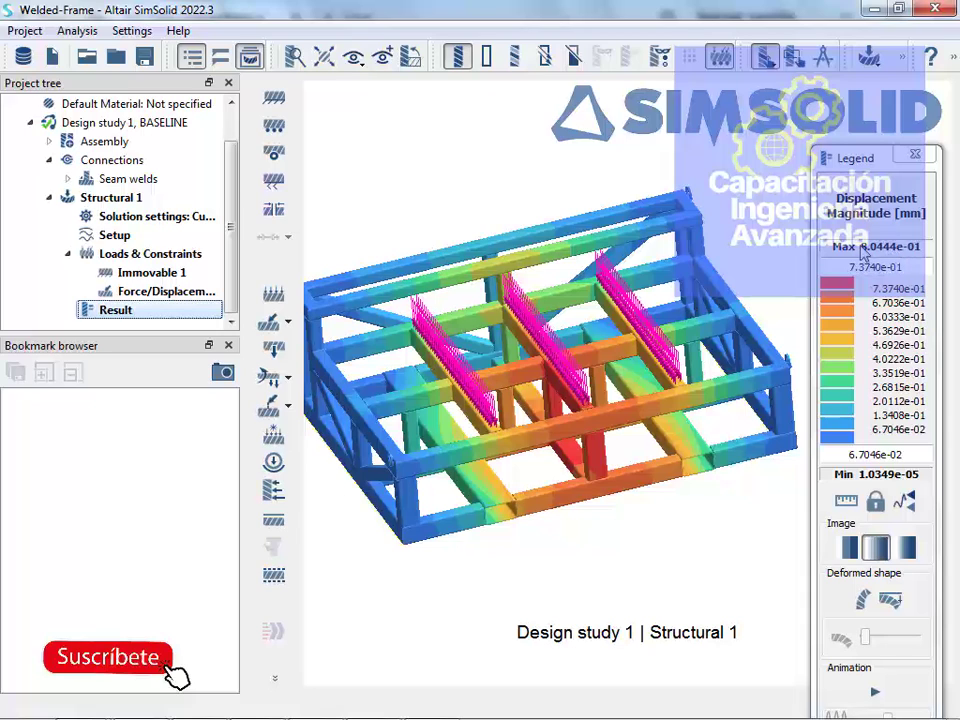
pyautogui.click(906, 502)
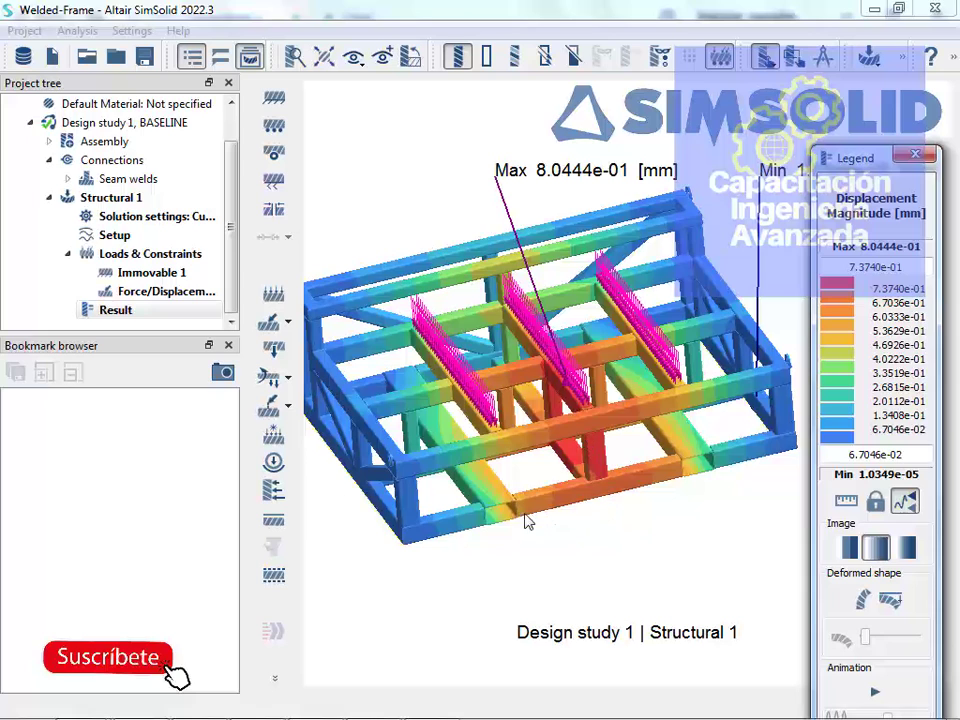
# Examine the displacement plot of the frame from several angles and stop its deformation animation
pyautogui.moveTo(525, 521); pyautogui.dragTo(546, 484)
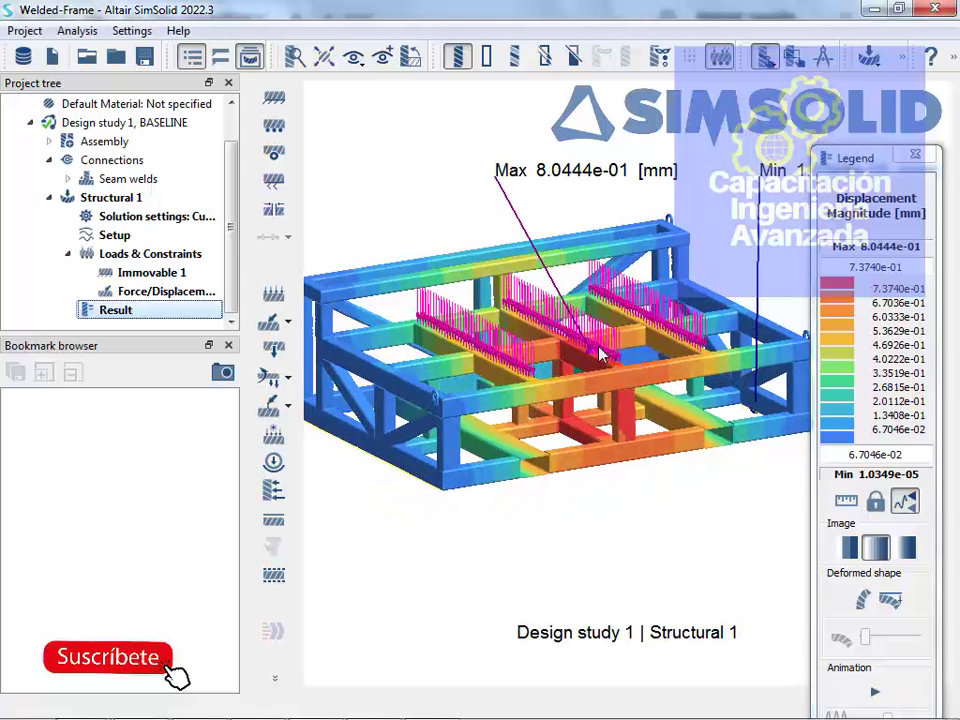
pyautogui.scroll(-2, 601, 360)
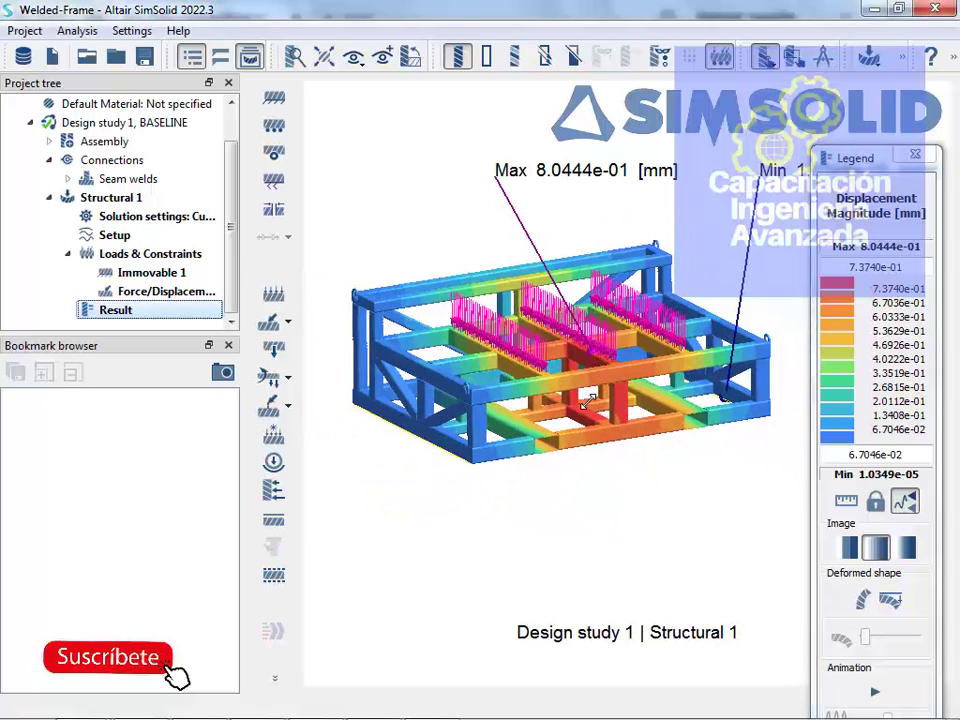
pyautogui.moveTo(712, 453); pyautogui.dragTo(650, 481)
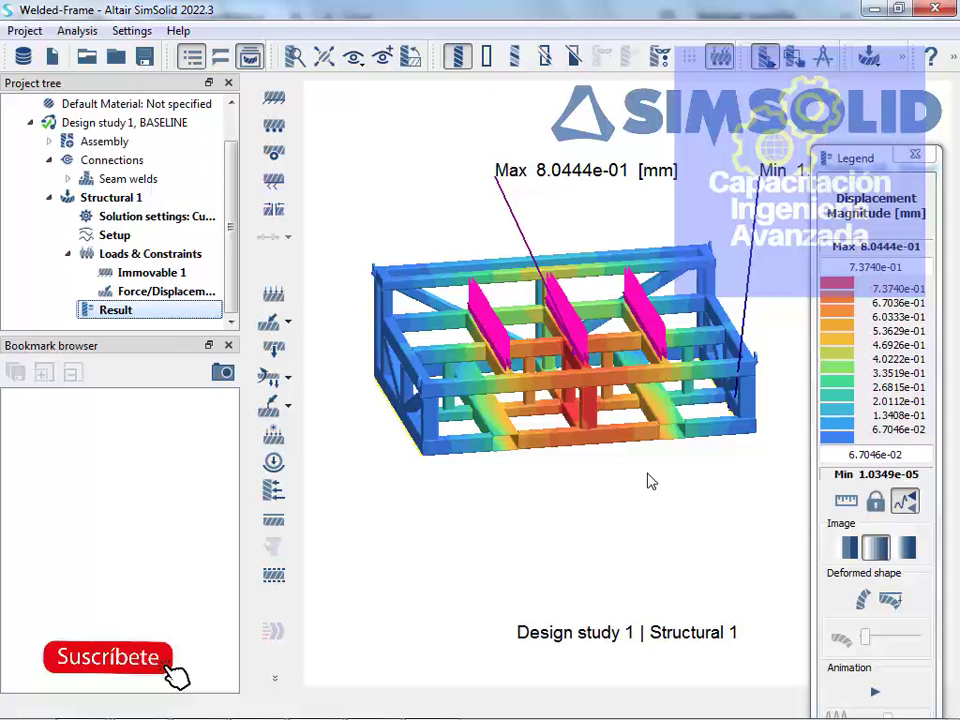
pyautogui.moveTo(650, 482); pyautogui.dragTo(678, 530)
pyautogui.moveTo(377, 474); pyautogui.dragTo(381, 428)
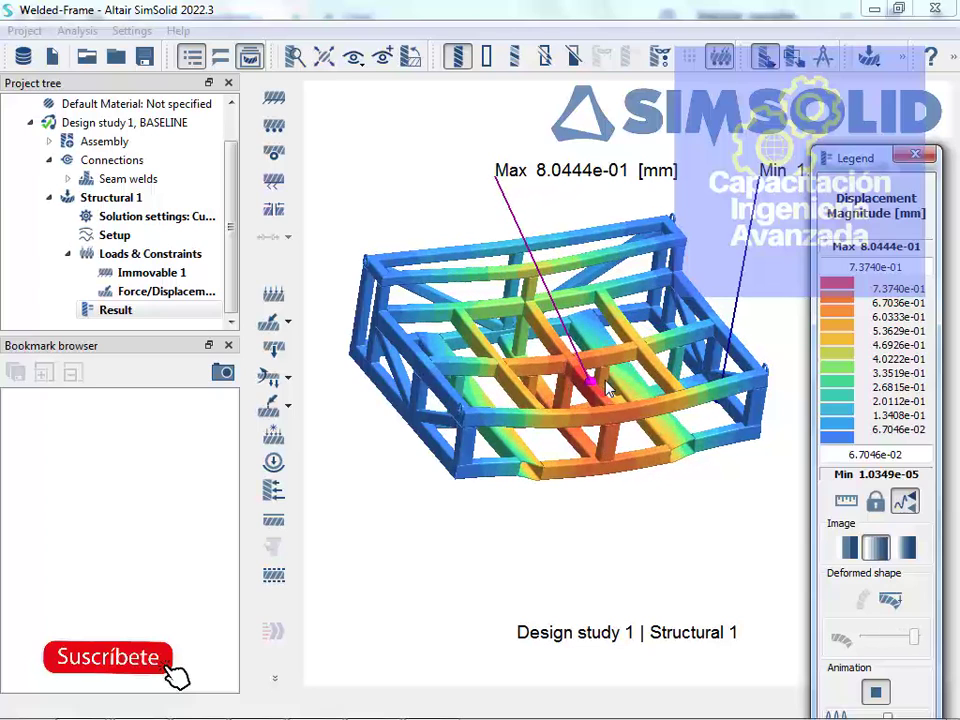
pyautogui.click(877, 693)
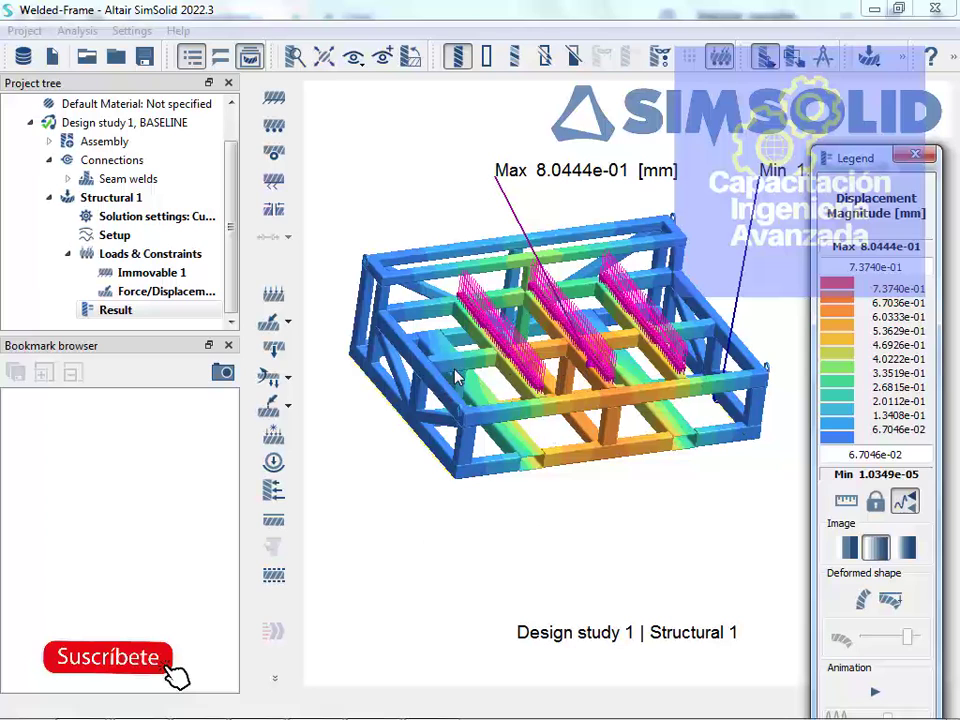
# Plot the Von Mises stress from the Structural 1 result
pyautogui.click(273, 680)
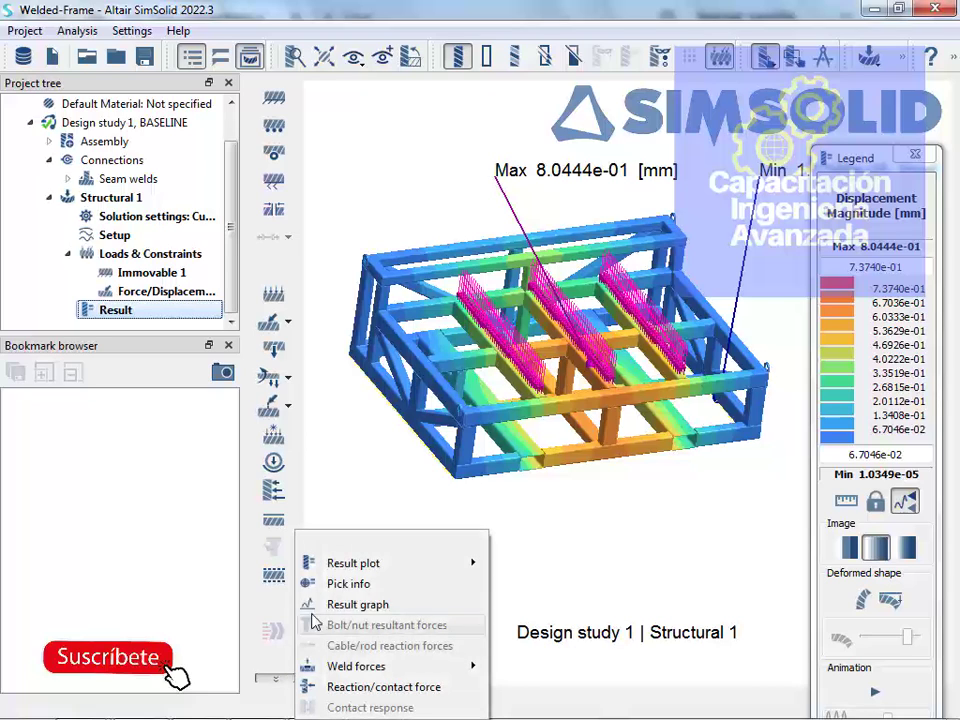
pyautogui.moveTo(300, 566)
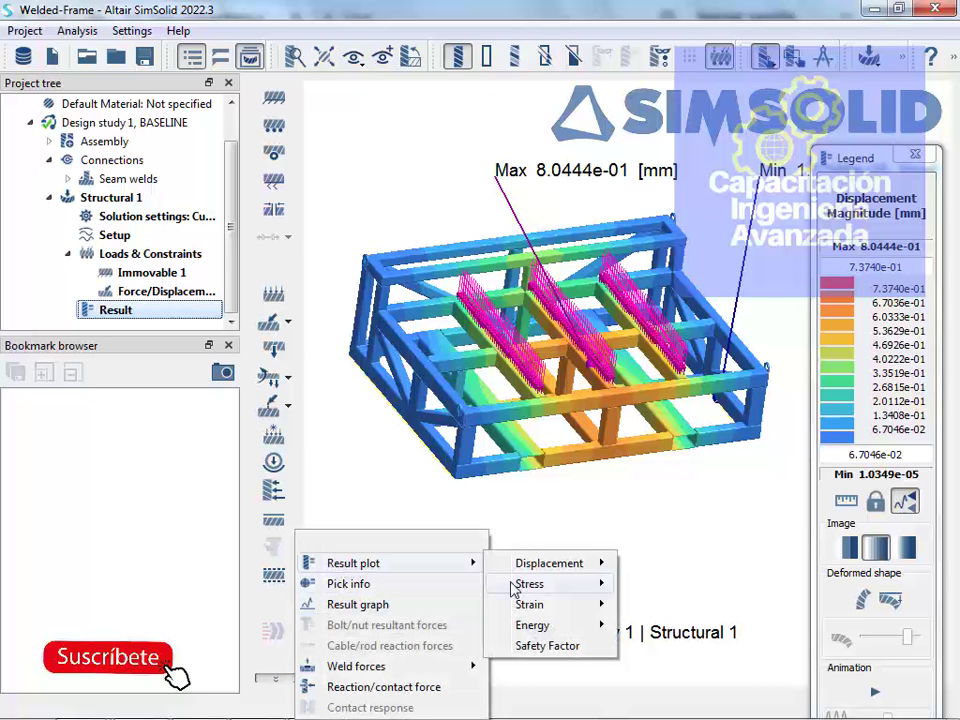
pyautogui.moveTo(514, 589)
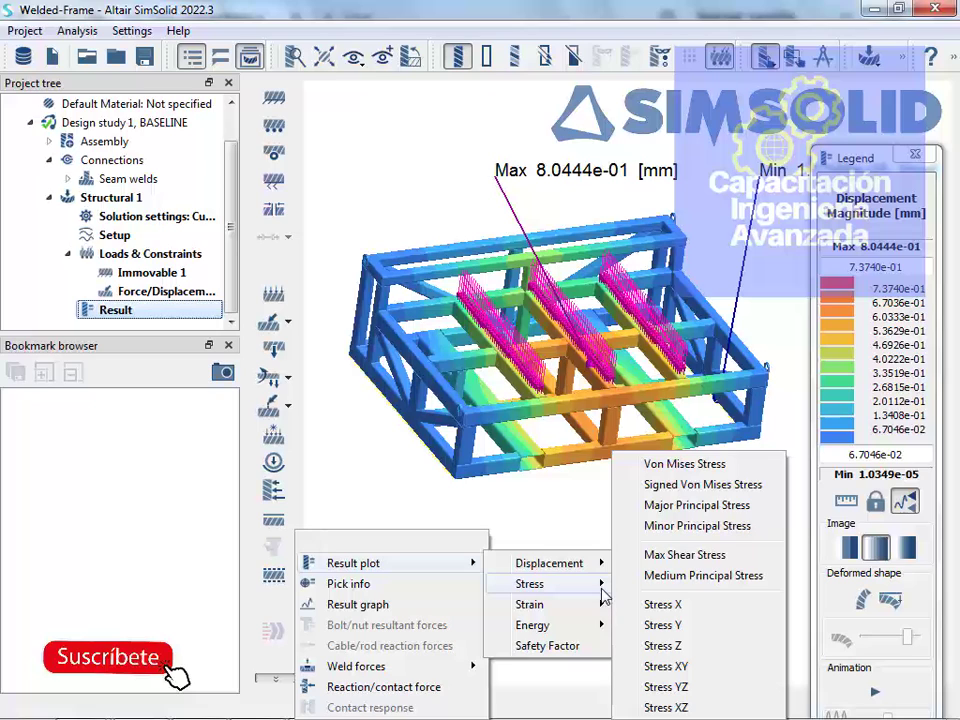
pyautogui.click(651, 462)
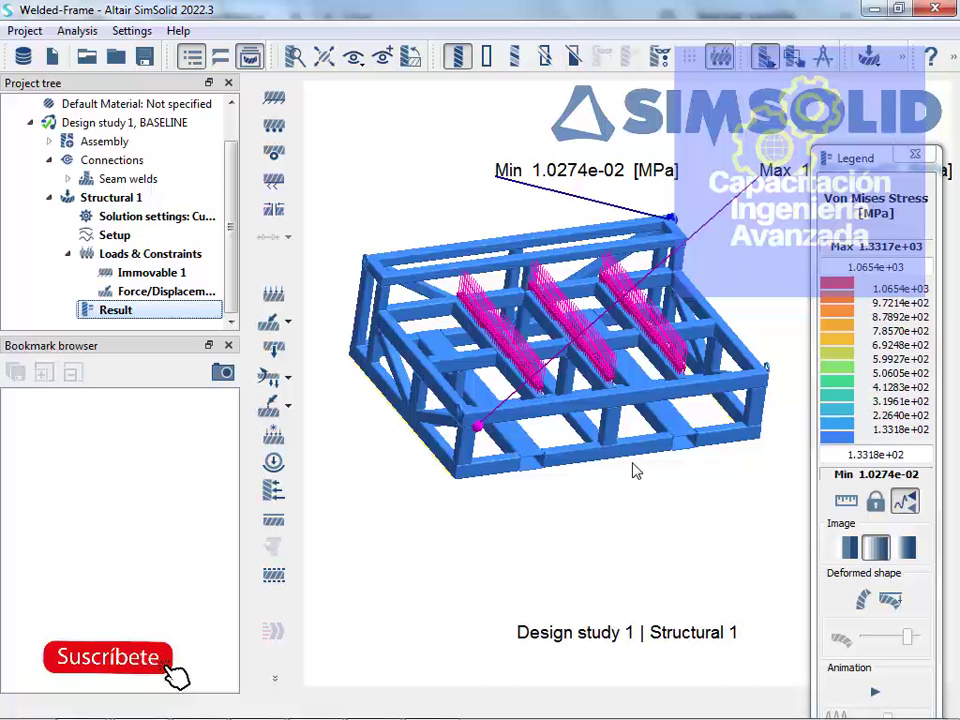
# Animate the Von Mises stress plot, inspect the maximum-stress corner below the lifting eye up close, and stop the animation
pyautogui.moveTo(647, 427); pyautogui.dragTo(595, 438, button='right')
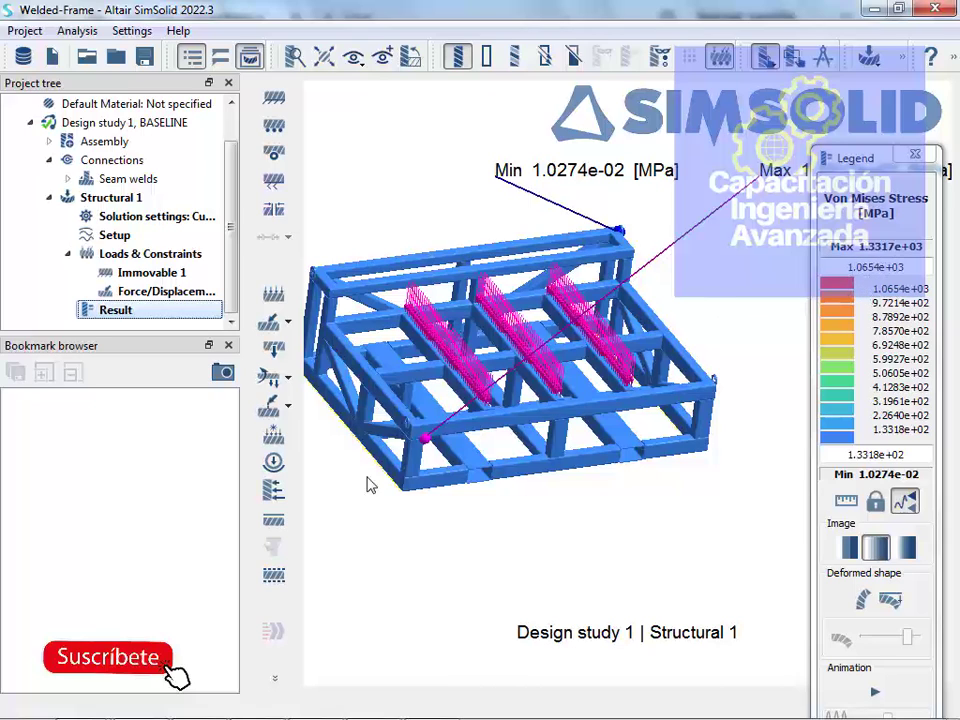
pyautogui.scroll(8, 417, 437)
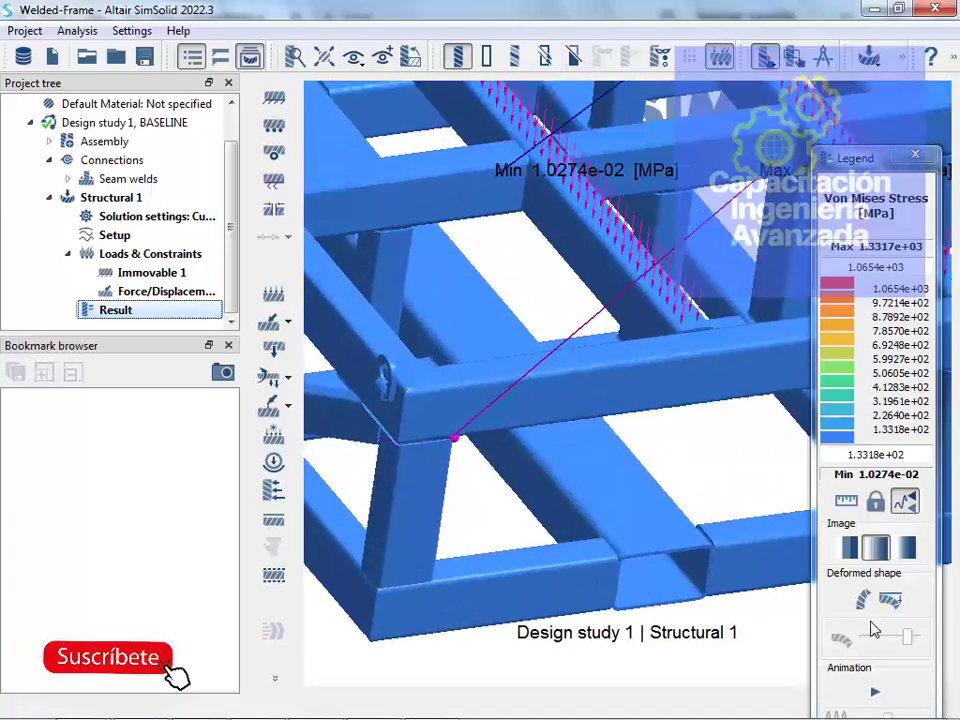
pyautogui.click(875, 691)
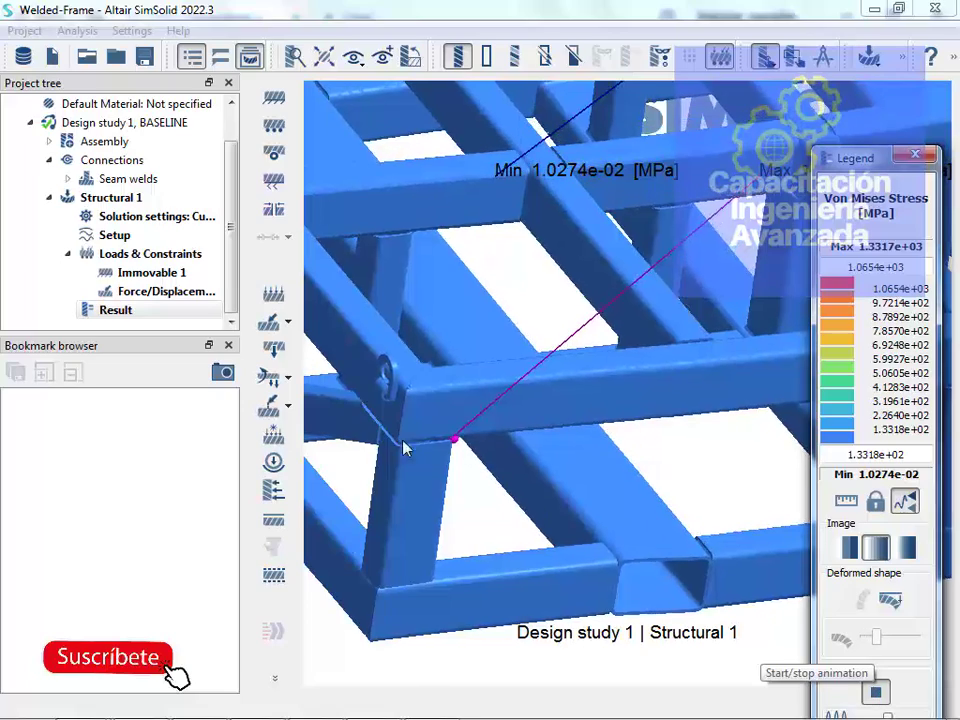
pyautogui.scroll(4, 404, 450)
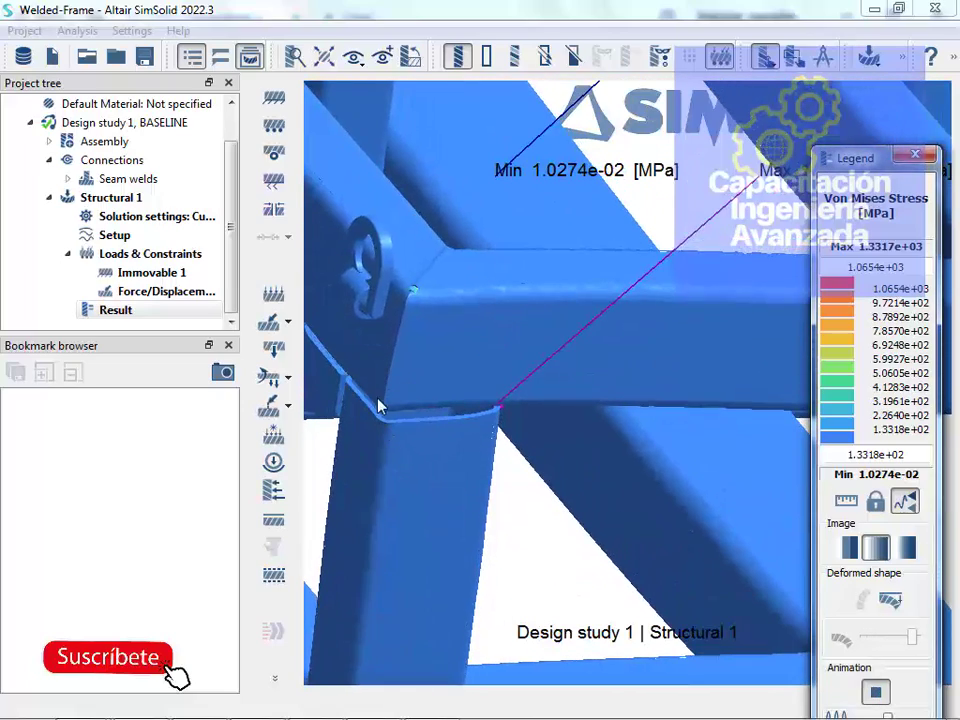
pyautogui.scroll(-2, 461, 409)
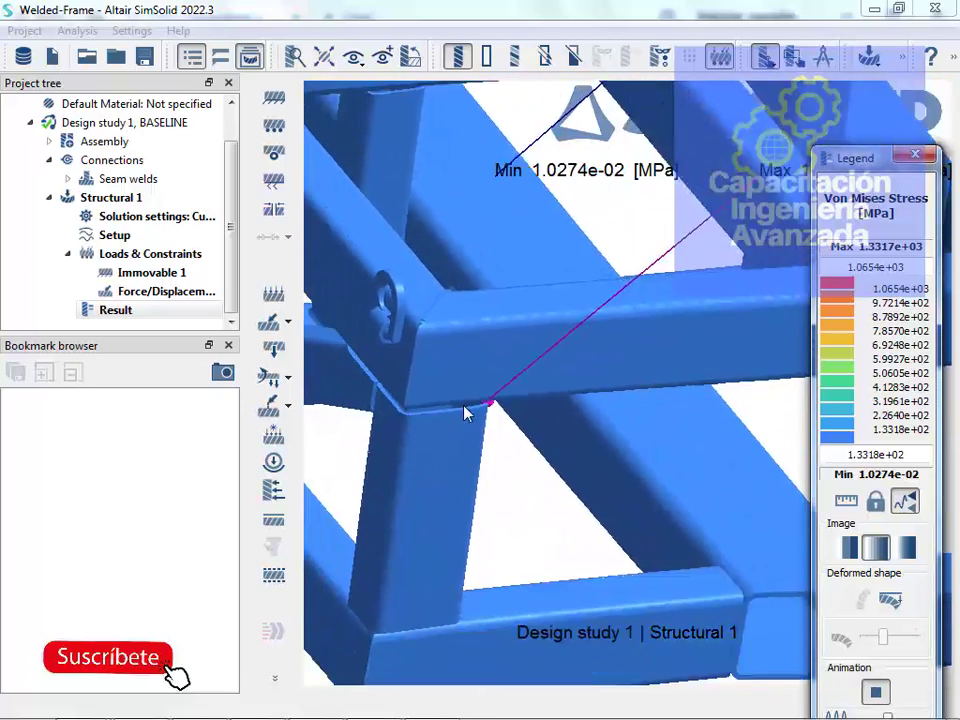
pyautogui.scroll(-5, 465, 412)
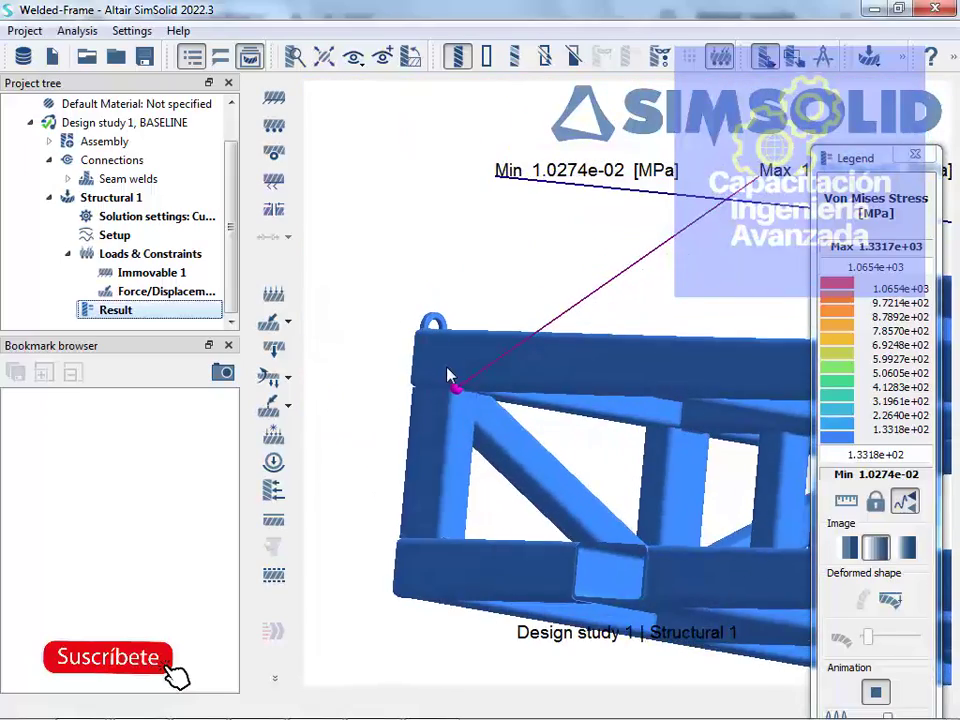
pyautogui.scroll(-5, 455, 372)
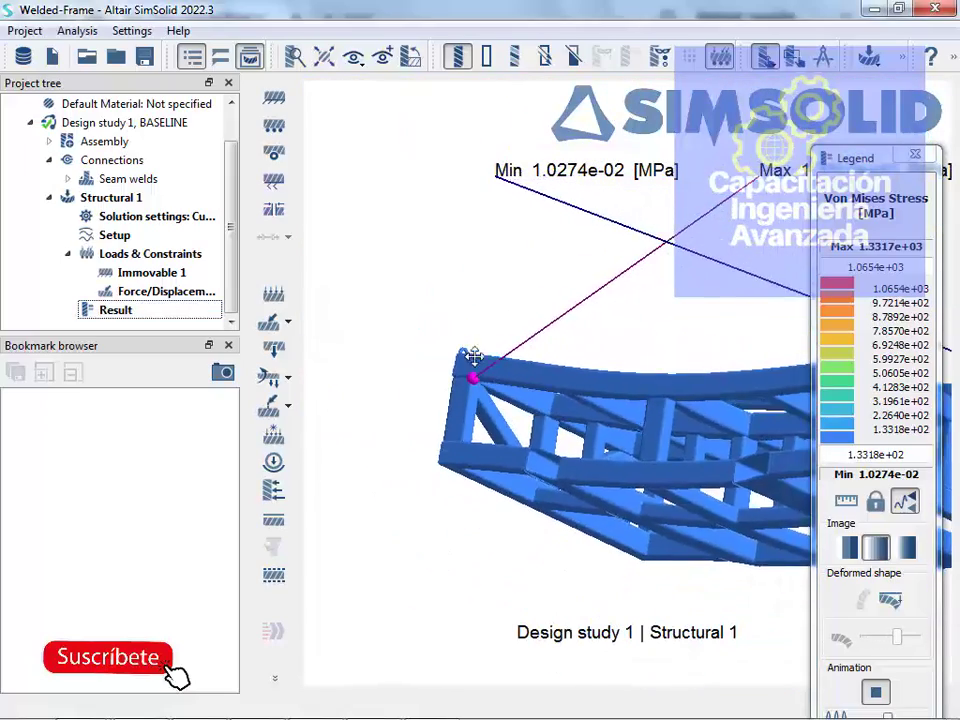
pyautogui.moveTo(474, 357); pyautogui.dragTo(373, 292, button='right')
pyautogui.moveTo(456, 343); pyautogui.dragTo(728, 437)
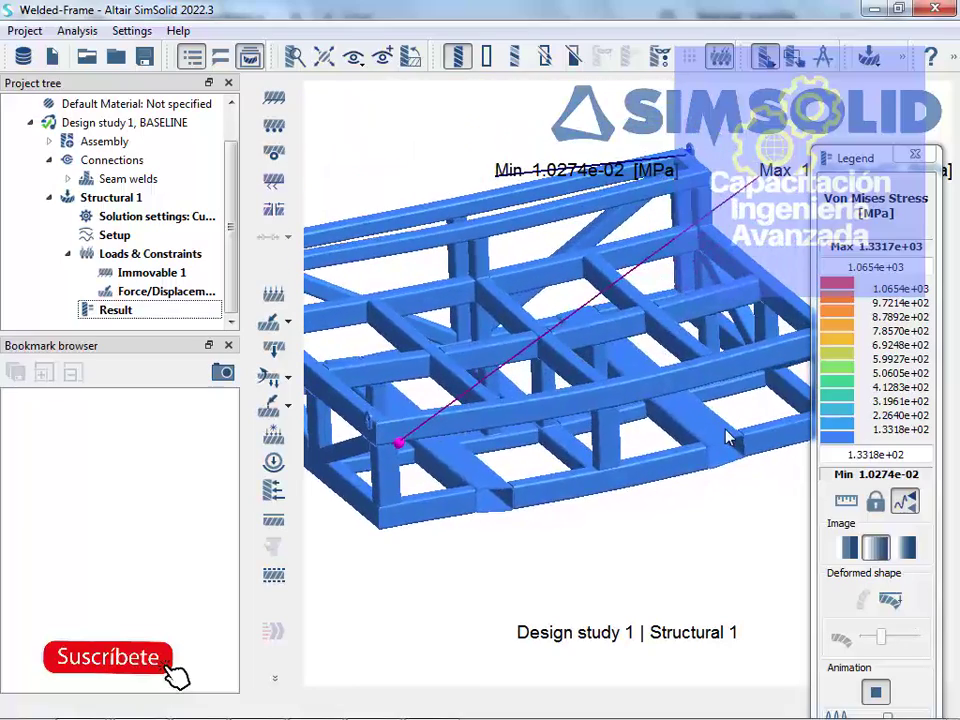
pyautogui.click(877, 690)
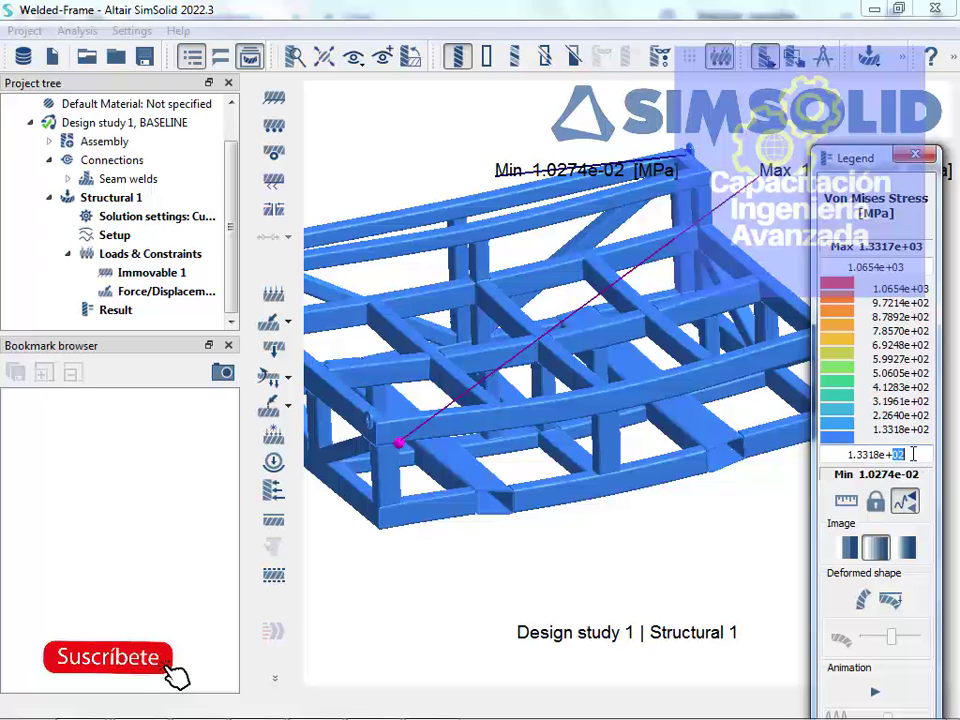
# Set the lower limit of the Von Mises stress legend to 0 MPa
pyautogui.tripleClick(925, 453)
pyautogui.write('0')
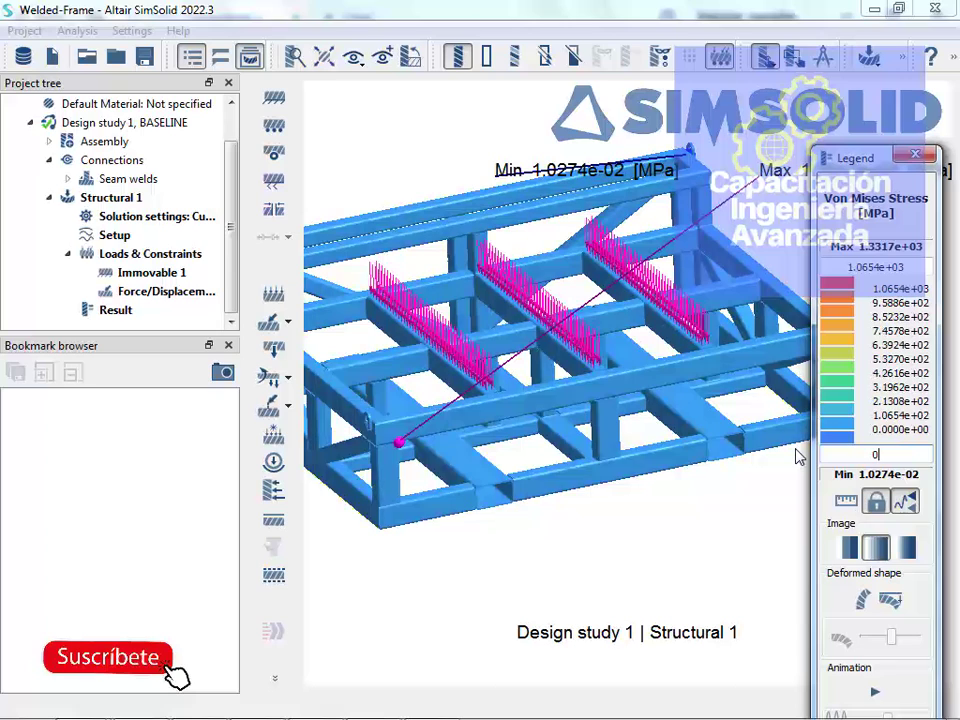
pyautogui.click(783, 265)
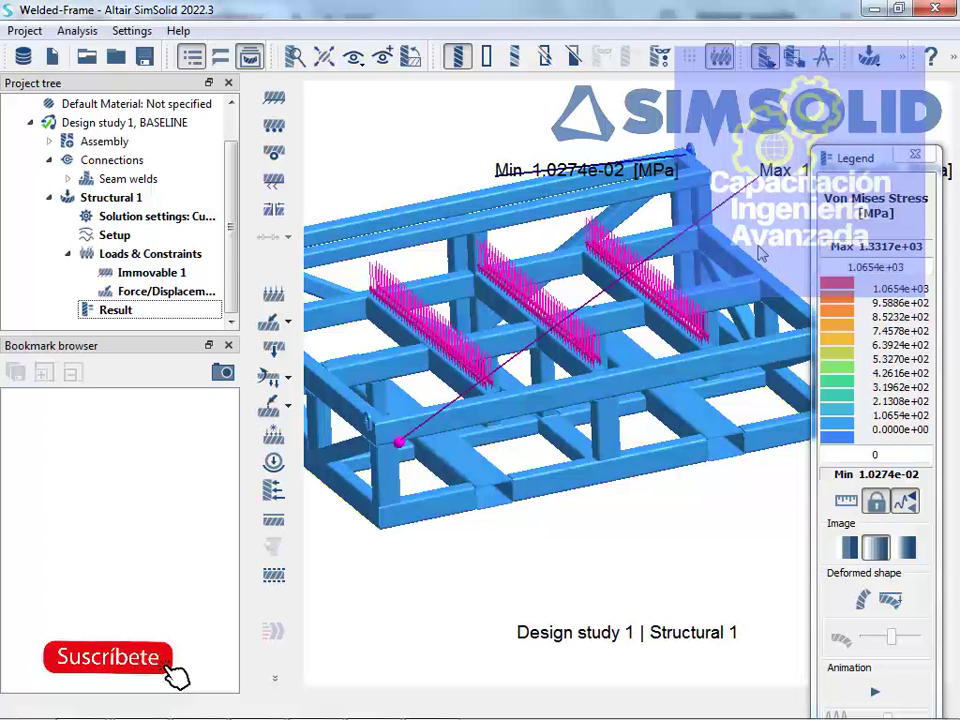
# Set the upper limit of the Von Mises stress legend to 300 MPa
pyautogui.click(870, 268)
pyautogui.write('3')
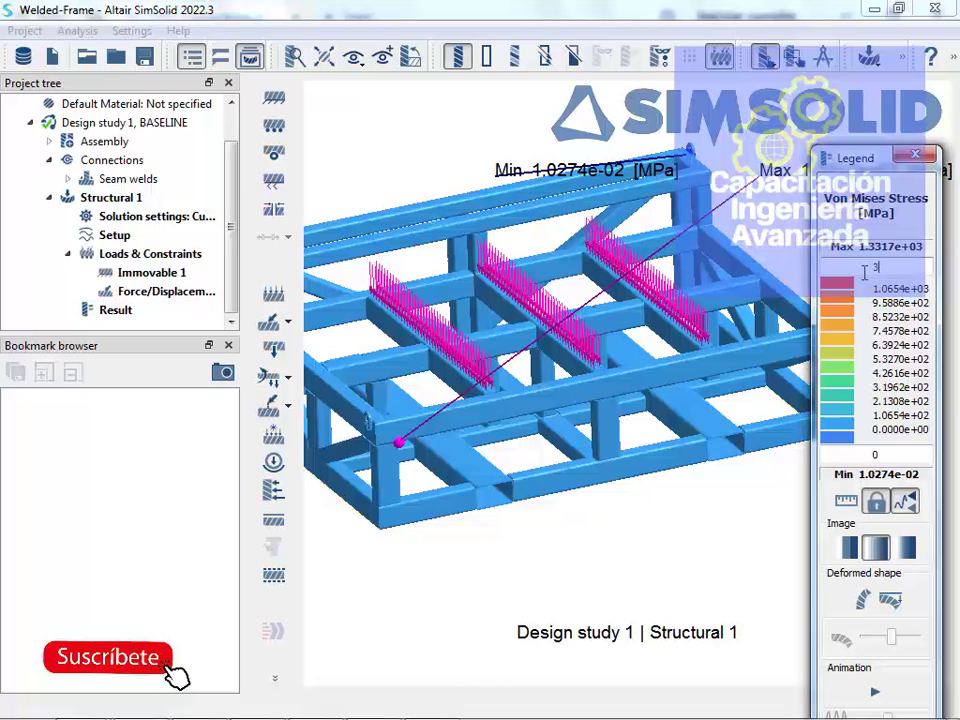
pyautogui.write('00')
pyautogui.press('Return')
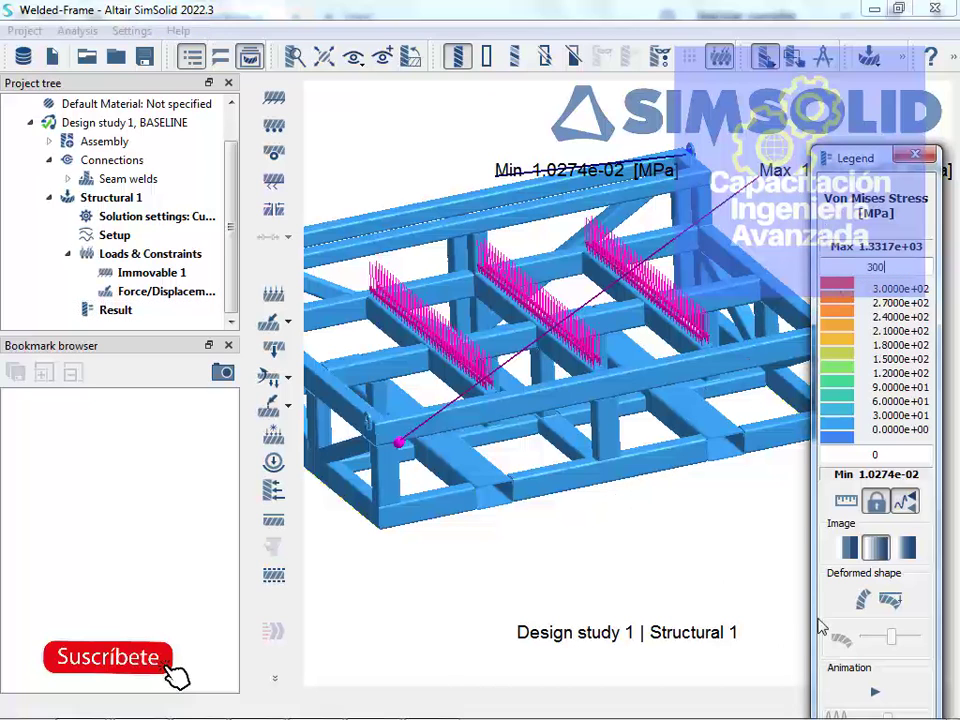
# Set the upper limit of the Von Mises stress legend to 200 MPa
pyautogui.moveTo(760, 533); pyautogui.dragTo(531, 315)
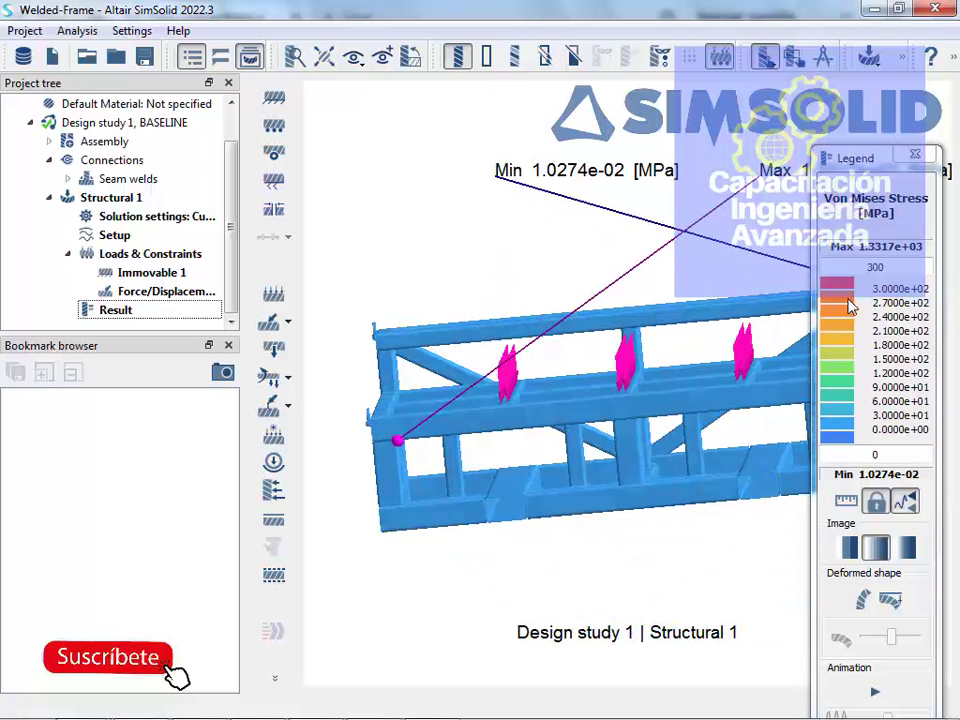
pyautogui.moveTo(884, 263); pyautogui.dragTo(852, 266)
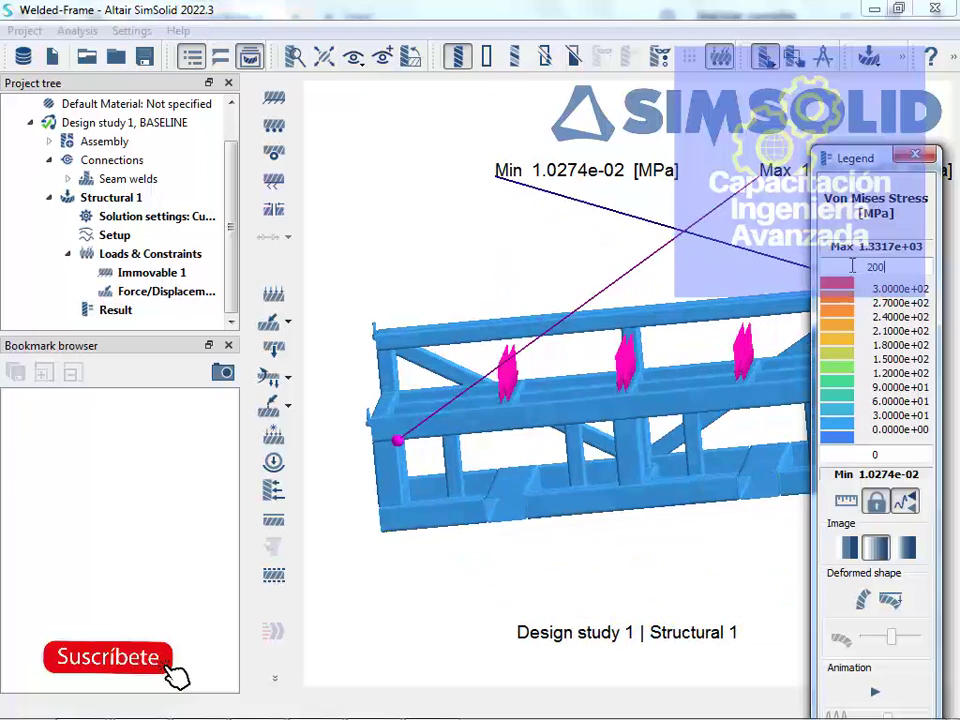
pyautogui.press('Return')
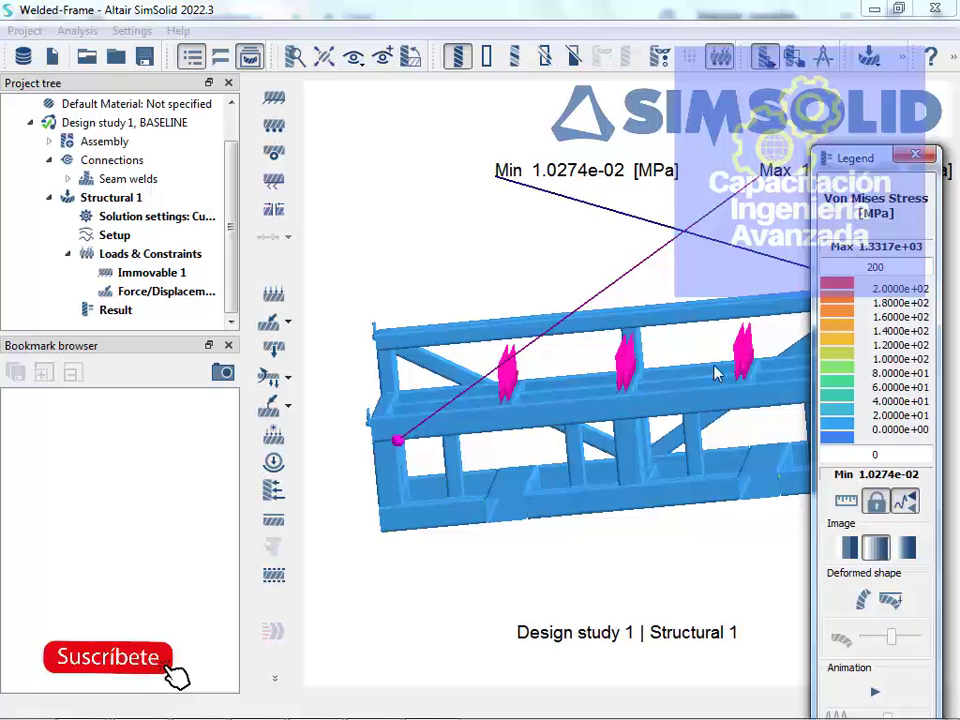
# Play and stop the deformation animation with the rescaled stress legend from two viewing angles
pyautogui.click(875, 695)
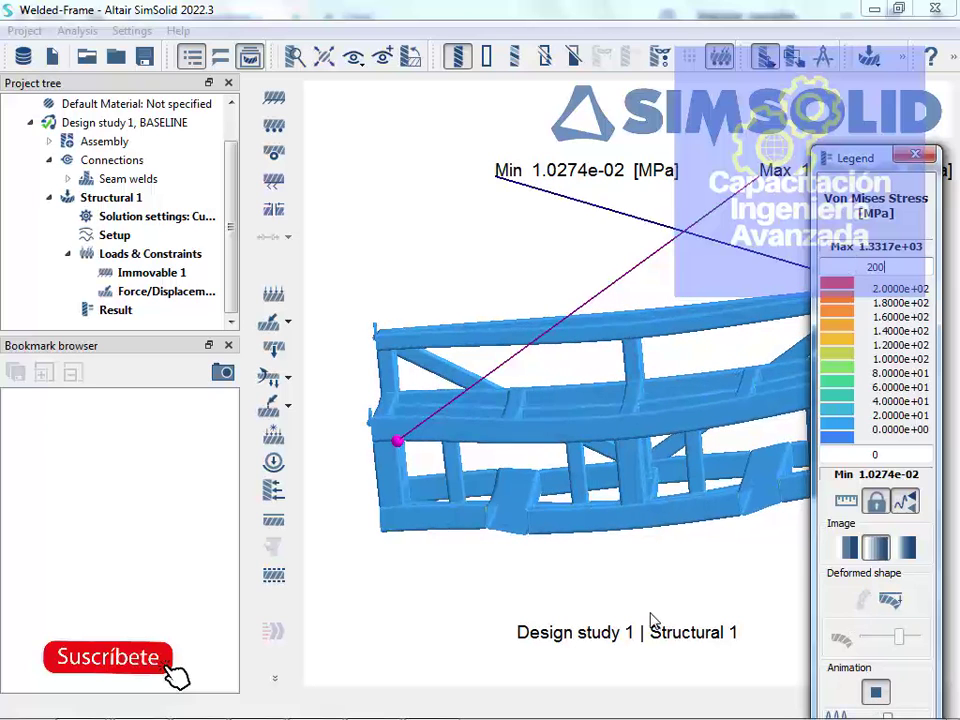
pyautogui.click(876, 692)
pyautogui.moveTo(588, 530); pyautogui.dragTo(648, 544)
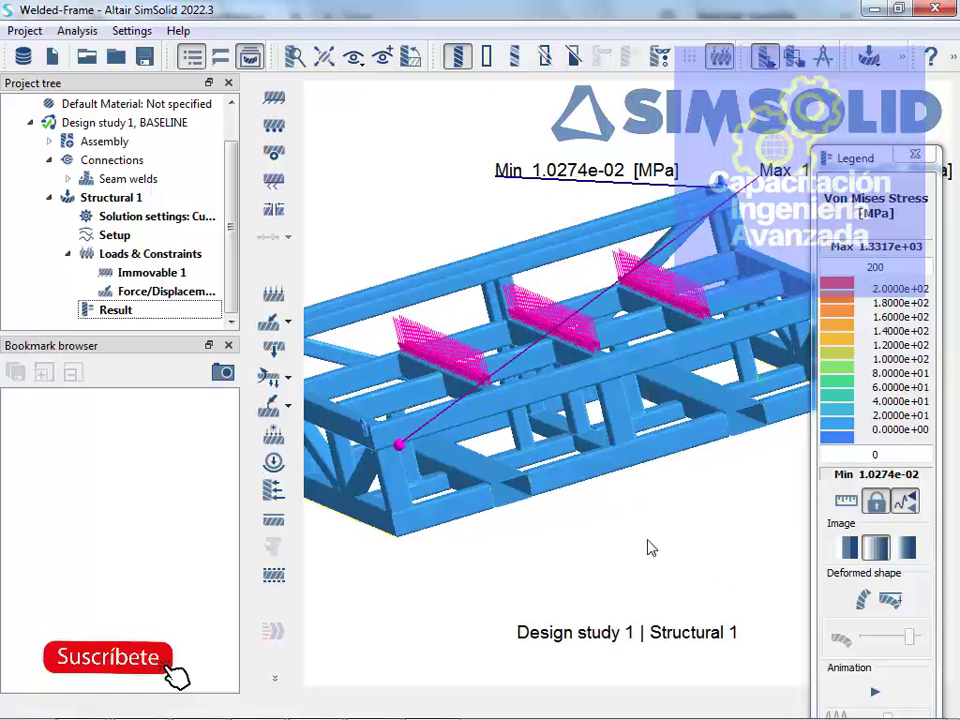
pyautogui.click(875, 692)
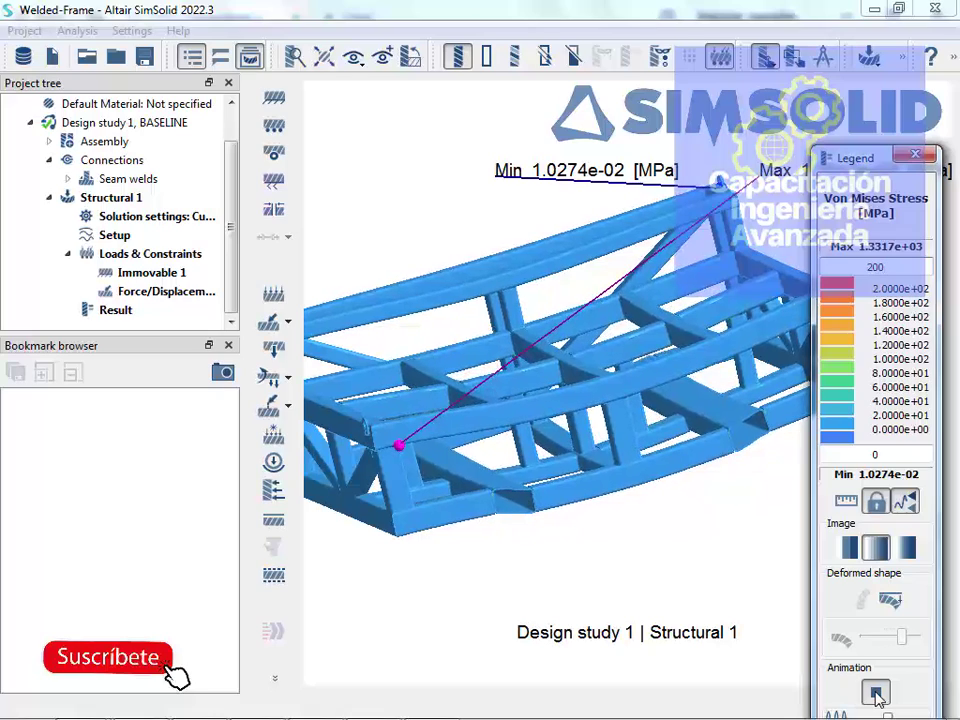
pyautogui.click(877, 695)
# Inspect the stress concentration at the upper weld corner of the lower cross beam's open end
pyautogui.moveTo(592, 410); pyautogui.dragTo(619, 373)
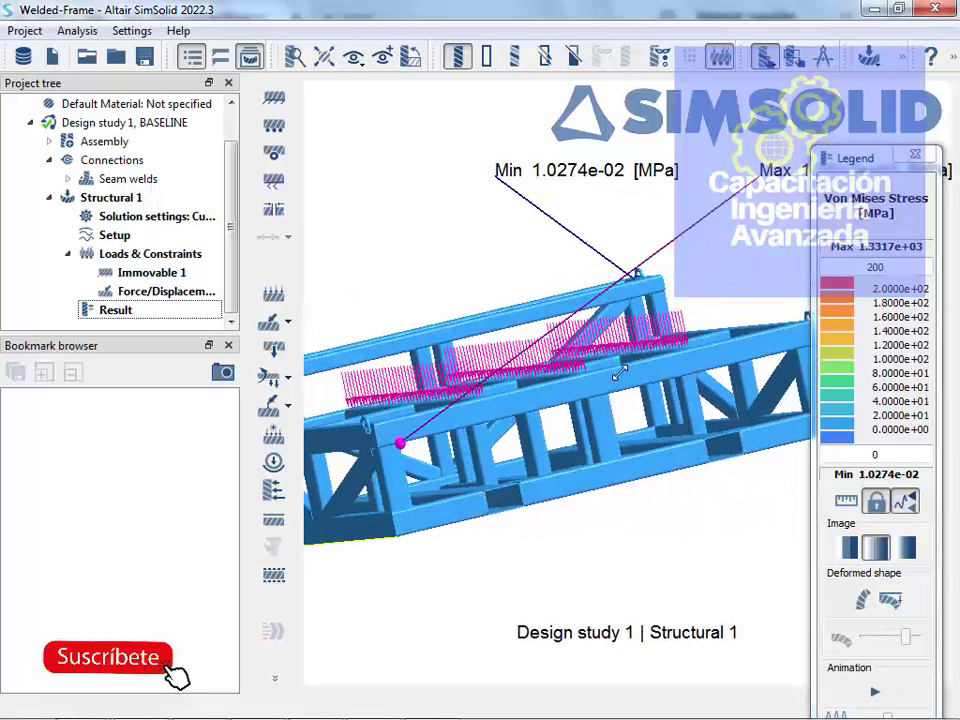
pyautogui.scroll(8, 755, 452)
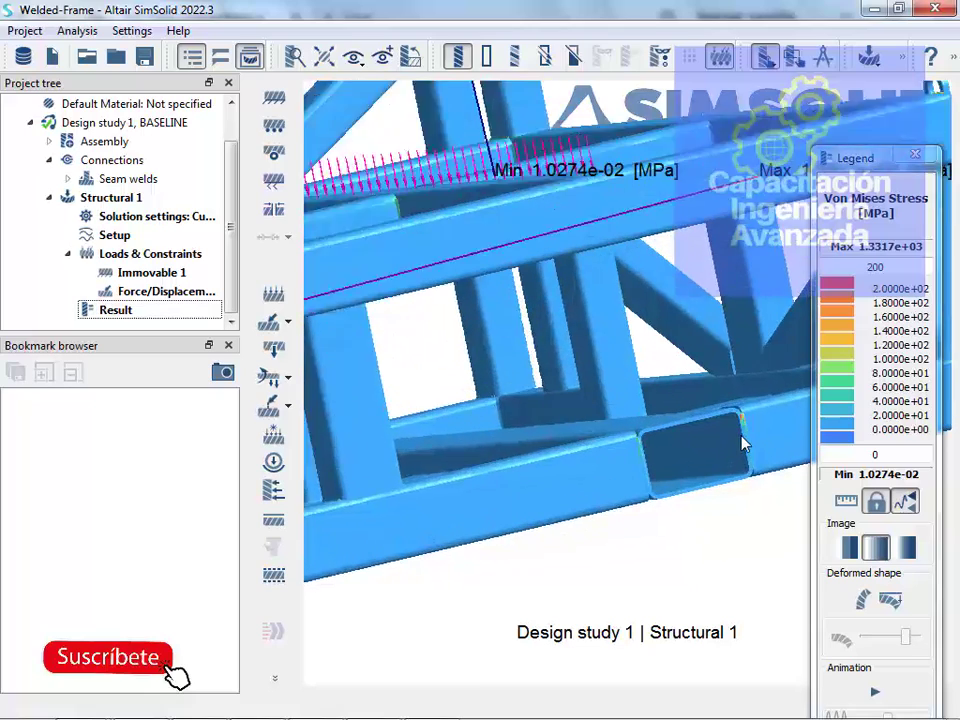
pyautogui.scroll(8, 745, 437)
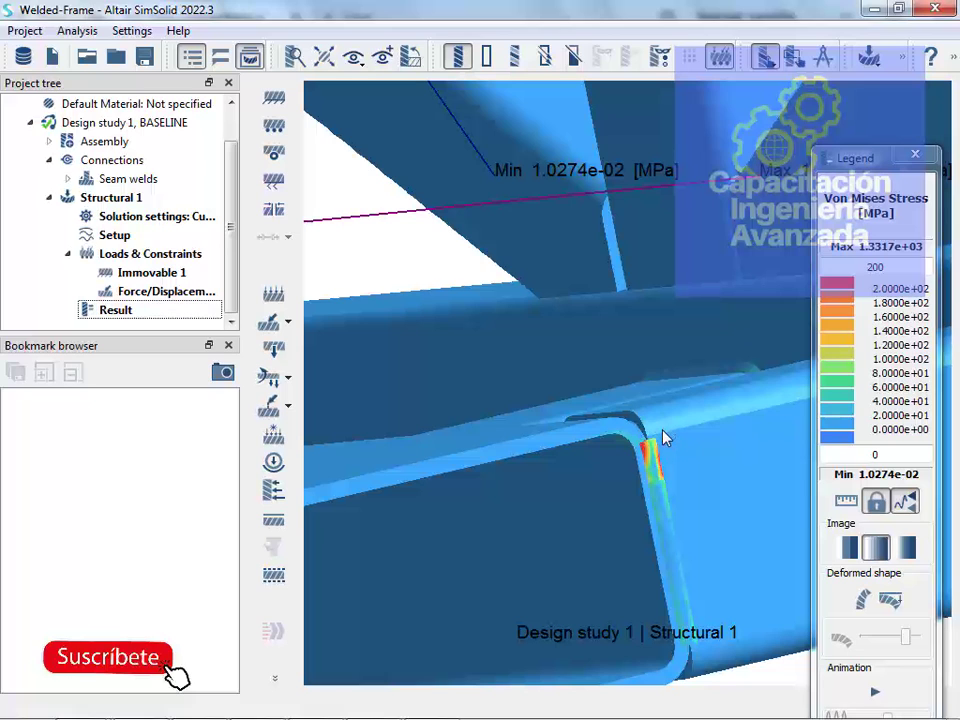
pyautogui.scroll(-8, 652, 447)
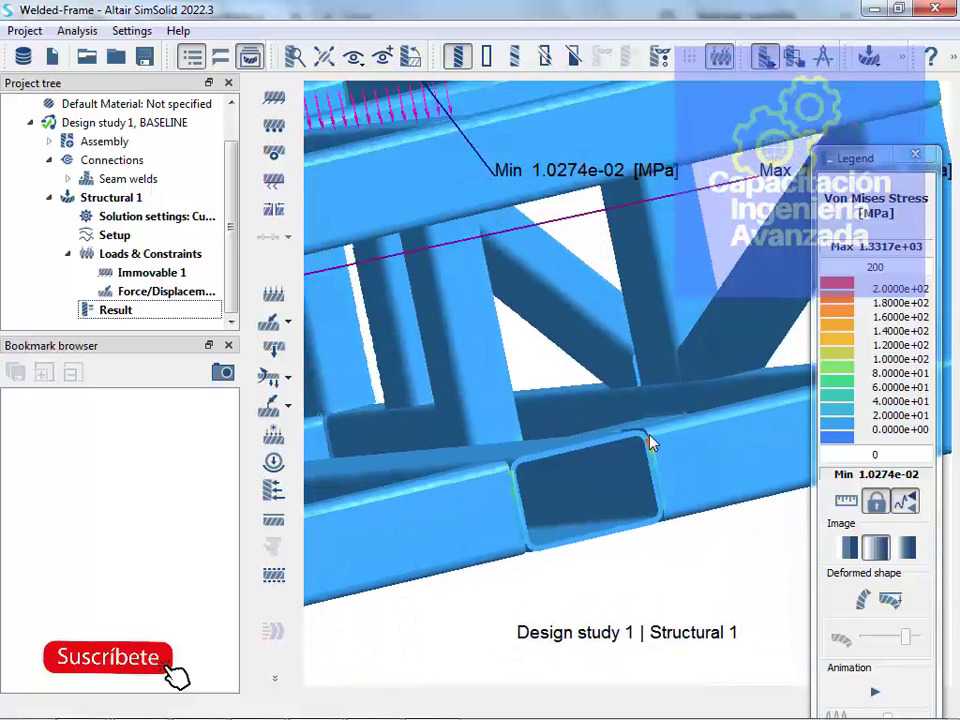
pyautogui.scroll(-8, 476, 426)
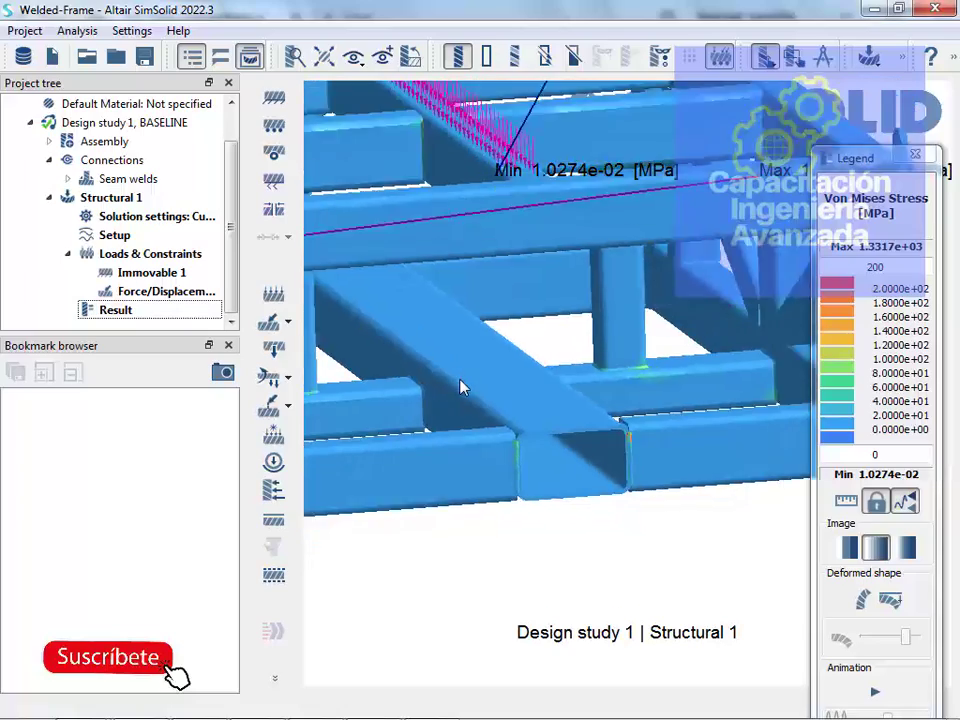
# Move the maximum stress label closer to its marked point at the frame corner below the lifting eye
pyautogui.scroll(-1, 458, 390)
pyautogui.moveTo(429, 401); pyautogui.dragTo(619, 431, button='right')
pyautogui.moveTo(597, 446); pyautogui.dragTo(352, 360)
pyautogui.scroll(4, 354, 368)
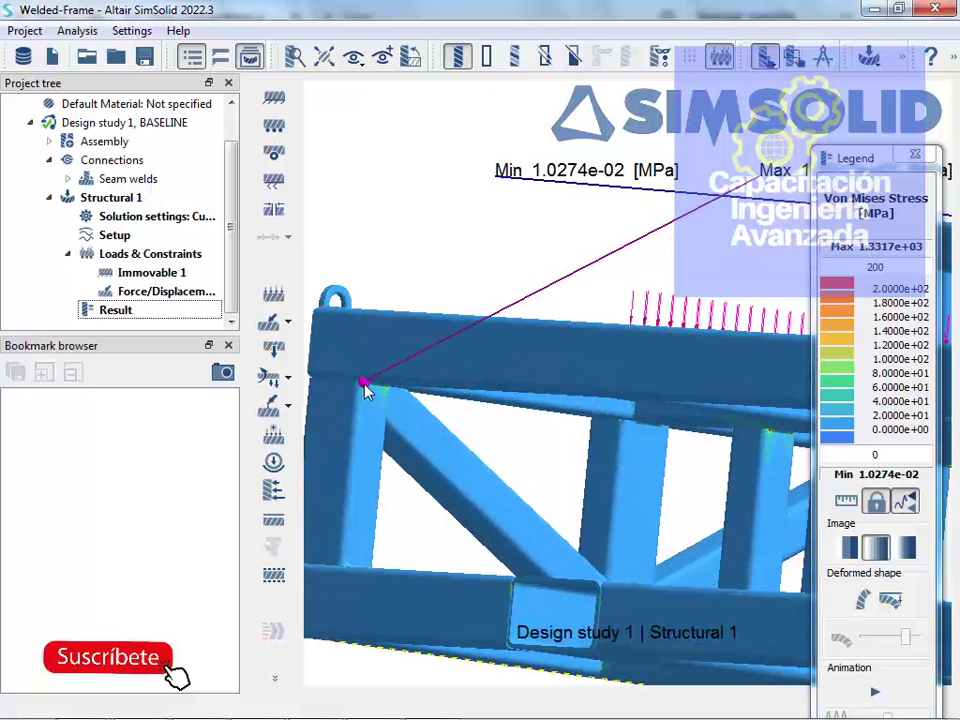
pyautogui.moveTo(766, 183); pyautogui.dragTo(446, 222)
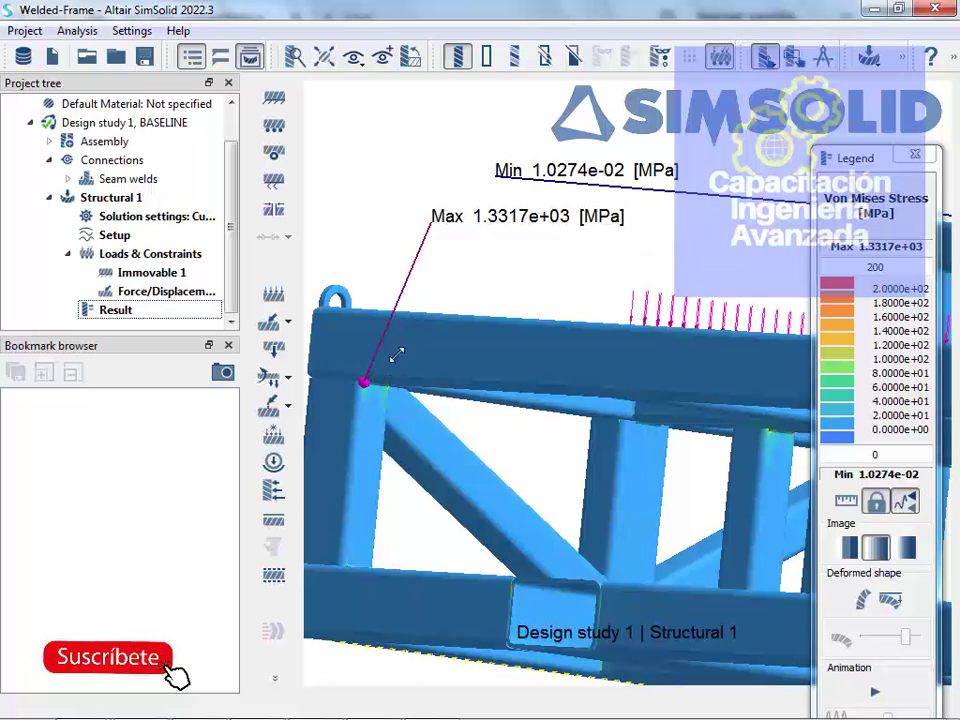
# Display the Safety Factor result plot and set the high safety factor of Steel to 2.8
pyautogui.scroll(5, 373, 364)
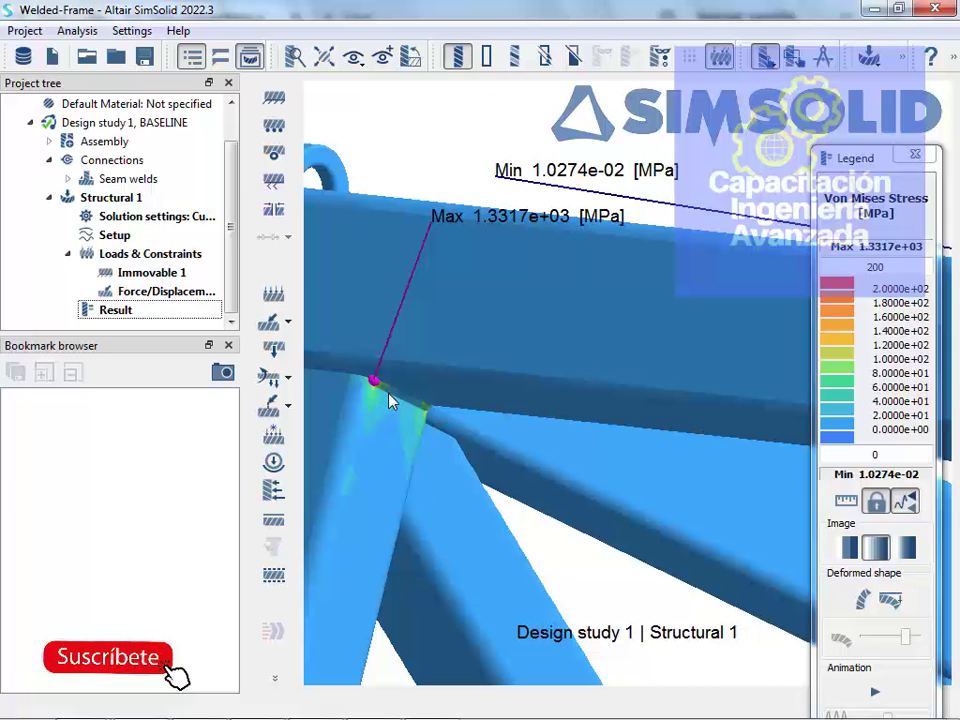
pyautogui.moveTo(401, 394)
pyautogui.mouseDown()
pyautogui.moveTo(416, 347)
pyautogui.moveTo(391, 382)
pyautogui.mouseUp()
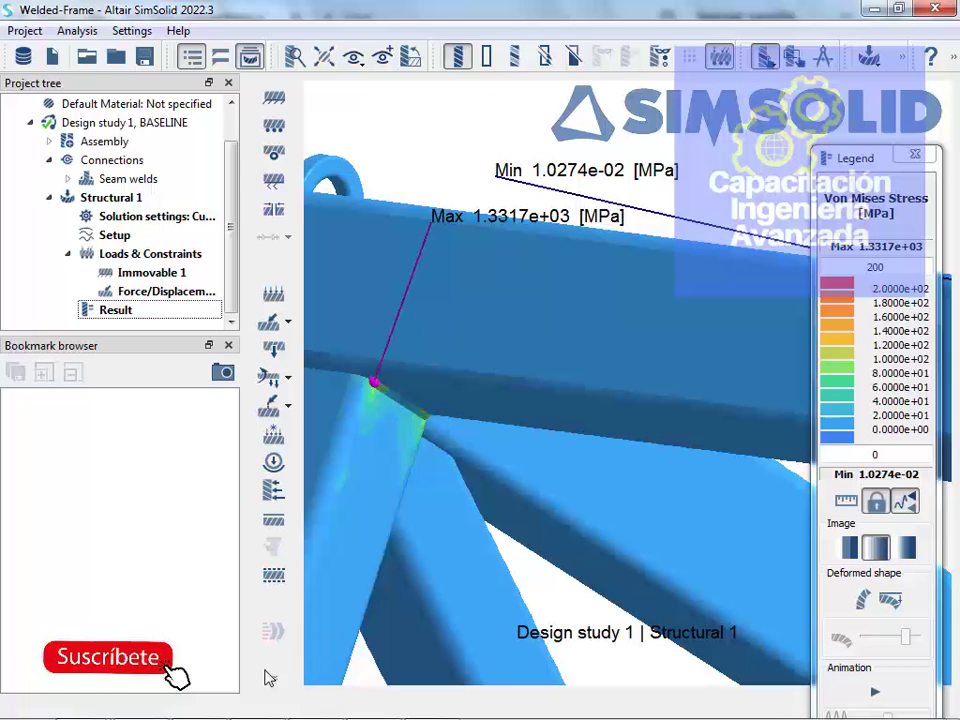
pyautogui.click(275, 681)
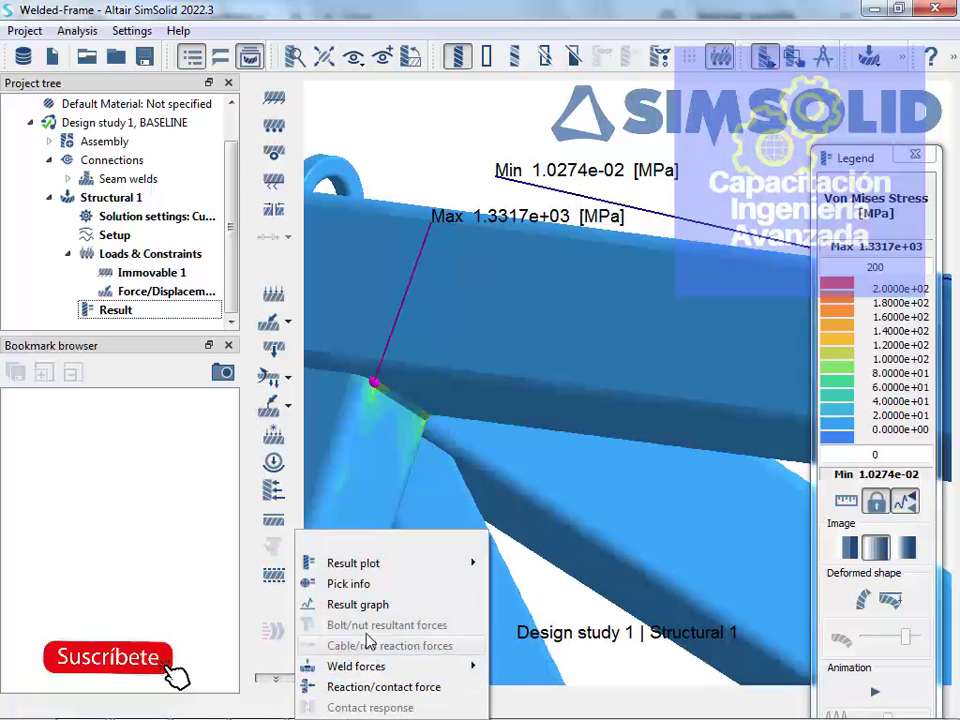
pyautogui.moveTo(395, 571)
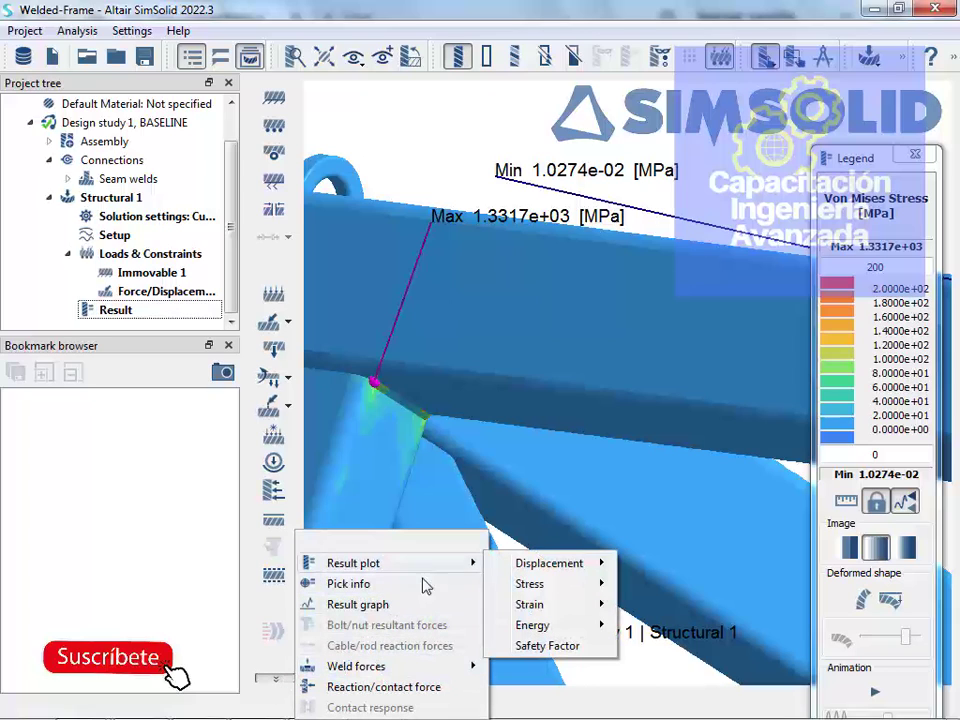
pyautogui.click(535, 650)
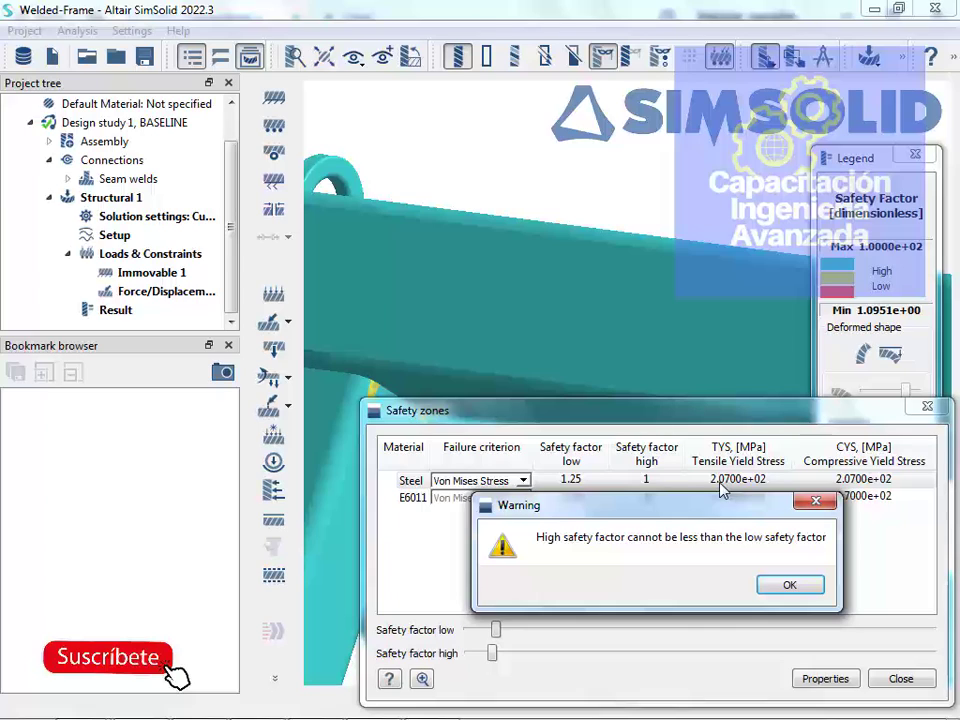
pyautogui.click(785, 586)
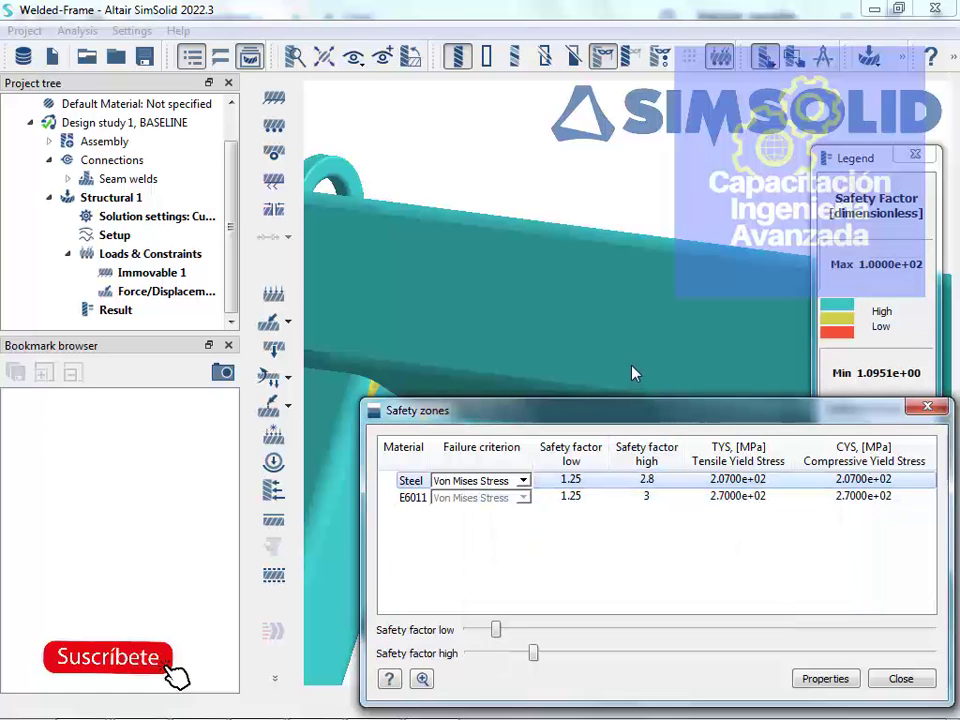
# Show only the E6011 weld safety zones and view them around the frame's upper corner with the lifting eye
pyautogui.moveTo(632, 371); pyautogui.dragTo(548, 497)
pyautogui.click(413, 497)
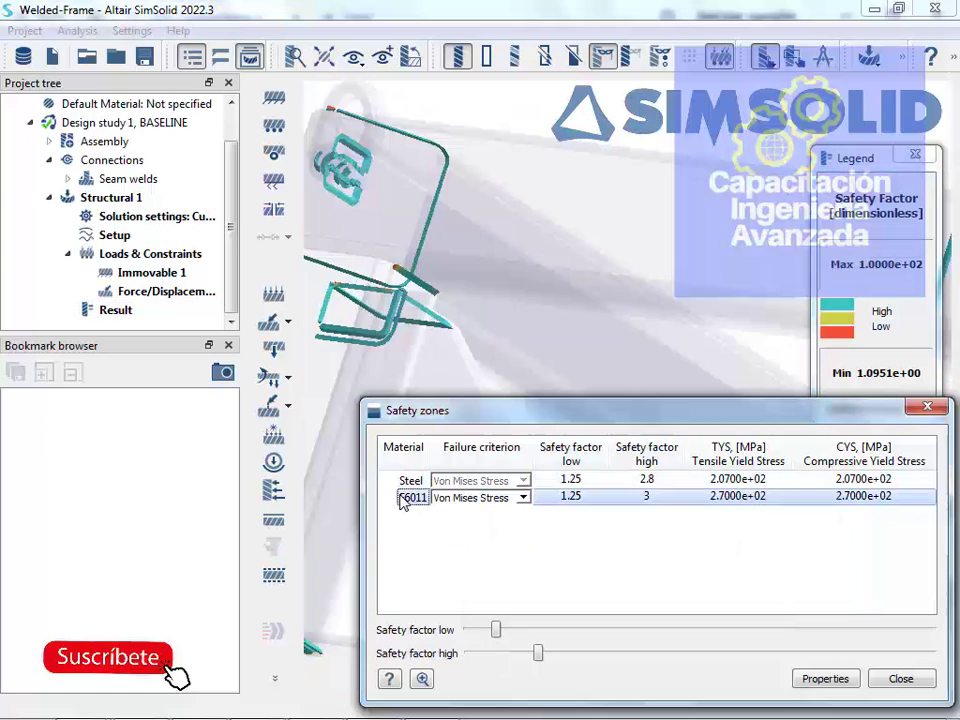
pyautogui.moveTo(485, 330); pyautogui.dragTo(418, 178)
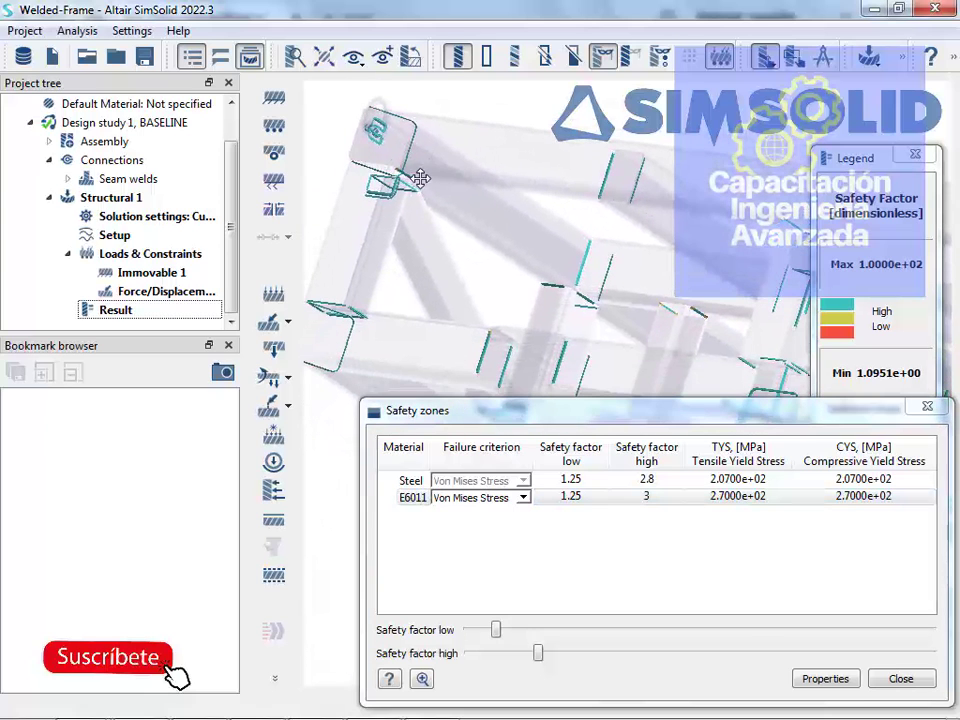
# Switch the safety zones to Steel and examine the frame members from below and from the loaded side
pyautogui.click(408, 482)
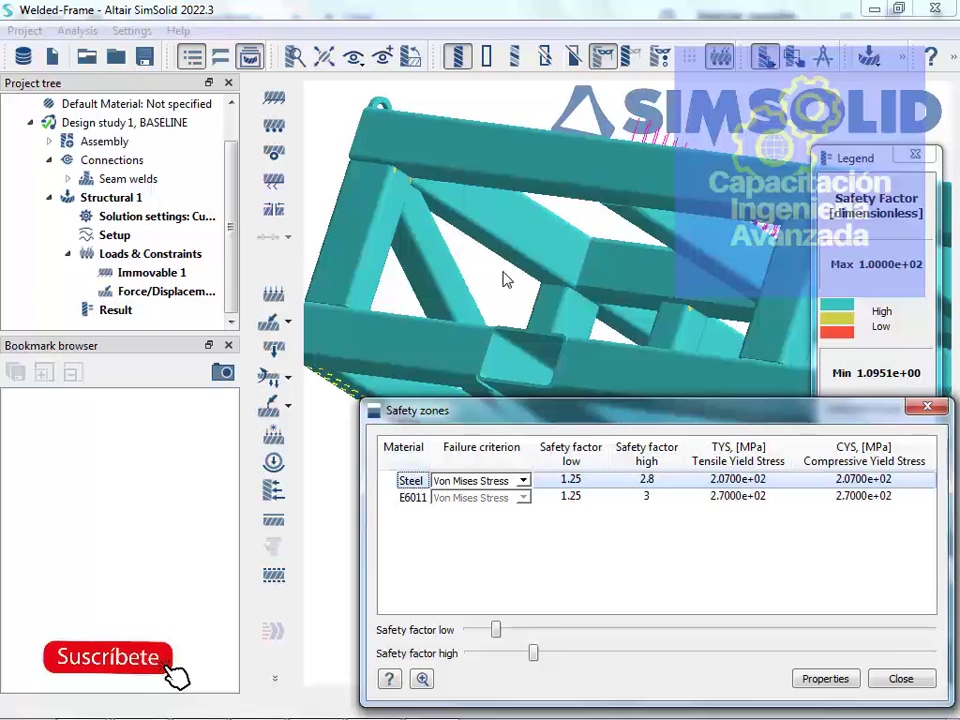
pyautogui.moveTo(503, 279); pyautogui.dragTo(490, 255)
pyautogui.moveTo(546, 275); pyautogui.dragTo(437, 193, button='right')
pyautogui.scroll(-2, 439, 195)
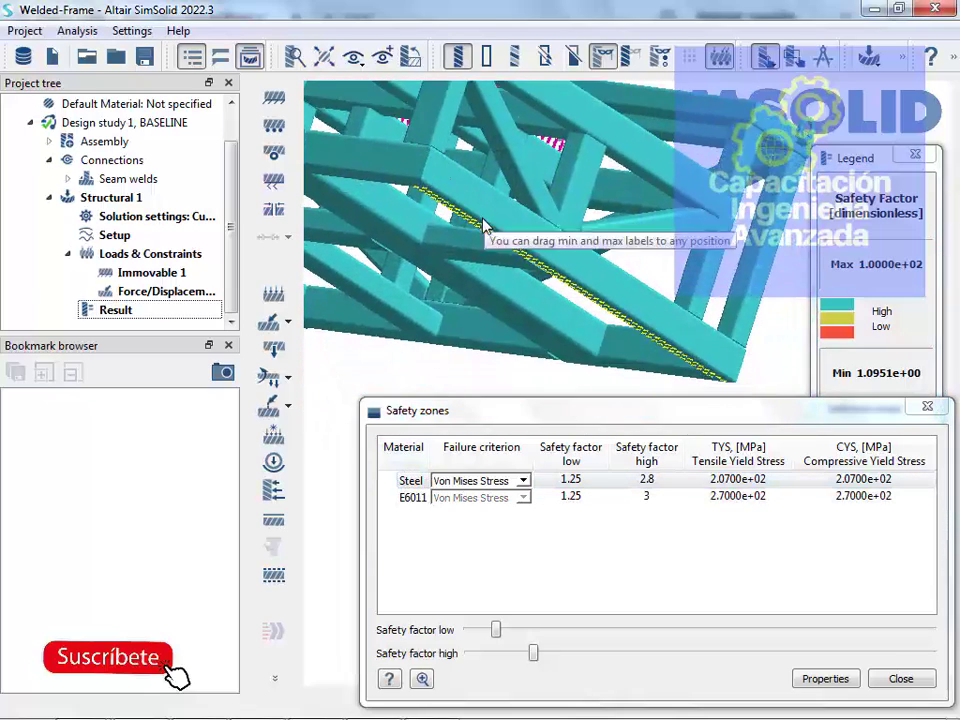
pyautogui.scroll(-2, 482, 223)
pyautogui.moveTo(551, 270); pyautogui.dragTo(658, 396)
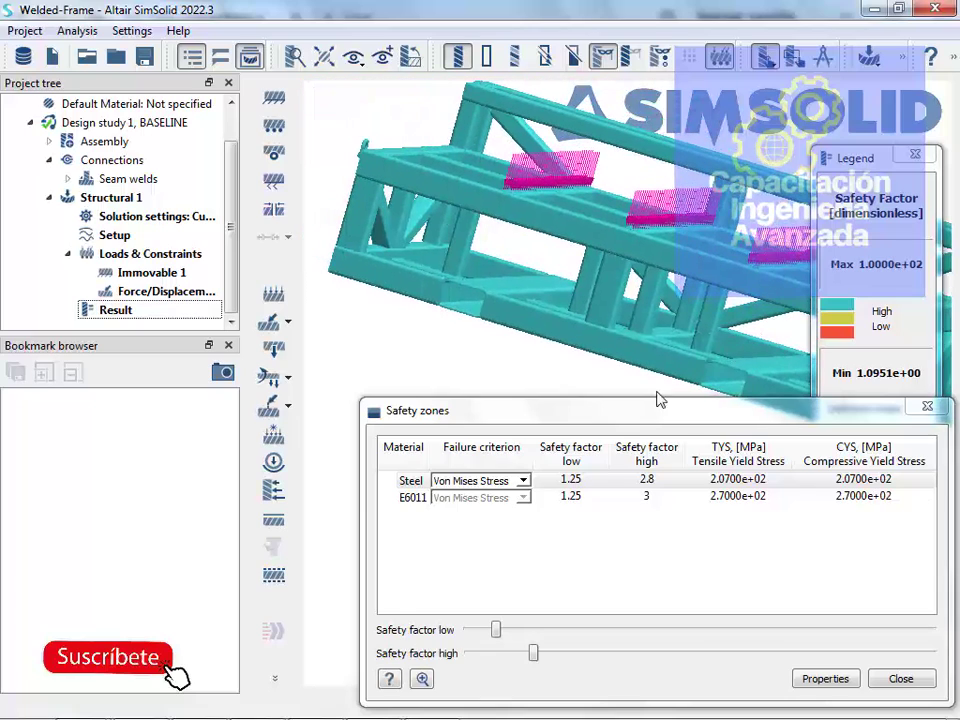
# Switch the safety zones to E6011 and examine the low-safety weld ends at the corner below the lifting eye
pyautogui.click(413, 506)
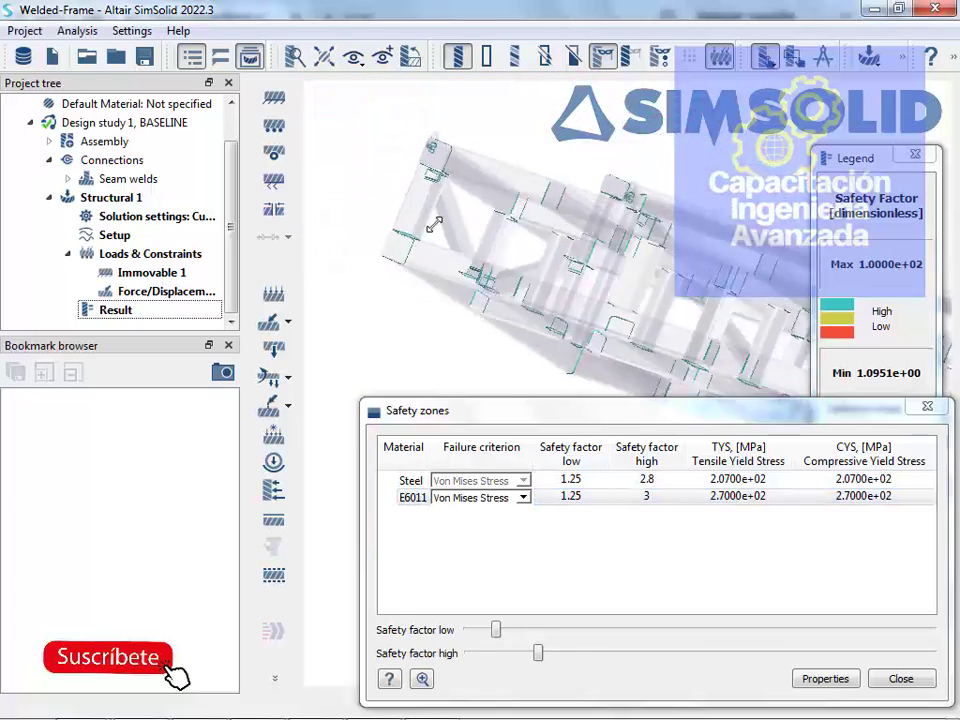
pyautogui.scroll(6, 506, 198)
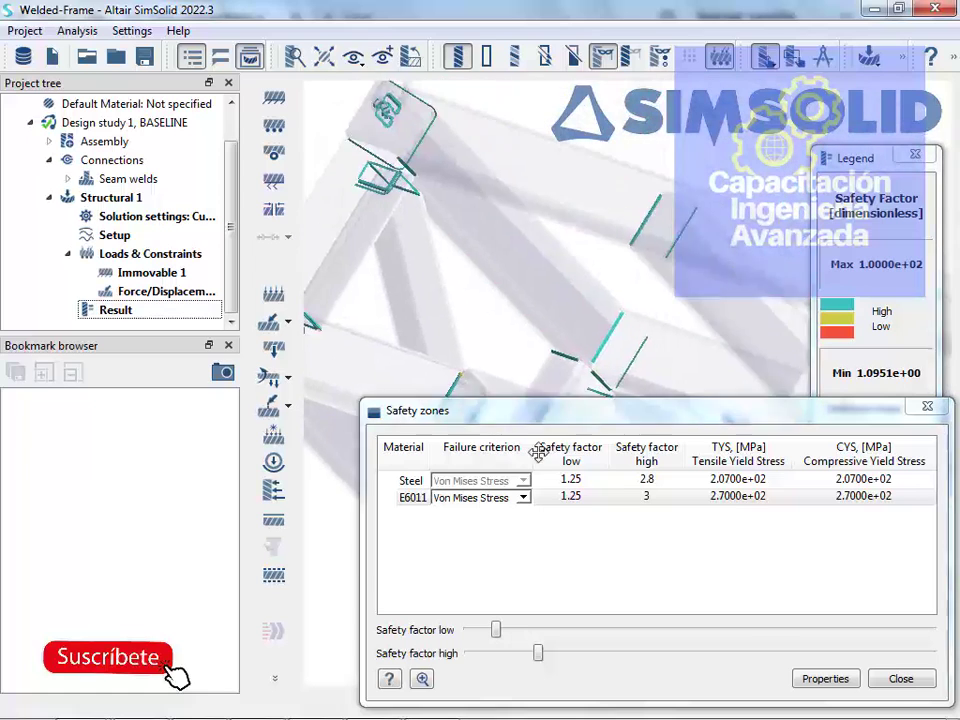
pyautogui.moveTo(420, 265); pyautogui.dragTo(641, 418)
pyautogui.scroll(4, 489, 321)
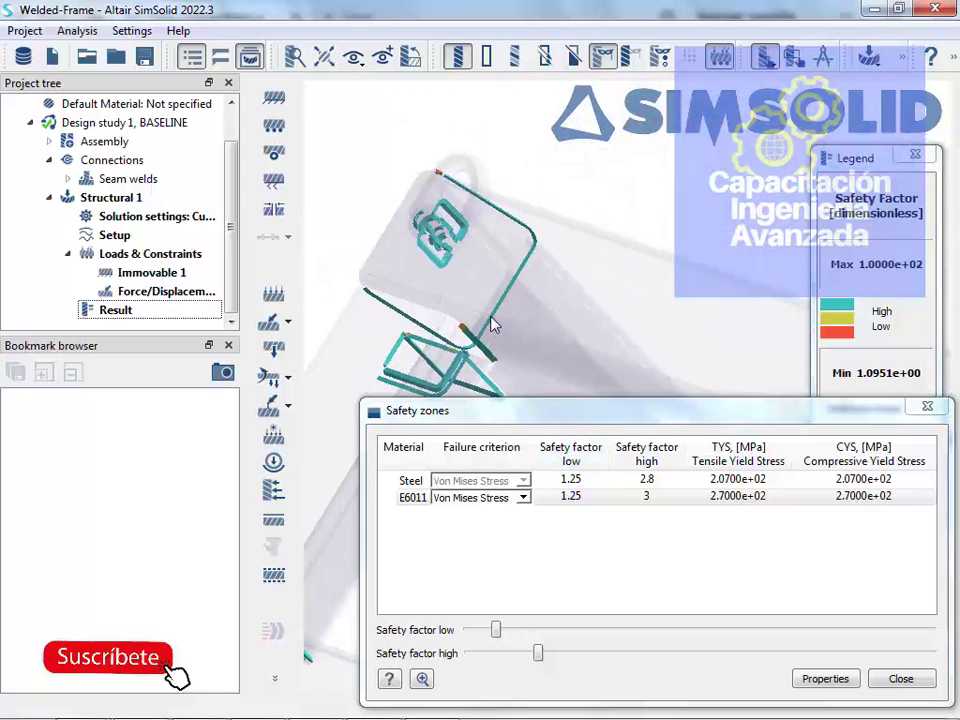
pyautogui.moveTo(442, 344); pyautogui.dragTo(556, 366)
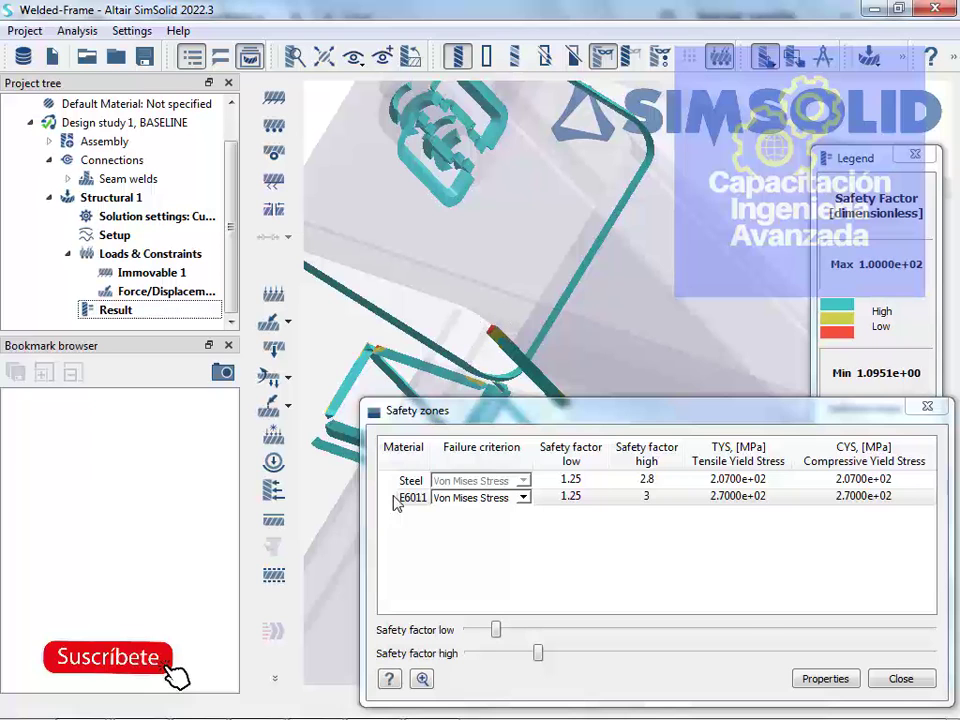
pyautogui.scroll(-3, 431, 343)
pyautogui.moveTo(486, 317); pyautogui.dragTo(544, 279, button='right')
pyautogui.scroll(-3, 494, 318)
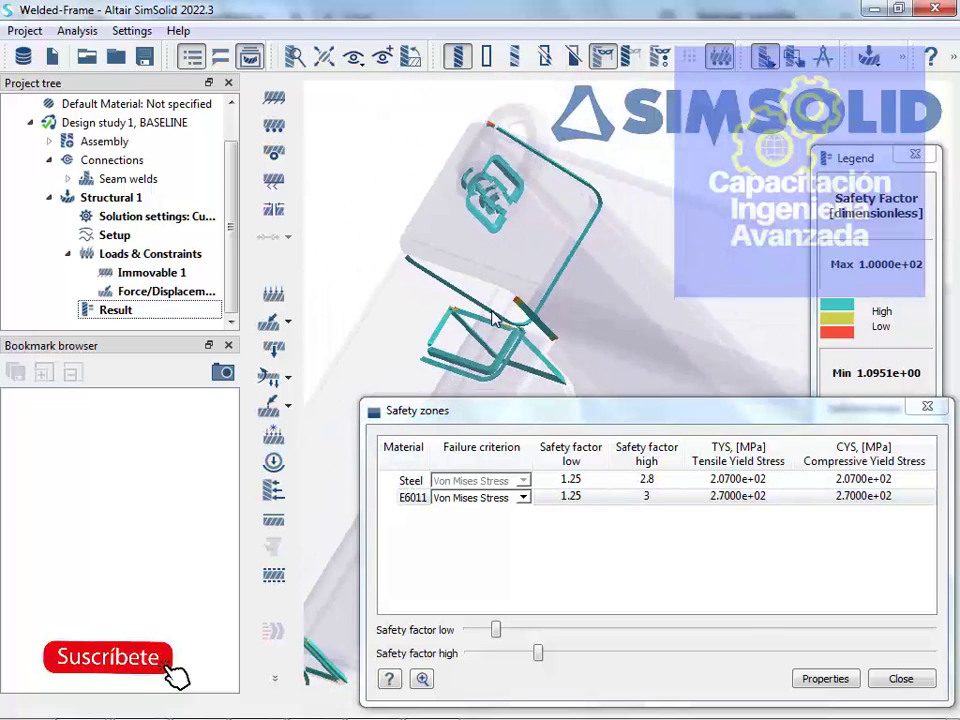
pyautogui.scroll(3, 495, 315)
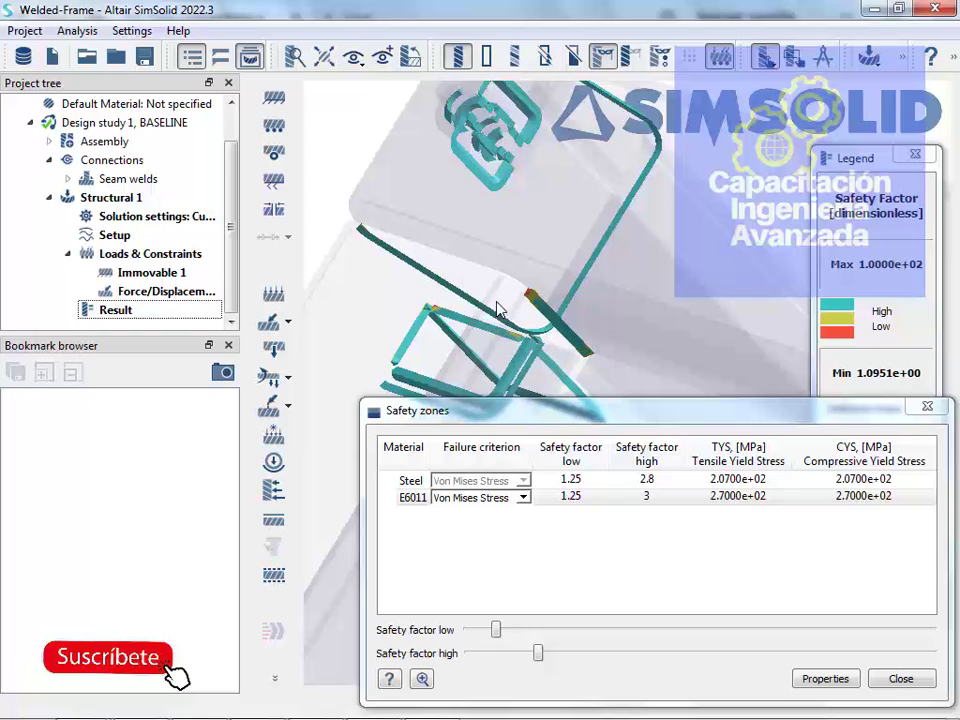
pyautogui.moveTo(498, 311); pyautogui.dragTo(556, 283, button='right')
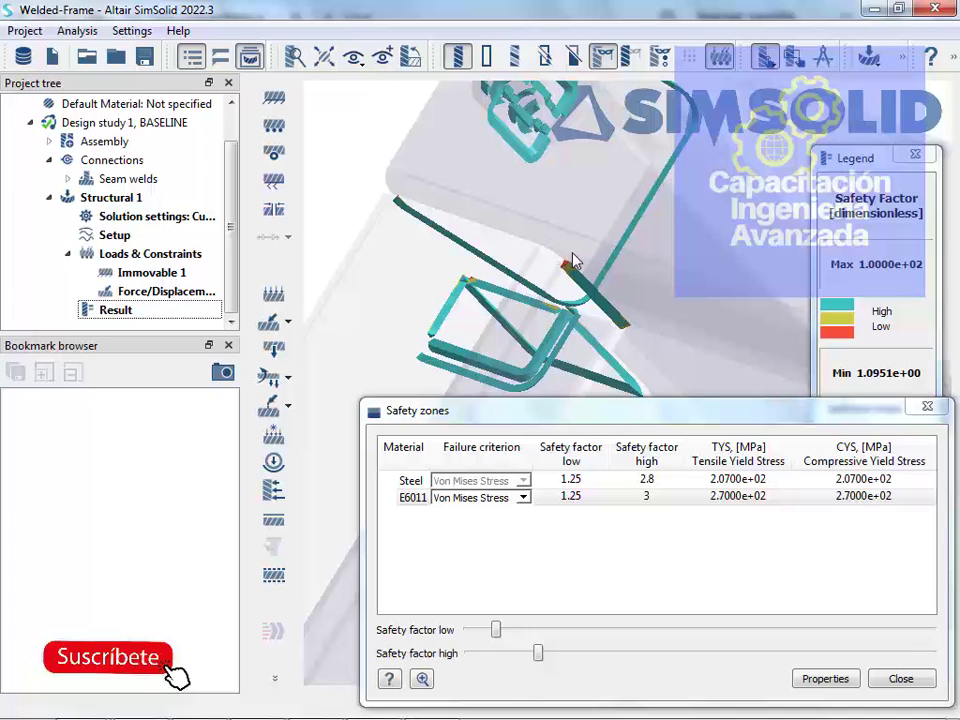
pyautogui.moveTo(573, 262); pyautogui.dragTo(546, 279)
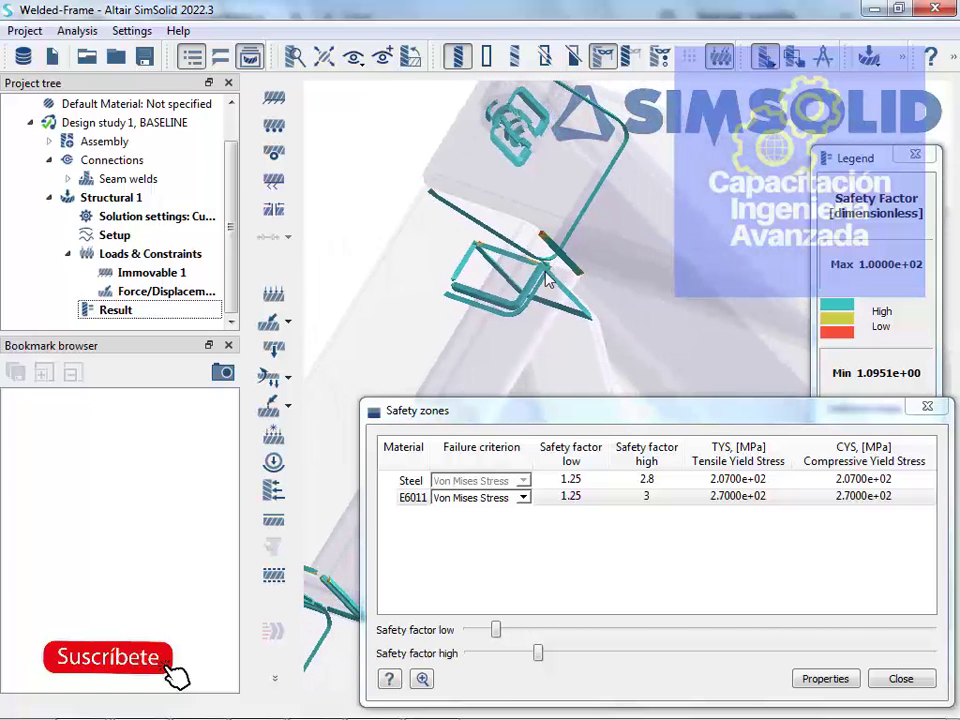
# Switch back to the Steel safety zones and examine the post's upper corner and the beams along the frame
pyautogui.click(409, 482)
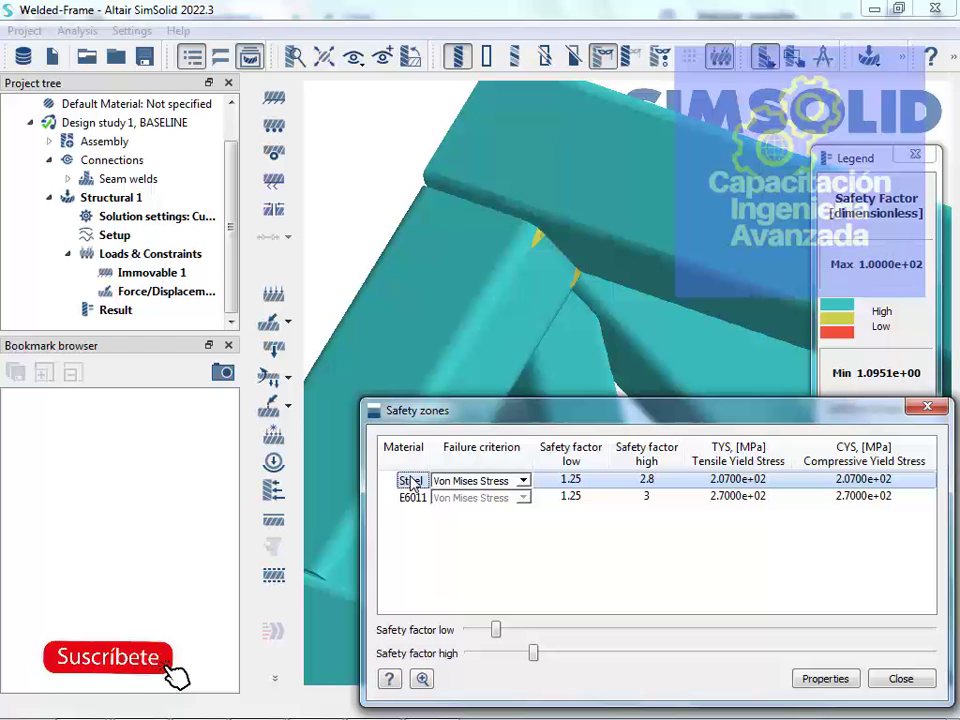
pyautogui.click(537, 249)
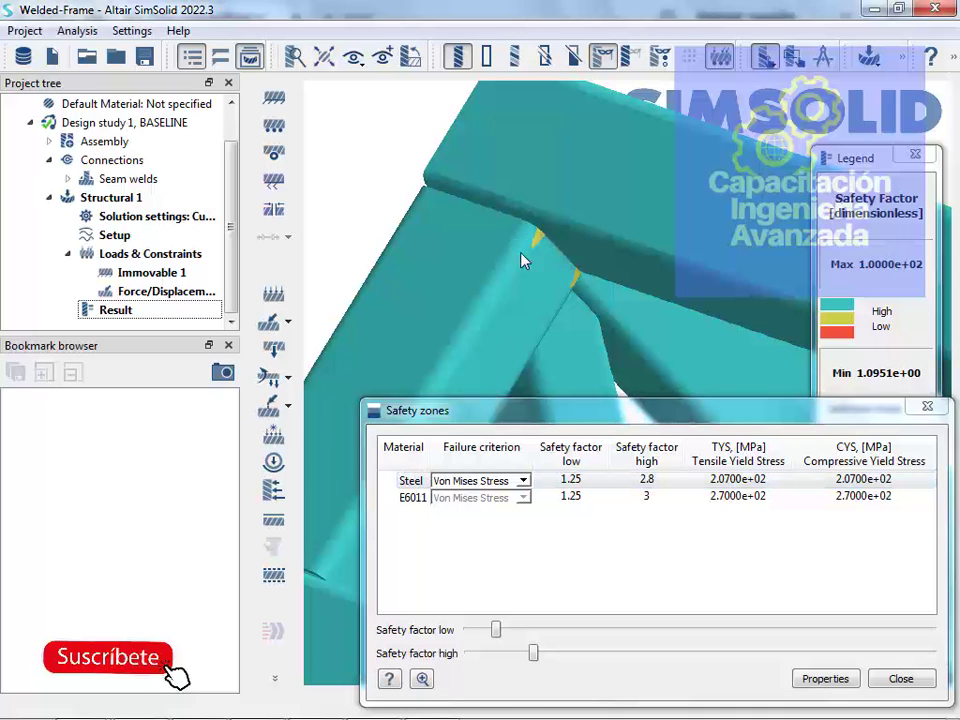
pyautogui.scroll(-5, 540, 254)
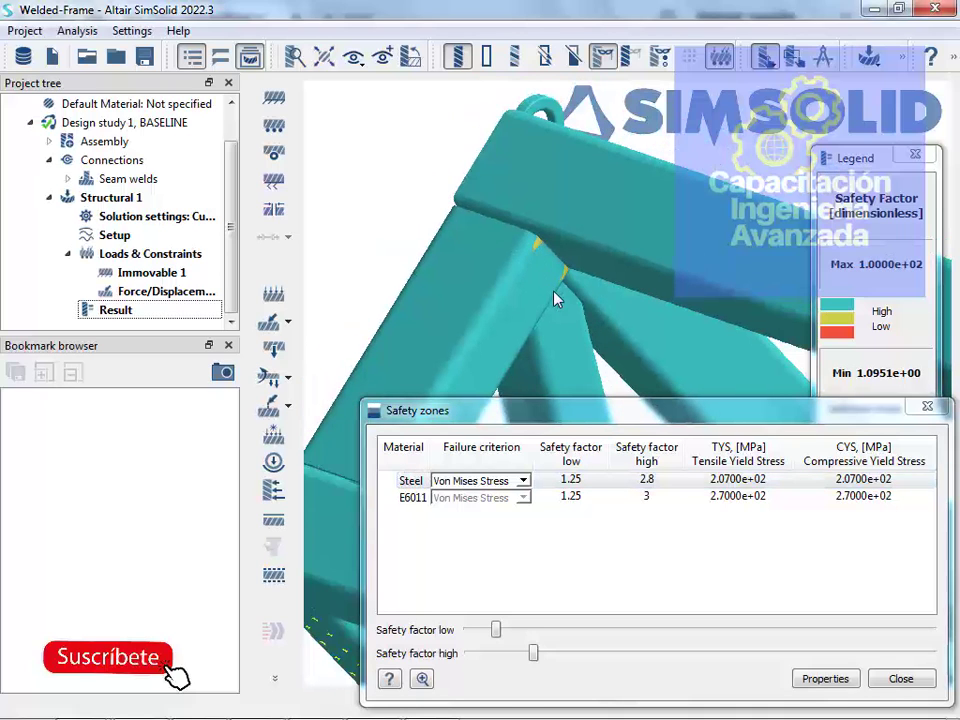
pyautogui.moveTo(566, 316); pyautogui.dragTo(430, 188, button='right')
pyautogui.moveTo(620, 335); pyautogui.dragTo(510, 217, button='right')
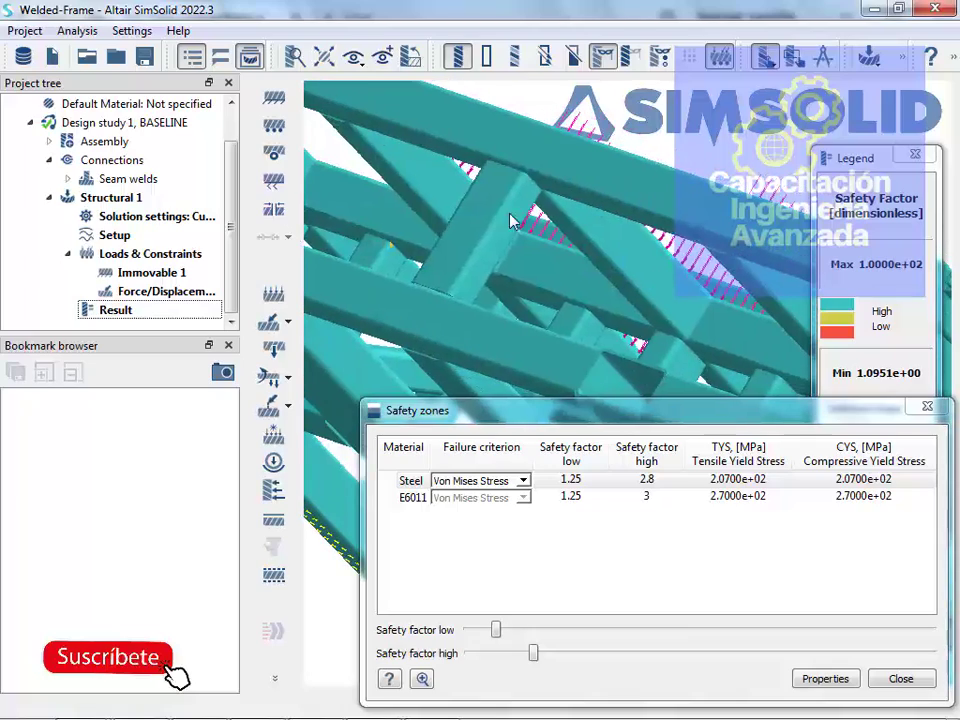
pyautogui.moveTo(588, 272); pyautogui.dragTo(478, 178, button='right')
pyautogui.moveTo(680, 266); pyautogui.dragTo(619, 234, button='right')
pyautogui.scroll(3, 667, 222)
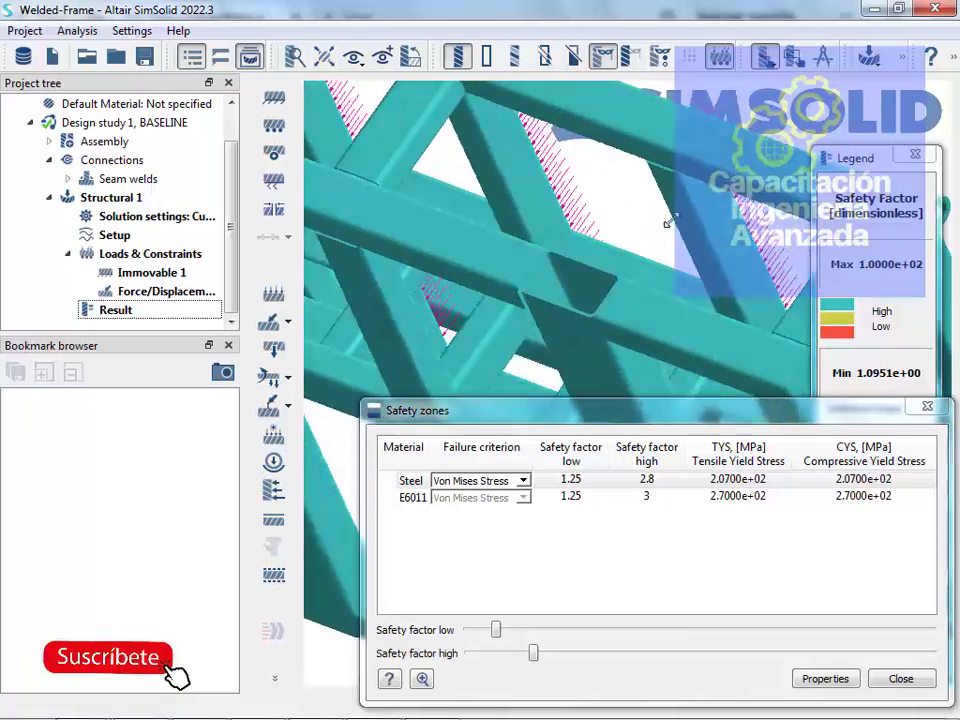
pyautogui.moveTo(695, 312); pyautogui.dragTo(792, 400, button='right')
pyautogui.moveTo(565, 292); pyautogui.dragTo(820, 465, button='right')
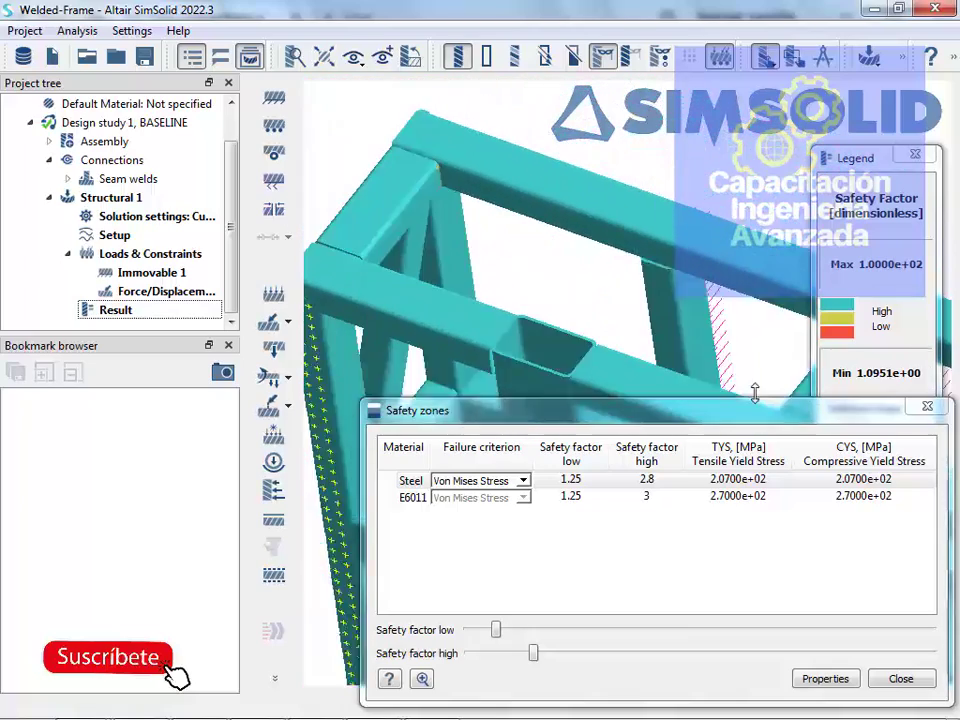
pyautogui.moveTo(518, 289); pyautogui.dragTo(564, 321, button='right')
# Show the E6011 safety zones again and move the Safety zones dialog clear of the welds
pyautogui.click(411, 498)
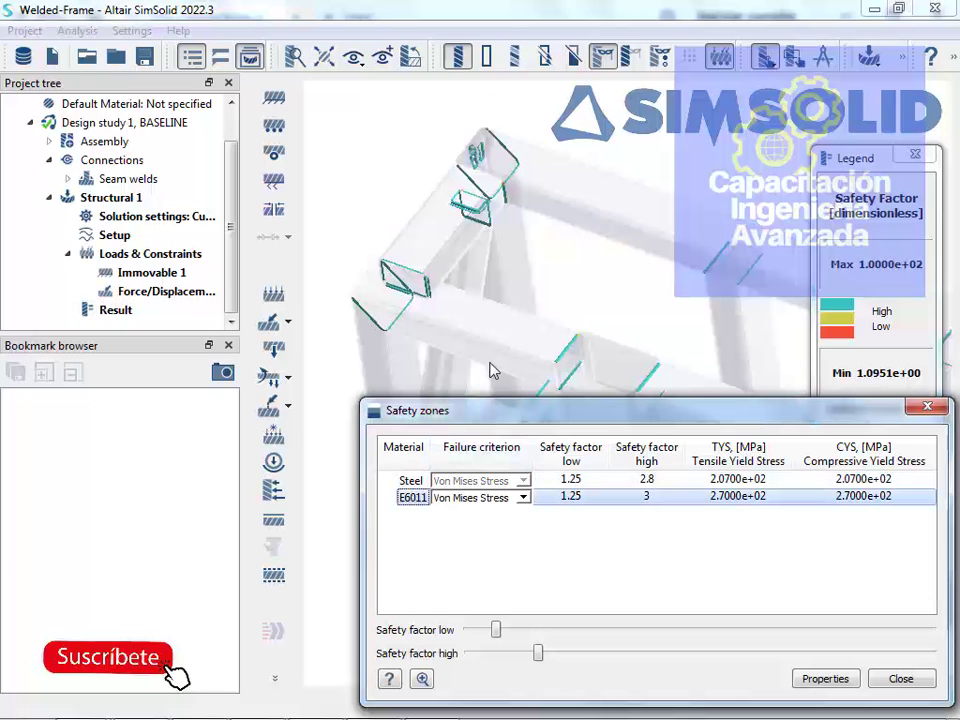
pyautogui.scroll(3, 491, 210)
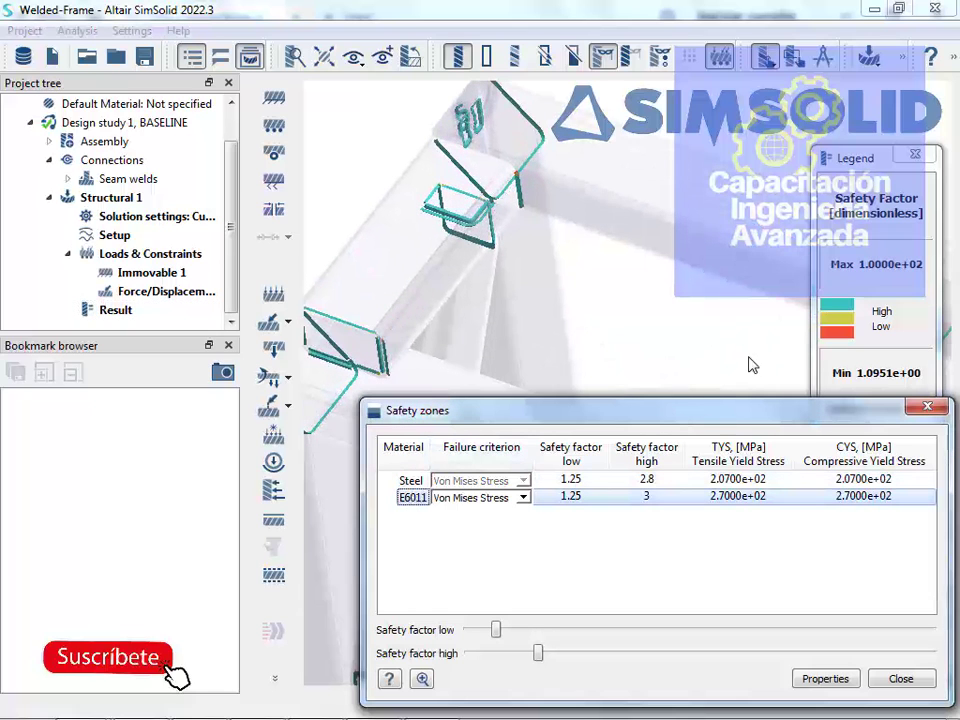
pyautogui.moveTo(695, 421); pyautogui.dragTo(350, 441)
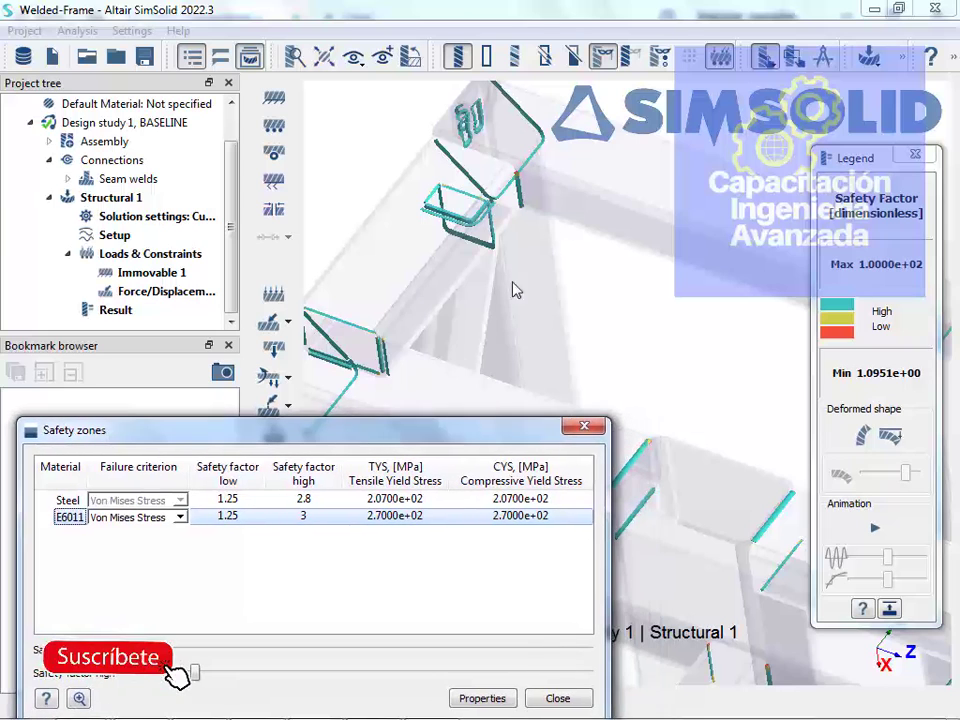
# Examine the E6011 safety zones of the short corner weld, the lifting-eye welds and the surrounding frame joints
pyautogui.moveTo(536, 186); pyautogui.dragTo(530, 313)
pyautogui.scroll(2, 525, 292)
pyautogui.scroll(1, 526, 286)
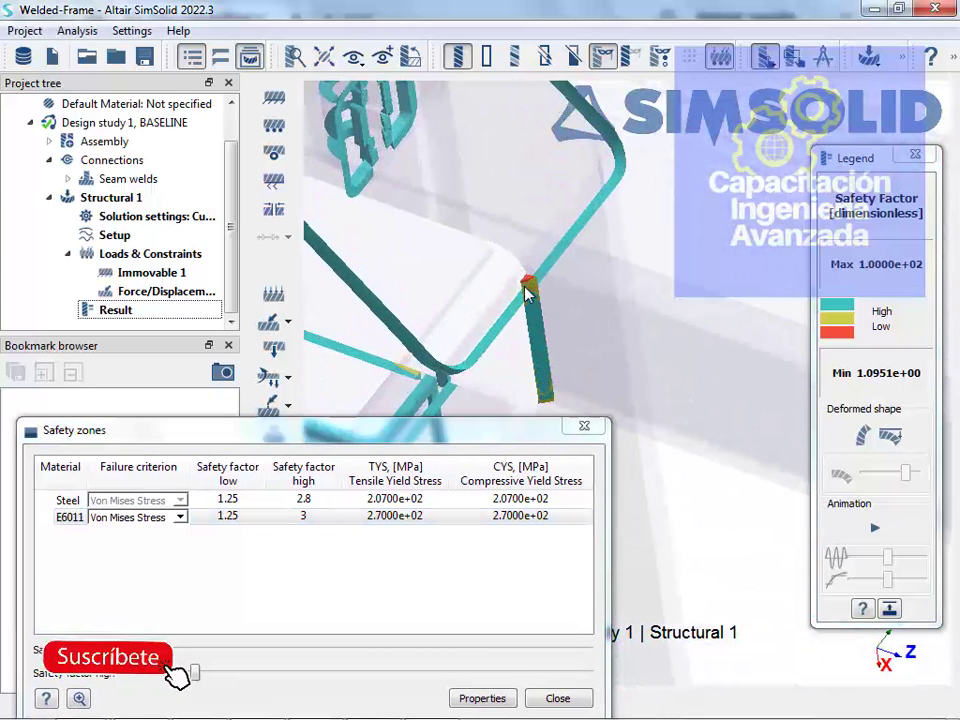
pyautogui.scroll(-5, 526, 286)
pyautogui.moveTo(473, 245); pyautogui.dragTo(520, 327)
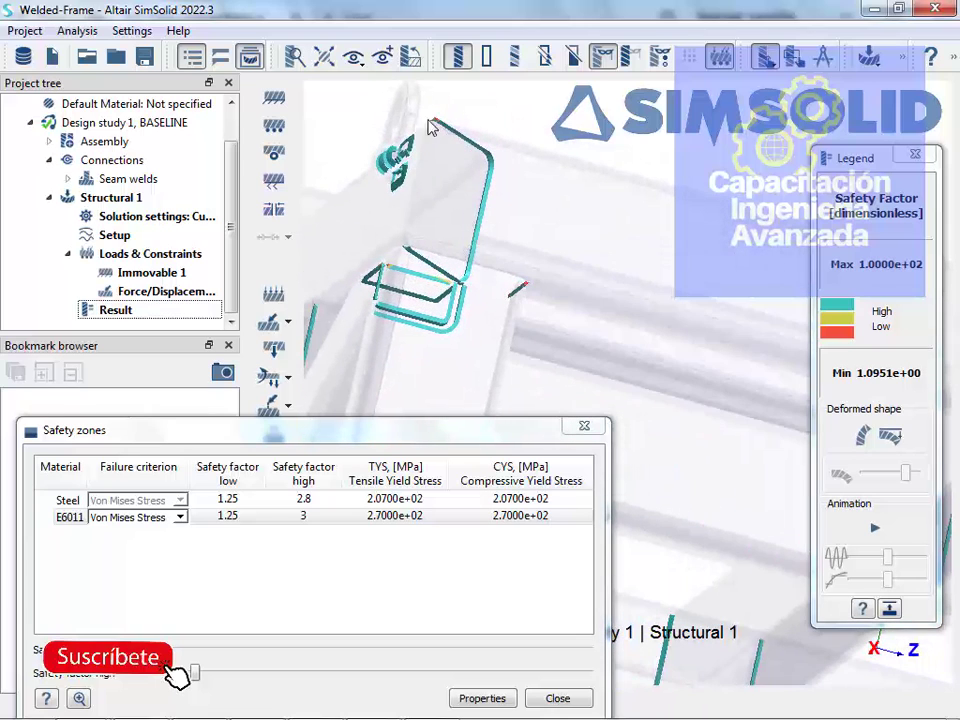
pyautogui.moveTo(413, 227); pyautogui.dragTo(535, 281)
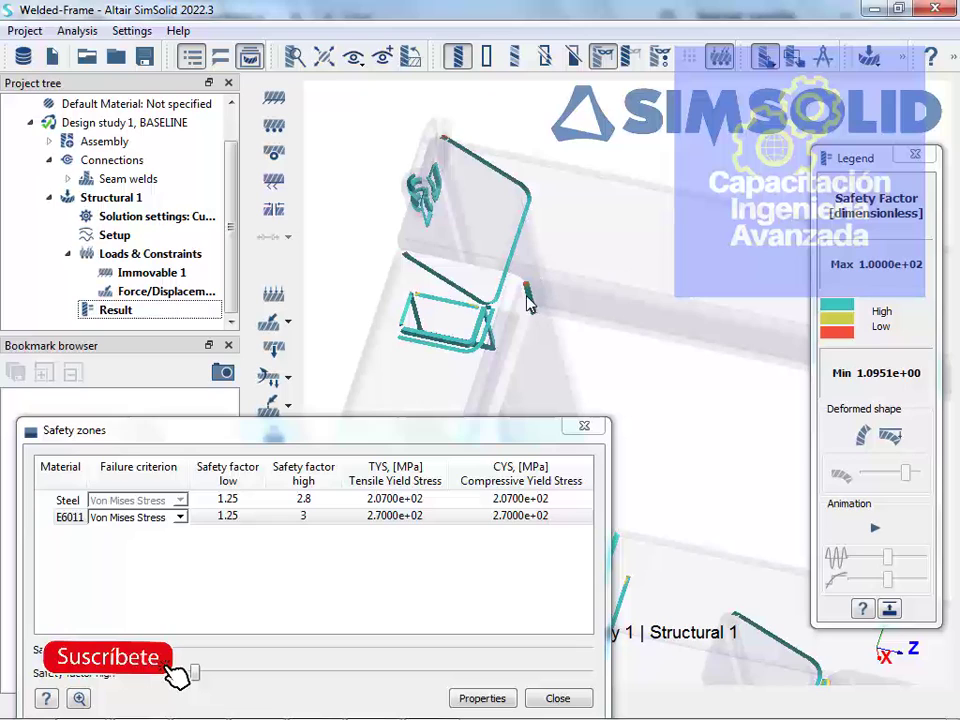
pyautogui.scroll(-2, 530, 305)
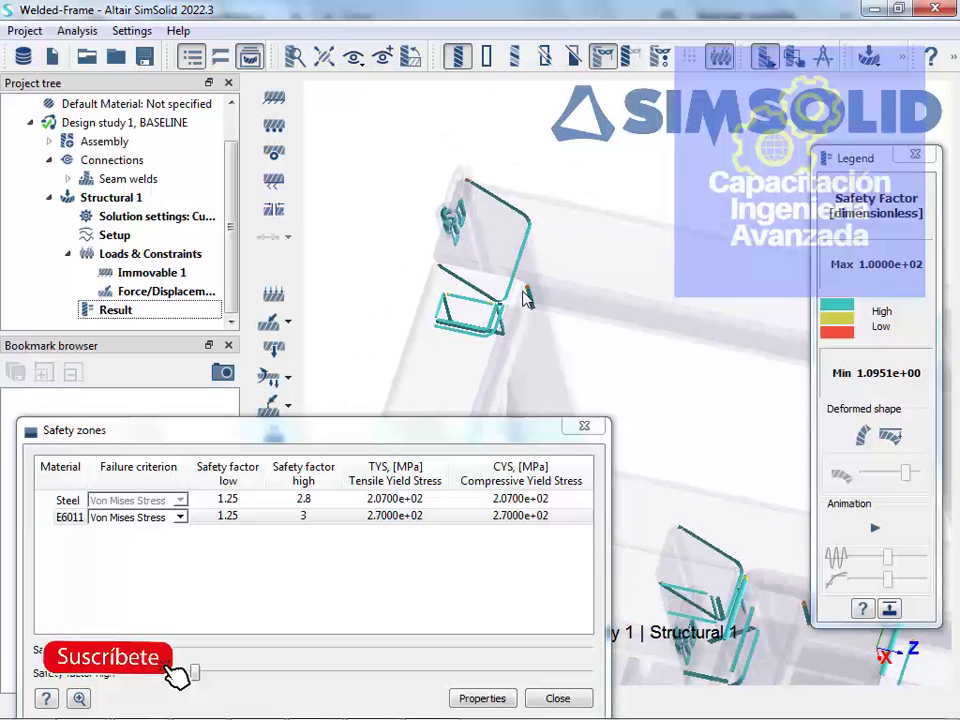
pyautogui.moveTo(484, 230); pyautogui.dragTo(603, 337)
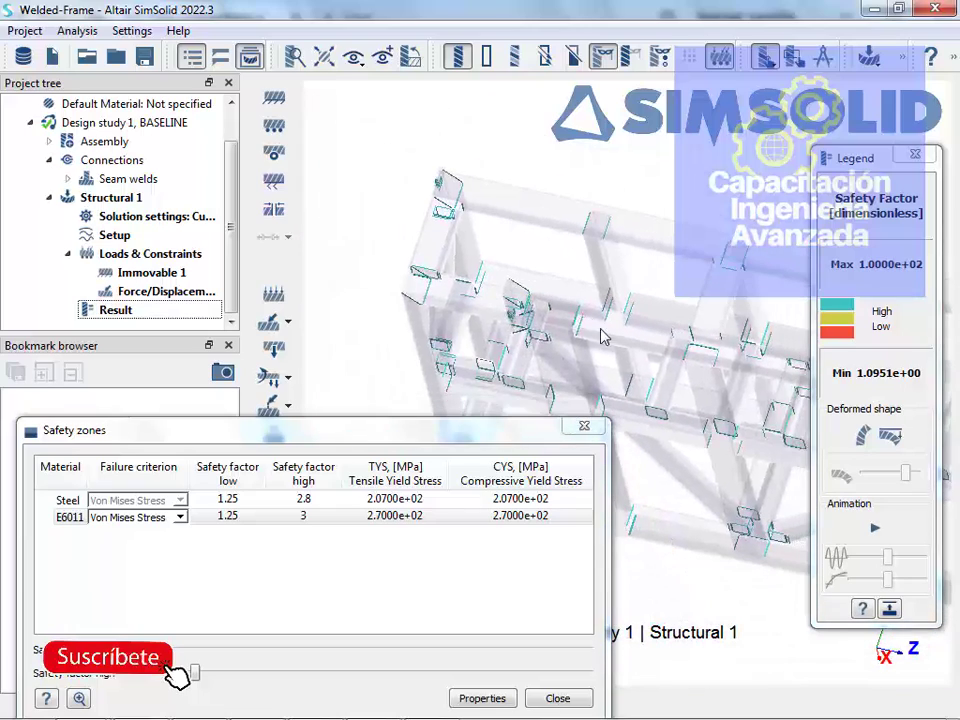
# Examine the E6011 welds along the frame and review the E6011 safety factor limits and tensile and compressive yield stresses
pyautogui.scroll(5, 543, 305)
pyautogui.moveTo(420, 174); pyautogui.dragTo(615, 303, button='right')
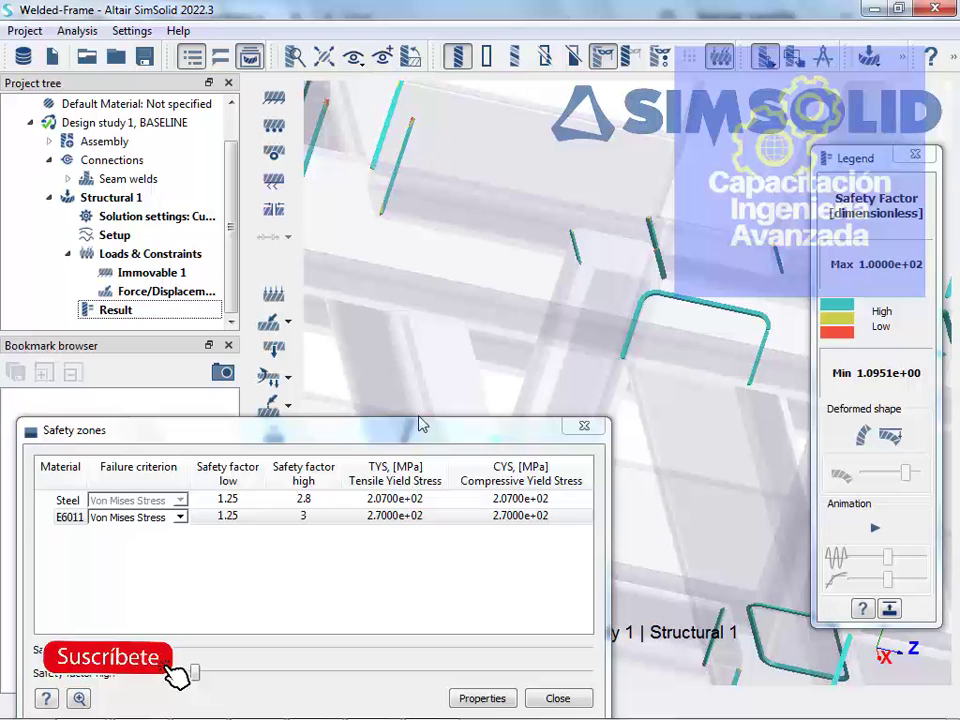
pyautogui.click(272, 518)
pyautogui.click(302, 516)
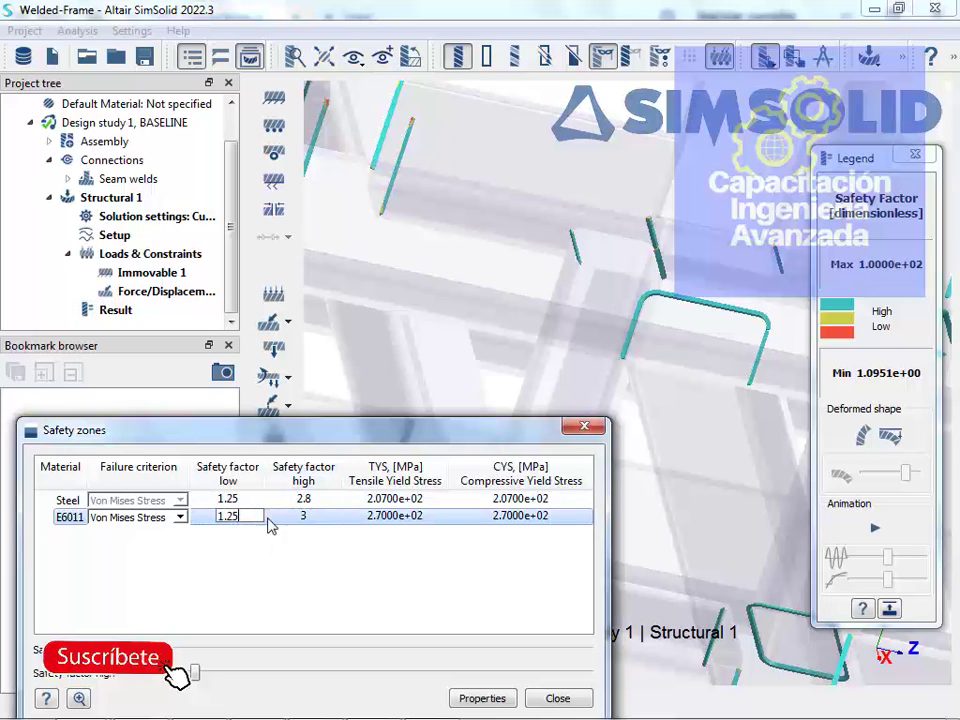
pyautogui.click(392, 518)
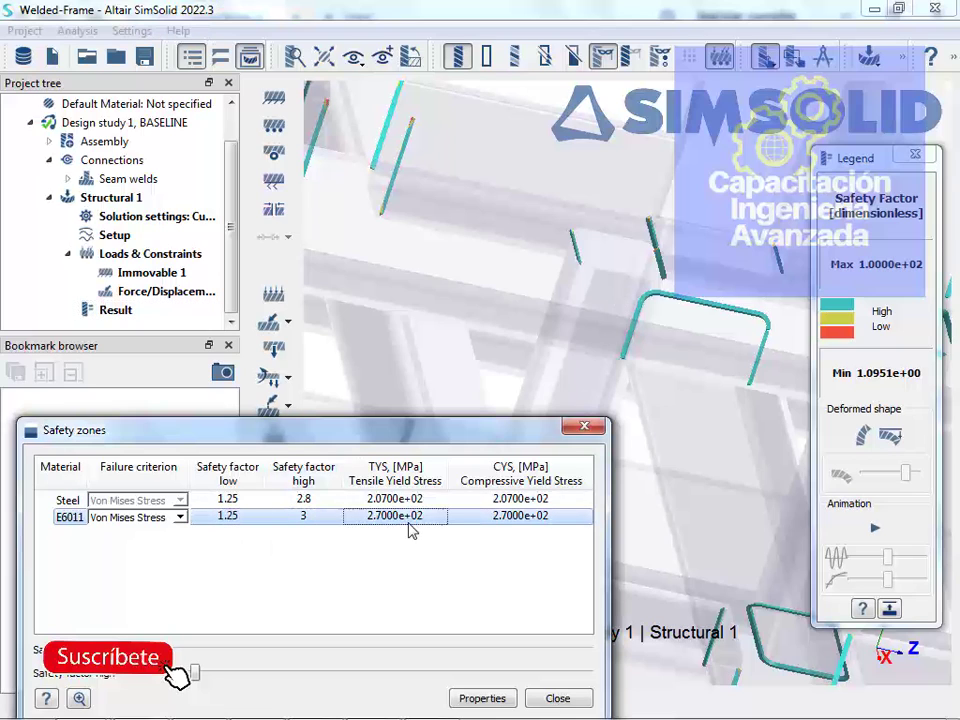
pyautogui.click(534, 518)
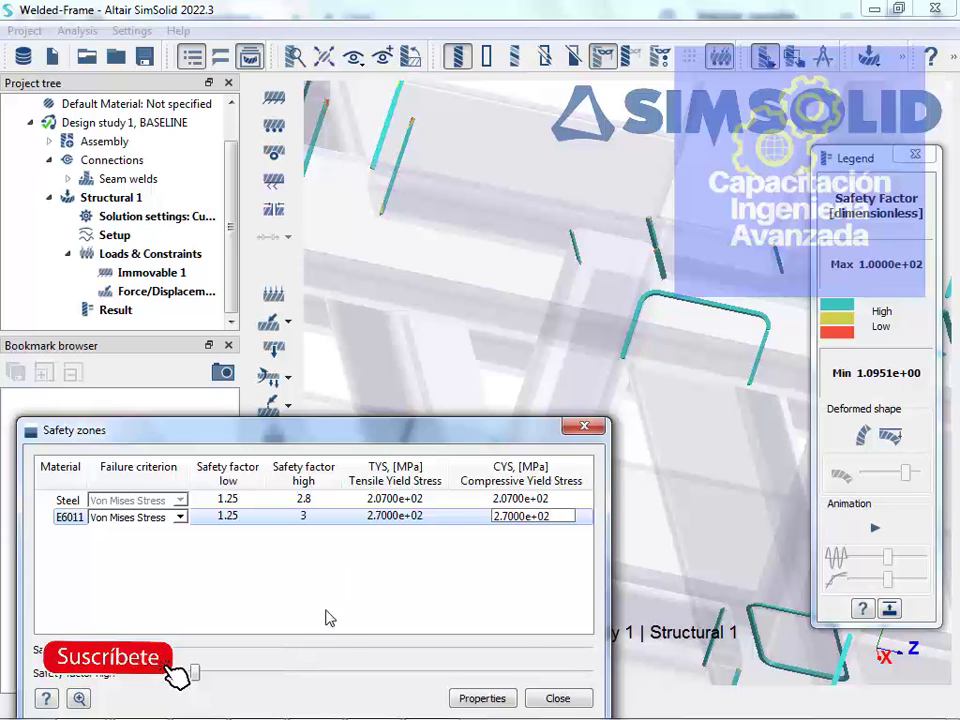
# Animate the E6011 safety zones and examine the short weld at the post's upper corner below the lifting eye
pyautogui.scroll(-6, 600, 391)
pyautogui.moveTo(557, 343); pyautogui.dragTo(660, 383, button='right')
pyautogui.click(876, 531)
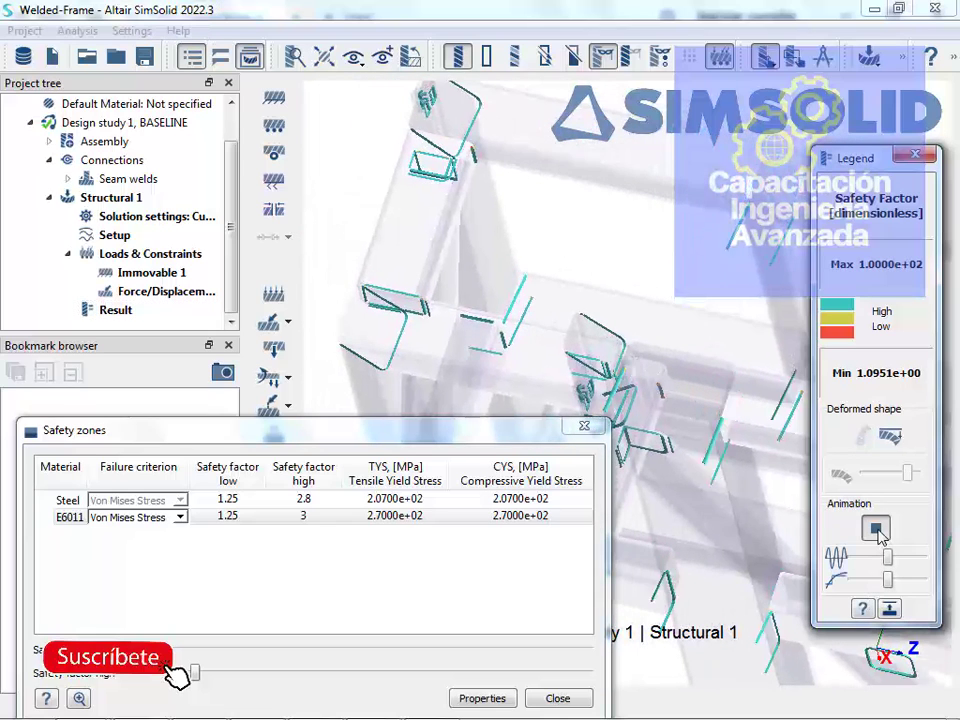
pyautogui.moveTo(453, 208); pyautogui.dragTo(455, 305, button='right')
pyautogui.scroll(5, 464, 245)
pyautogui.moveTo(488, 208); pyautogui.dragTo(409, 343, button='right')
pyautogui.scroll(5, 476, 345)
pyautogui.moveTo(645, 350); pyautogui.dragTo(602, 364, button='right')
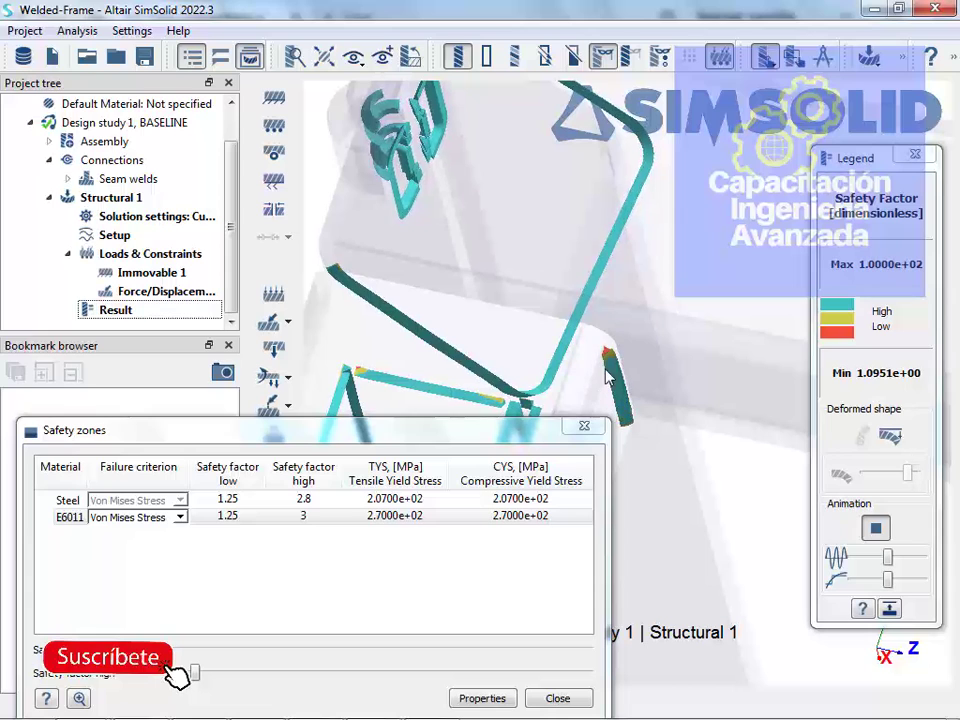
pyautogui.moveTo(638, 377); pyautogui.dragTo(624, 313, button='right')
pyautogui.scroll(-3, 625, 318)
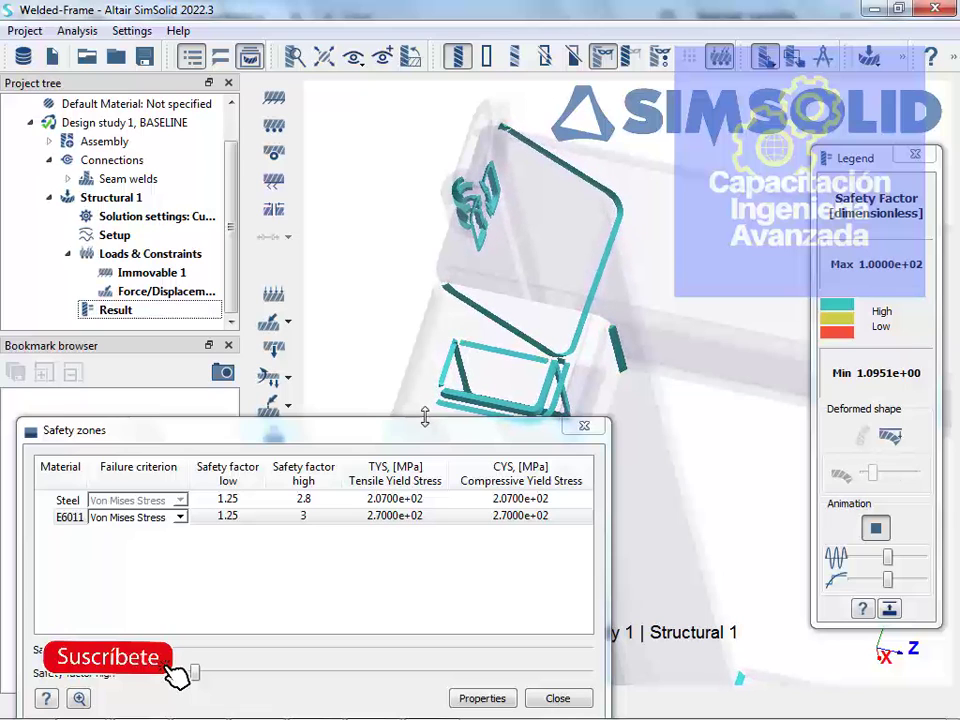
# Switch the animated safety zones to Steel and examine the upper corner and the frame's beams
pyautogui.click(68, 500)
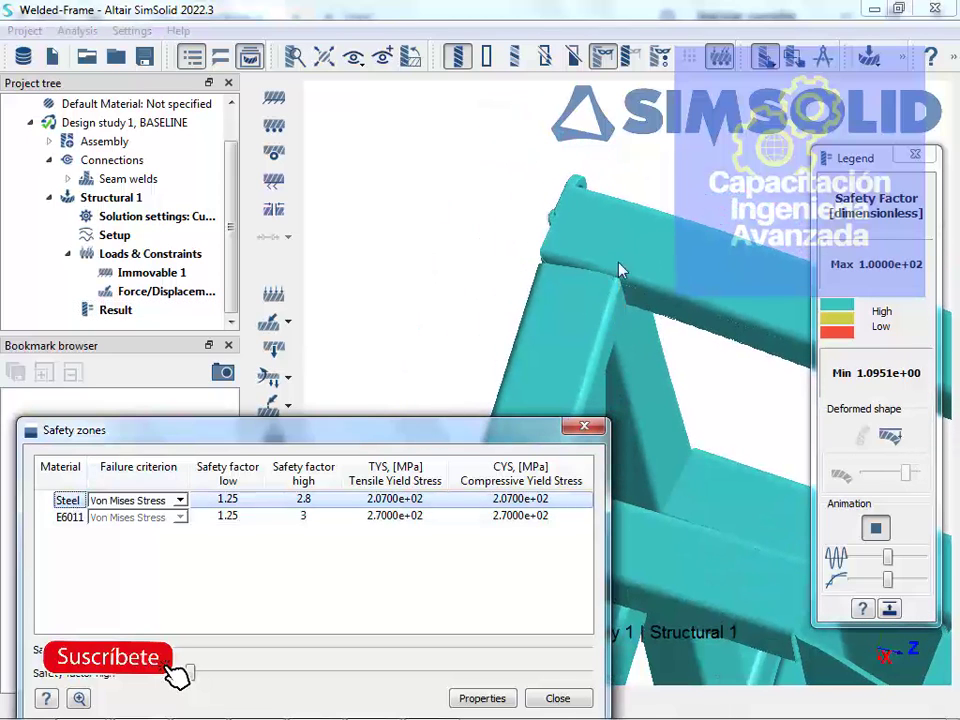
pyautogui.scroll(-3, 596, 279)
pyautogui.moveTo(595, 280); pyautogui.dragTo(365, 130, button='right')
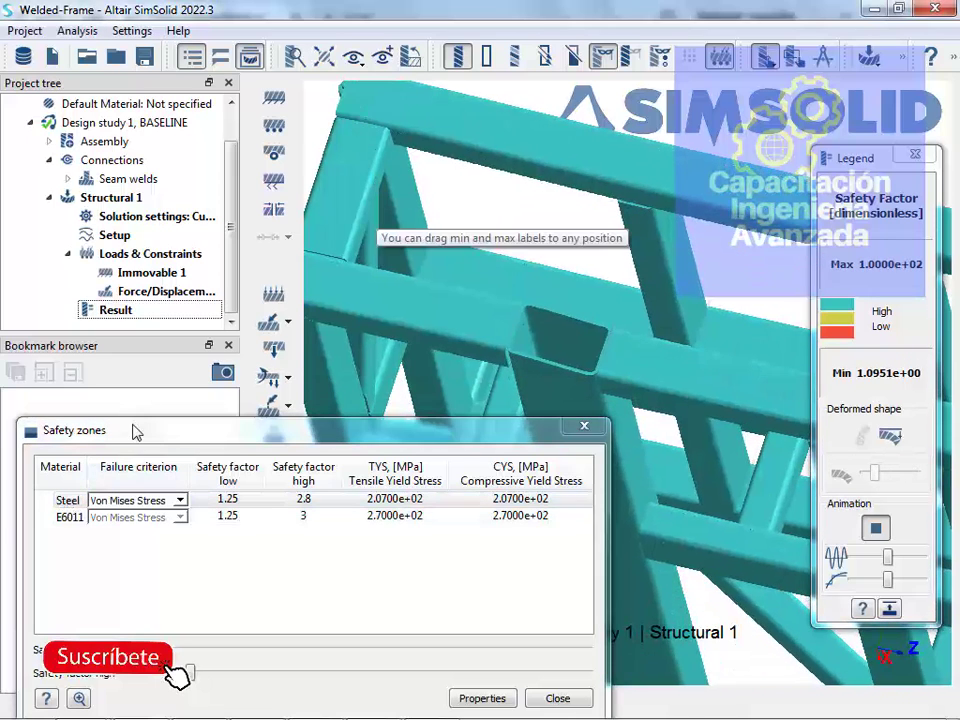
# Return the animated safety zones to E6011 and examine the low-safety end of the short corner weld from several angles
pyautogui.click(68, 517)
pyautogui.moveTo(670, 364); pyautogui.dragTo(752, 444, button='right')
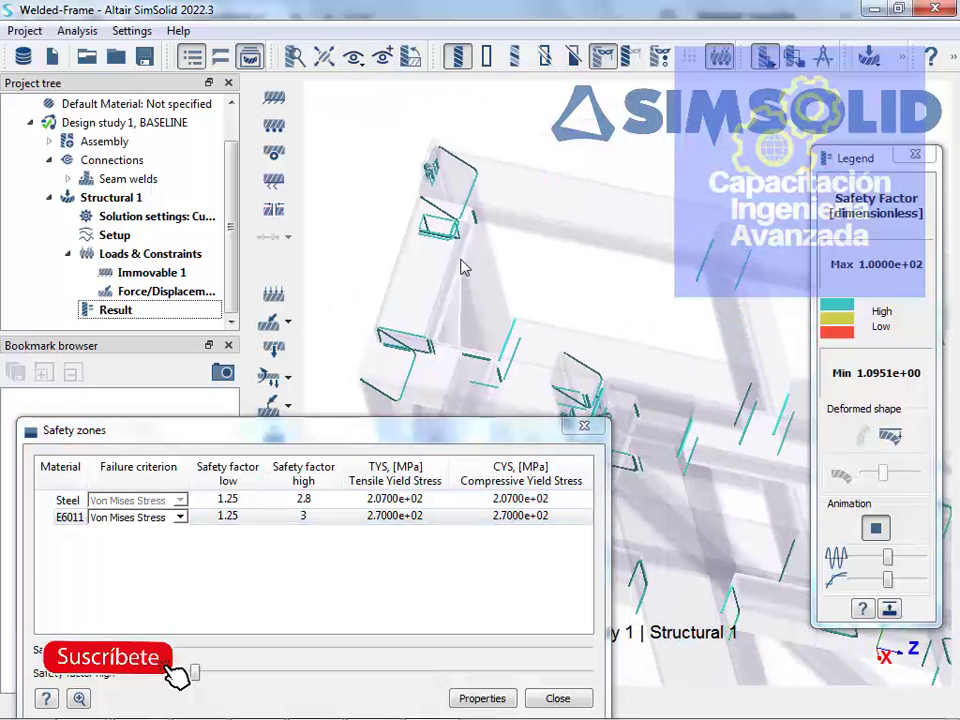
pyautogui.scroll(2, 452, 255)
pyautogui.moveTo(519, 326); pyautogui.dragTo(572, 393, button='right')
pyautogui.scroll(5, 490, 287)
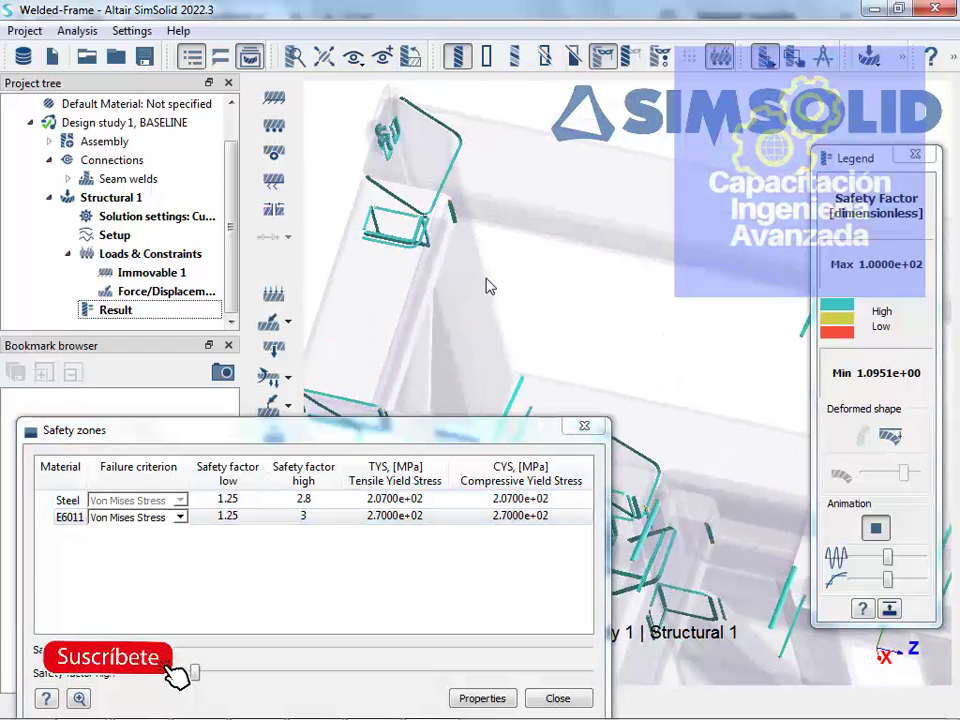
pyautogui.moveTo(507, 288); pyautogui.dragTo(672, 448, button='right')
pyautogui.scroll(3, 526, 266)
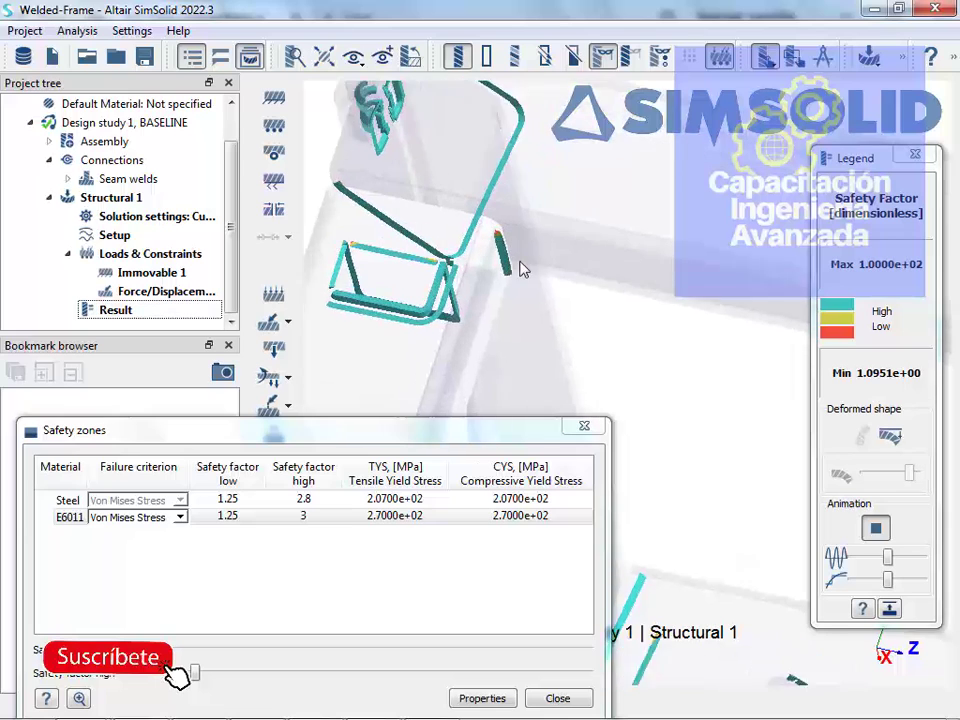
pyautogui.moveTo(522, 268); pyautogui.dragTo(584, 345, button='right')
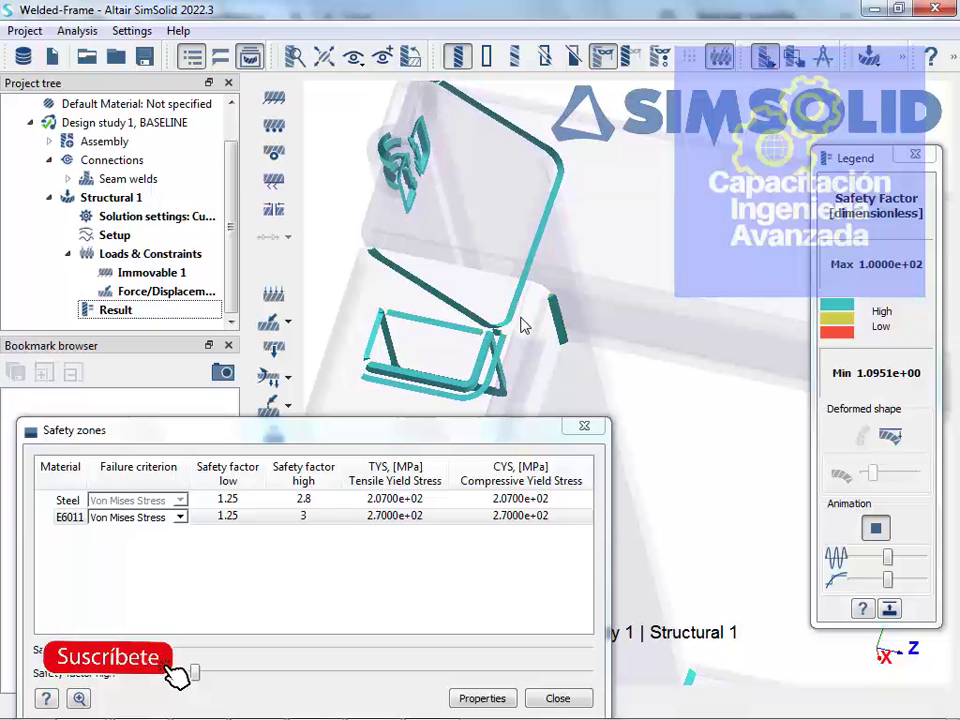
pyautogui.scroll(5, 561, 296)
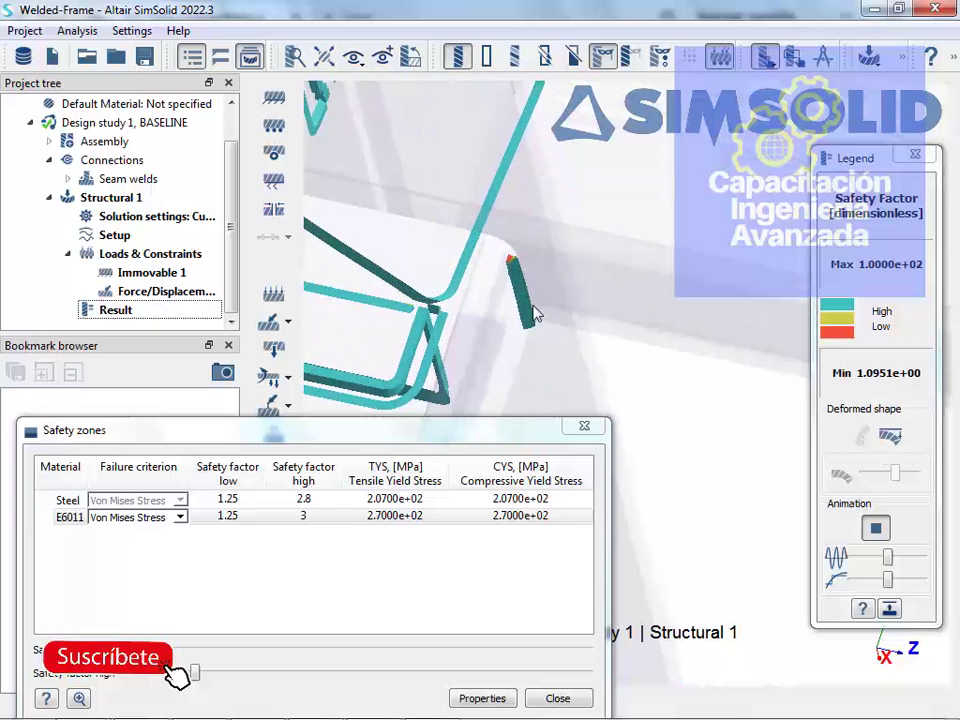
pyautogui.moveTo(571, 344); pyautogui.dragTo(538, 304, button='right')
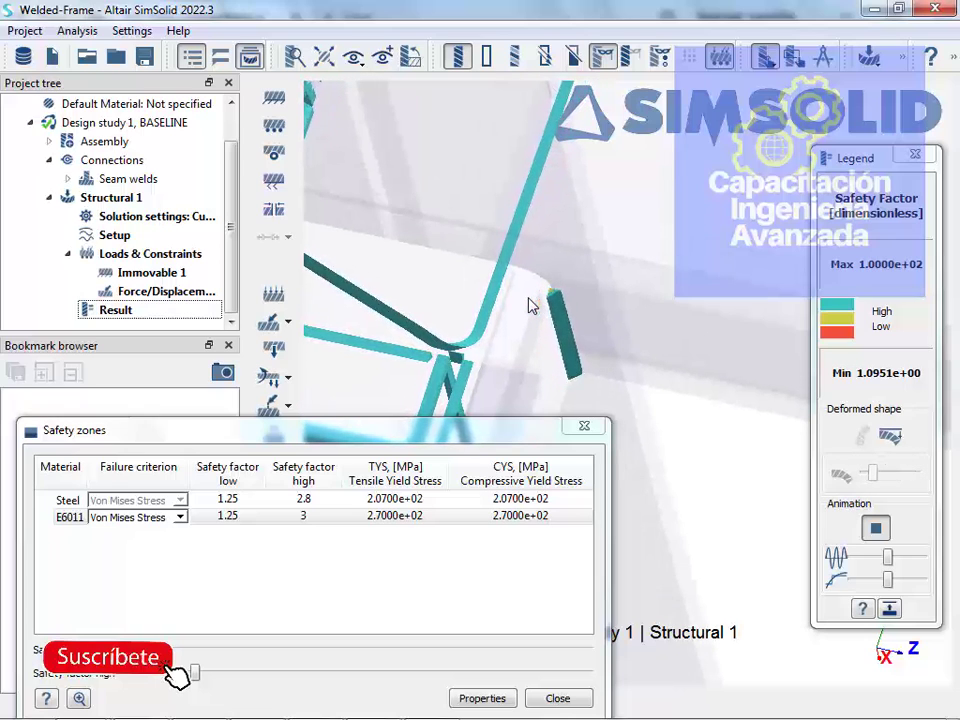
pyautogui.scroll(-3, 512, 291)
pyautogui.moveTo(512, 291); pyautogui.dragTo(560, 245)
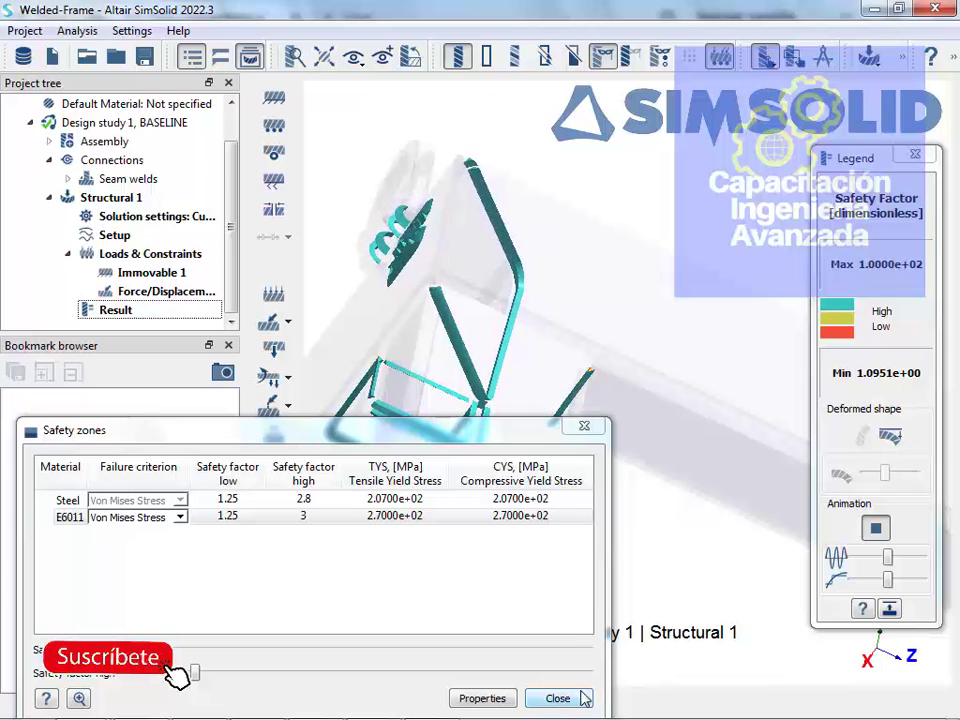
# Close the animated safety zone results and save the project
pyautogui.click(876, 528)
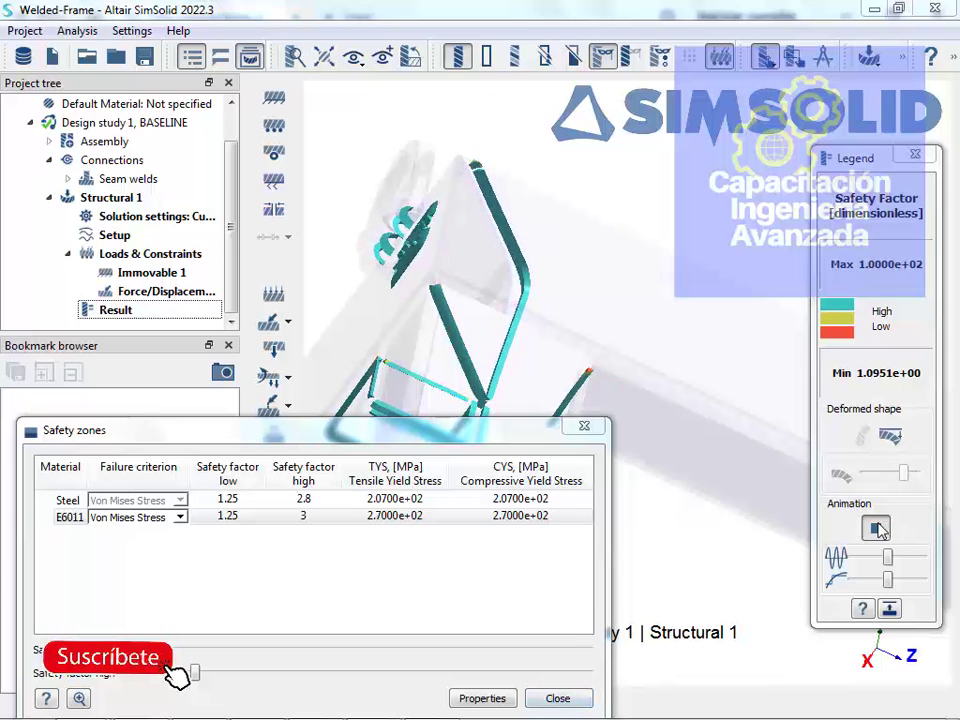
pyautogui.click(40, 500)
pyautogui.click(555, 698)
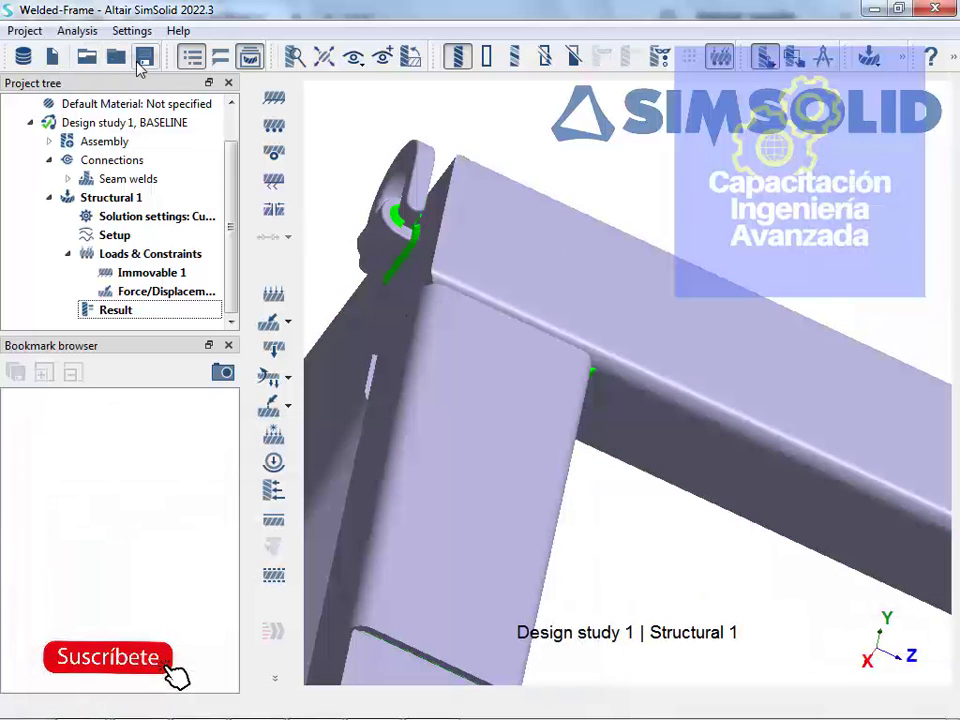
pyautogui.click(142, 60)
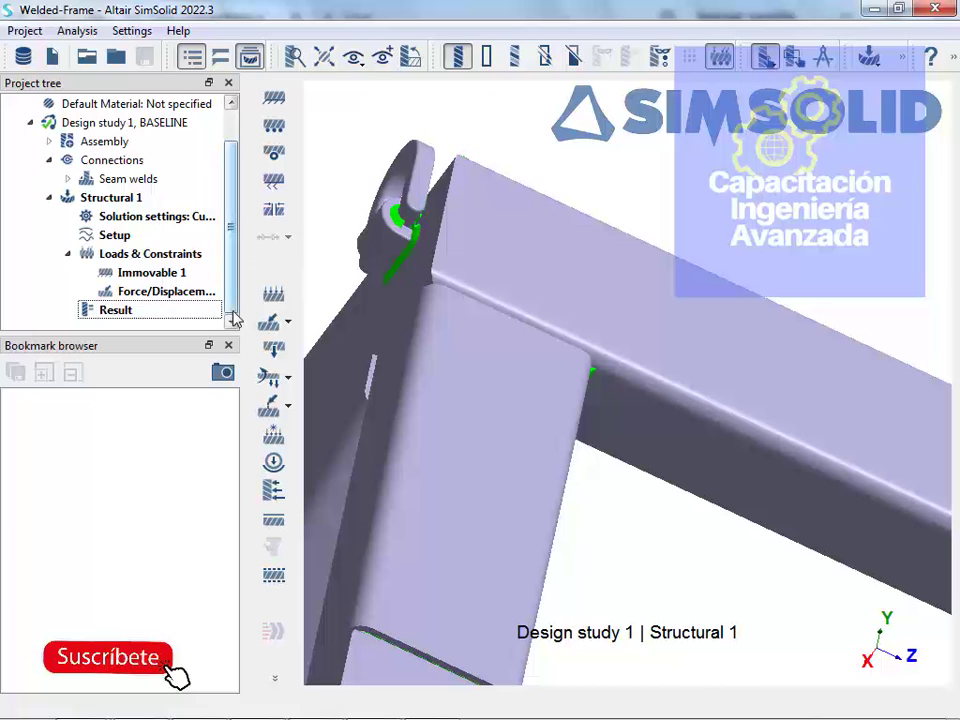
pyautogui.scroll(-3, 806, 353)
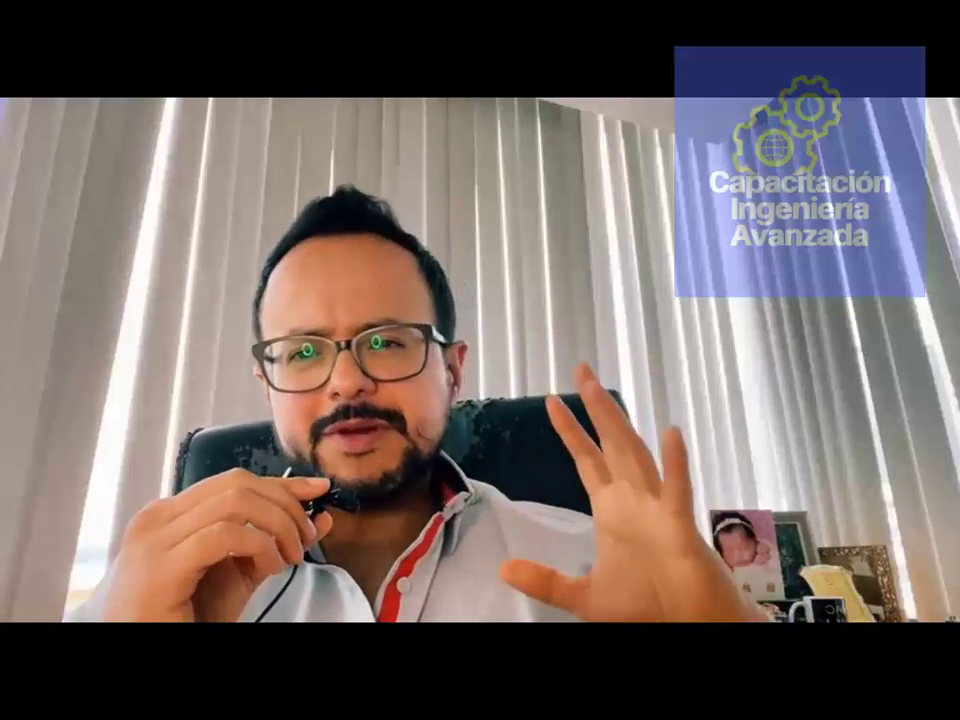